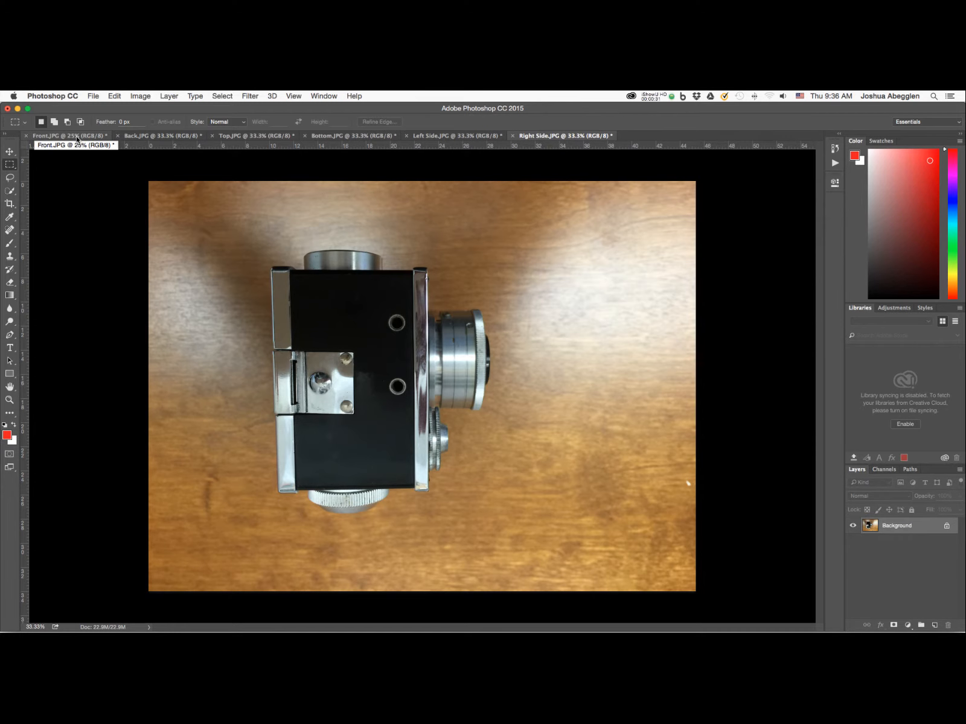
Step: Rotate the Front.JPG photo 90° counter-clockwise so the camera sits horizontally
{"action": "left_click", "coordinate": [77, 138]}
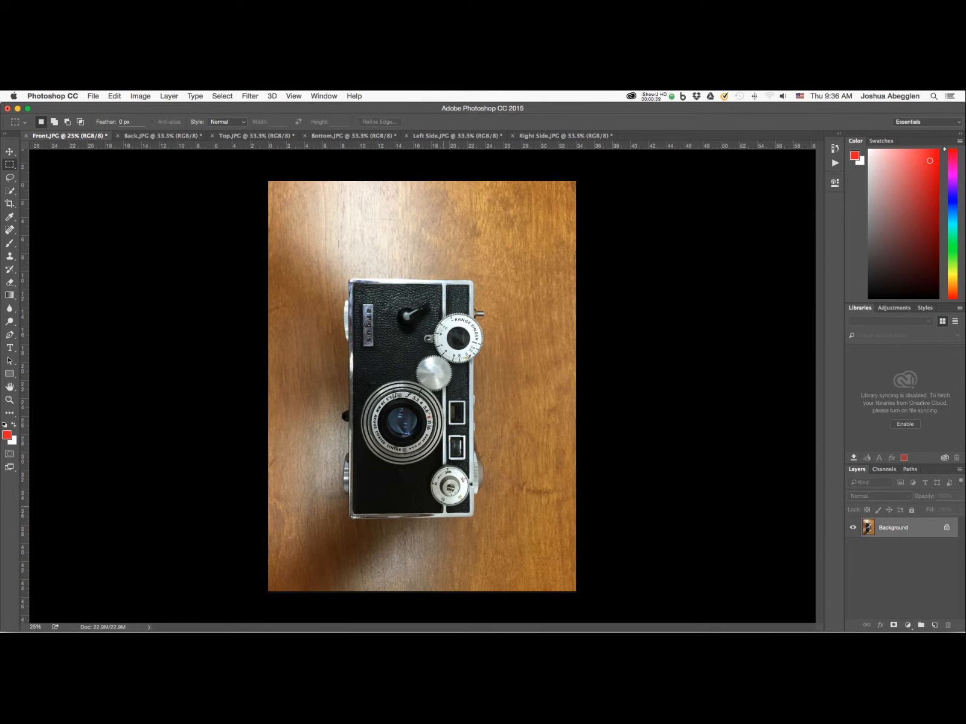
{"action": "left_click", "coordinate": [146, 96]}
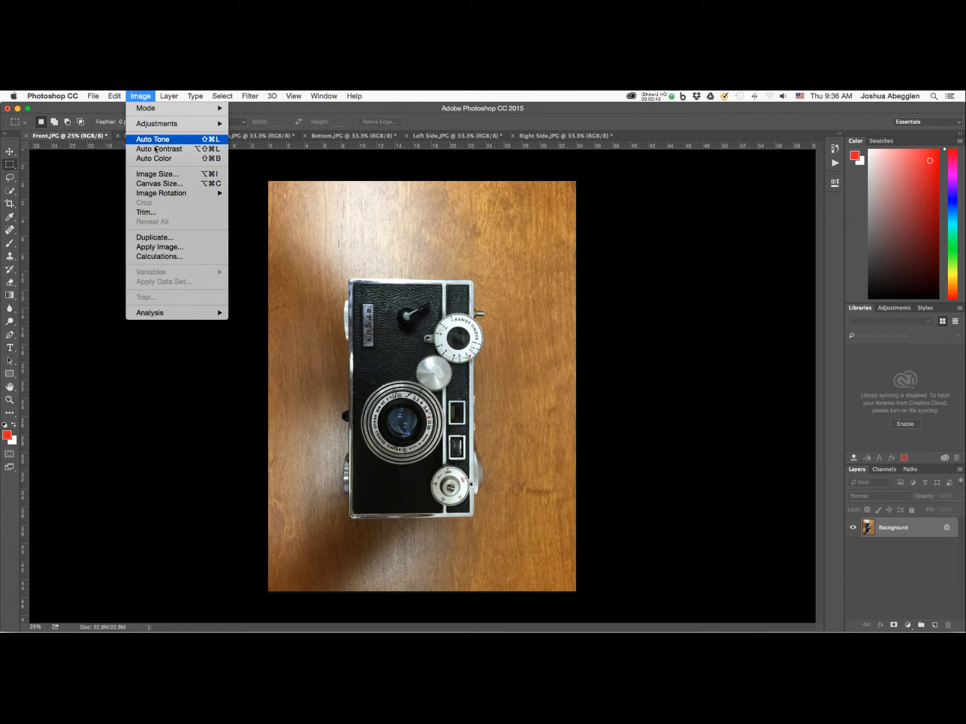
{"action": "mouse_move", "coordinate": [169, 196]}
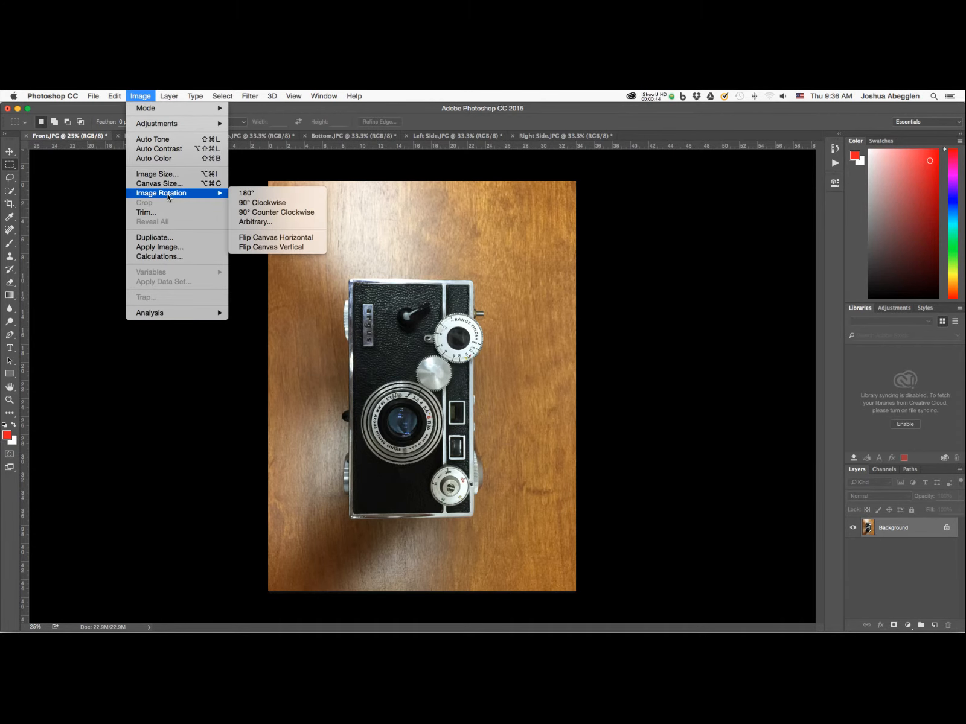
{"action": "left_click", "coordinate": [294, 214]}
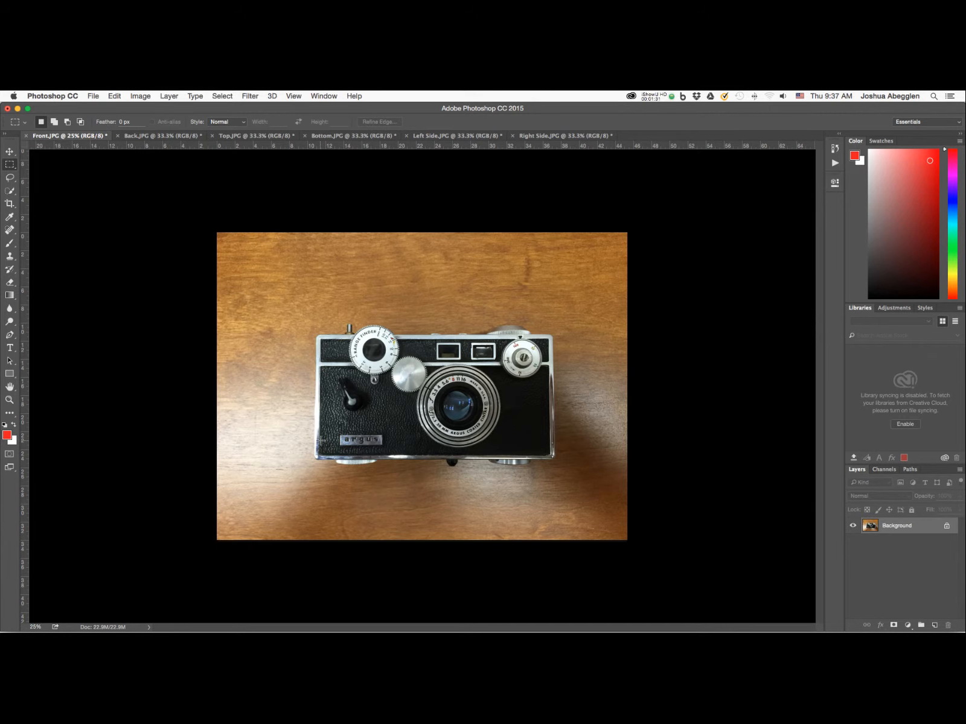
Step: Add a vertical guide along the outermost left edge of the camera body at its lower corner and check it up to the top corner
{"action": "key", "text": "z"}
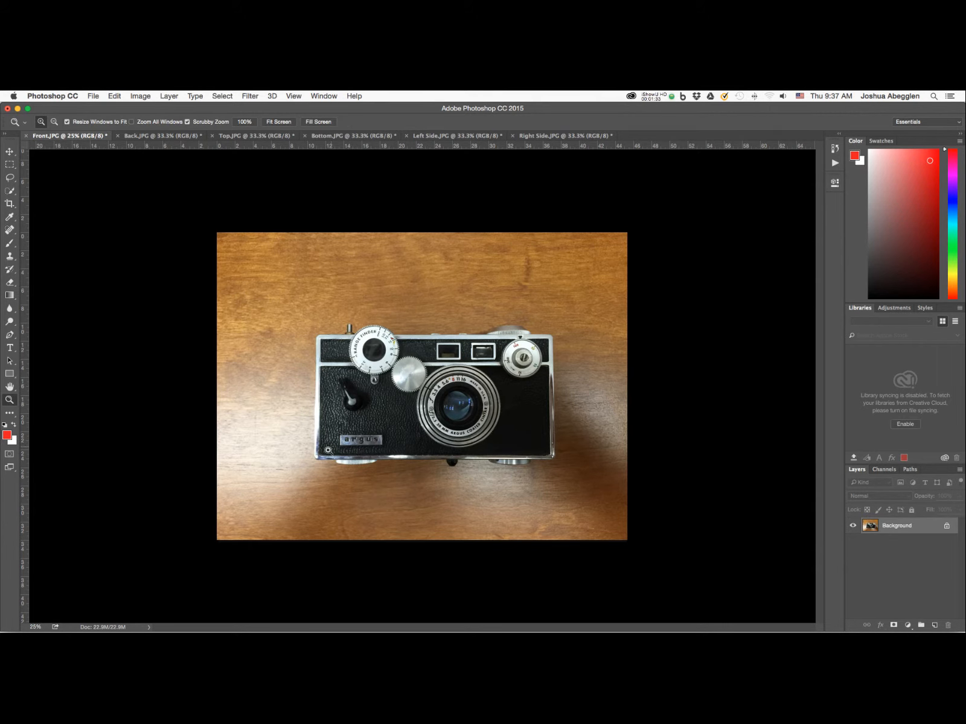
{"action": "left_click_drag", "start_coordinate": [318, 454], "coordinate": [382, 423]}
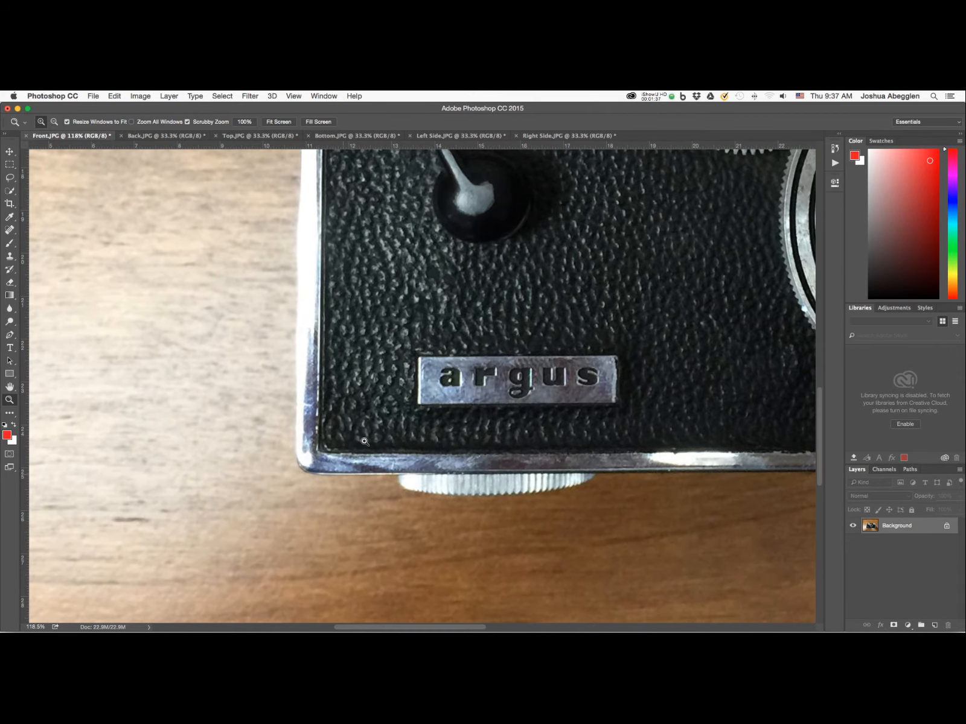
{"action": "left_click_drag", "start_coordinate": [478, 513], "coordinate": [466, 517]}
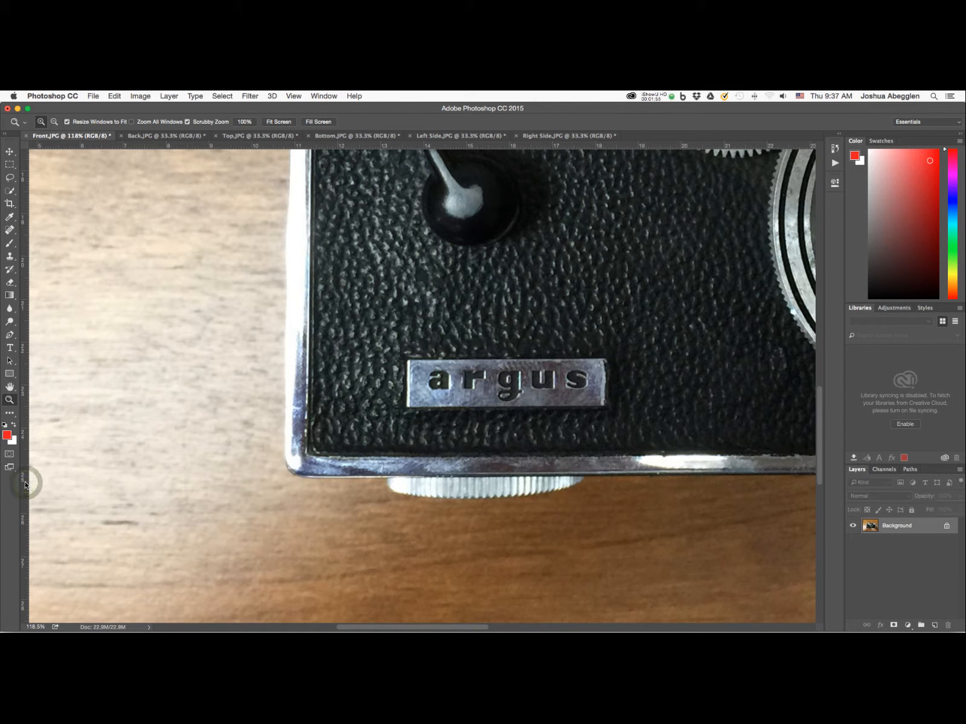
{"action": "left_click_drag", "start_coordinate": [25, 483], "coordinate": [284, 489]}
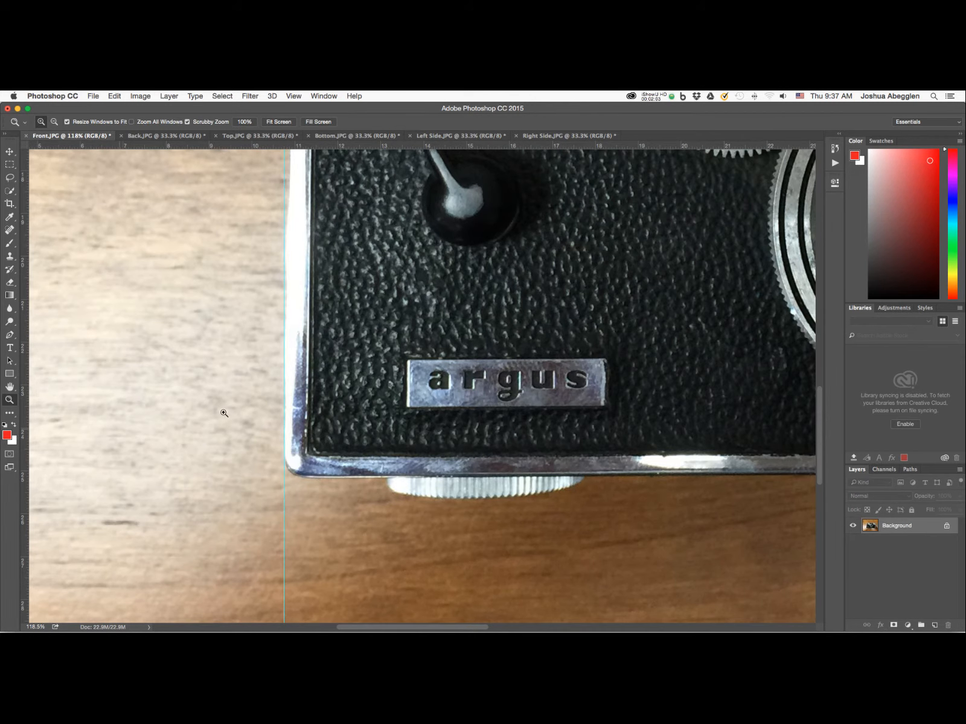
{"action": "scroll", "coordinate": [349, 401], "scroll_direction": "up", "scroll_amount": 10}
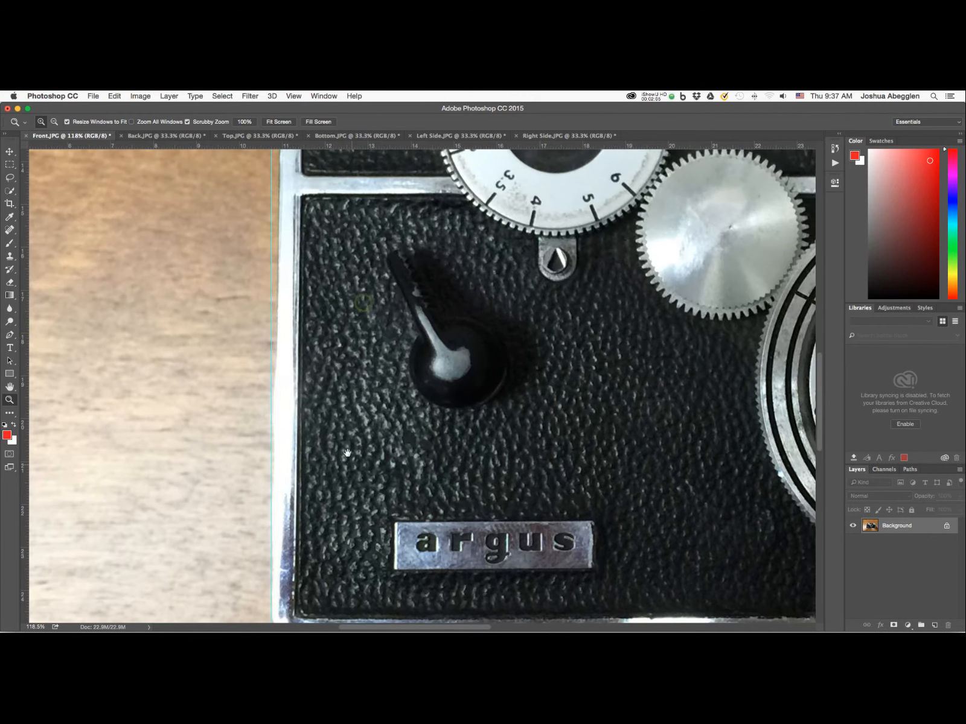
{"action": "scroll", "coordinate": [335, 344], "scroll_direction": "up", "scroll_amount": 2}
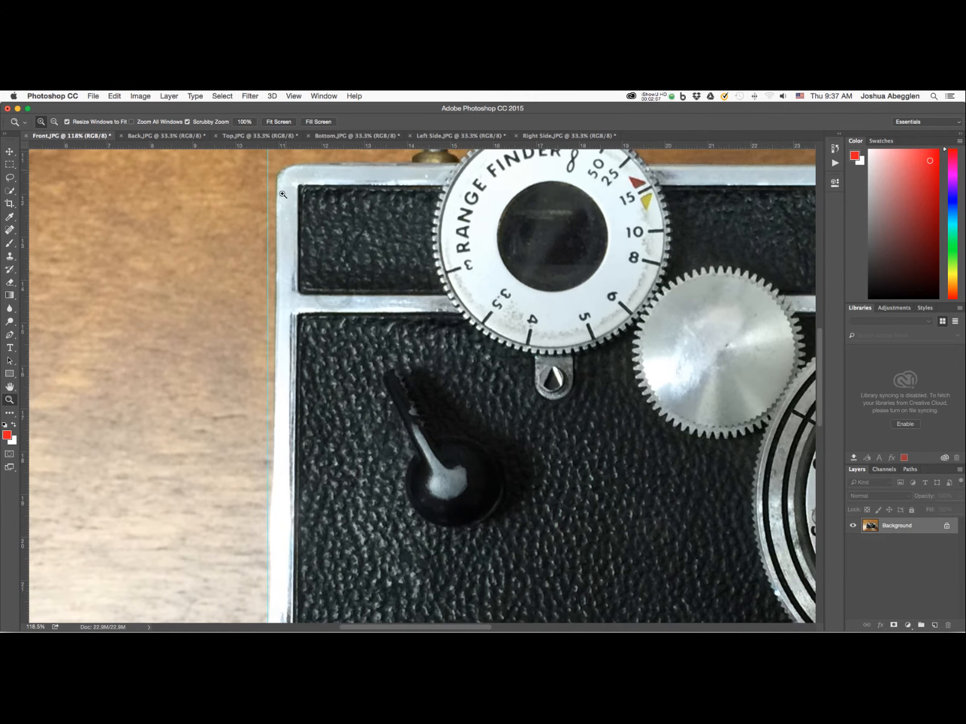
Step: Add a horizontal guide along the camera body's bottom edge and a vertical guide along its right edge at the lower corner
{"action": "scroll", "coordinate": [372, 387], "scroll_direction": "down", "scroll_amount": 8}
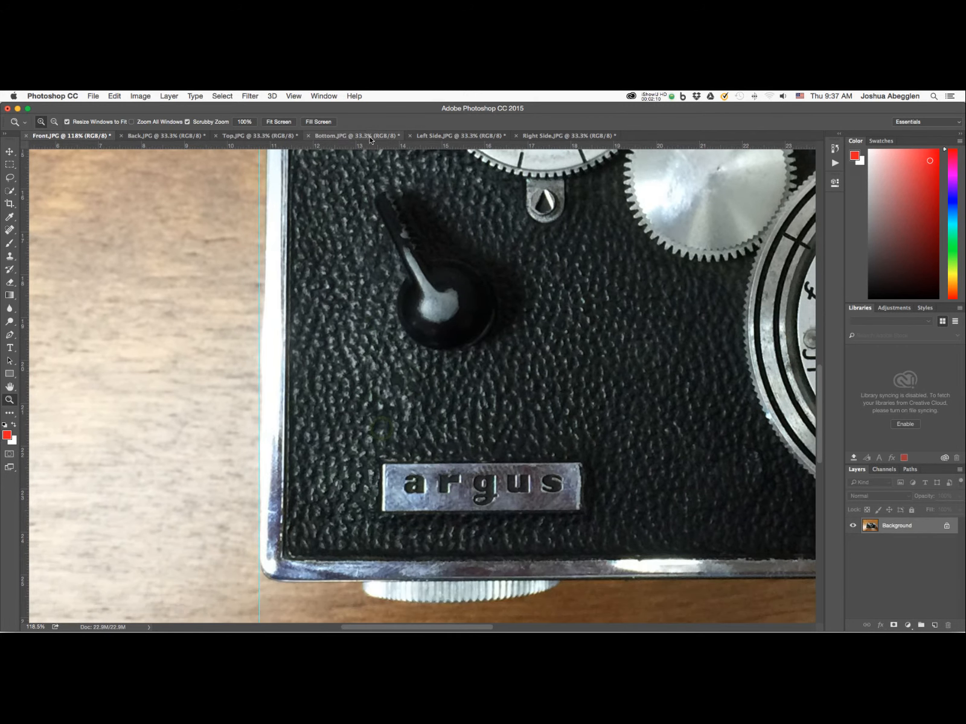
{"action": "left_click_drag", "start_coordinate": [370, 146], "coordinate": [333, 580]}
{"action": "scroll", "coordinate": [642, 557], "scroll_direction": "right", "scroll_amount": 15}
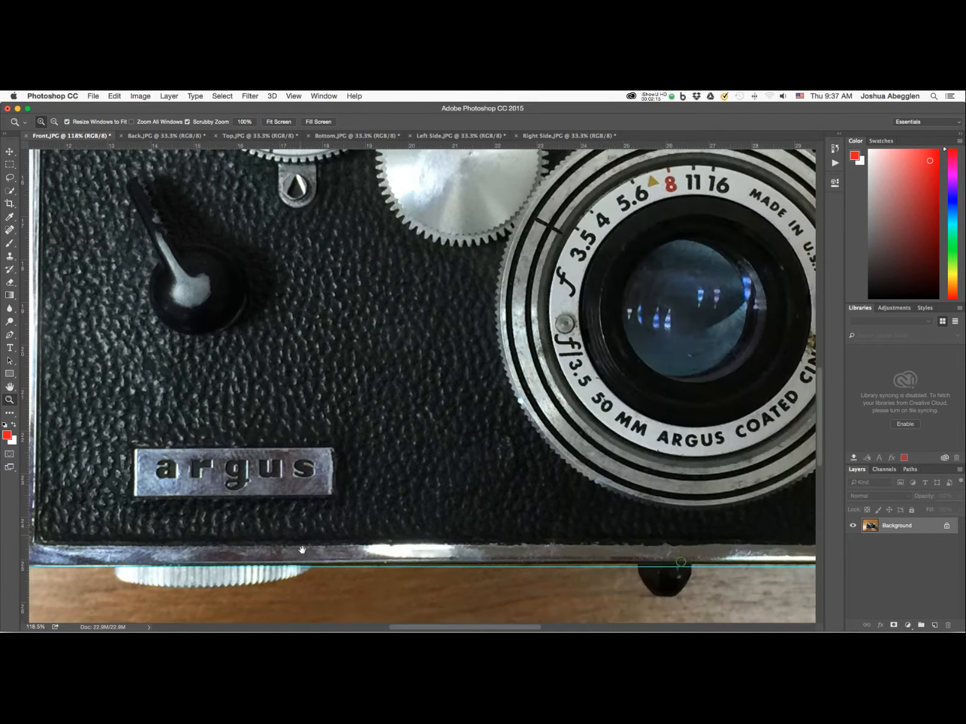
{"action": "scroll", "coordinate": [785, 531], "scroll_direction": "right", "scroll_amount": 15}
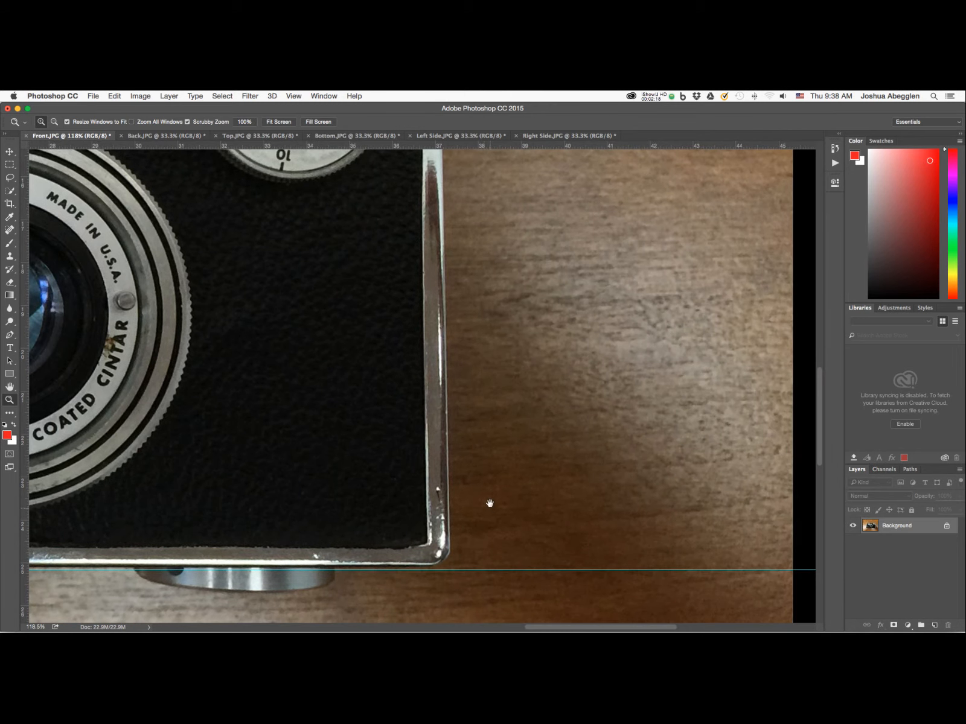
{"action": "left_click_drag", "start_coordinate": [490, 503], "coordinate": [503, 472]}
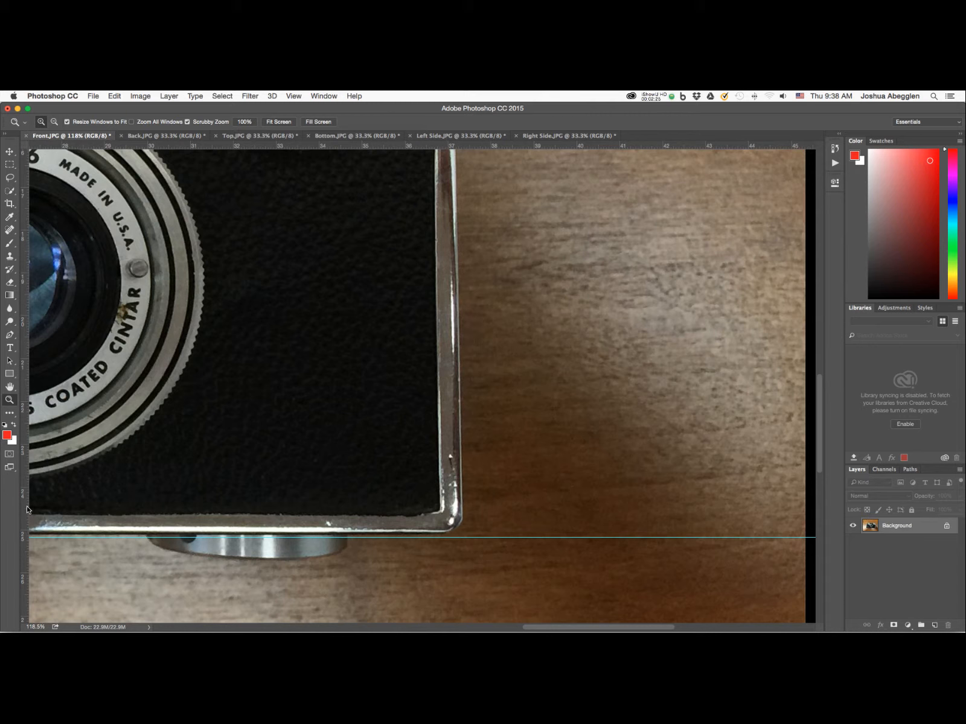
{"action": "left_click_drag", "start_coordinate": [27, 507], "coordinate": [464, 538]}
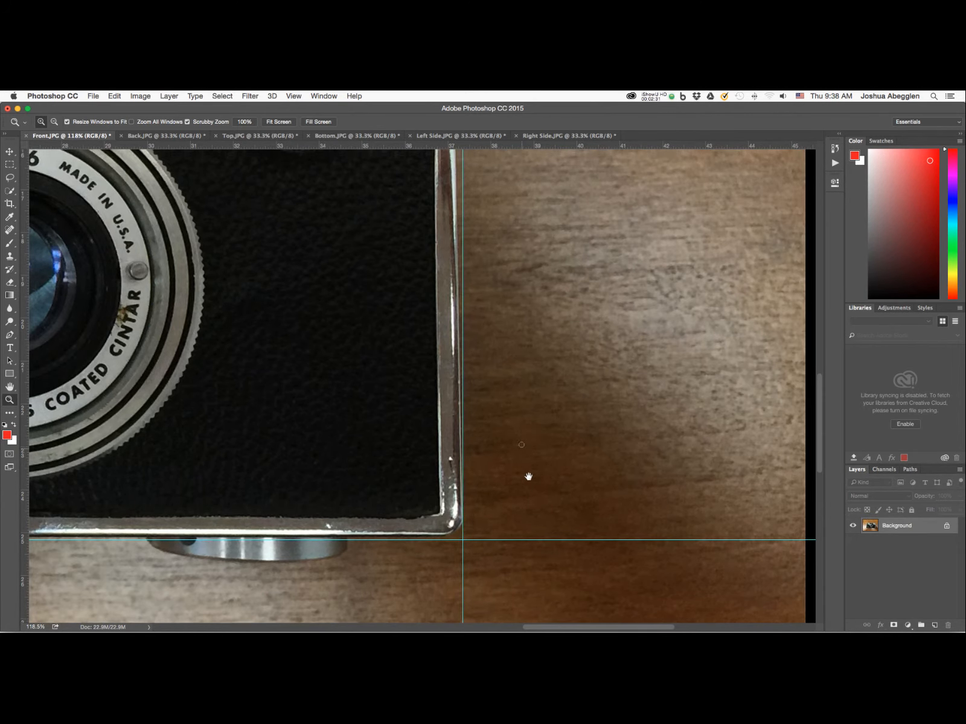
Step: Add a horizontal guide along the top edge of the camera body
{"action": "scroll", "coordinate": [528, 472], "scroll_direction": "up", "scroll_amount": 5}
{"action": "left_click_drag", "start_coordinate": [635, 546], "coordinate": [625, 547]}
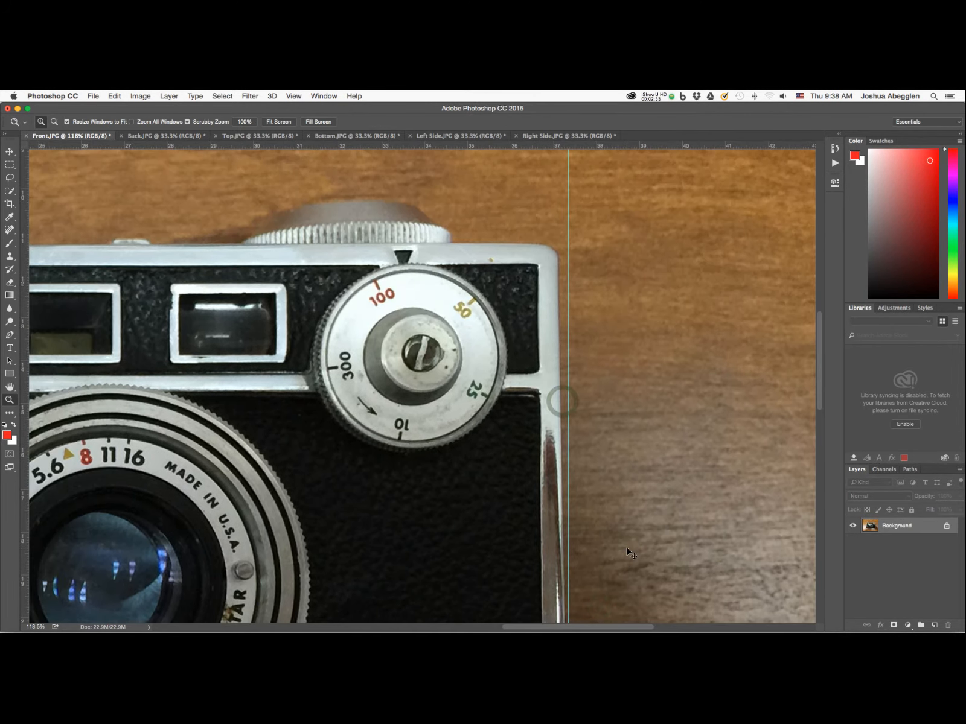
{"action": "key", "text": "super+minus"}
{"action": "key", "text": "super+minus"}
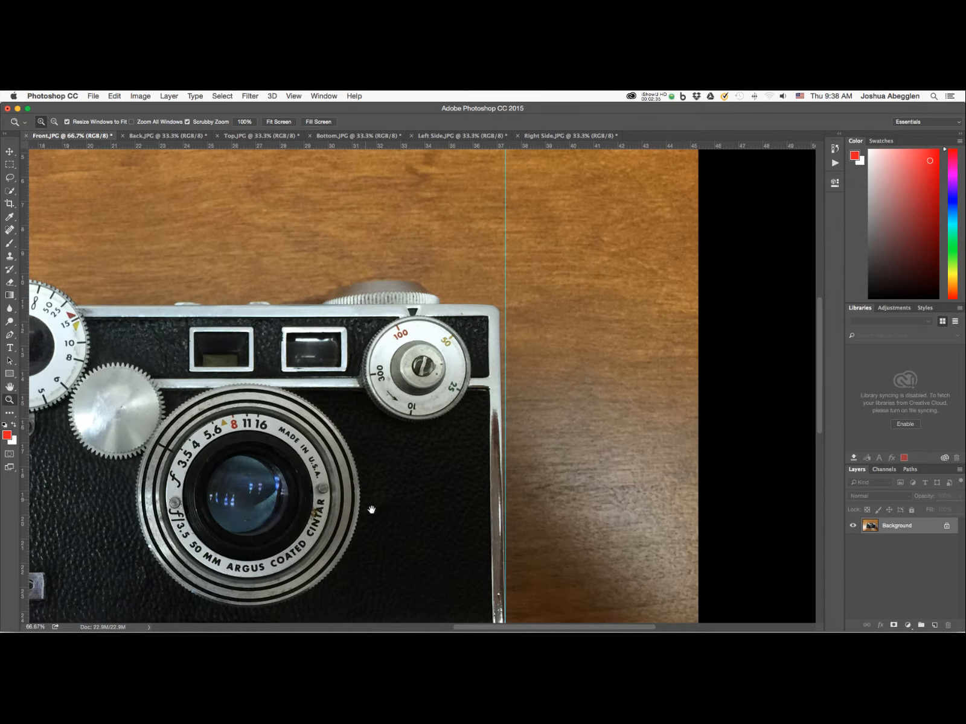
{"action": "left_click_drag", "start_coordinate": [371, 511], "coordinate": [582, 502]}
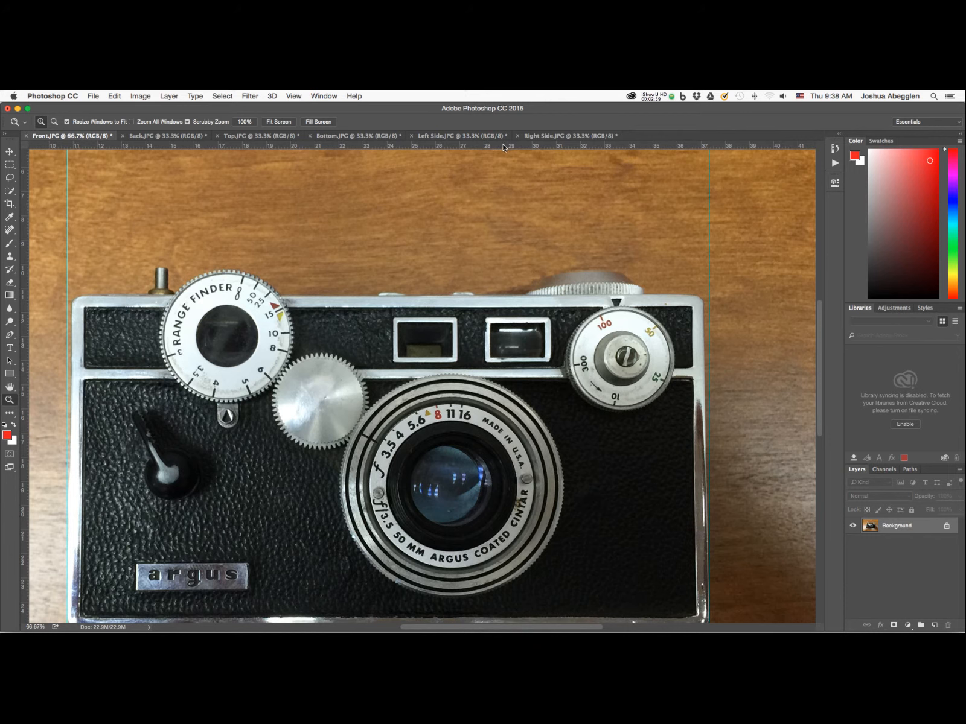
{"action": "left_click_drag", "start_coordinate": [504, 148], "coordinate": [493, 296]}
{"action": "left_click_drag", "start_coordinate": [669, 501], "coordinate": [698, 447]}
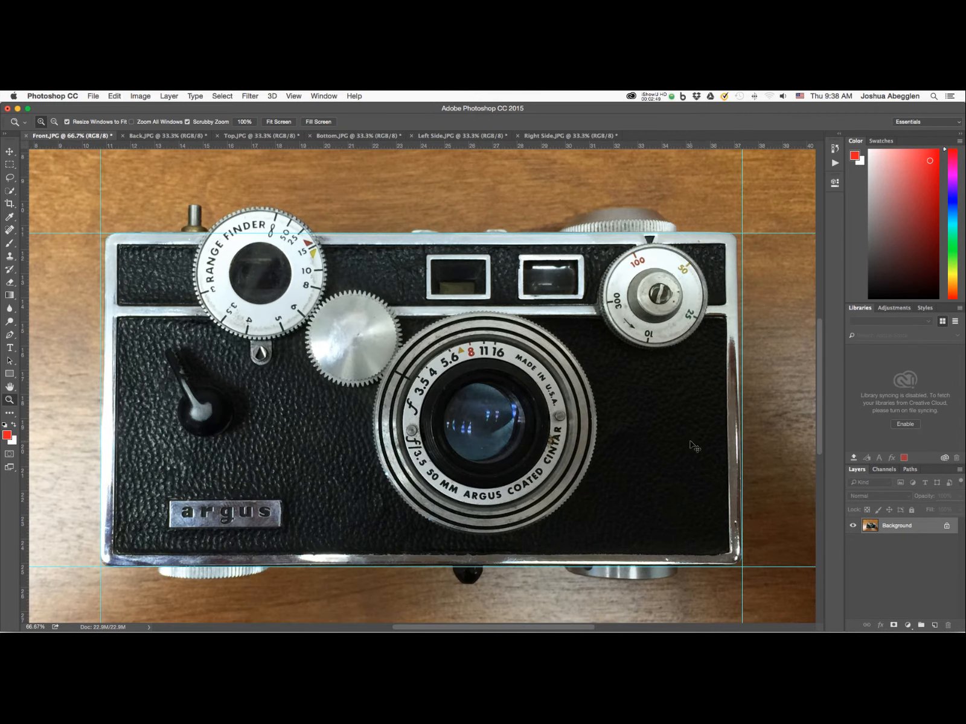
Step: Select the rectangle enclosed by the four guides around the camera body with the Rectangular Marquee tool
{"action": "key", "text": "super+minus"}
{"action": "key", "text": "super+minus"}
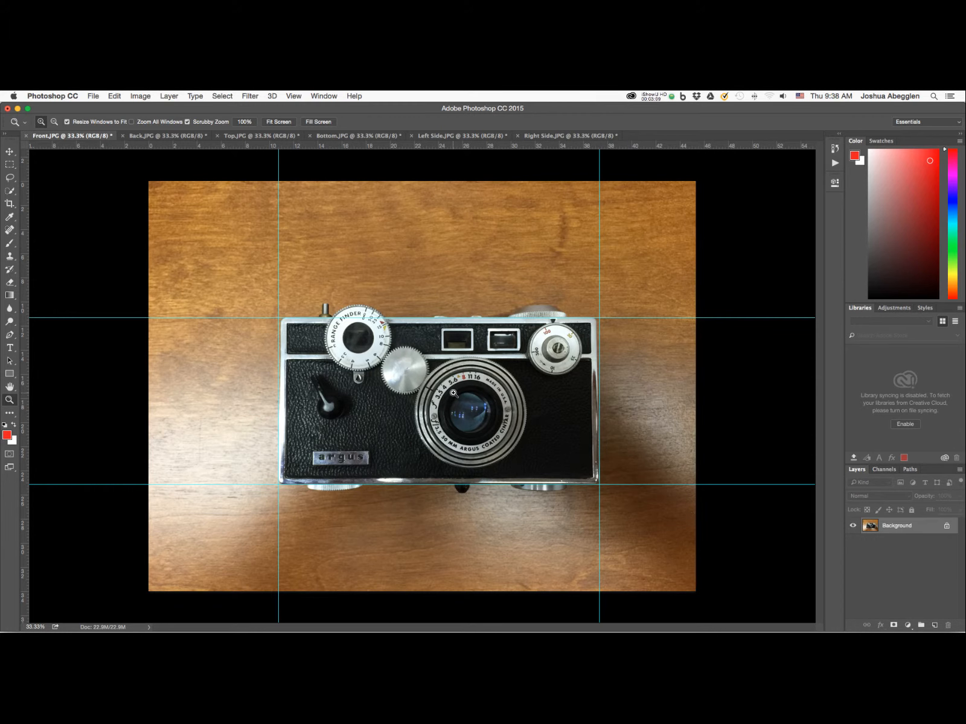
{"action": "left_click", "coordinate": [12, 165]}
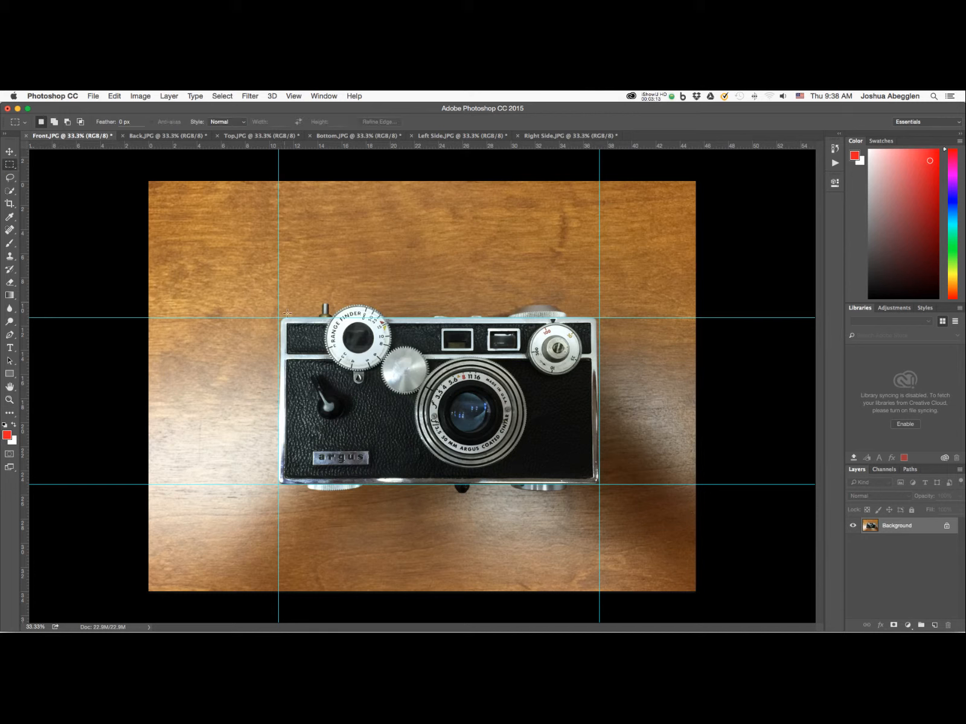
{"action": "left_click_drag", "start_coordinate": [279, 317], "coordinate": [599, 484]}
Step: Use Free Transform on the selection to place a vertical and a horizontal guide through the camera body's centre
{"action": "key", "text": "ctrl+t"}
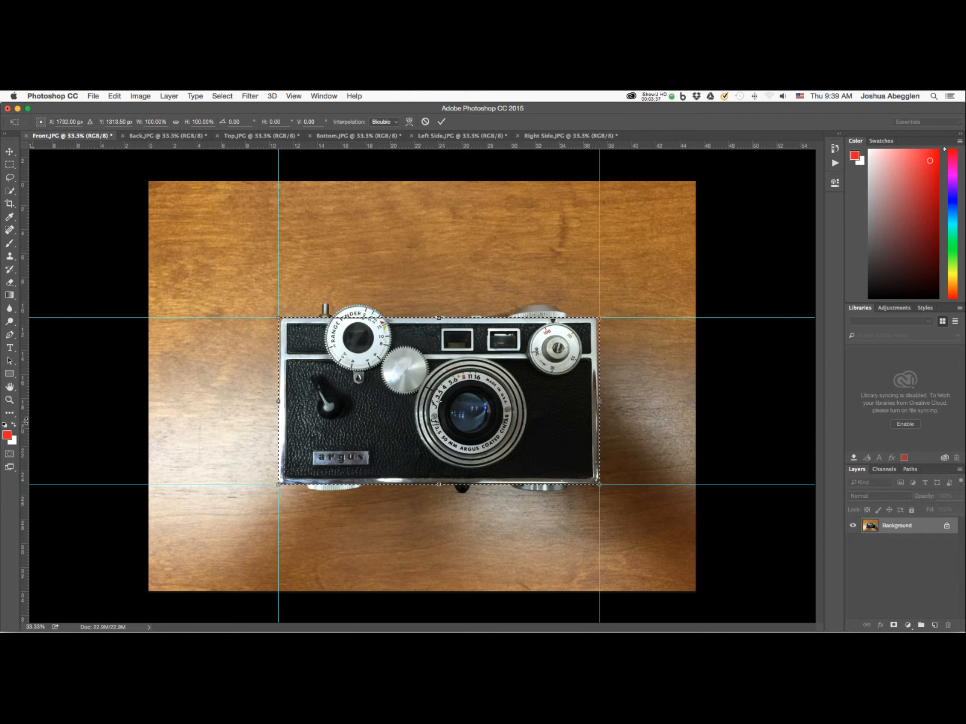
{"action": "left_click_drag", "start_coordinate": [27, 424], "coordinate": [444, 416]}
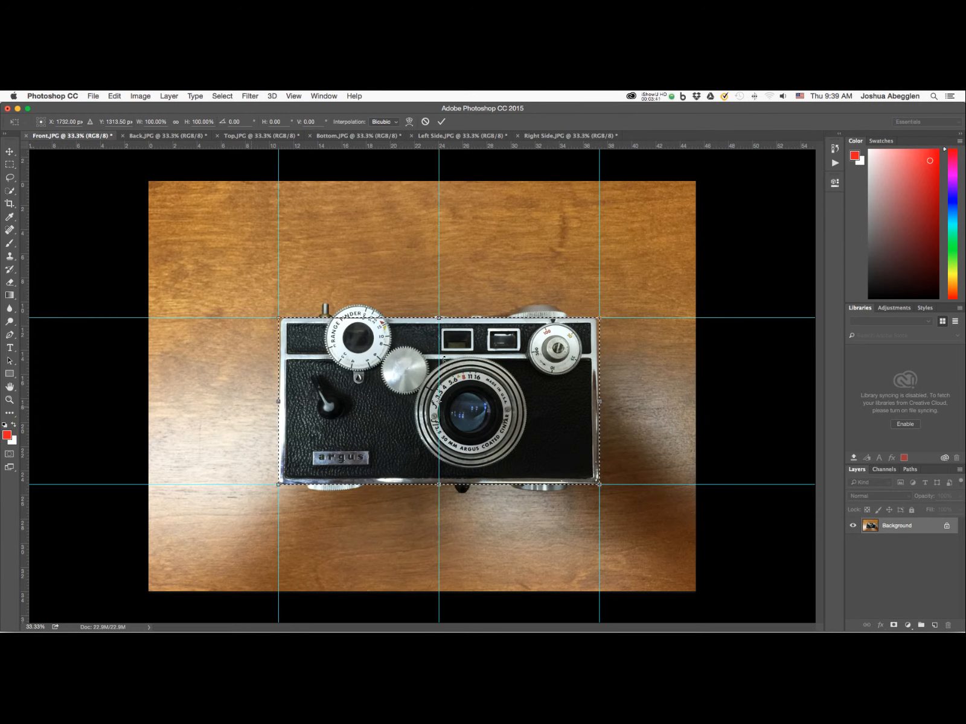
{"action": "left_click_drag", "start_coordinate": [498, 146], "coordinate": [468, 401]}
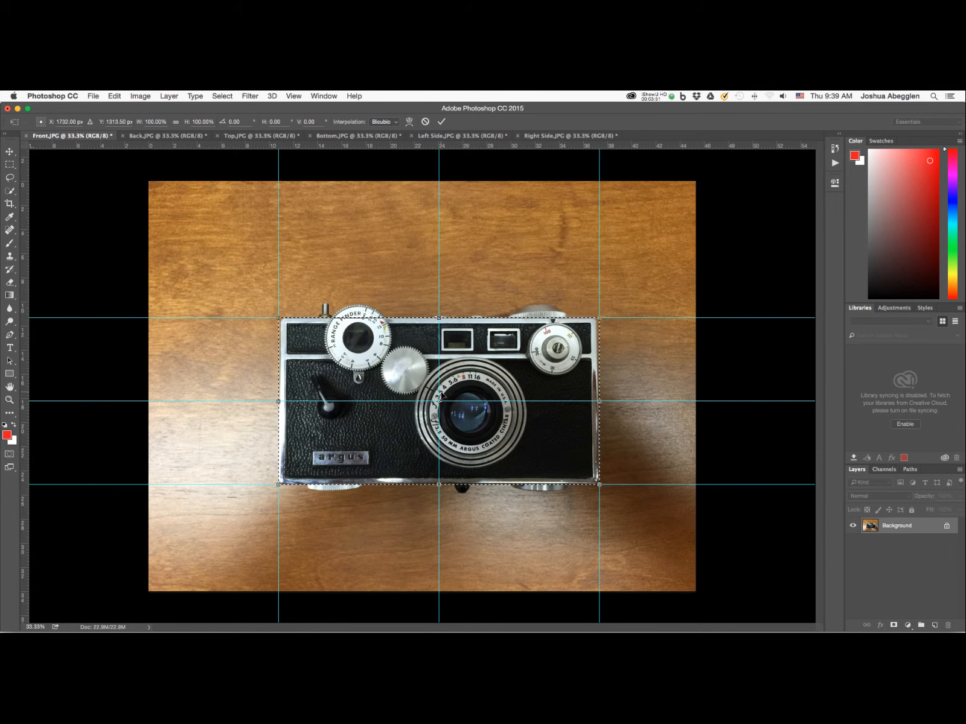
{"action": "key", "text": "Return"}
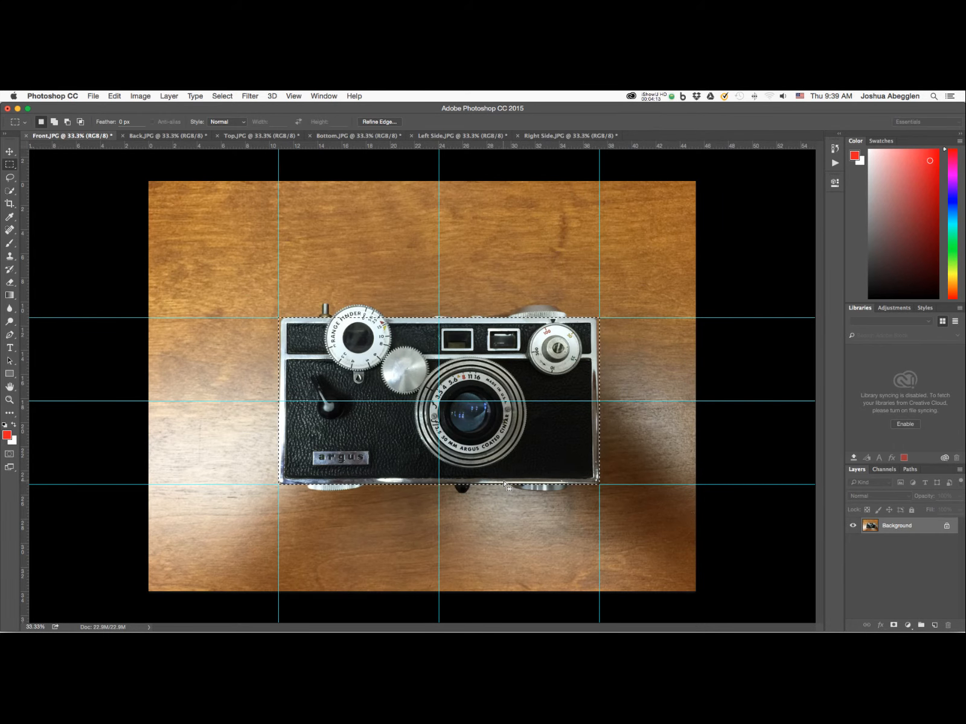
Step: Crop the photo symmetrically around the selected camera body, leaving a margin of table on all four sides
{"action": "key", "text": "c"}
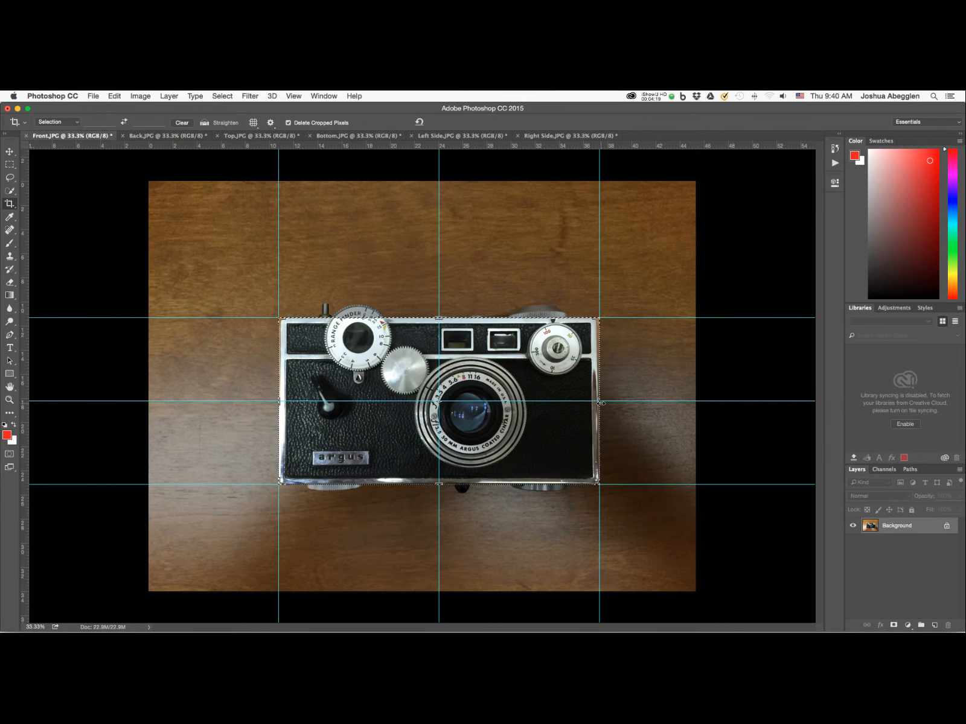
{"action": "left_click_drag", "start_coordinate": [599, 401], "coordinate": [634, 397], "text": "alt"}
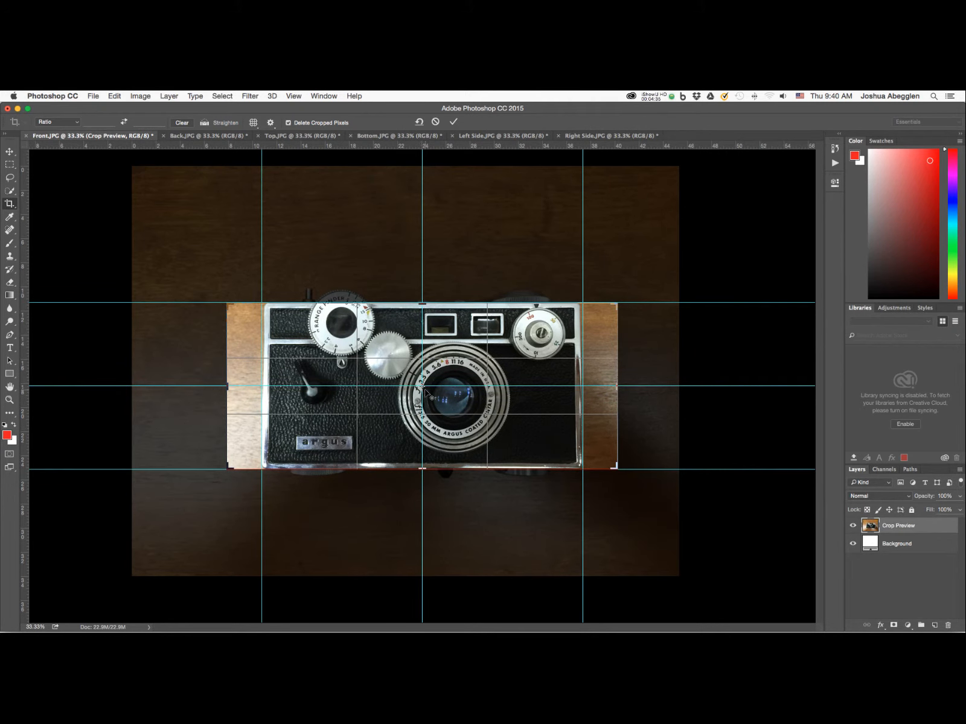
{"action": "left_click_drag", "start_coordinate": [423, 303], "coordinate": [424, 266], "text": "alt"}
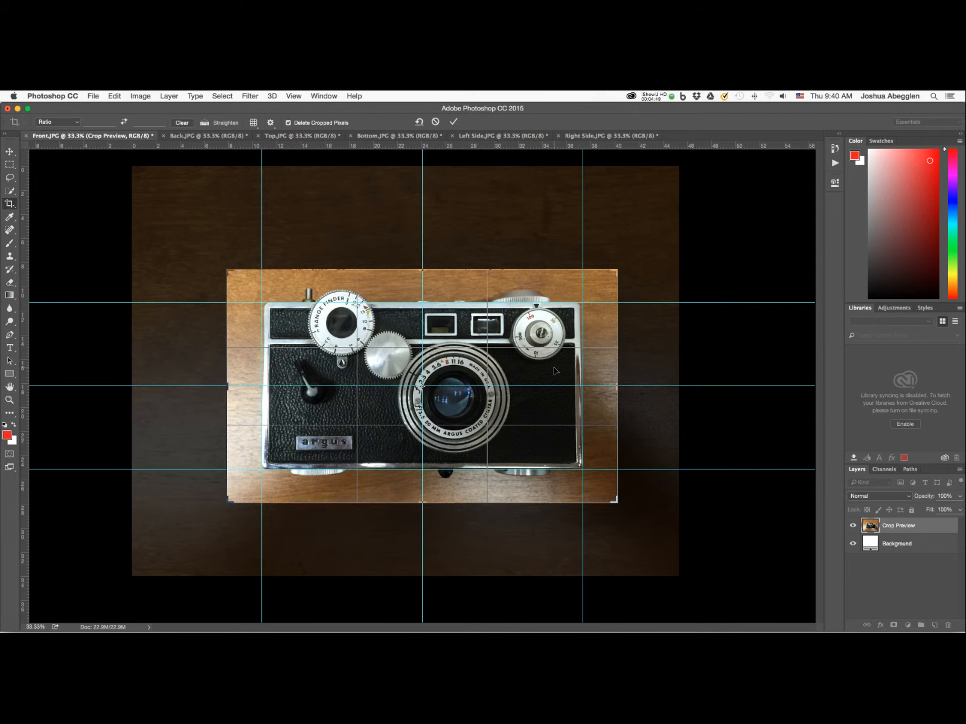
{"action": "key", "text": "Return"}
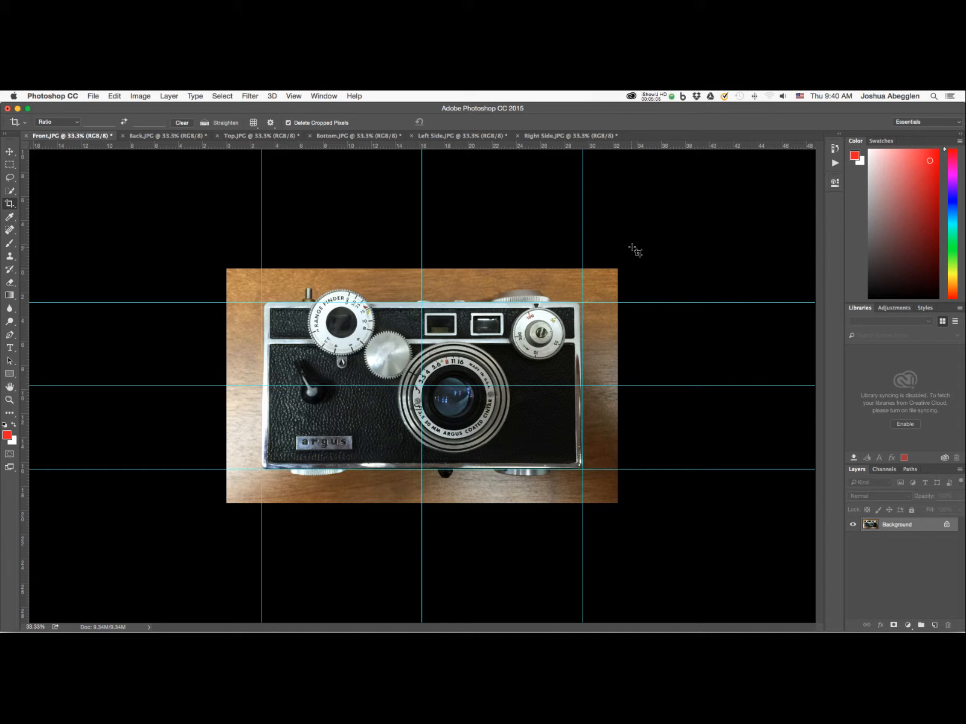
Step: Select the whole image and, in Free Transform, skew its top-left corner outward until the camera's upper left edge meets the vertical guide
{"action": "key", "text": "super"}
{"action": "key", "text": "super+a"}
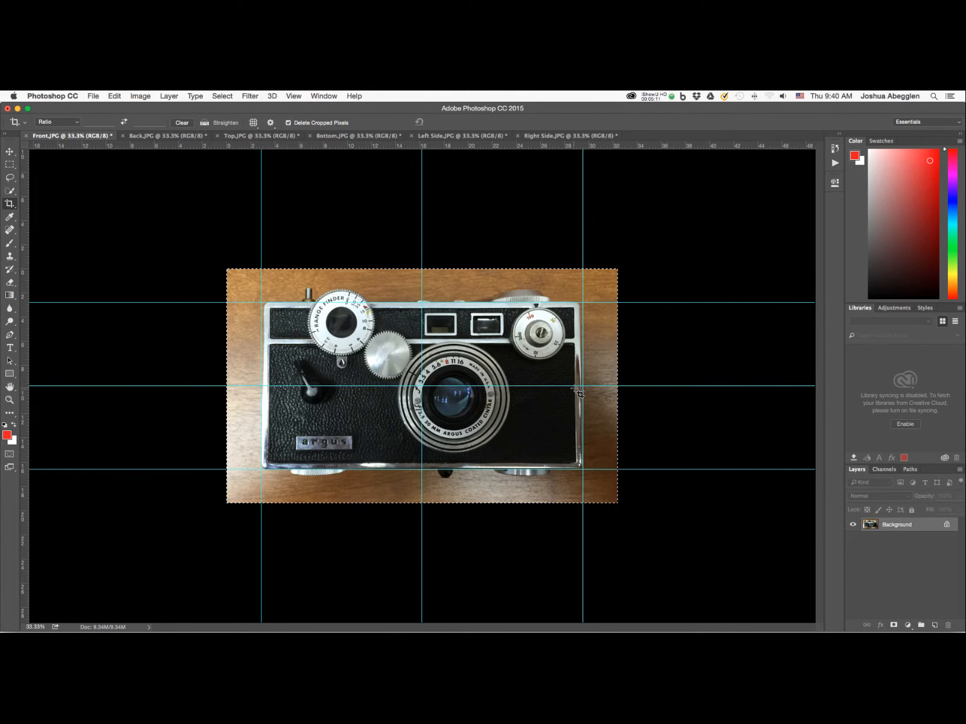
{"action": "key", "text": "super+t"}
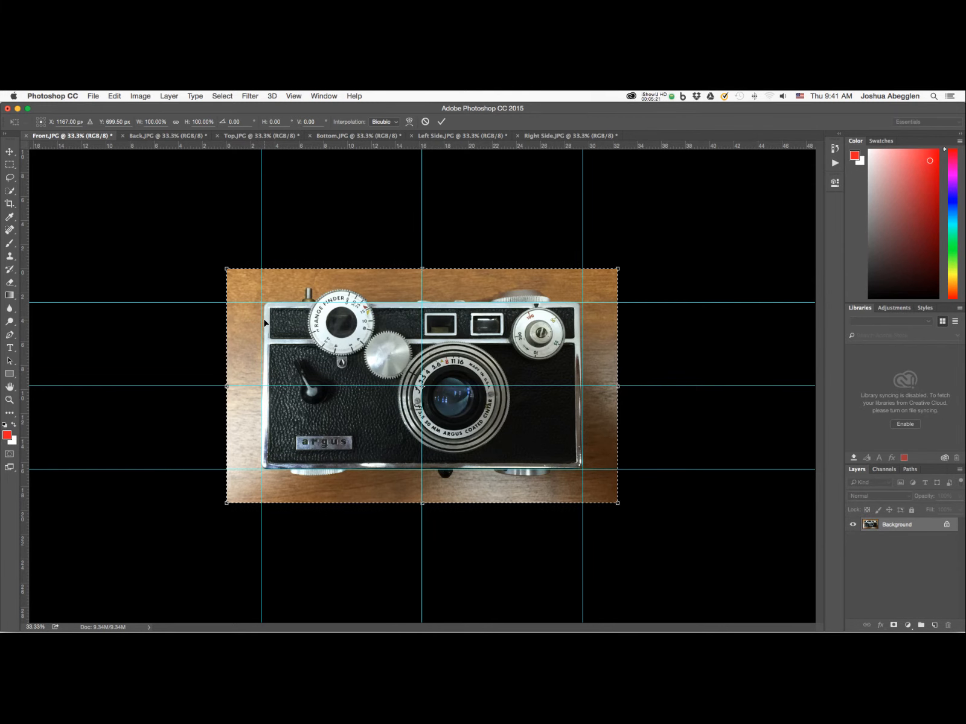
{"action": "key", "text": "super+equal"}
{"action": "key", "text": "super+equal"}
{"action": "key", "text": "super+equal"}
{"action": "key", "text": "super+equal"}
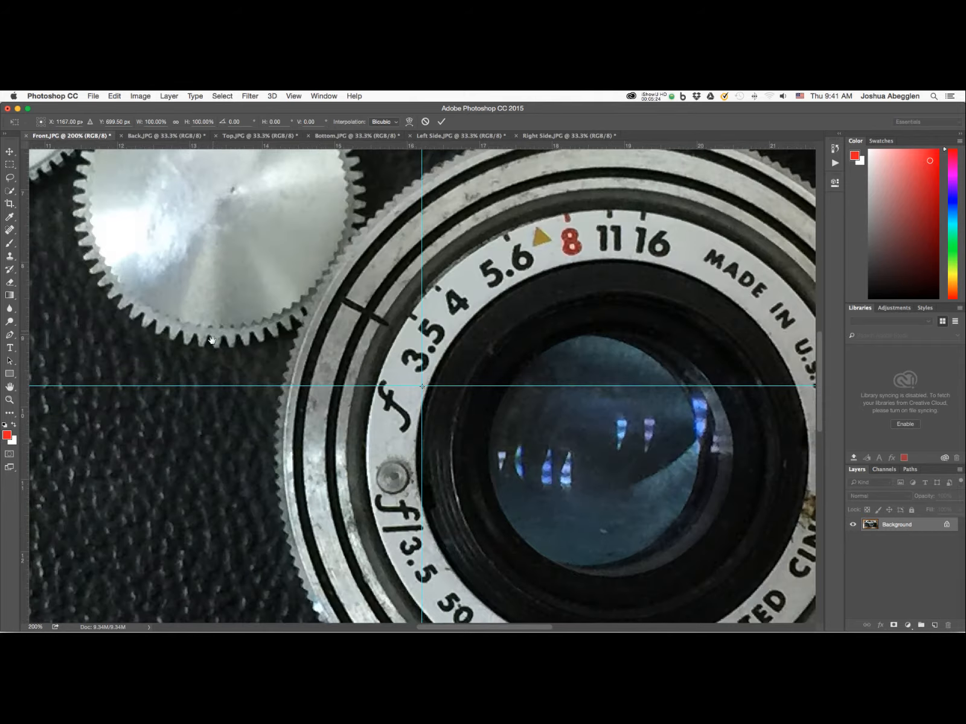
{"action": "left_click_drag", "start_coordinate": [301, 420], "coordinate": [532, 628]}
{"action": "left_click_drag", "start_coordinate": [214, 345], "coordinate": [351, 396]}
{"action": "left_click_drag", "start_coordinate": [255, 297], "coordinate": [604, 553]}
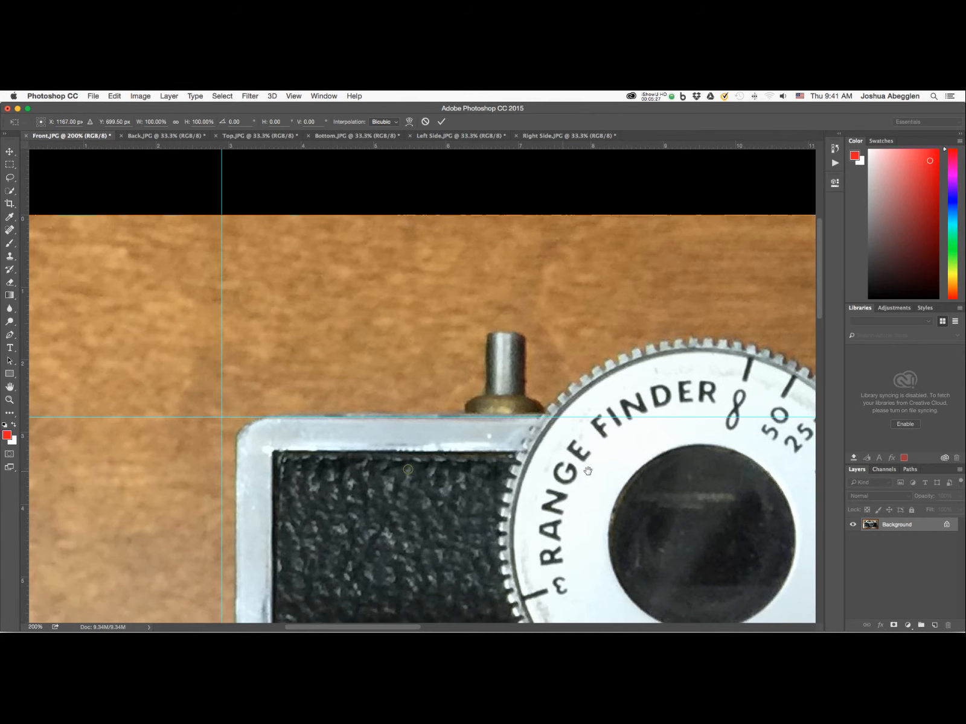
{"action": "left_click_drag", "start_coordinate": [408, 469], "coordinate": [611, 473]}
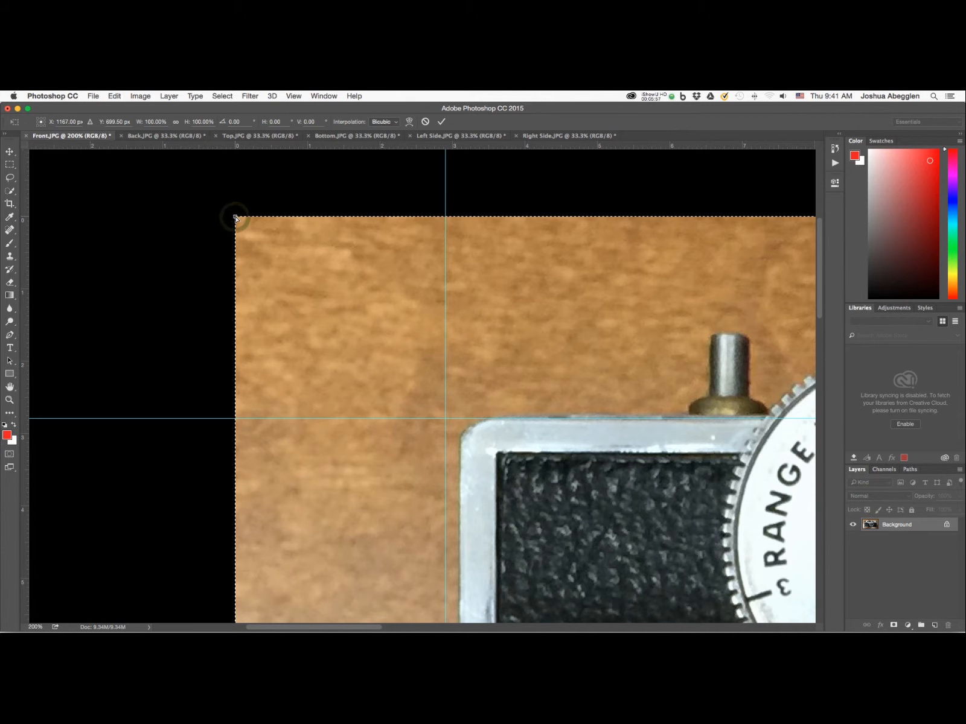
{"action": "left_click_drag", "start_coordinate": [235, 217], "coordinate": [215, 216], "text": "ctrl+shift"}
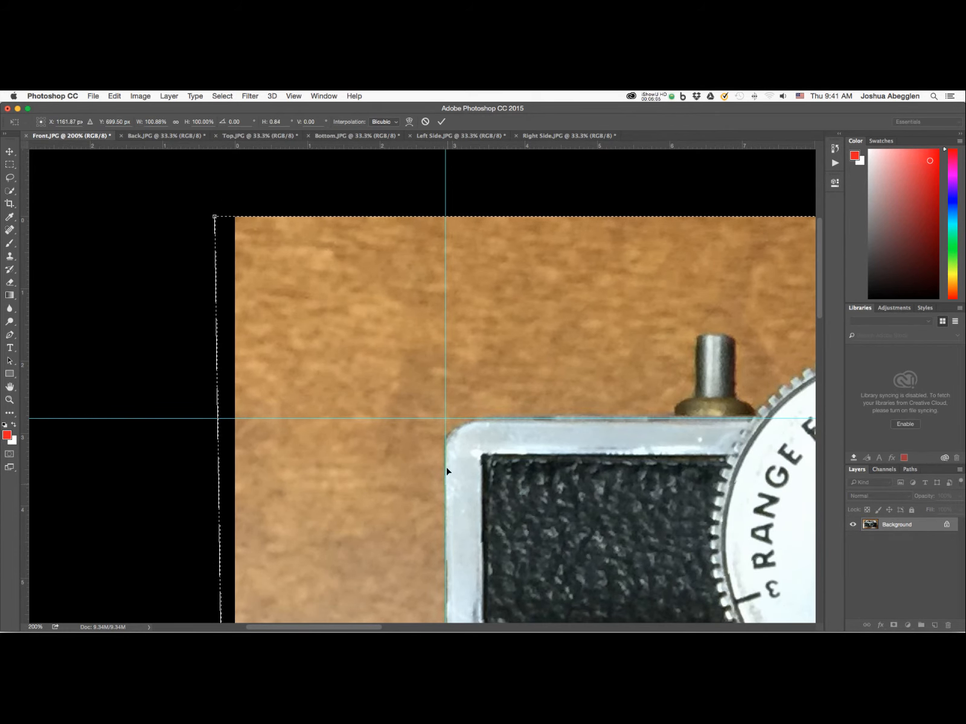
Step: Skew the photo's top-right corner outward in Free Transform until the camera's upper right edge meets the vertical guide
{"action": "scroll", "coordinate": [530, 475], "scroll_direction": "down", "scroll_amount": 3}
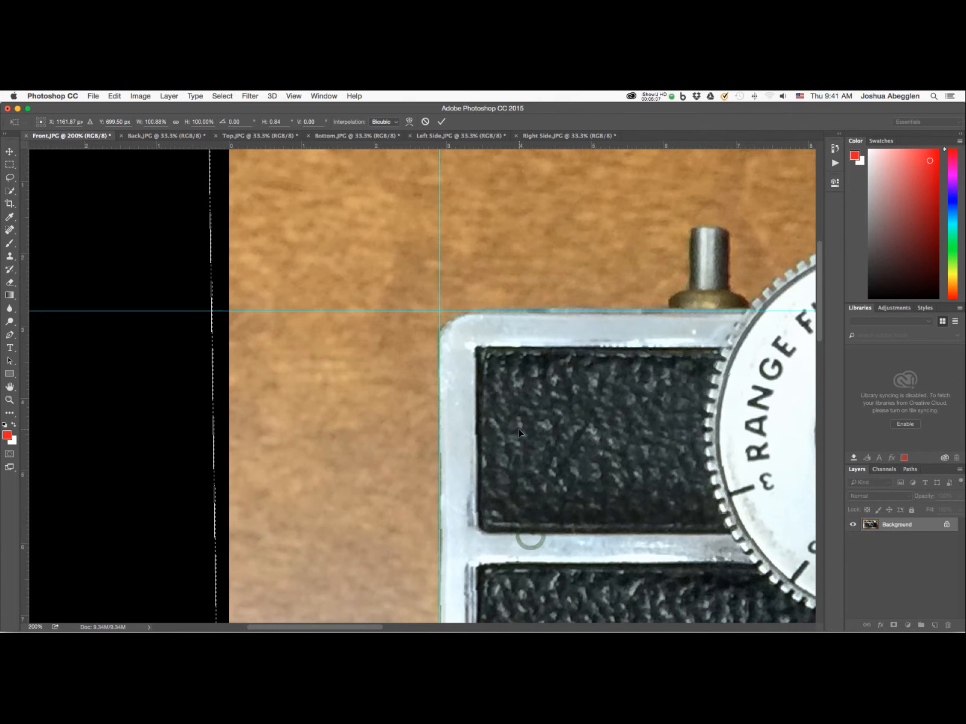
{"action": "key", "text": "super+minus"}
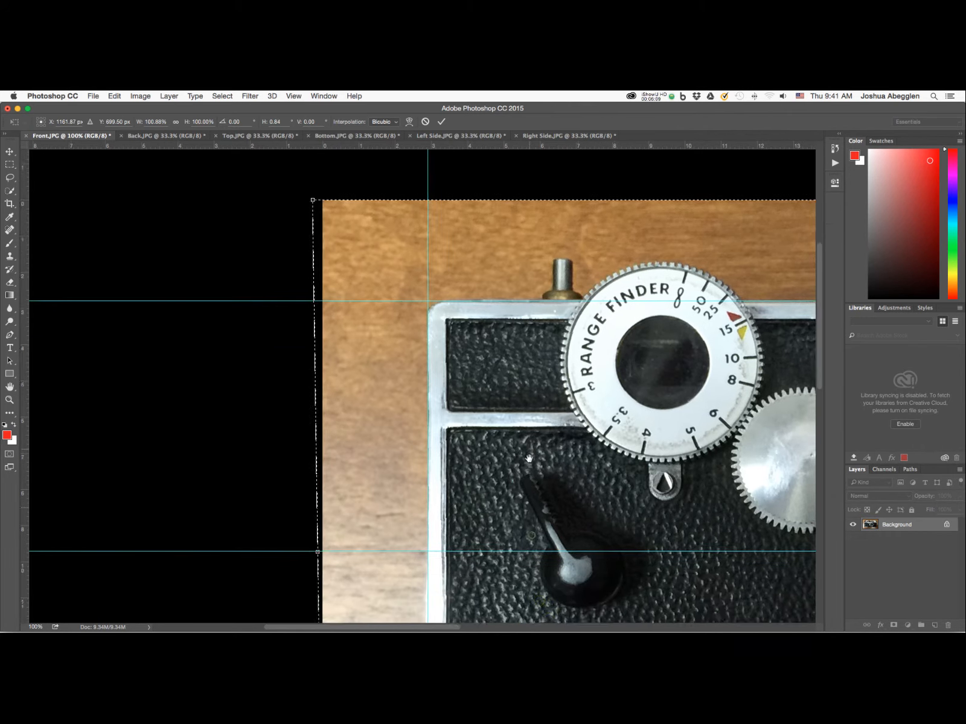
{"action": "scroll", "coordinate": [529, 459], "scroll_direction": "down", "scroll_amount": 6}
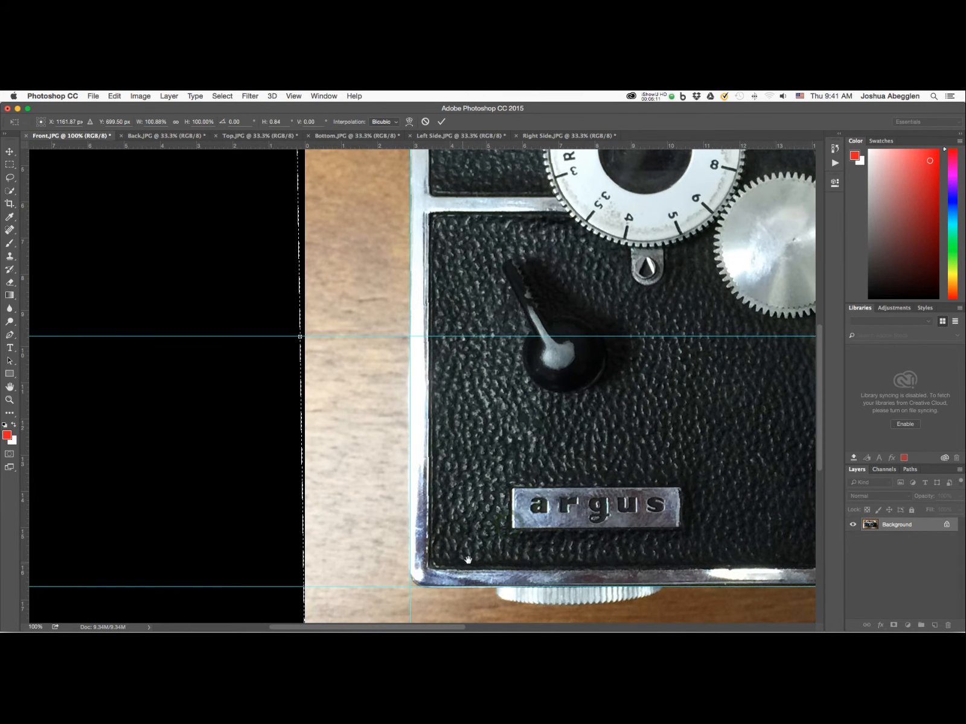
{"action": "scroll", "coordinate": [468, 560], "scroll_direction": "down", "scroll_amount": 1}
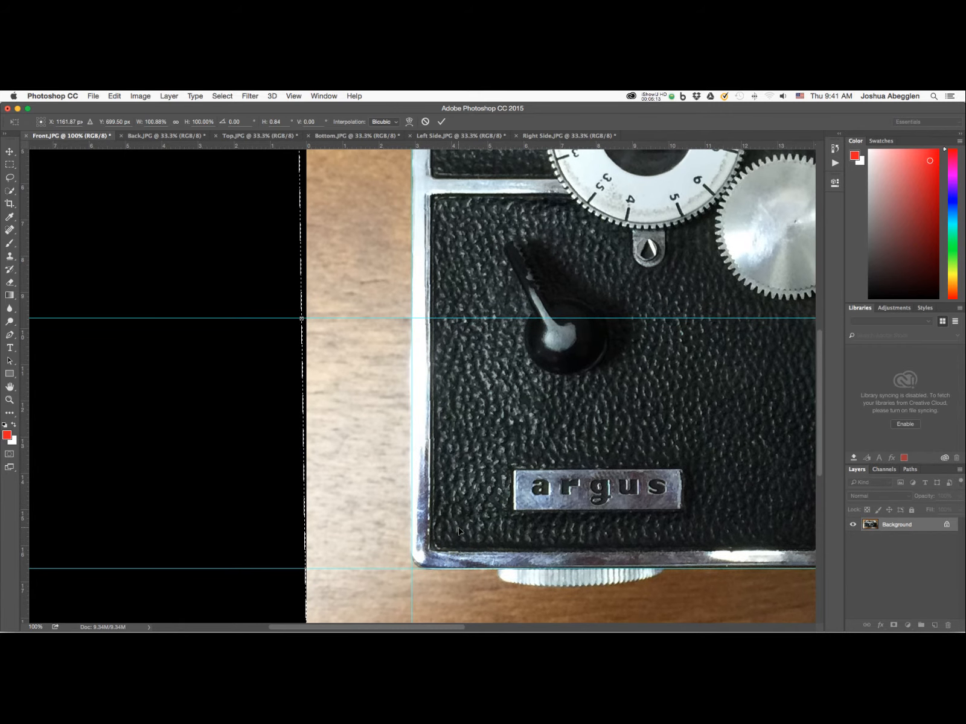
{"action": "key", "text": "super+minus"}
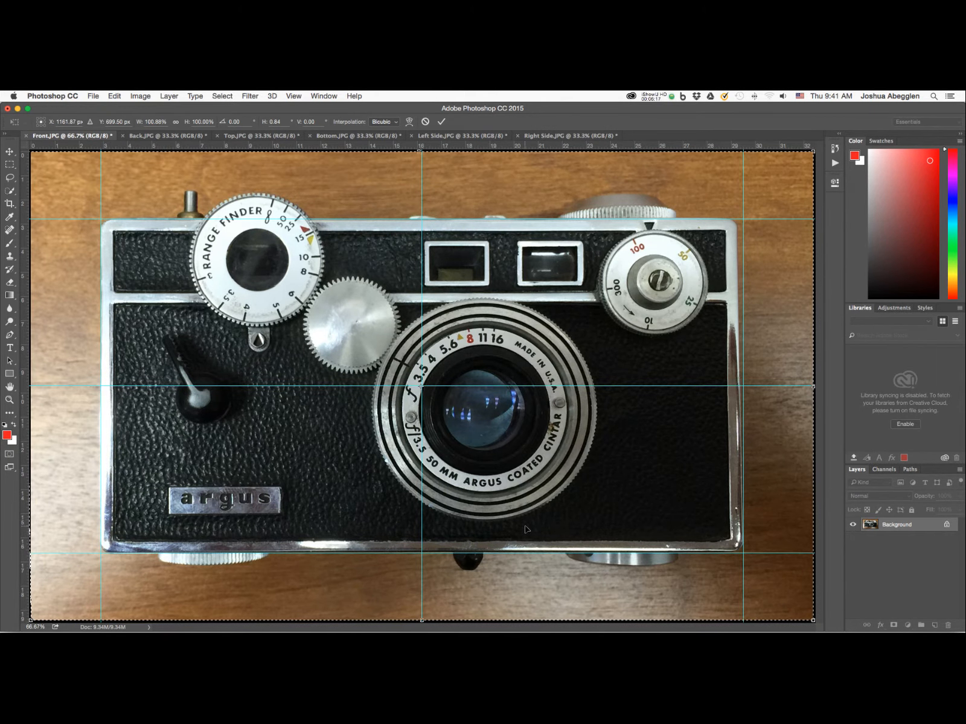
{"action": "key", "text": "super+minus"}
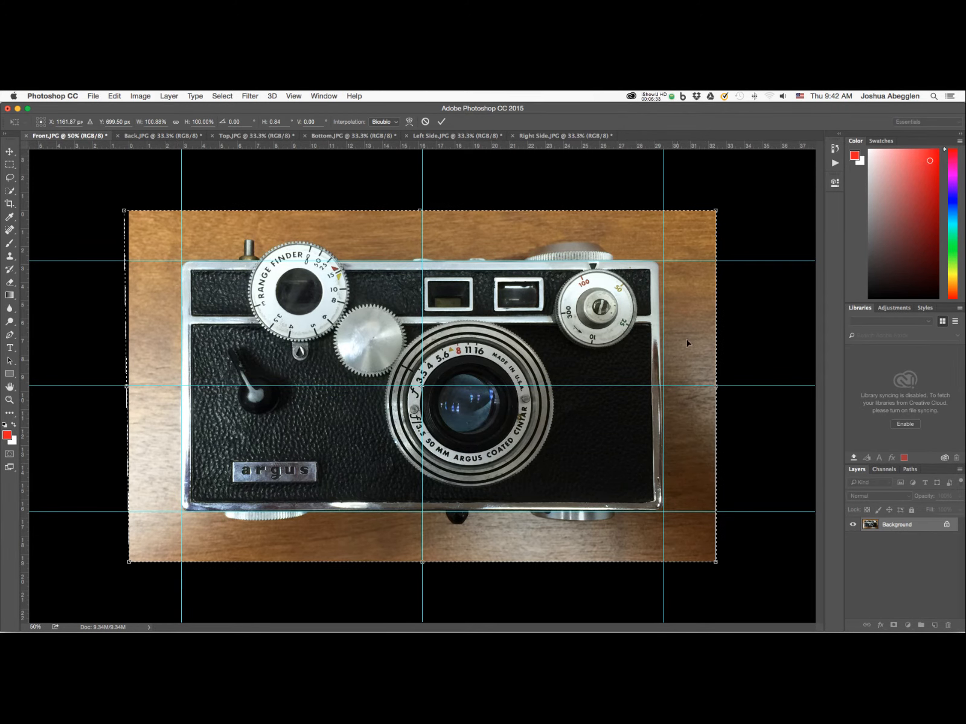
{"action": "key", "text": "super+1"}
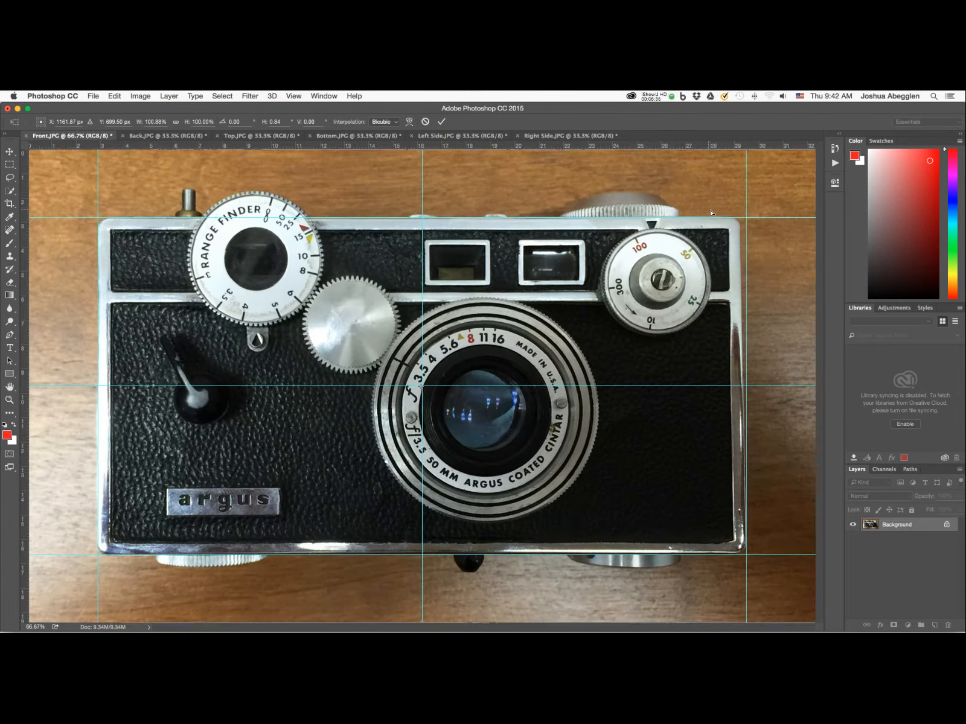
{"action": "left_click_drag", "start_coordinate": [709, 311], "coordinate": [347, 545]}
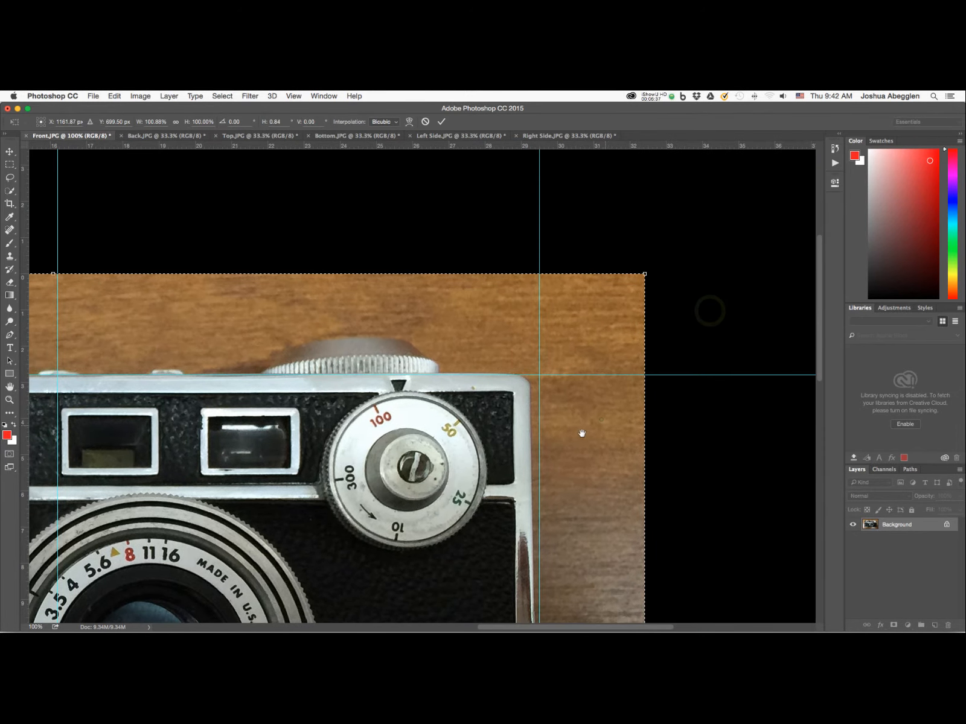
{"action": "left_click_drag", "start_coordinate": [601, 420], "coordinate": [554, 453]}
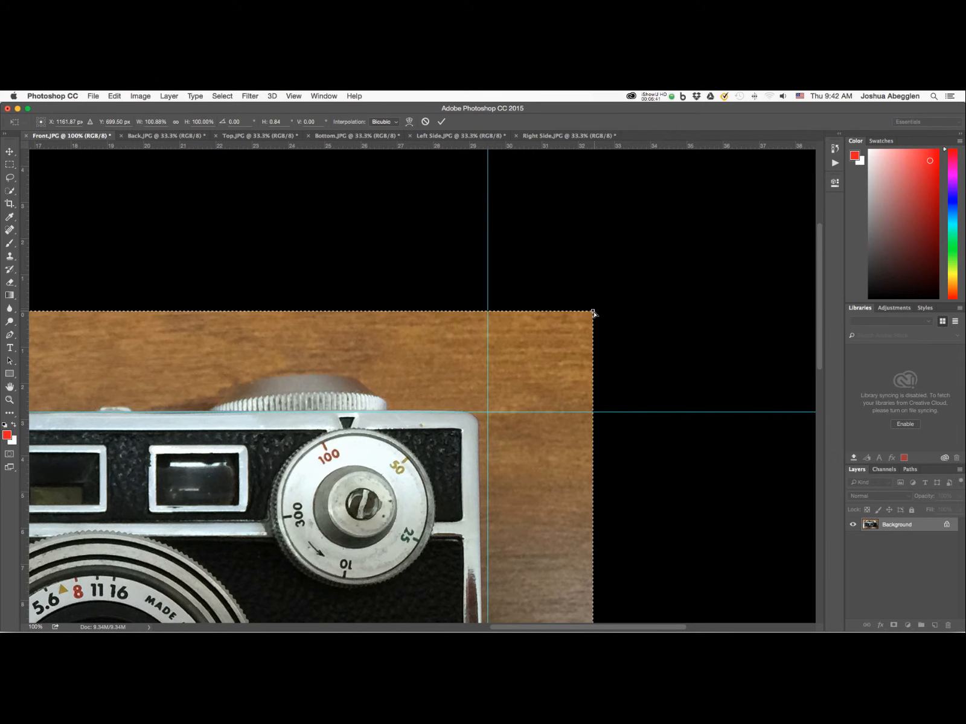
{"action": "left_click_drag", "start_coordinate": [591, 312], "coordinate": [605, 313]}
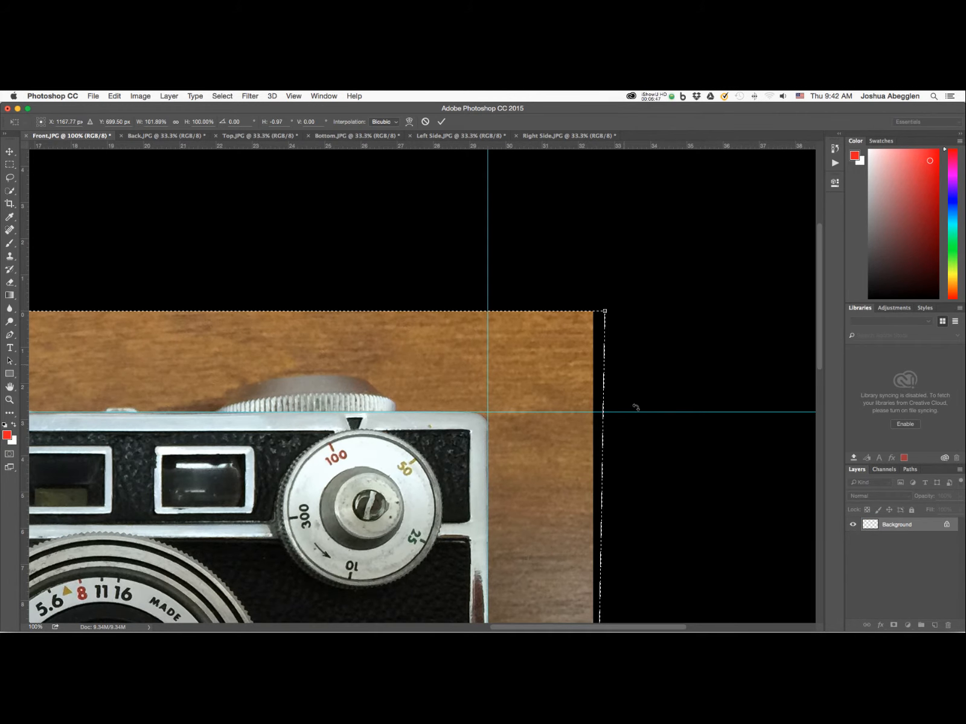
Step: Fine-tune the transform's bottom-right corner so the camera's lower right corner fits the vertical and horizontal guides
{"action": "left_click_drag", "start_coordinate": [665, 577], "coordinate": [648, 311]}
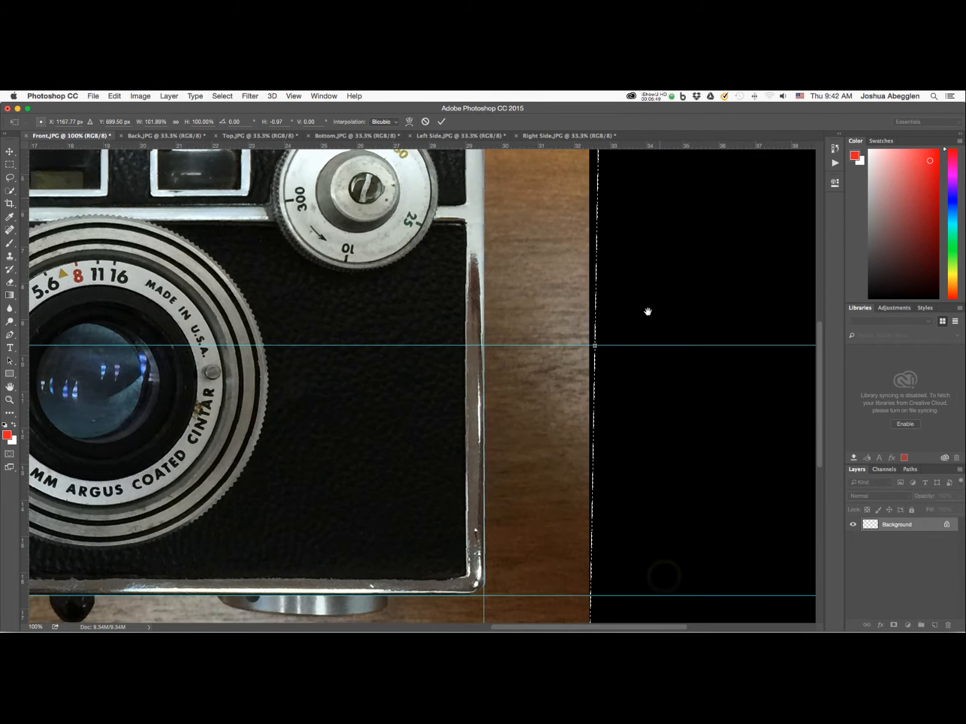
{"action": "left_click_drag", "start_coordinate": [655, 544], "coordinate": [664, 398]}
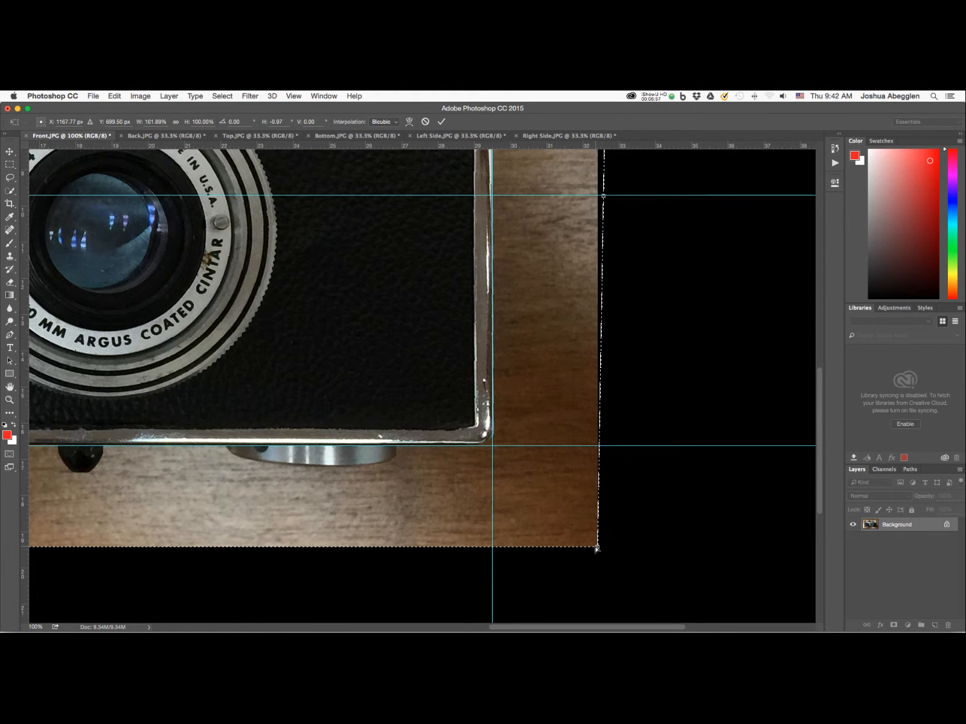
{"action": "left_click_drag", "start_coordinate": [596, 548], "coordinate": [600, 553]}
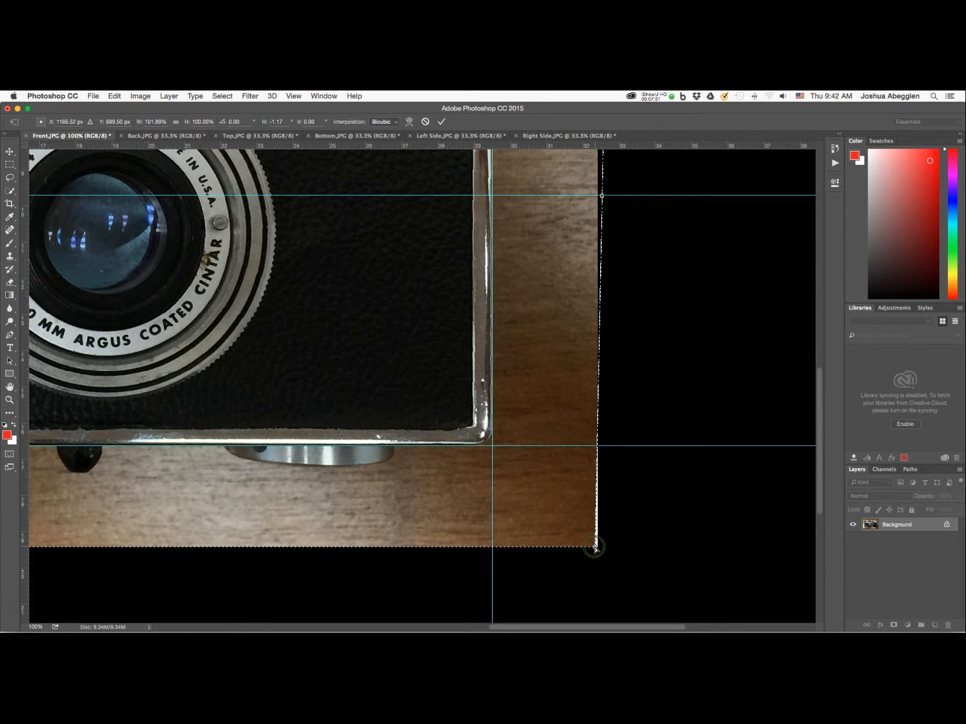
{"action": "left_click_drag", "start_coordinate": [596, 549], "coordinate": [600, 551]}
Step: Nudge the transform's bottom-left corner so the camera's lower left corner fits the guides, and apply the transform
{"action": "left_click_drag", "start_coordinate": [319, 491], "coordinate": [725, 471]}
{"action": "left_click_drag", "start_coordinate": [298, 502], "coordinate": [623, 509]}
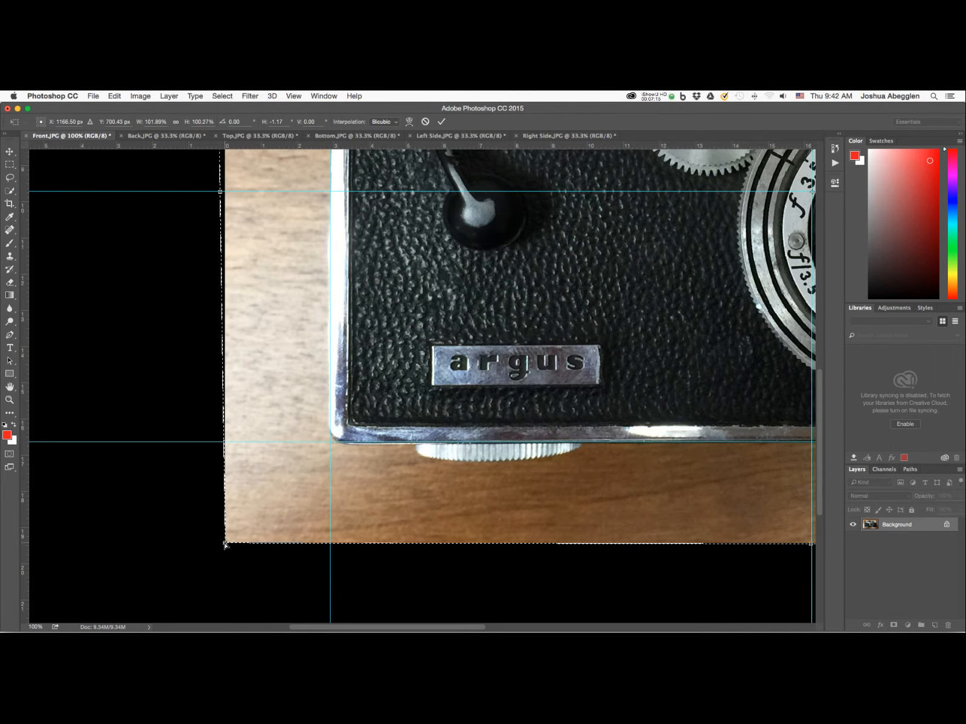
{"action": "left_click_drag", "start_coordinate": [224, 543], "coordinate": [228, 541]}
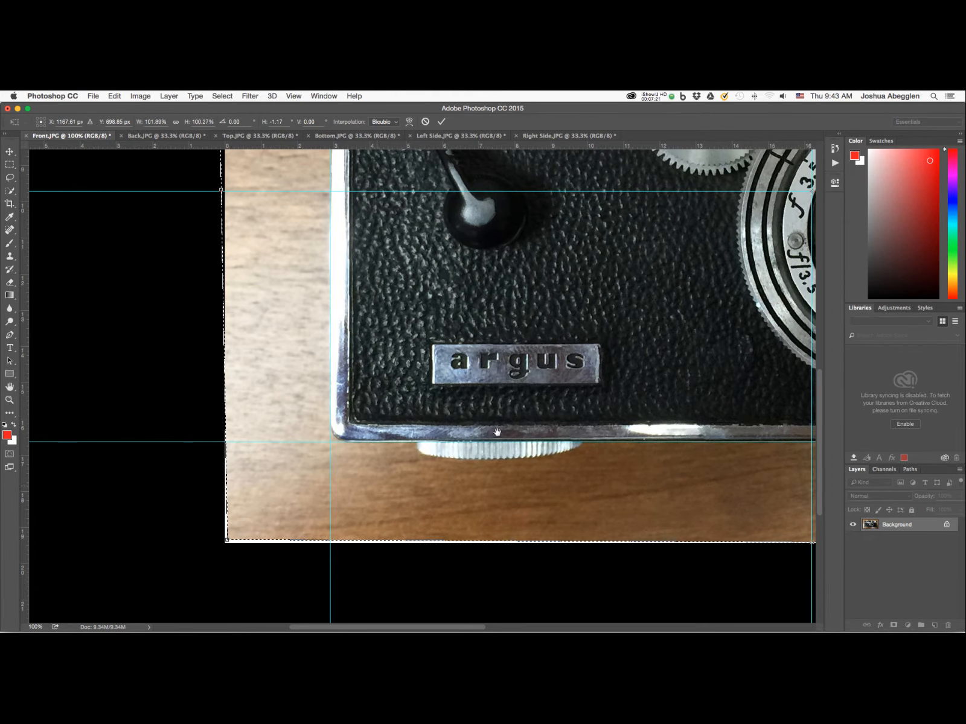
{"action": "left_click_drag", "start_coordinate": [585, 368], "coordinate": [541, 509]}
{"action": "scroll", "coordinate": [541, 509], "scroll_direction": "down", "scroll_amount": 5}
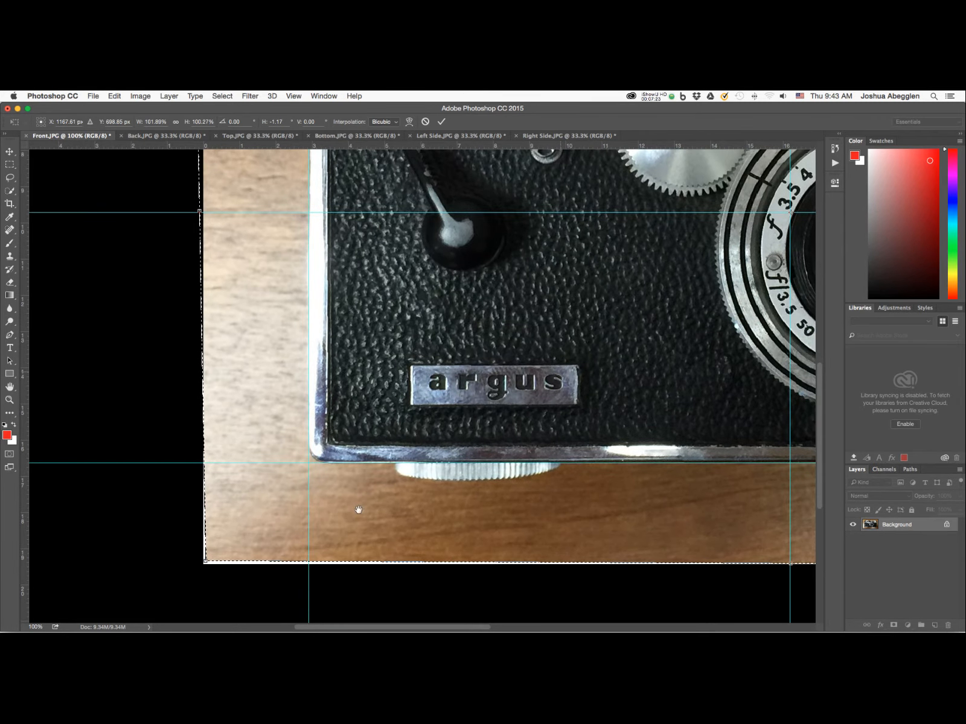
{"action": "left_click_drag", "start_coordinate": [615, 507], "coordinate": [394, 556]}
{"action": "key", "text": "super+minus"}
{"action": "key", "text": "super+minus"}
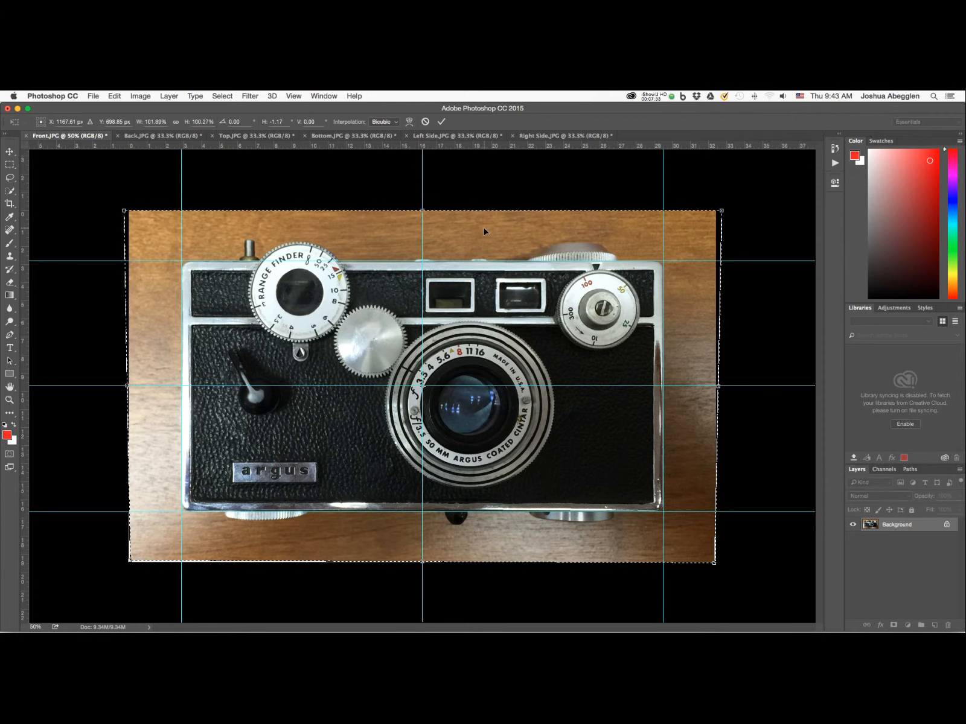
{"action": "key", "text": "Return"}
Step: Deselect the image and convert the Background into a regular layer named Front
{"action": "key", "text": "c"}
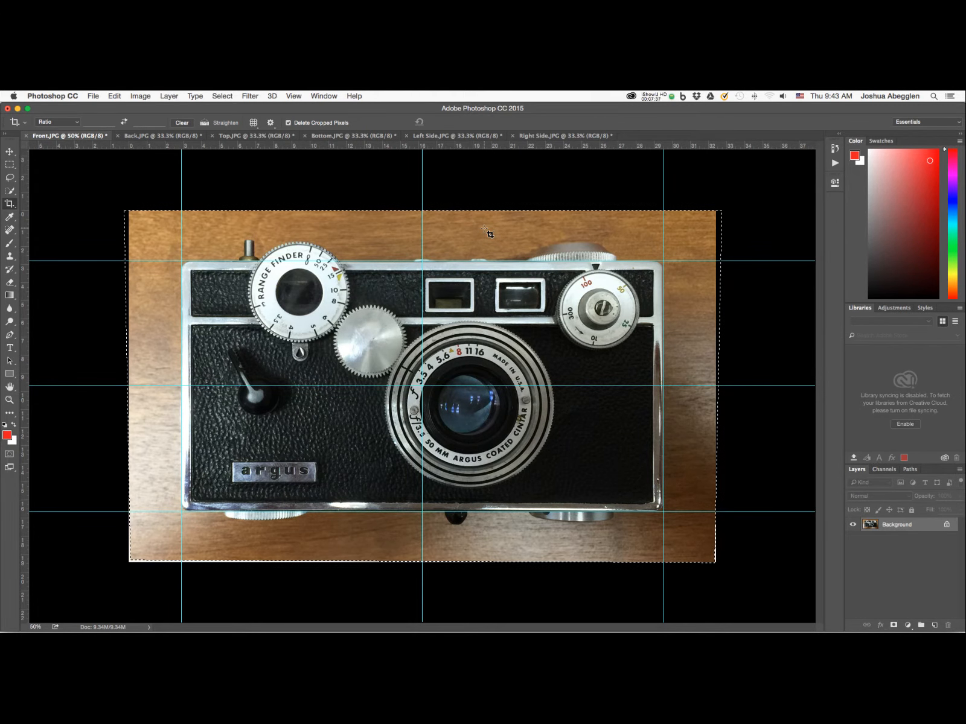
{"action": "key", "text": "super"}
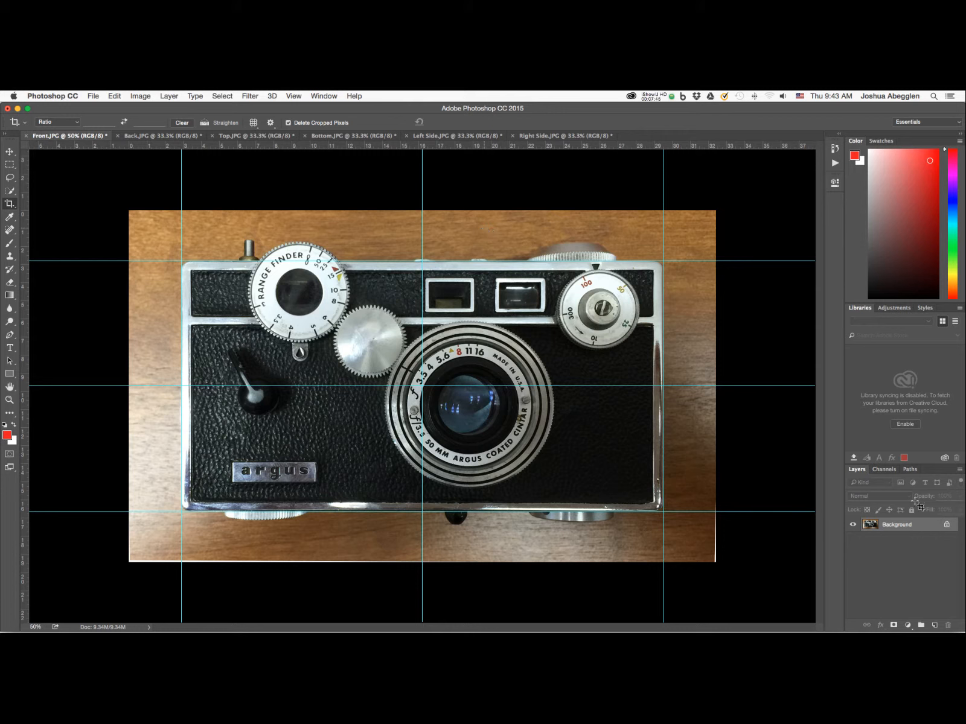
{"action": "double_click", "coordinate": [919, 528]}
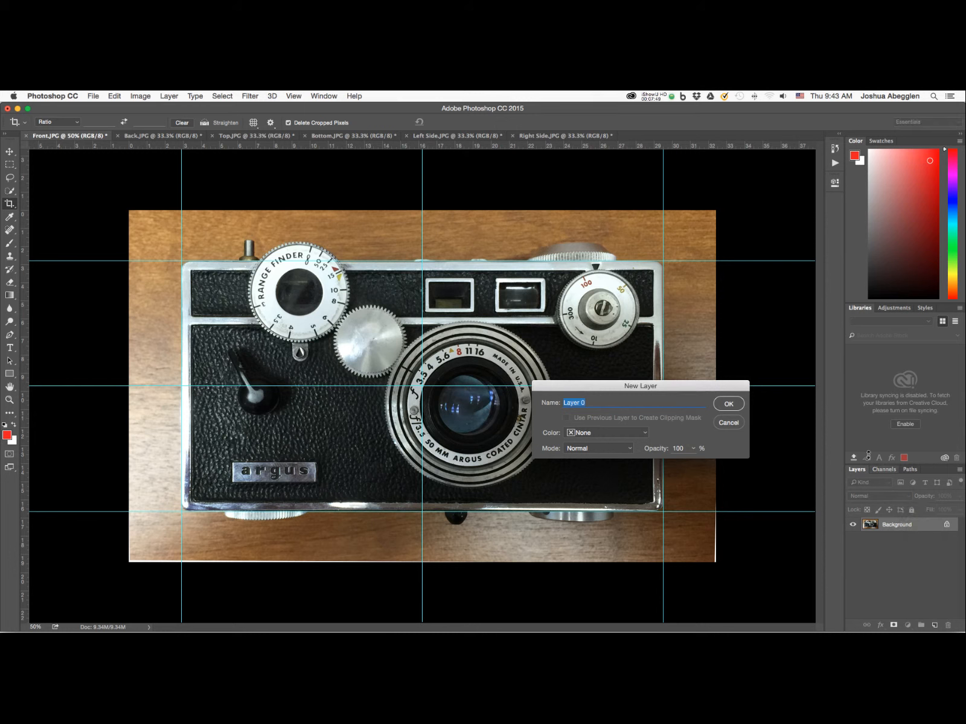
{"action": "type", "text": "Front"}
{"action": "left_click", "coordinate": [728, 405]}
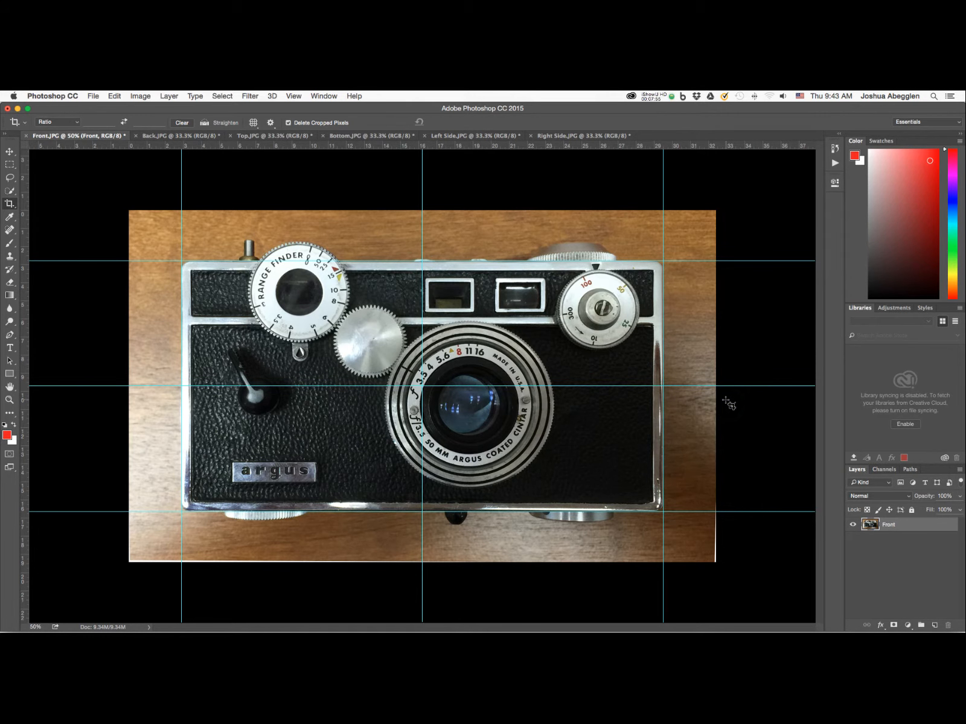
Step: Rotate the Back.JPG photo by 180° so the camera back stands upright
{"action": "left_click", "coordinate": [188, 134]}
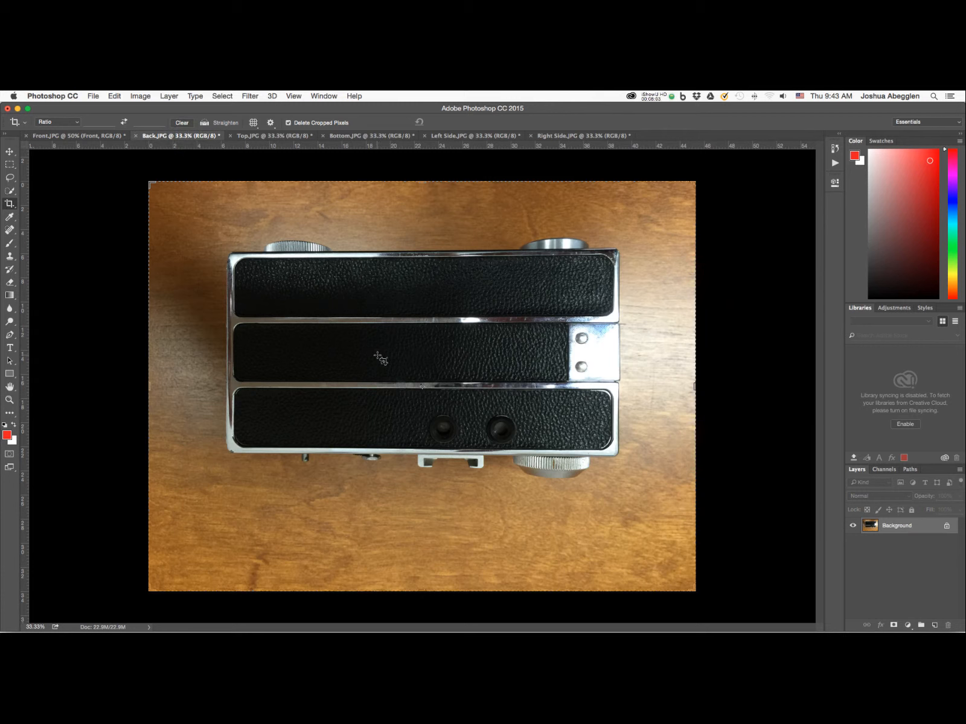
{"action": "left_click", "coordinate": [140, 96]}
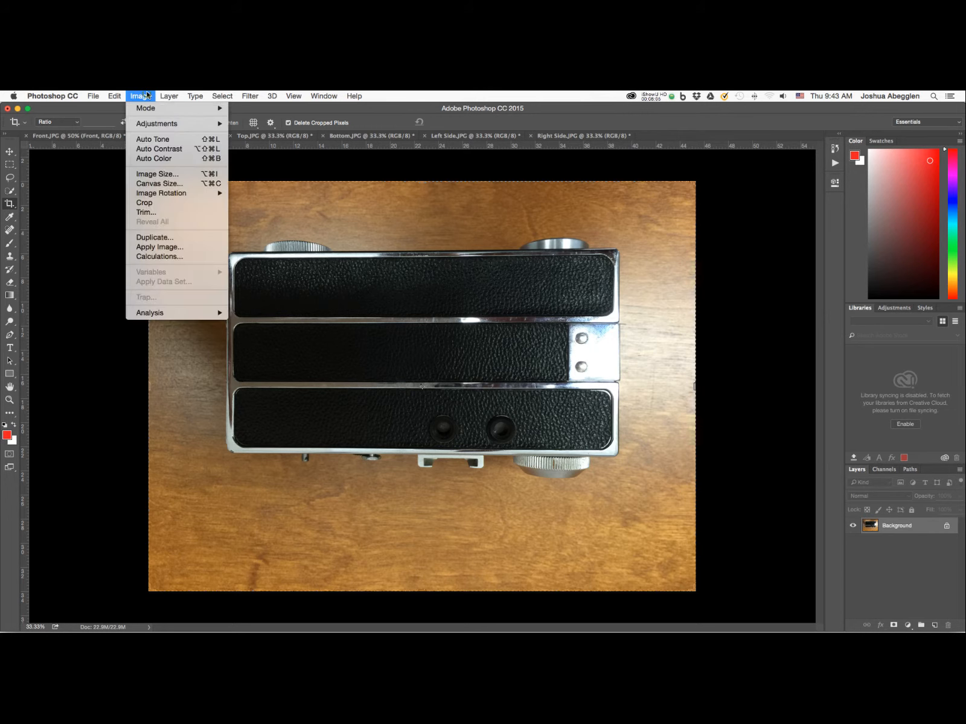
{"action": "mouse_move", "coordinate": [170, 192]}
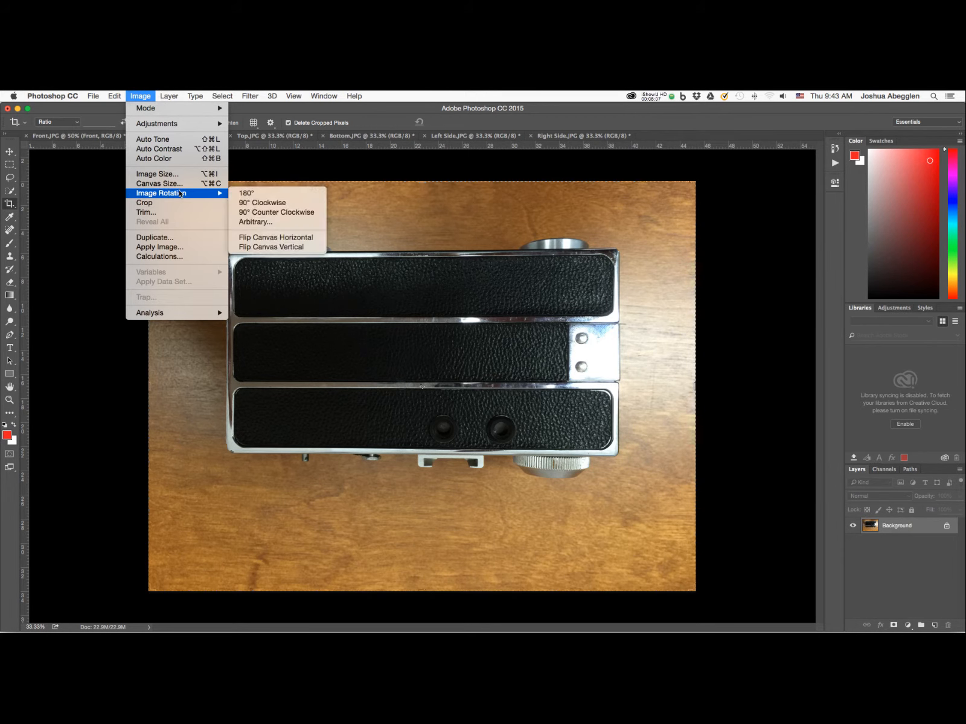
{"action": "left_click", "coordinate": [241, 193]}
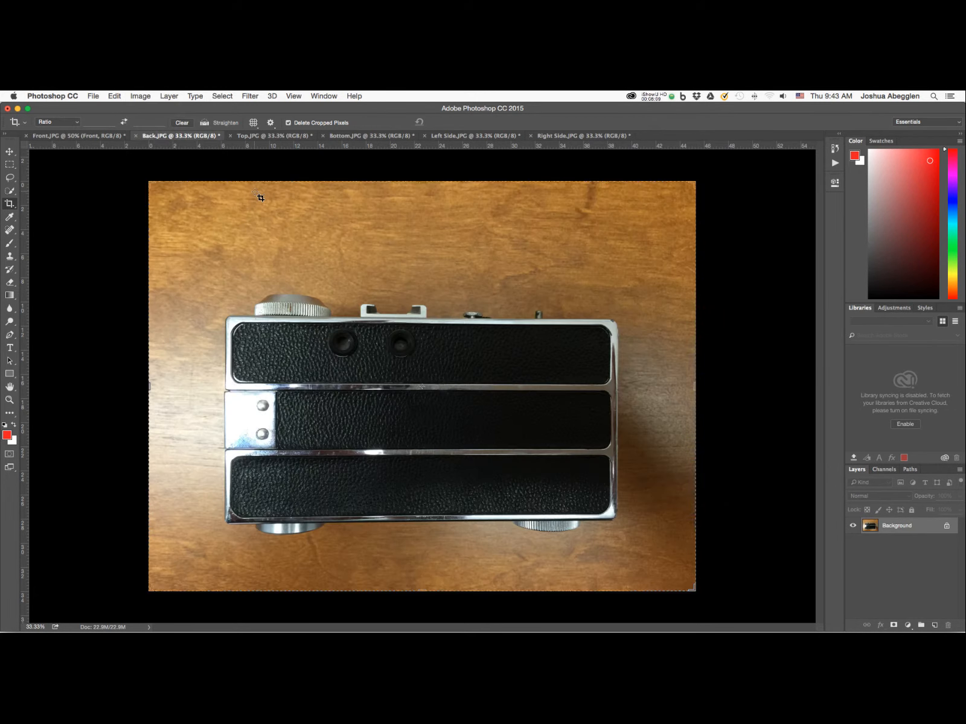
Step: Copy the whole back photo and paste it into Front.JPG as a new layer above Front
{"action": "left_click", "coordinate": [205, 123]}
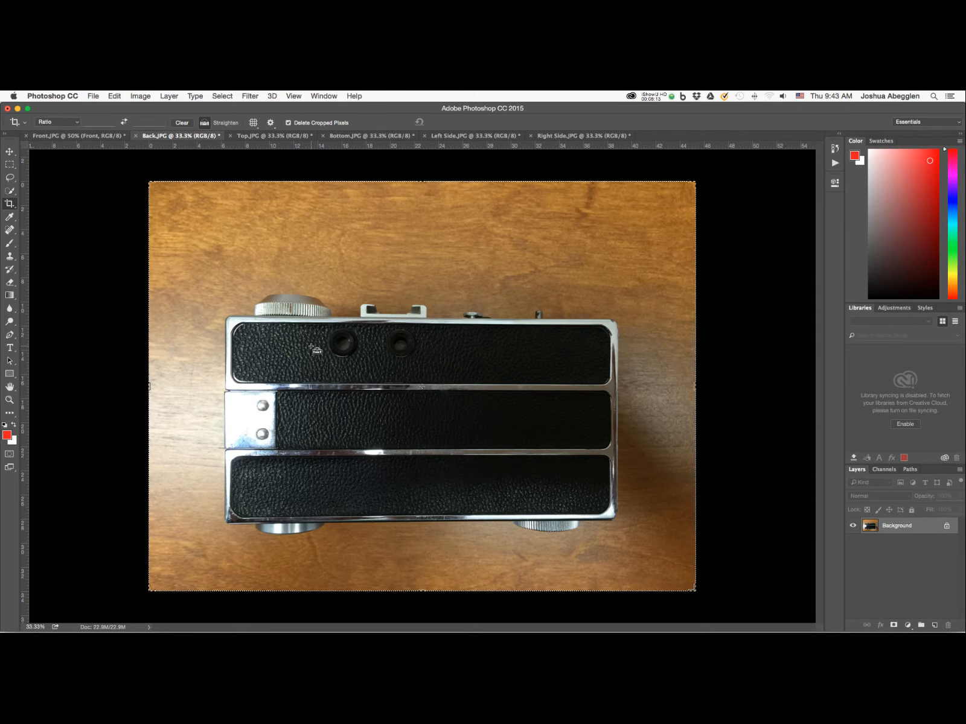
{"action": "key", "text": "super"}
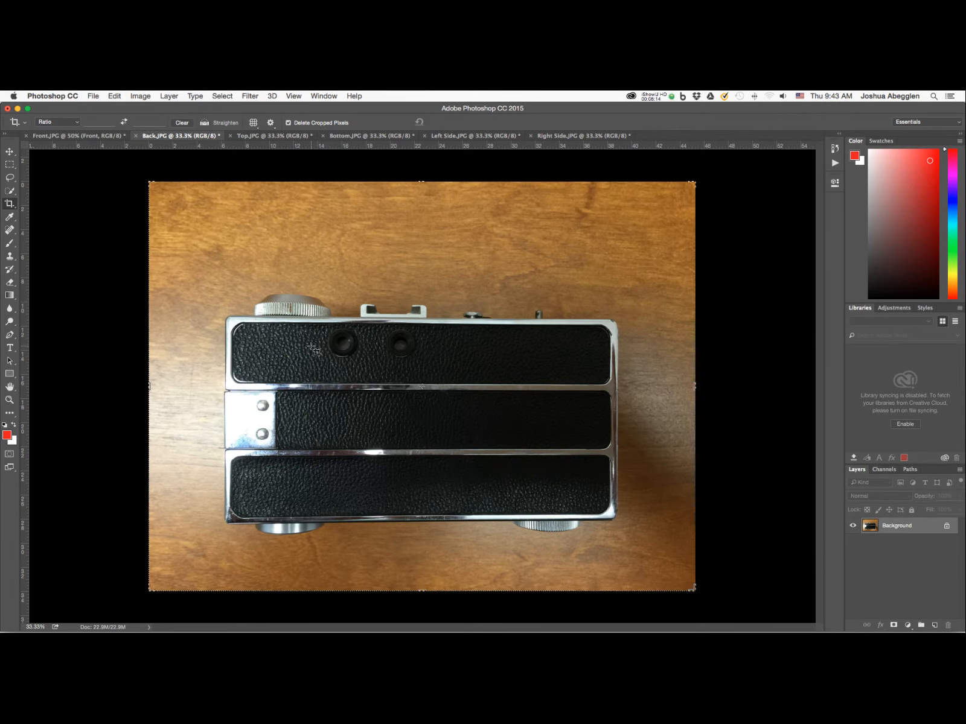
{"action": "left_click", "coordinate": [101, 137]}
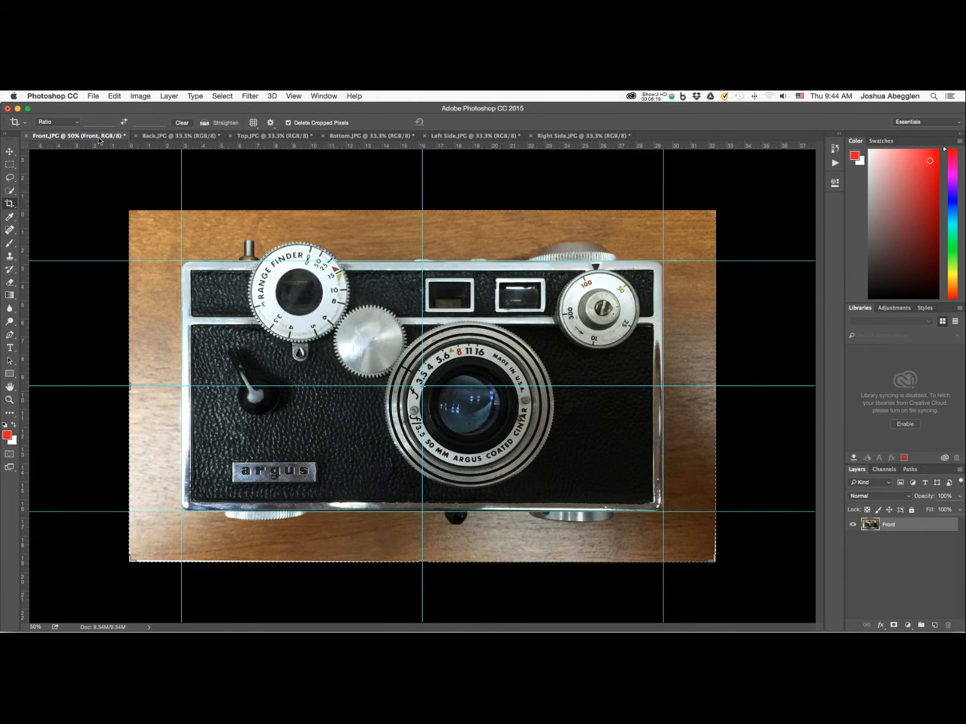
{"action": "key", "text": "super+v"}
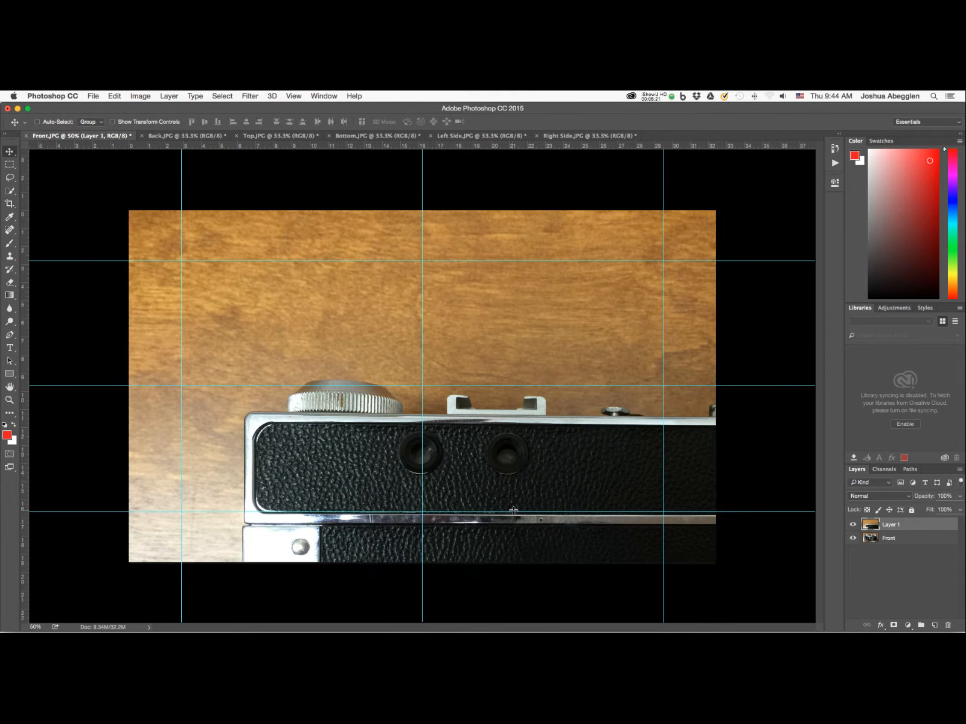
Step: Move the pasted back photo so the camera's lower left corner sits where the left vertical and bottom horizontal guides cross
{"action": "key", "text": "v"}
{"action": "left_click_drag", "start_coordinate": [507, 507], "coordinate": [500, 298]}
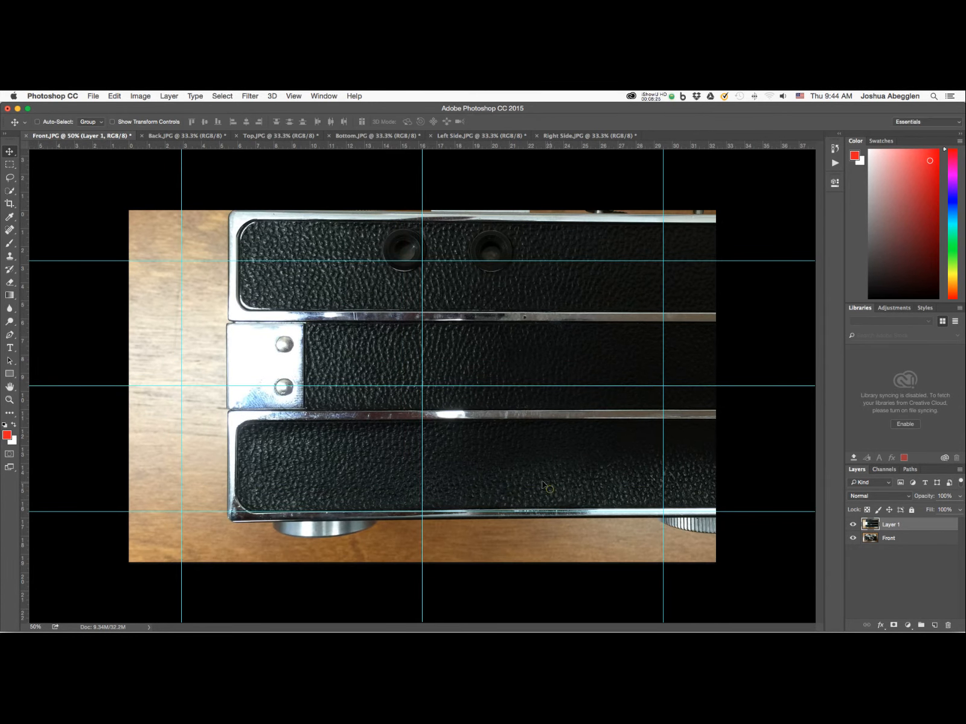
{"action": "left_click_drag", "start_coordinate": [543, 483], "coordinate": [505, 477]}
{"action": "key", "text": "Left"}
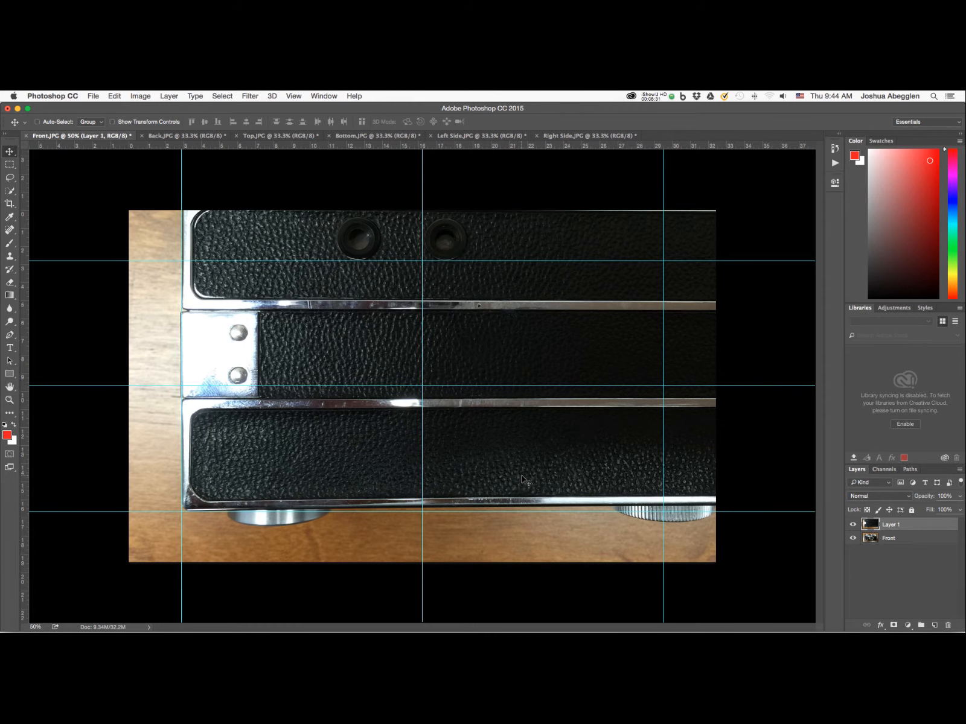
{"action": "key", "text": "Right"}
{"action": "key", "text": "Down"}
Step: Show the document full screen and, in Free Transform, place the back photo's reference point on the camera's lower left corner at the guide intersection
{"action": "key", "text": "super+minus"}
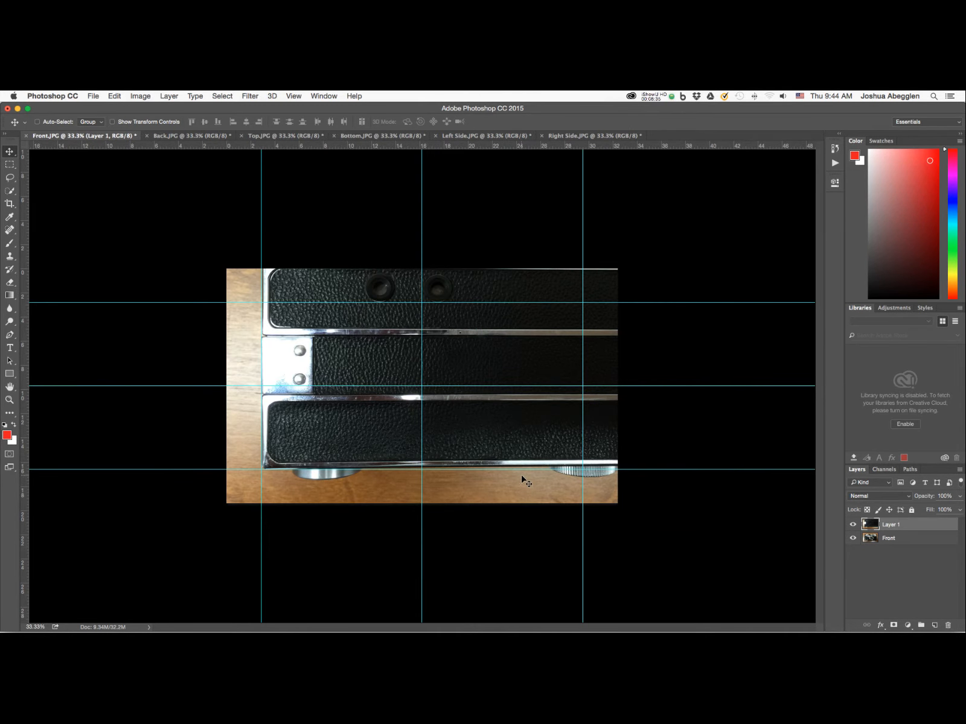
{"action": "key", "text": "f"}
{"action": "left_click_drag", "start_coordinate": [570, 535], "coordinate": [571, 503]}
{"action": "left_click_drag", "start_coordinate": [645, 540], "coordinate": [626, 560]}
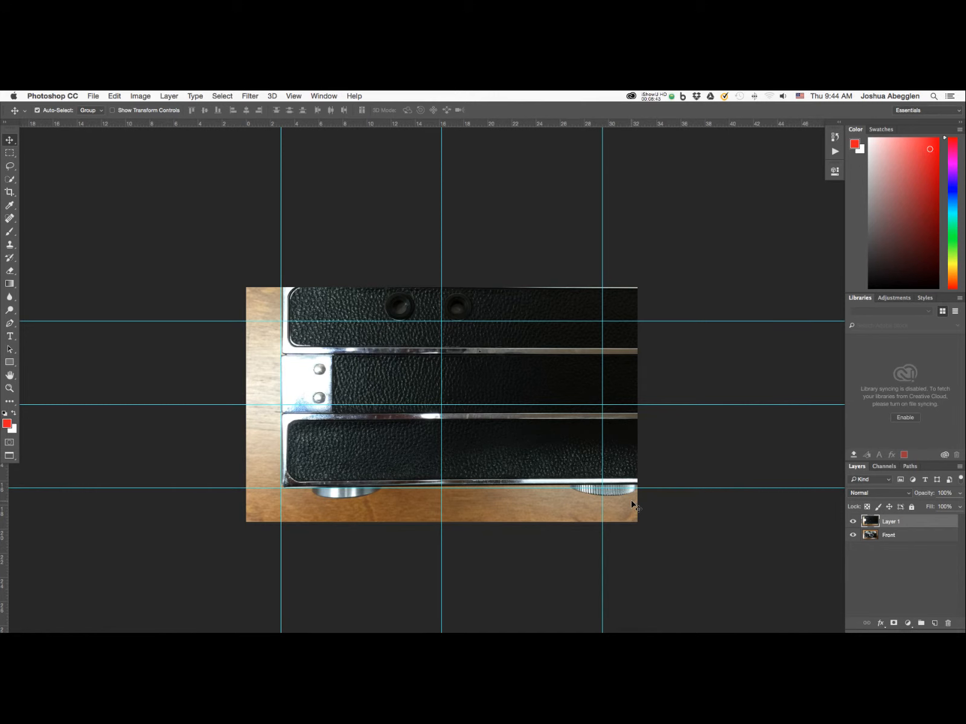
{"action": "key", "text": "super+t"}
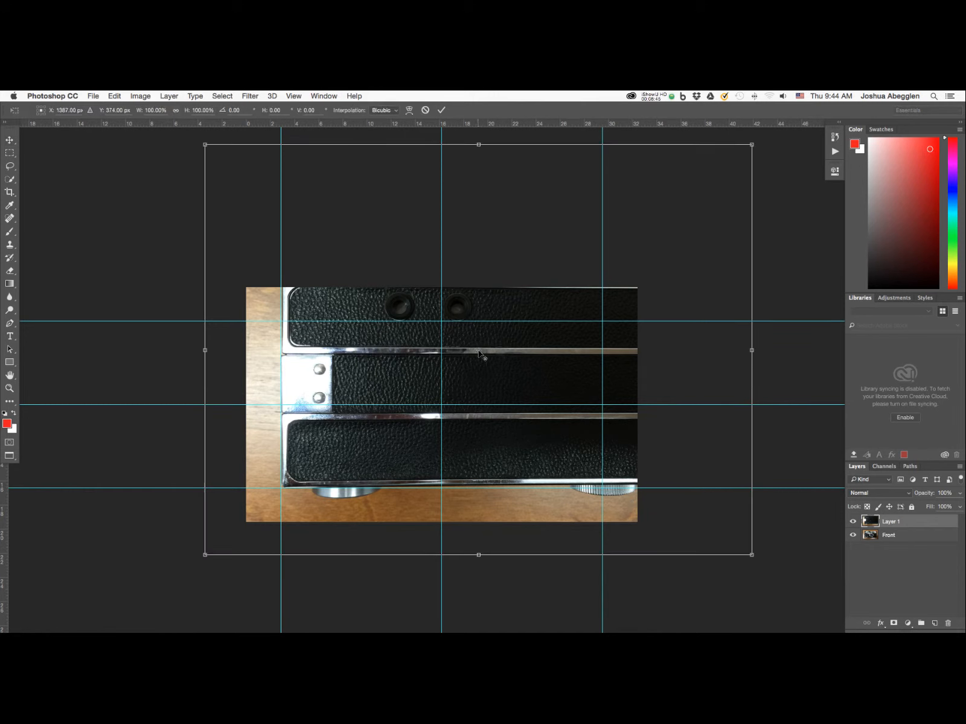
{"action": "left_click_drag", "start_coordinate": [479, 353], "coordinate": [282, 489]}
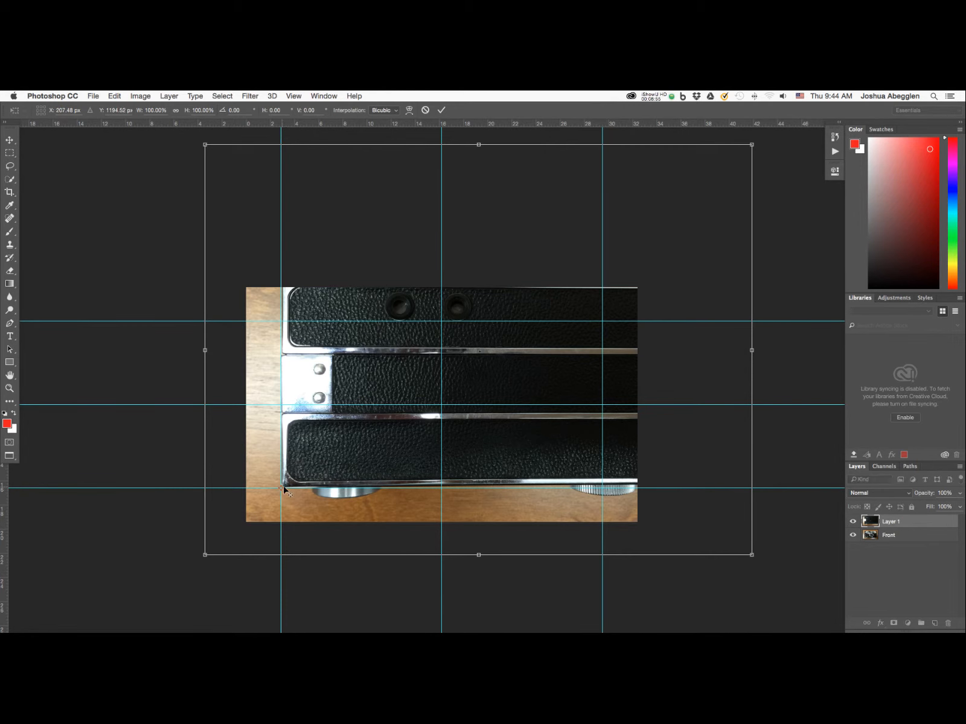
Step: Refine the Free Transform reference point so it sits exactly on the camera's lower left corner at the guide intersection
{"action": "key", "text": "super+equal"}
{"action": "key", "text": "super+equal"}
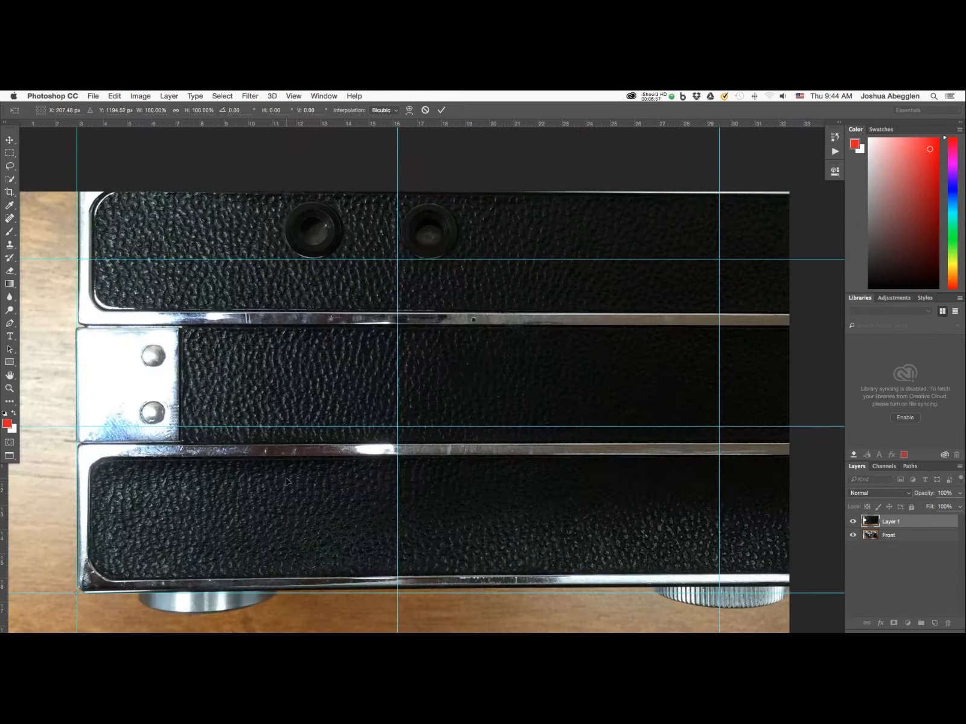
{"action": "left_click_drag", "start_coordinate": [348, 539], "coordinate": [405, 491]}
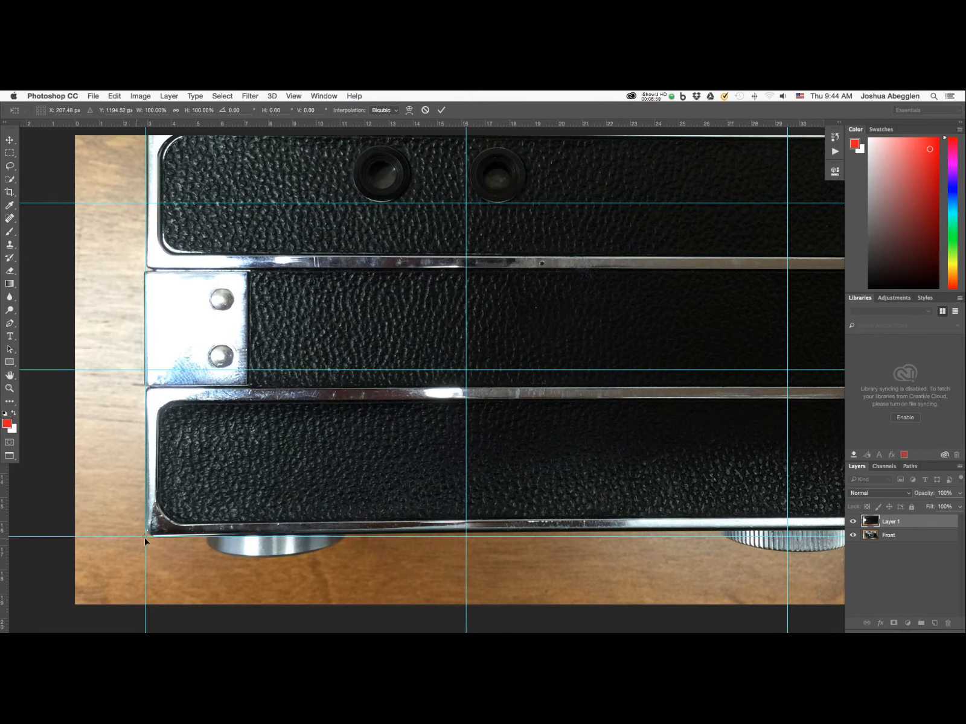
{"action": "left_click_drag", "start_coordinate": [145, 538], "coordinate": [145, 536]}
Step: Scale the back photo proportionally to about 81.3% around the lower left corner so the camera fits between the guides, and apply the transform
{"action": "key", "text": "super+minus"}
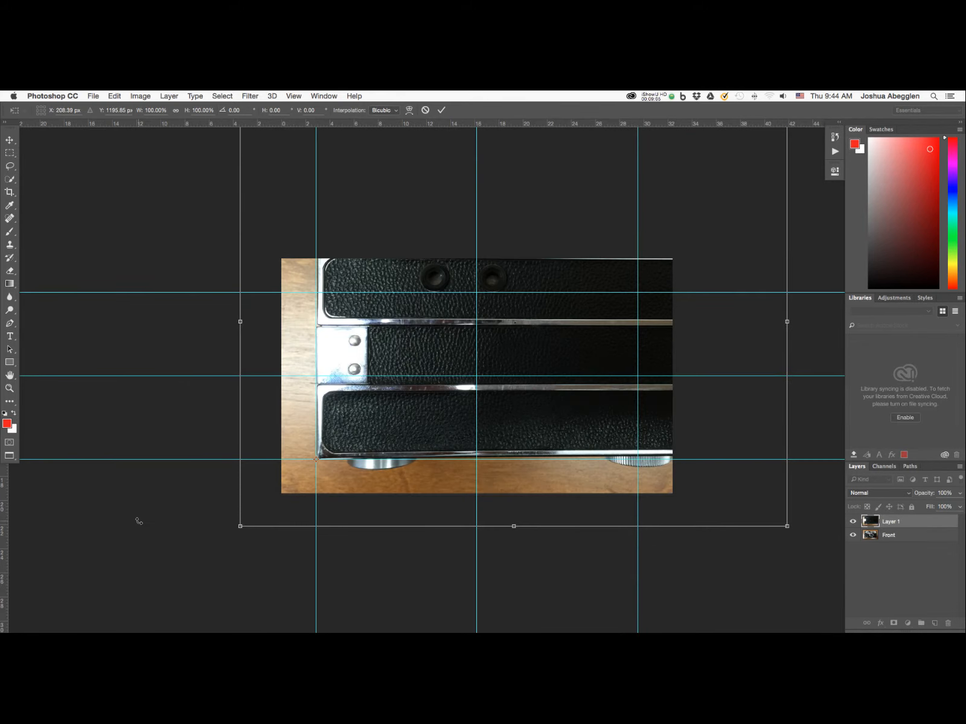
{"action": "left_click_drag", "start_coordinate": [614, 472], "coordinate": [541, 534]}
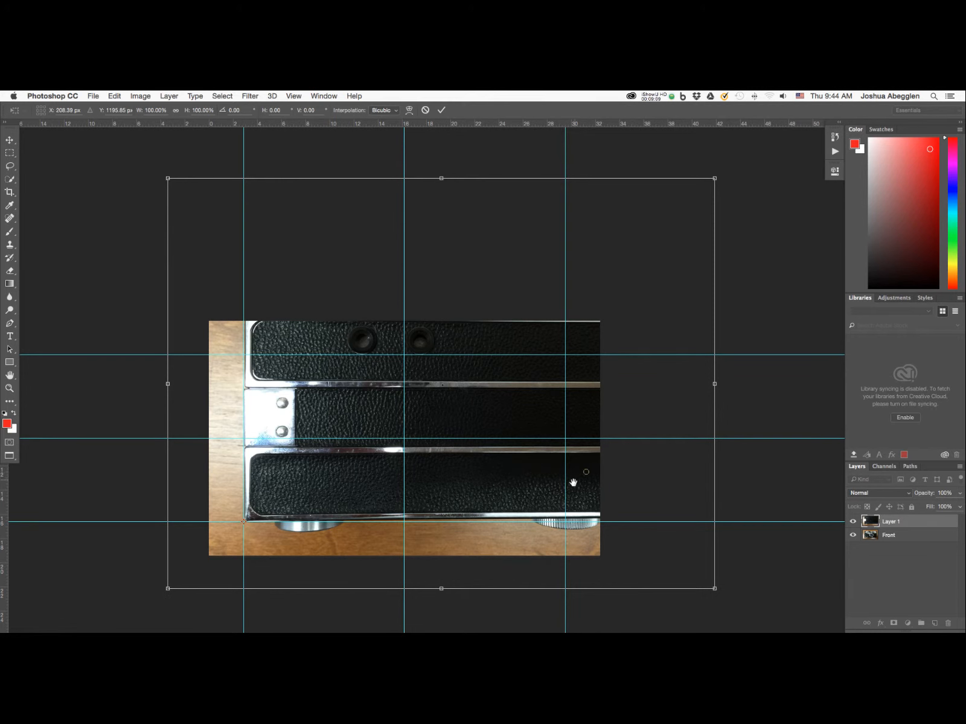
{"action": "left_click_drag", "start_coordinate": [601, 459], "coordinate": [586, 471]}
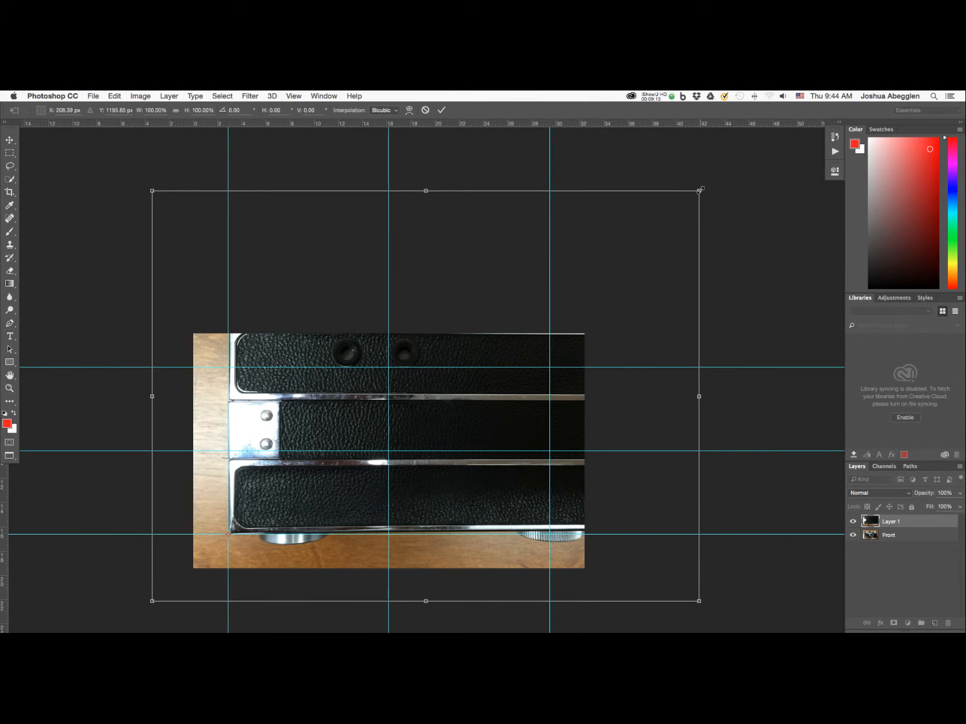
{"action": "left_click_drag", "start_coordinate": [699, 190], "coordinate": [605, 260]}
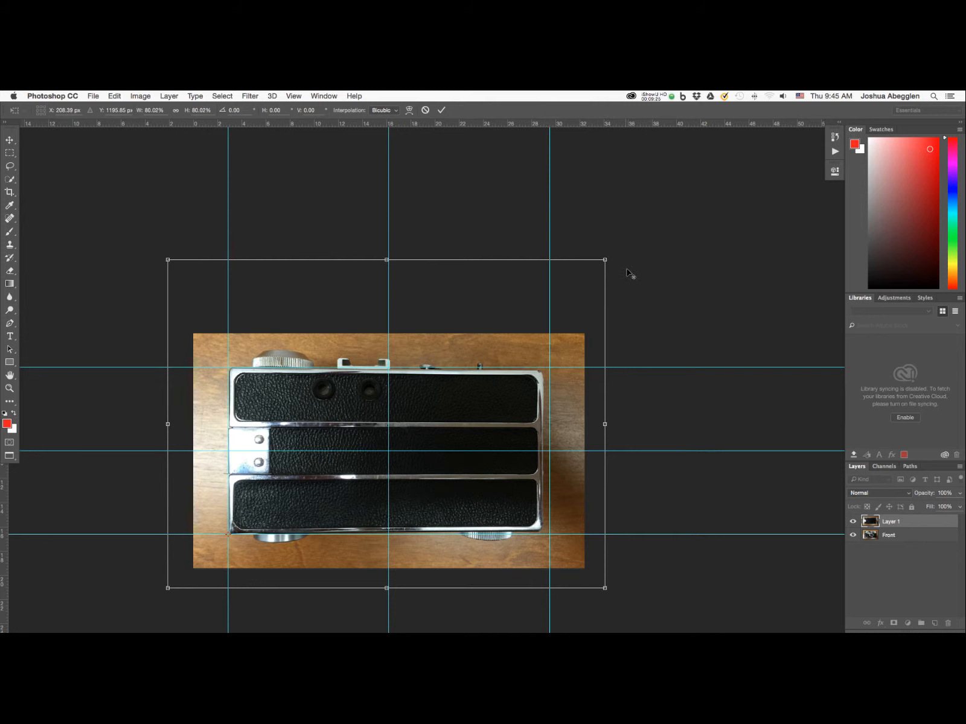
{"action": "left_click_drag", "start_coordinate": [606, 259], "coordinate": [612, 255]}
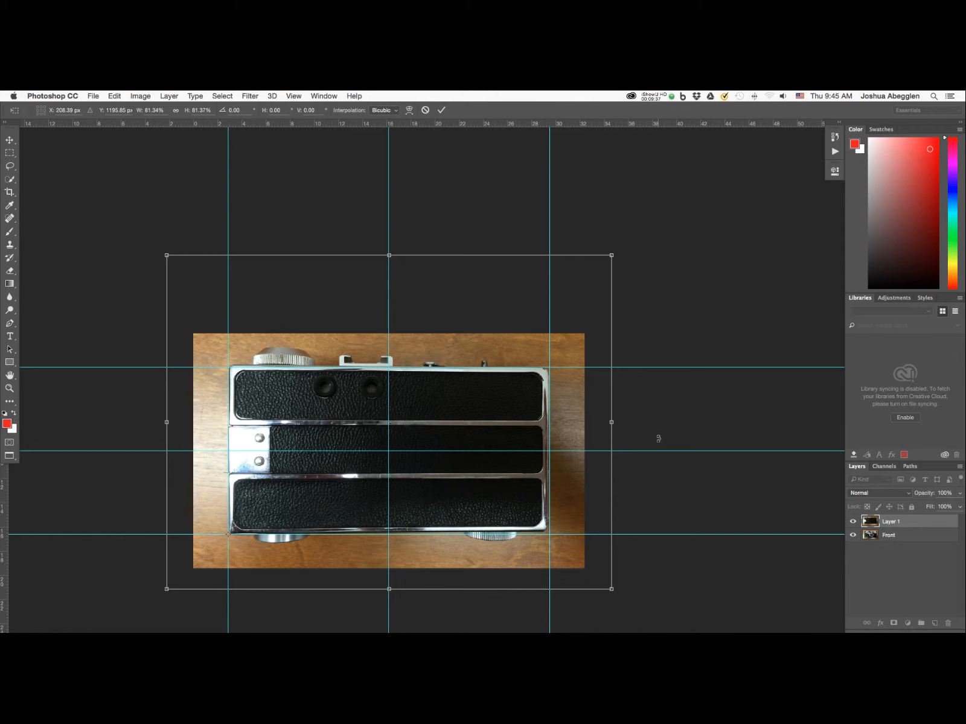
{"action": "key", "text": "Return"}
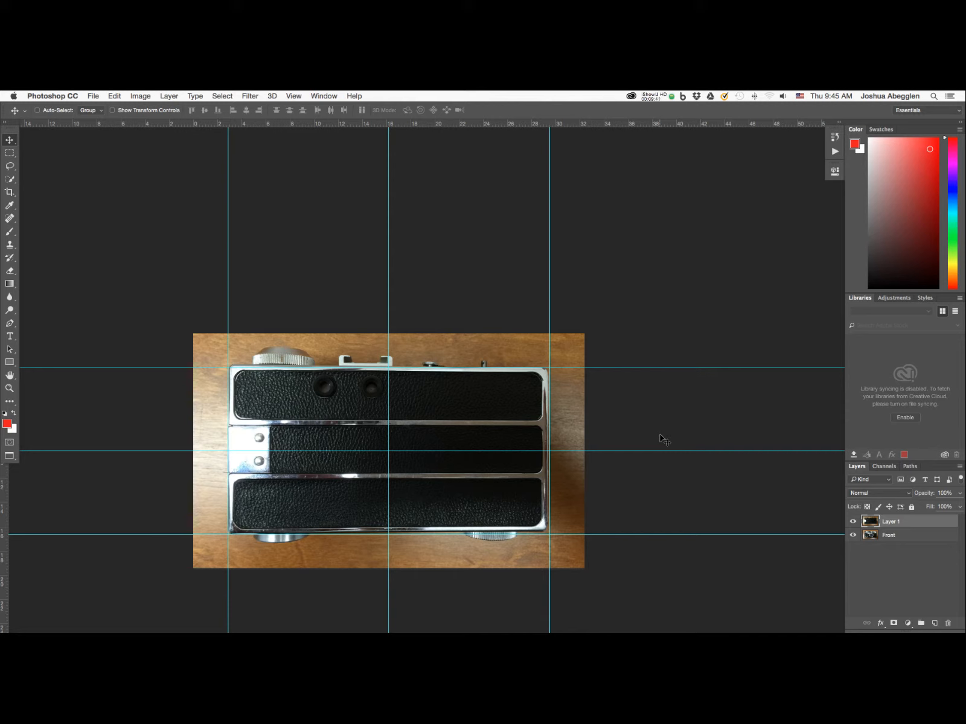
Step: Select the whole canvas and, in Free Transform, skew the back photo's upper left corner down by about 0.47° towards the top guide
{"action": "key", "text": "super+a"}
{"action": "key", "text": "super+t"}
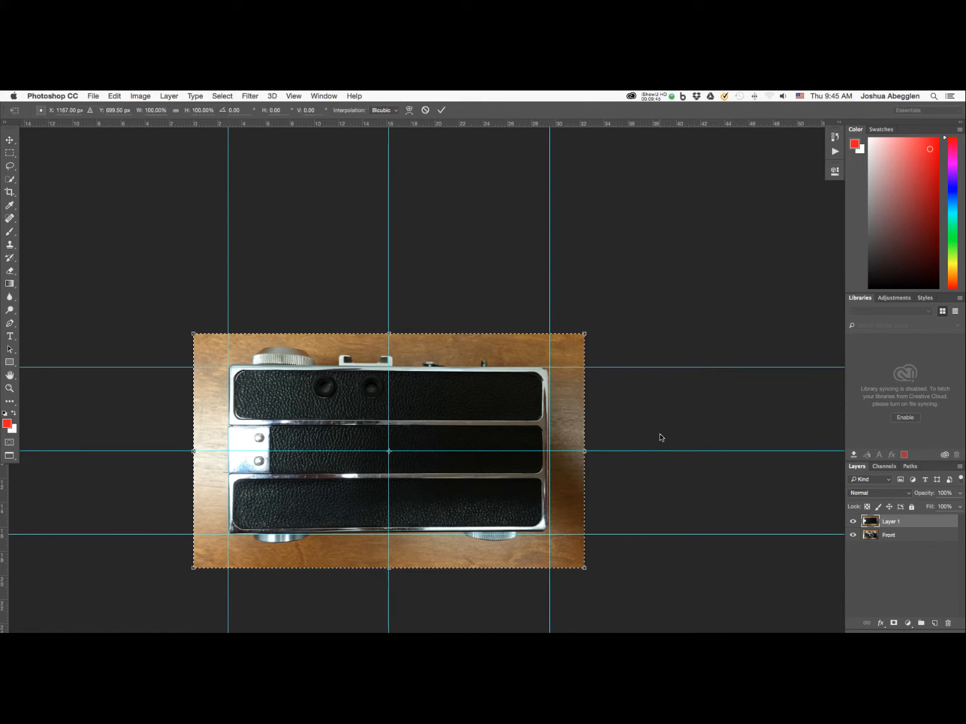
{"action": "key", "text": "super+plus"}
{"action": "key", "text": "super+plus"}
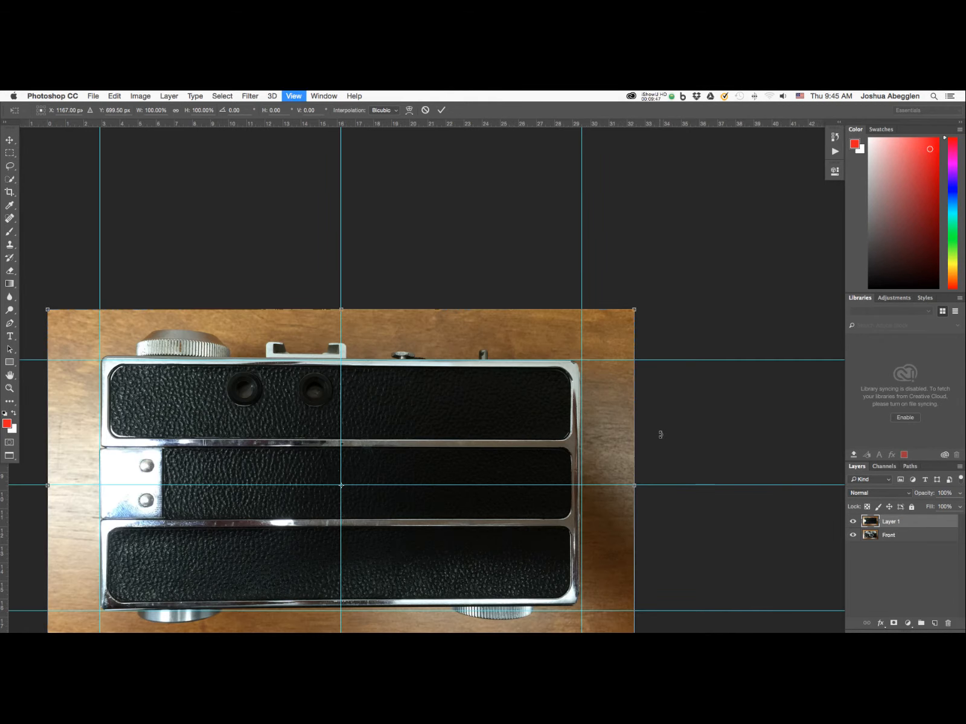
{"action": "left_click_drag", "start_coordinate": [324, 486], "coordinate": [662, 504]}
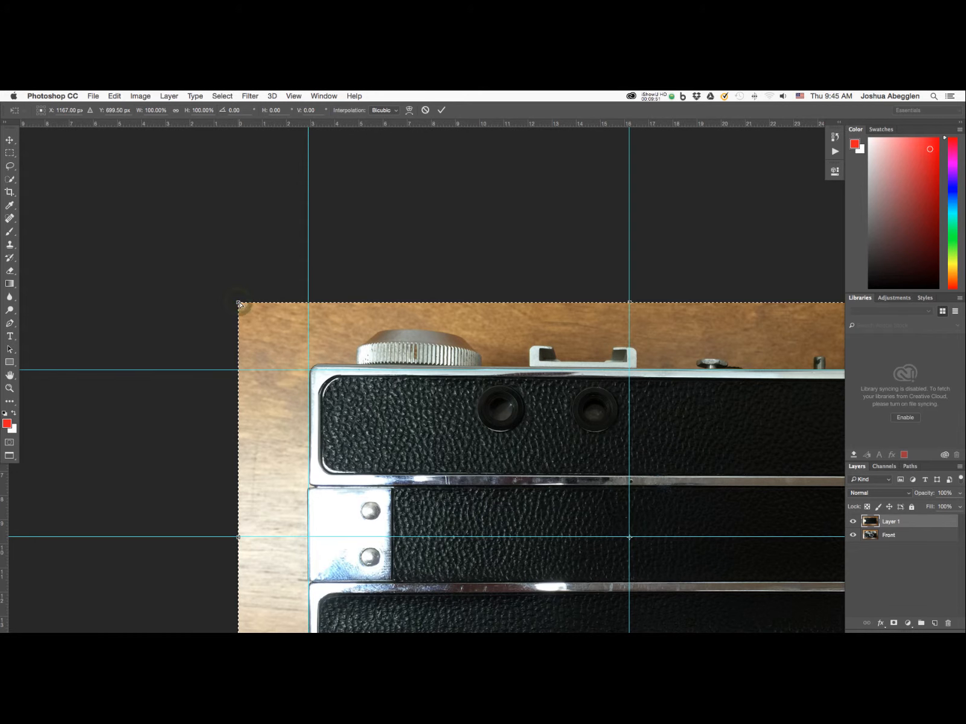
{"action": "left_click_drag", "start_coordinate": [239, 305], "coordinate": [240, 311]}
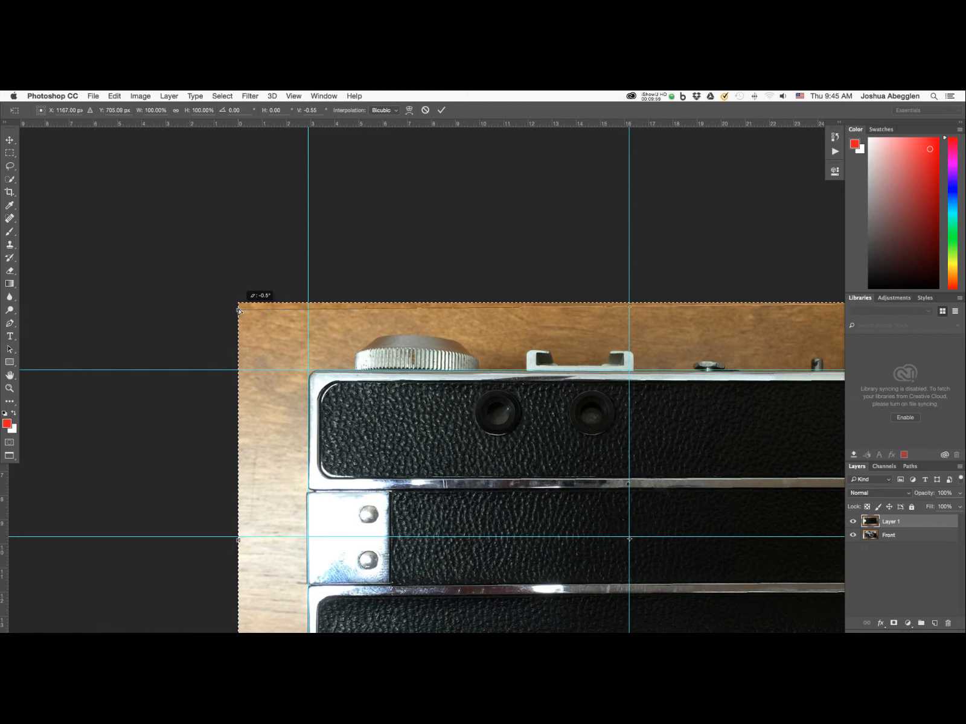
{"action": "left_click_drag", "start_coordinate": [239, 311], "coordinate": [238, 310]}
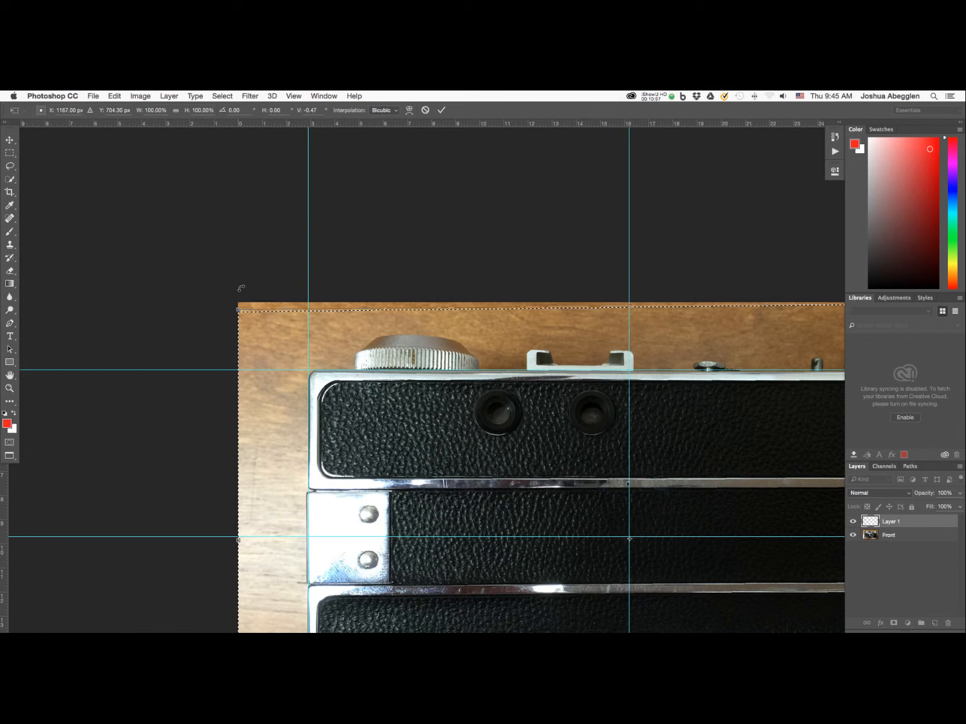
Step: Distort the back photo's upper right and lower right corners outward so the camera's right edge meets the right vertical guide
{"action": "left_click_drag", "start_coordinate": [567, 468], "coordinate": [319, 468]}
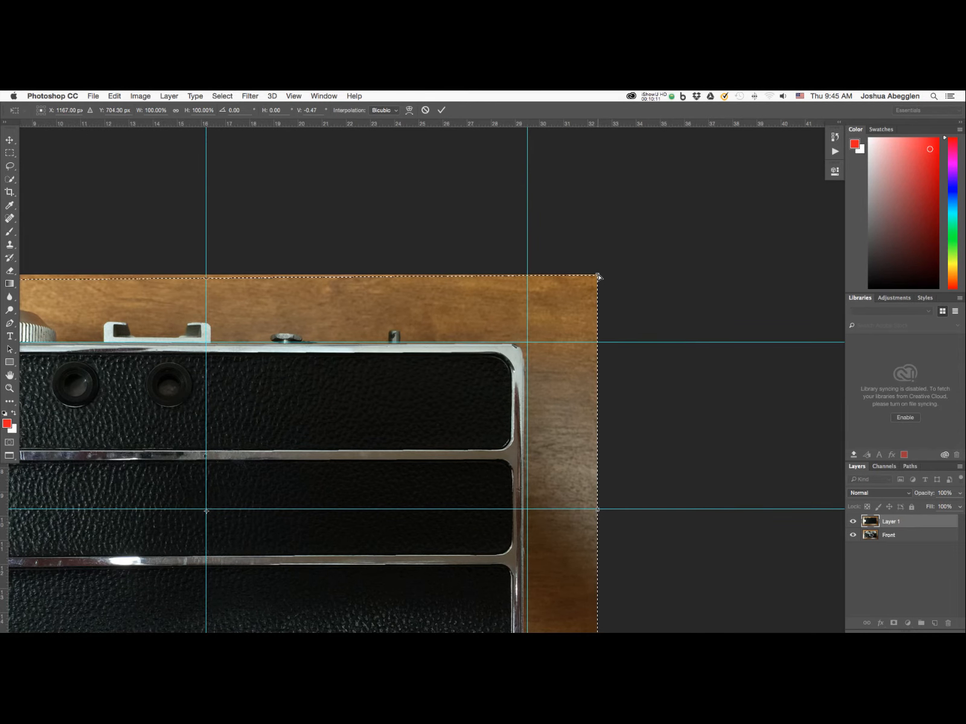
{"action": "left_click_drag", "start_coordinate": [597, 276], "coordinate": [601, 272]}
{"action": "left_click_drag", "start_coordinate": [634, 400], "coordinate": [628, 246]}
{"action": "left_click_drag", "start_coordinate": [592, 525], "coordinate": [601, 532]}
{"action": "scroll", "coordinate": [655, 437], "scroll_direction": "up", "scroll_amount": 3}
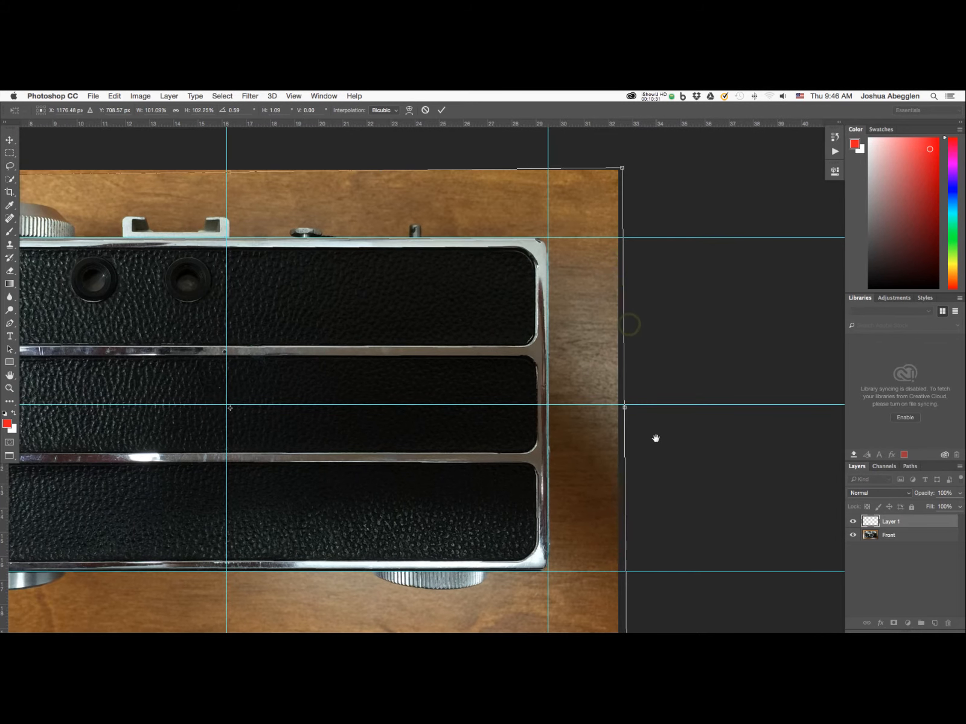
Step: Fine-tune the back photo's lower left and upper left corners to line the camera's left side up with the guides, and apply the transform
{"action": "left_click_drag", "start_coordinate": [664, 442], "coordinate": [776, 438]}
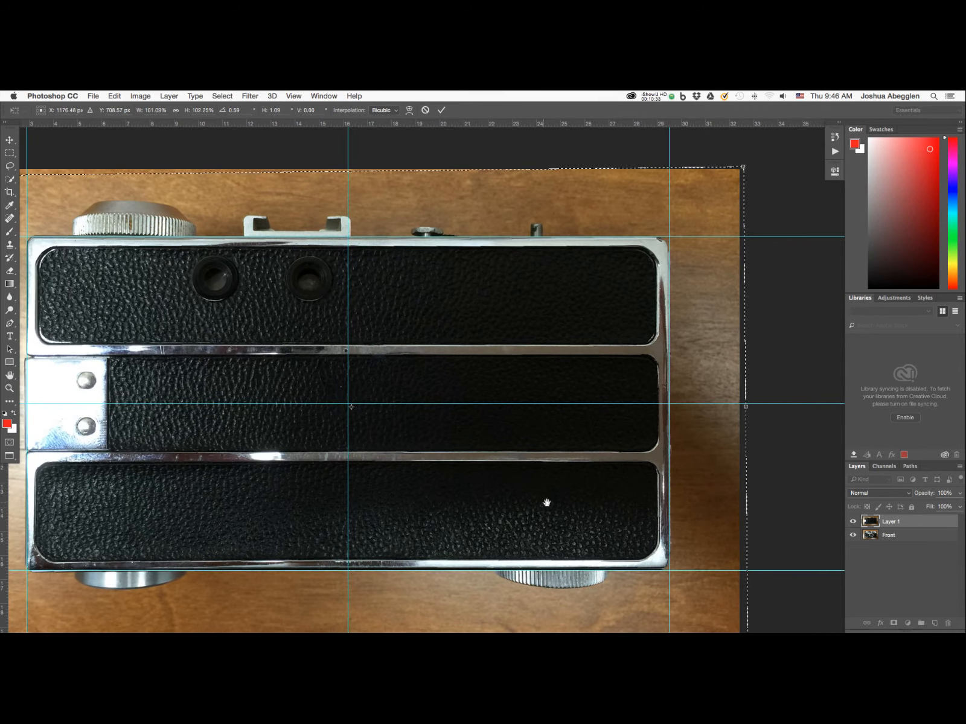
{"action": "left_click_drag", "start_coordinate": [546, 500], "coordinate": [691, 433]}
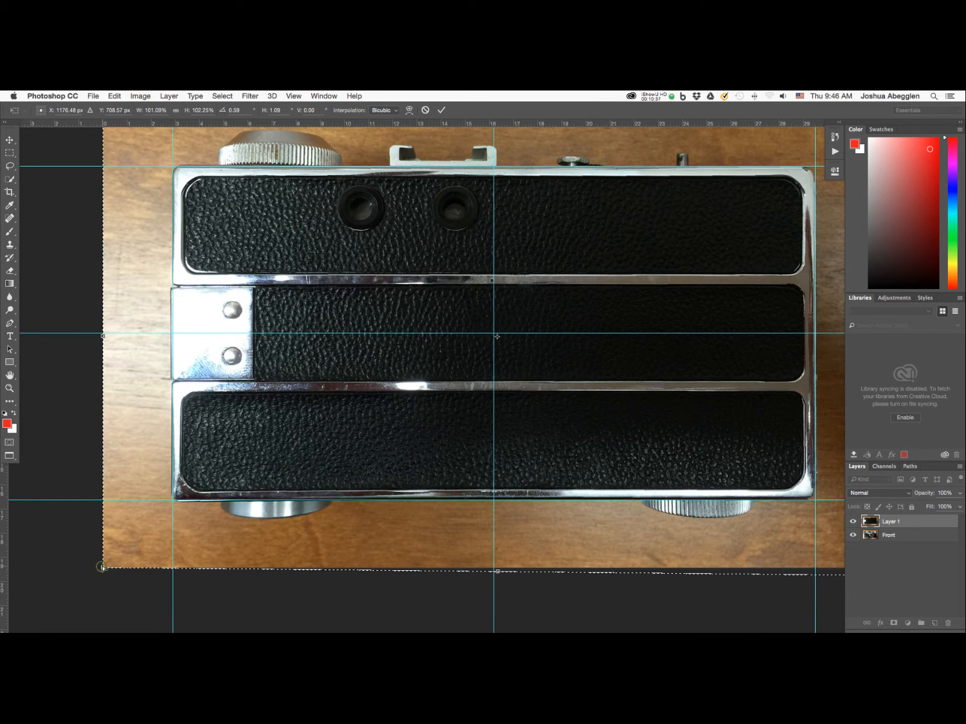
{"action": "left_click_drag", "start_coordinate": [103, 567], "coordinate": [105, 567]}
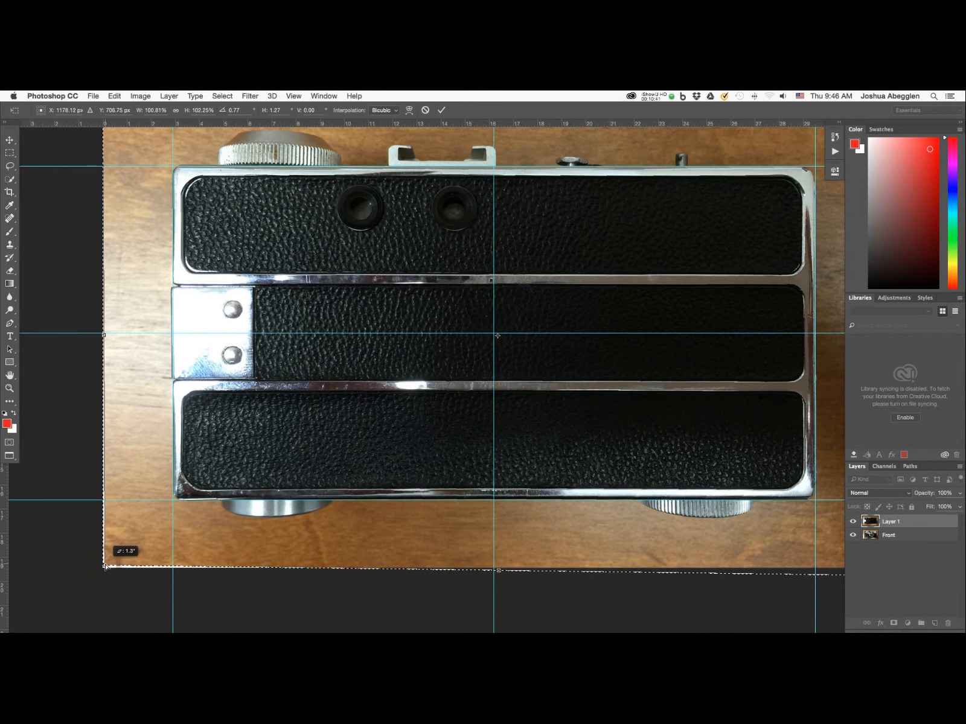
{"action": "left_click_drag", "start_coordinate": [303, 505], "coordinate": [306, 572]}
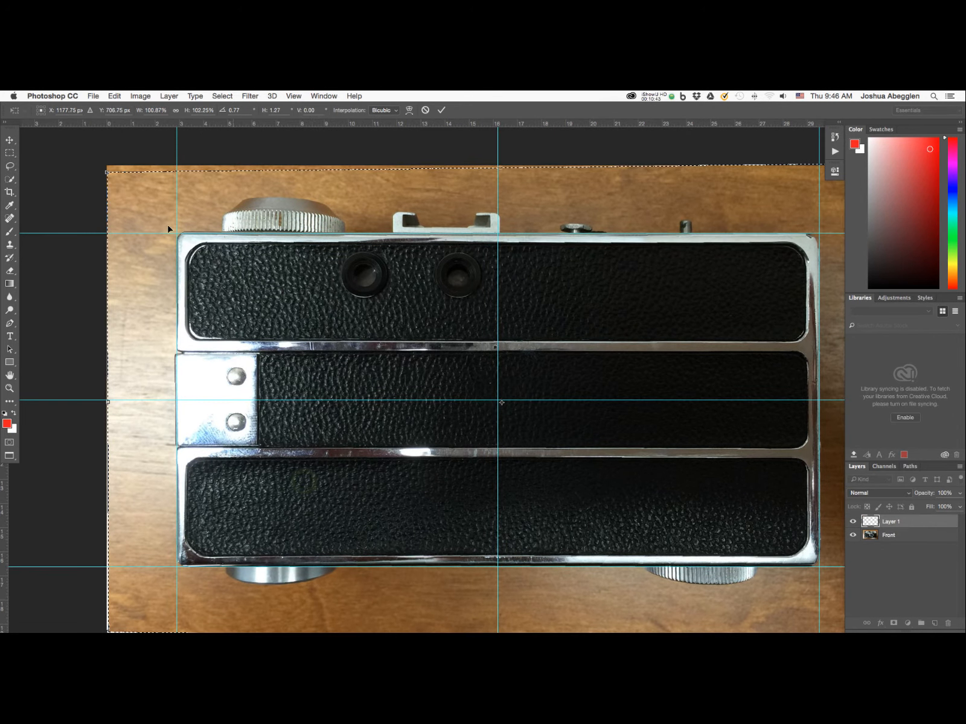
{"action": "left_click_drag", "start_coordinate": [106, 173], "coordinate": [107, 173]}
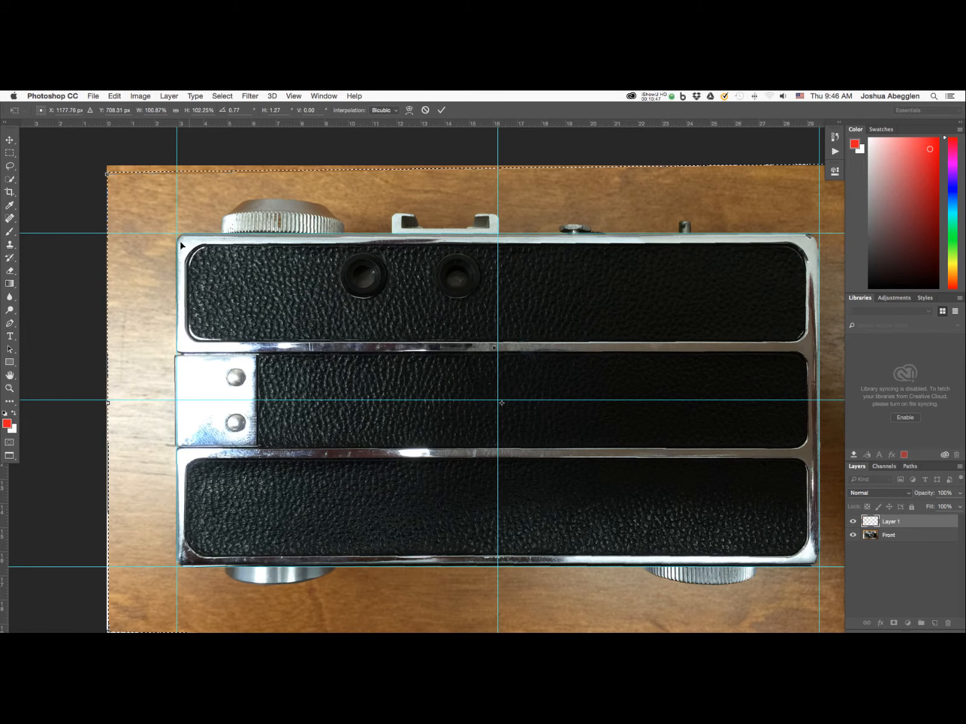
{"action": "left_click_drag", "start_coordinate": [650, 505], "coordinate": [567, 500]}
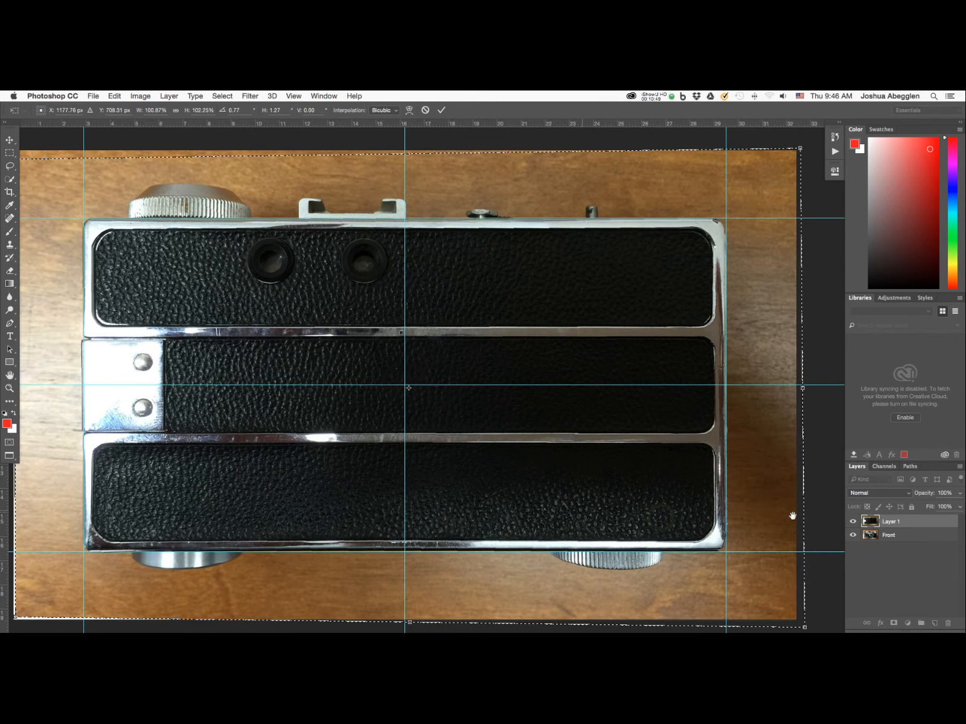
{"action": "left_click_drag", "start_coordinate": [751, 543], "coordinate": [792, 526]}
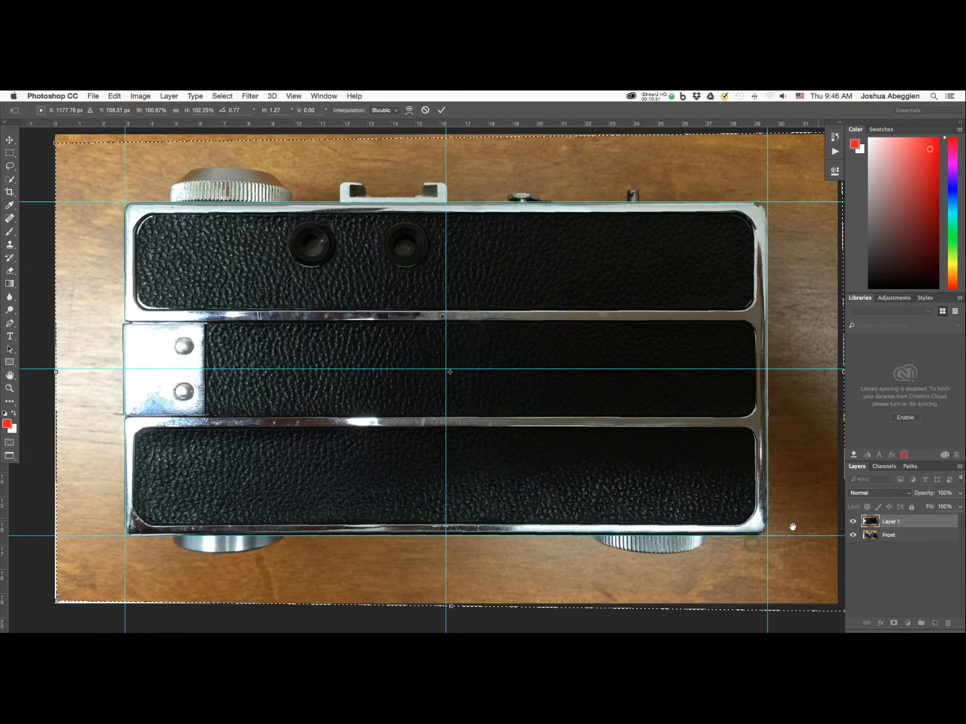
{"action": "key", "text": "Return"}
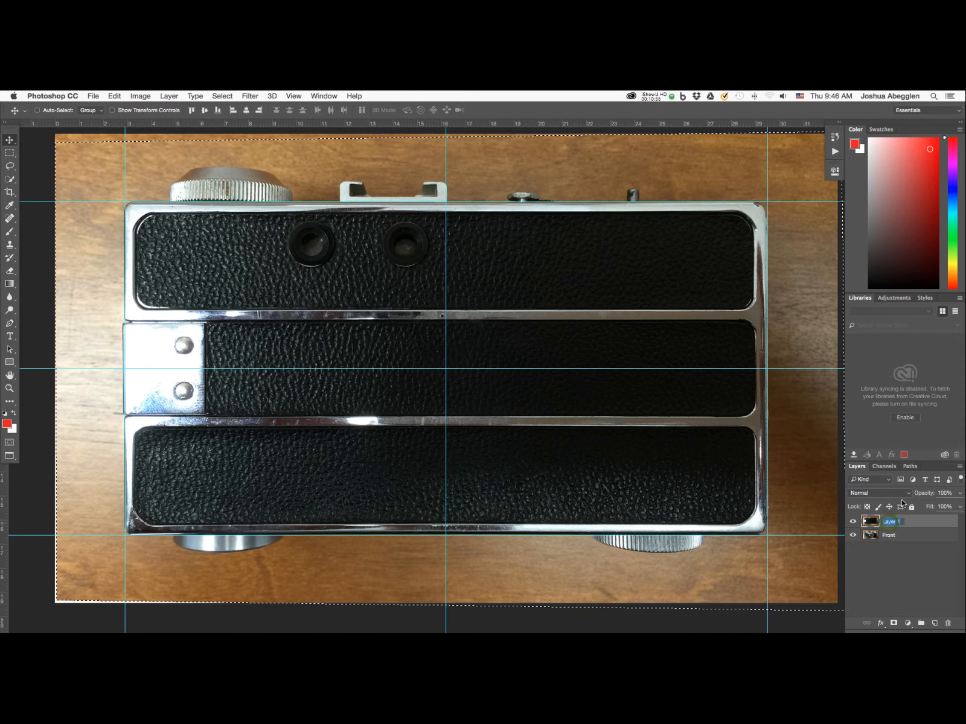
Step: Rename the back photo's layer as Back
{"action": "double_click", "coordinate": [890, 521]}
{"action": "type", "text": "Back"}
{"action": "key", "text": "Return"}
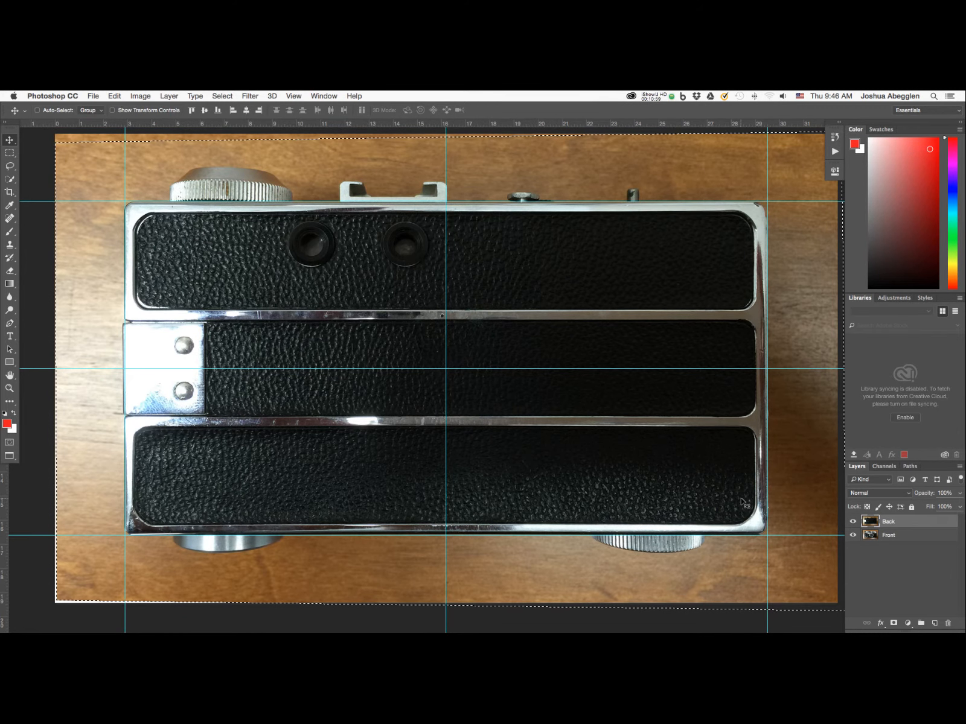
Step: Copy the whole photo of the camera's top view and paste it into Front.JPG as a new layer above Back
{"action": "key", "text": "super+grave"}
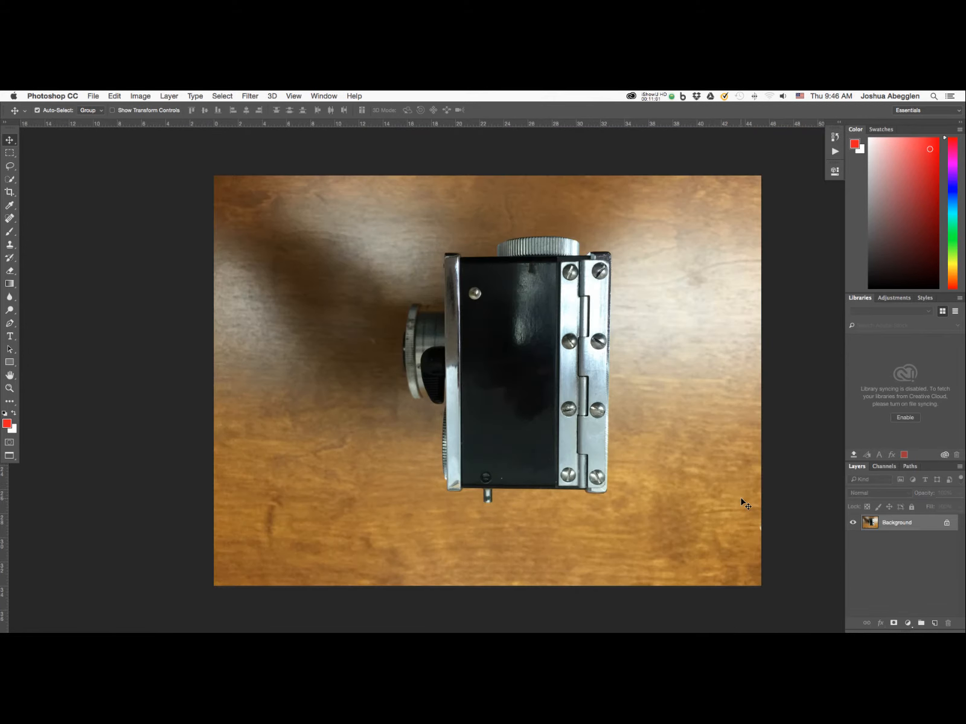
{"action": "key", "text": "super+grave"}
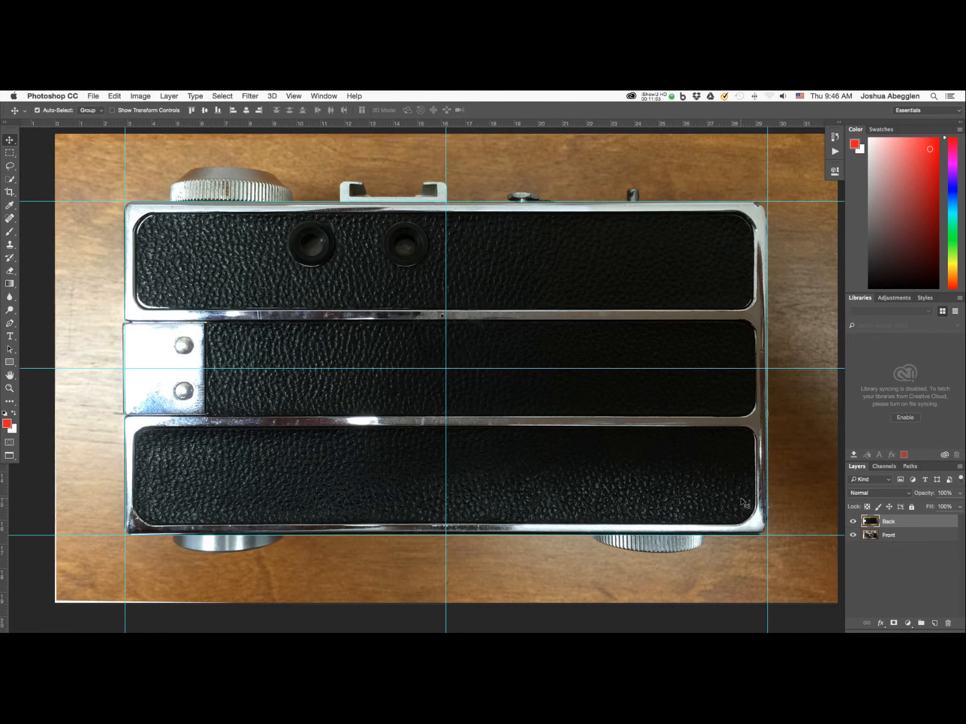
{"action": "key", "text": "super+grave"}
{"action": "key", "text": "super+grave"}
{"action": "key", "text": "super+grave"}
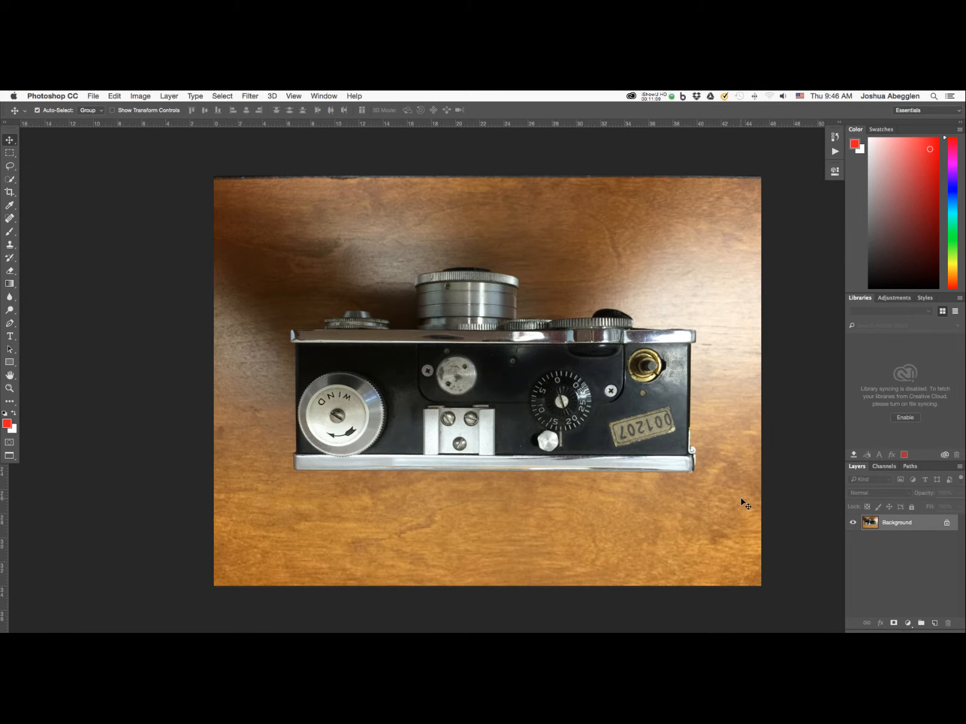
{"action": "key", "text": "super+a"}
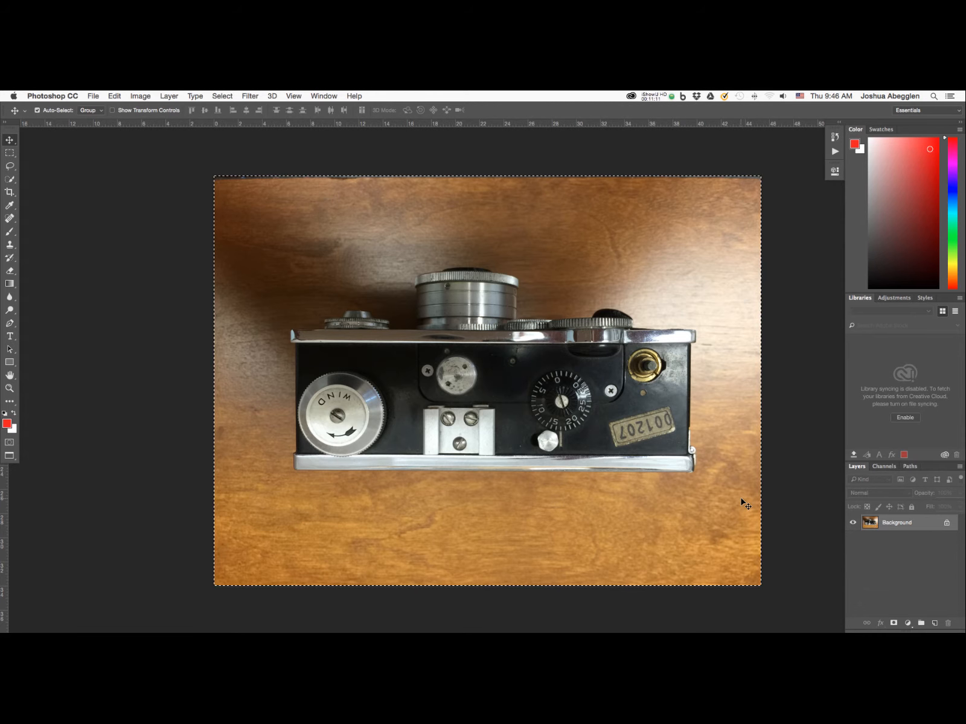
{"action": "key", "text": "super+grave"}
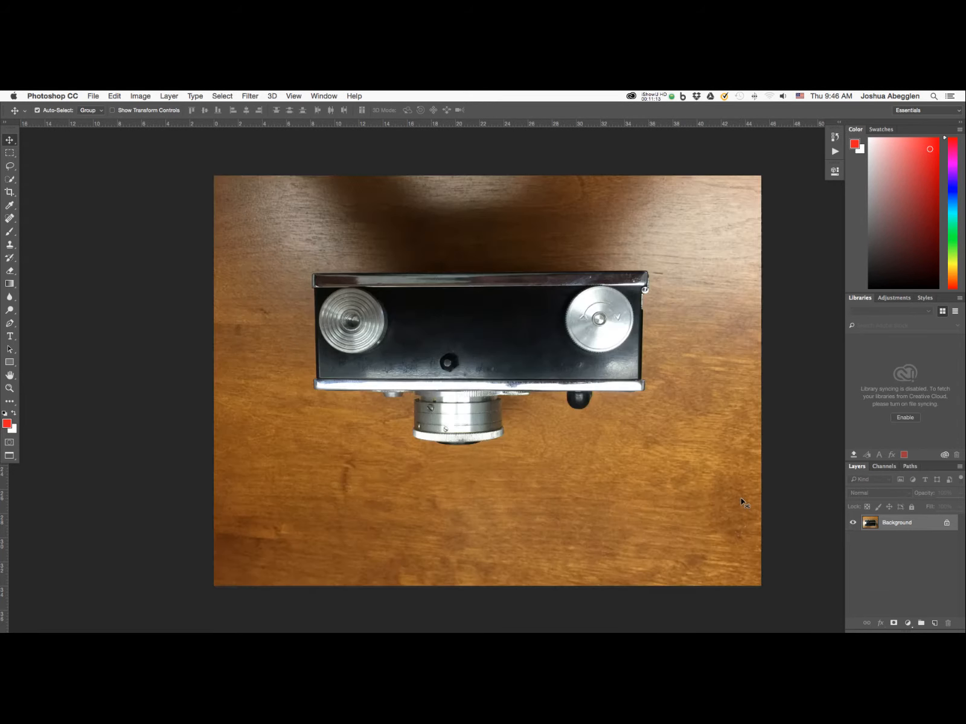
{"action": "key", "text": "super+grave"}
{"action": "key", "text": "super+grave"}
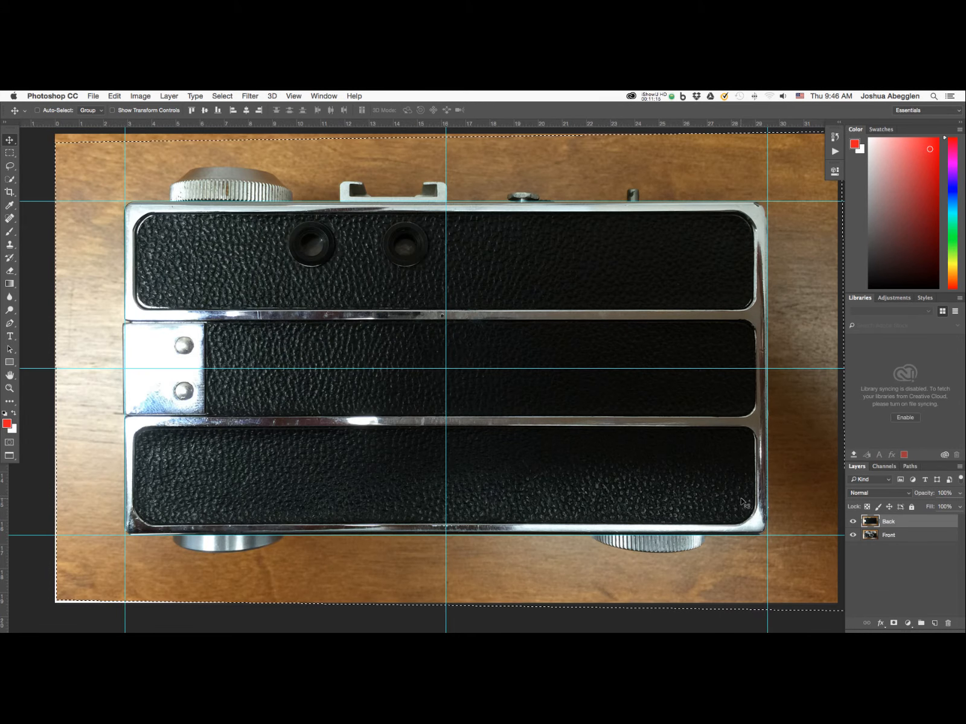
{"action": "scroll", "coordinate": [567, 514], "scroll_direction": "left", "scroll_amount": 2}
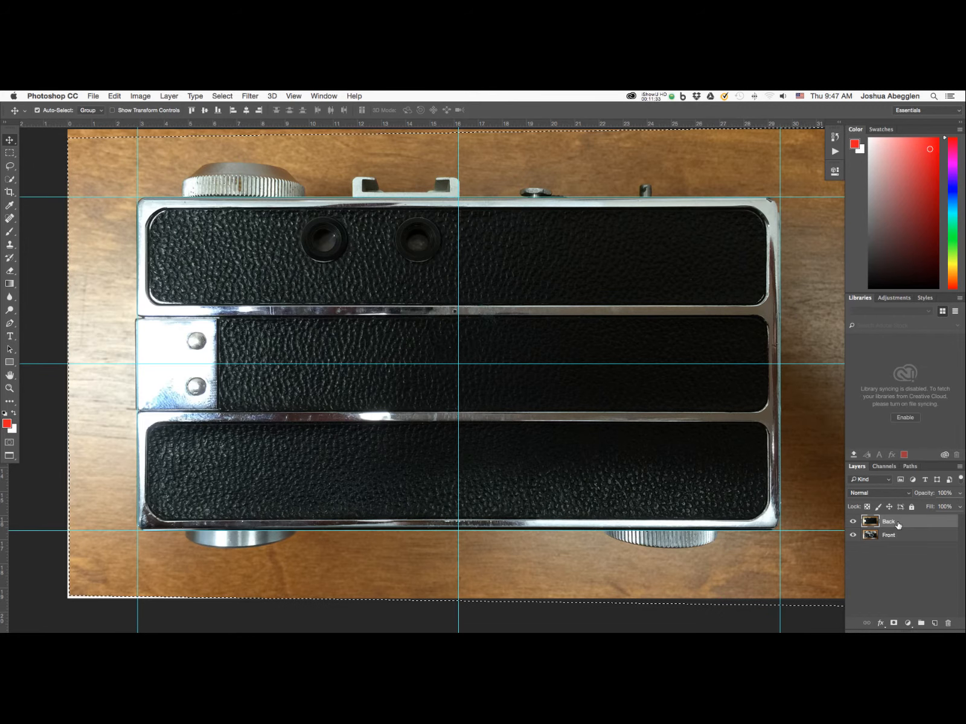
{"action": "key", "text": "super+v"}
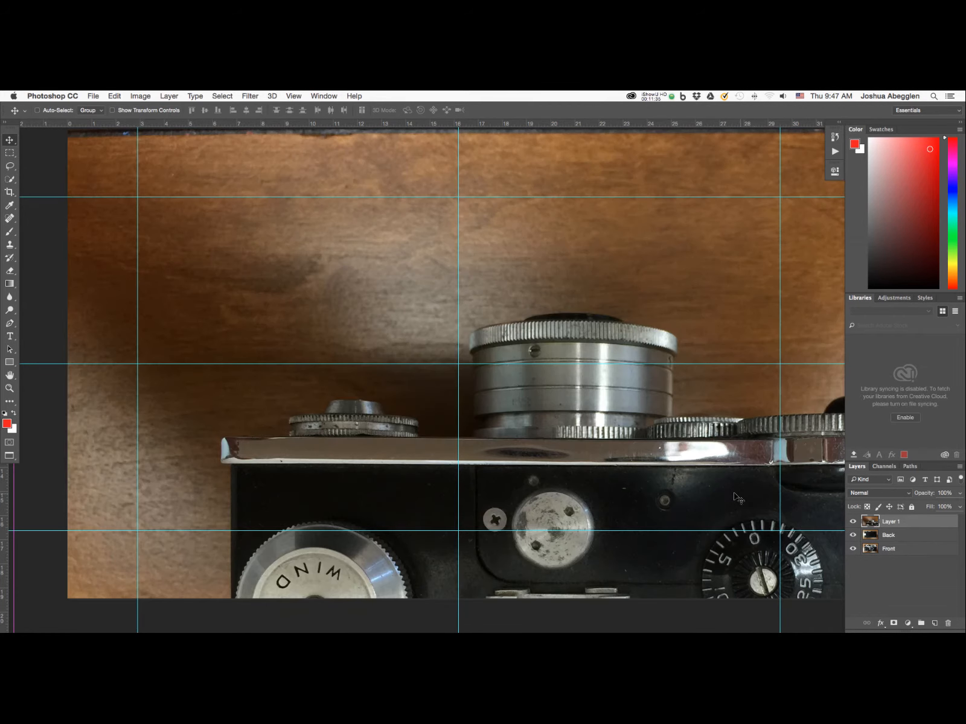
Step: Move the pasted top view so the camera's lower left corner sits where the left vertical and bottom horizontal guides cross
{"action": "left_click_drag", "start_coordinate": [524, 492], "coordinate": [490, 281]}
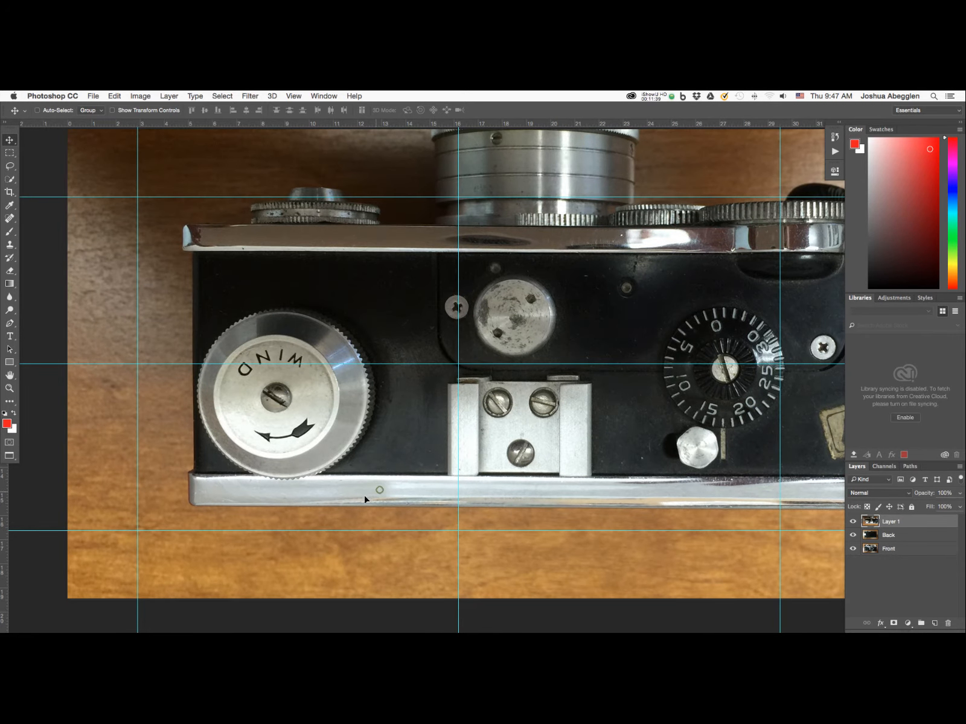
{"action": "left_click_drag", "start_coordinate": [365, 500], "coordinate": [331, 512]}
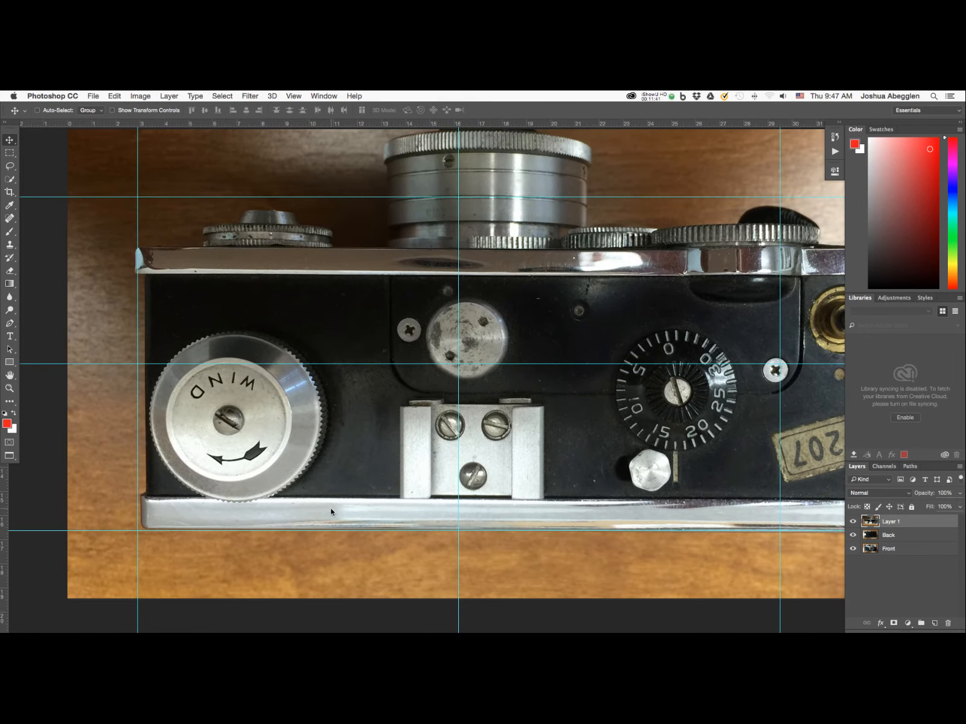
{"action": "key", "text": "Left"}
{"action": "key", "text": "Left"}
{"action": "key", "text": "Left"}
{"action": "key", "text": "Left"}
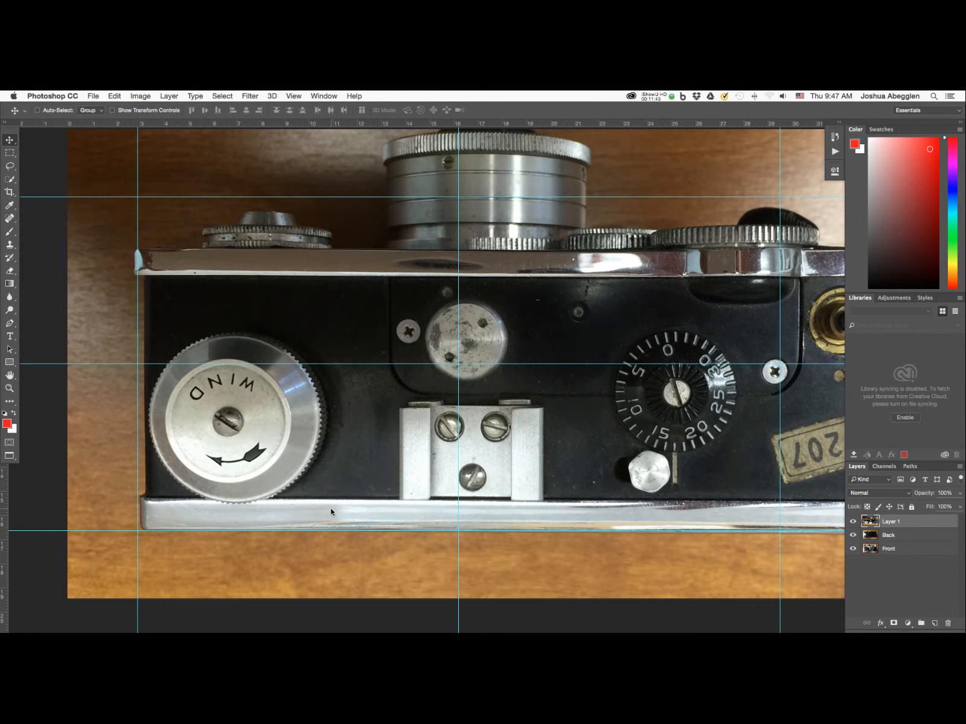
Step: Nudge the top view left to bring the camera's lower left corner onto the left vertical guide
{"action": "key", "text": "Left"}
{"action": "key", "text": "Left"}
{"action": "key", "text": "Left"}
{"action": "key", "text": "Left"}
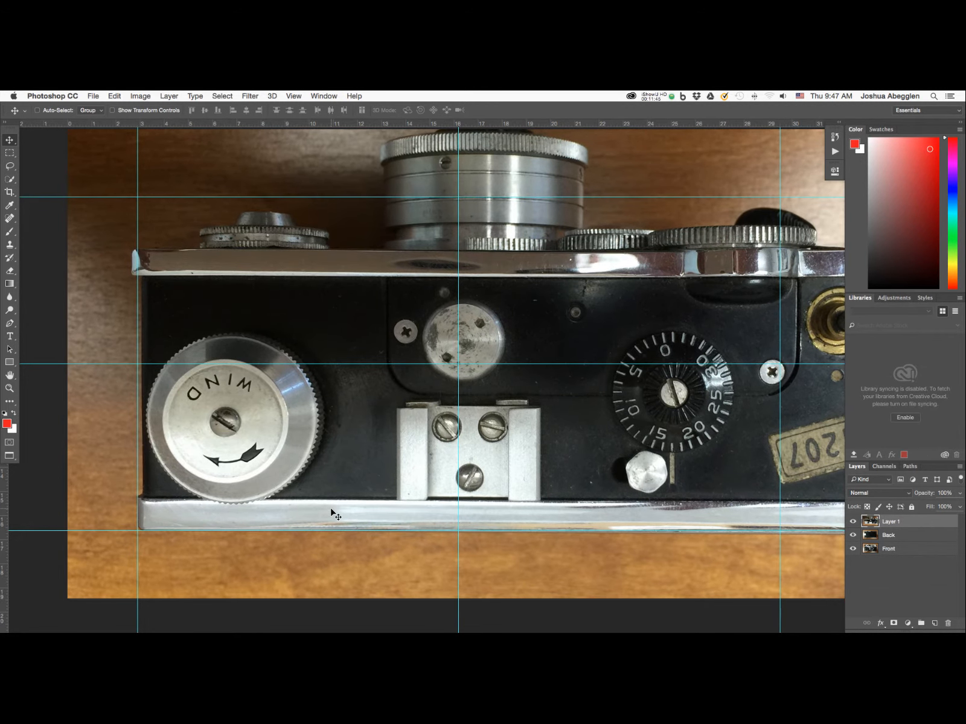
Step: Scale the top view to about 80% around the camera's lower left corner so the body spans the outer vertical guides, and apply
{"action": "key", "text": "super+minus"}
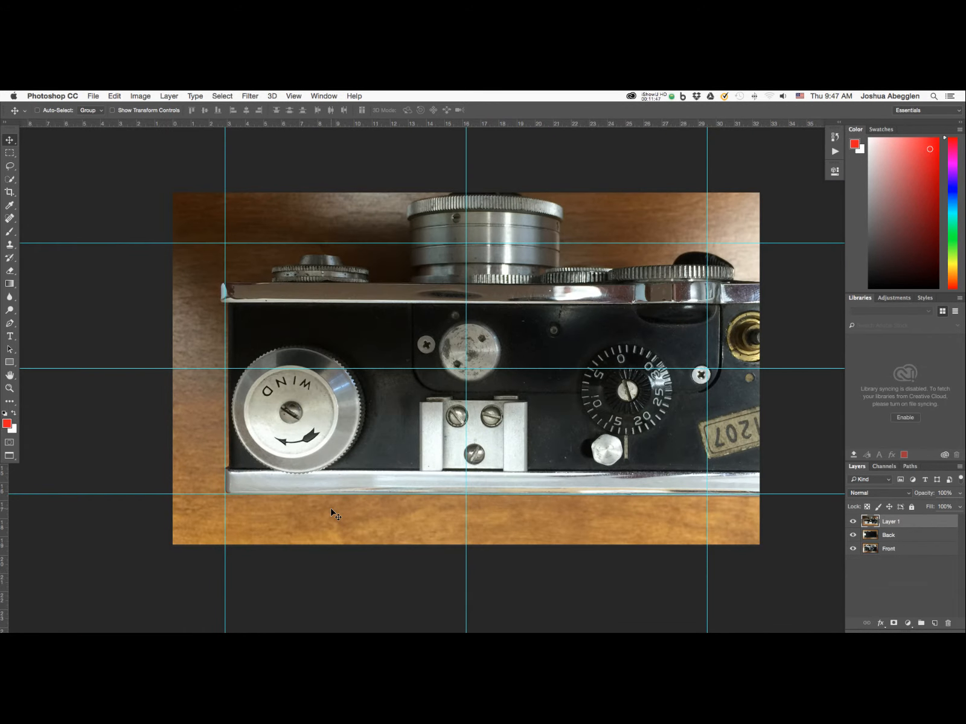
{"action": "key", "text": "super+t"}
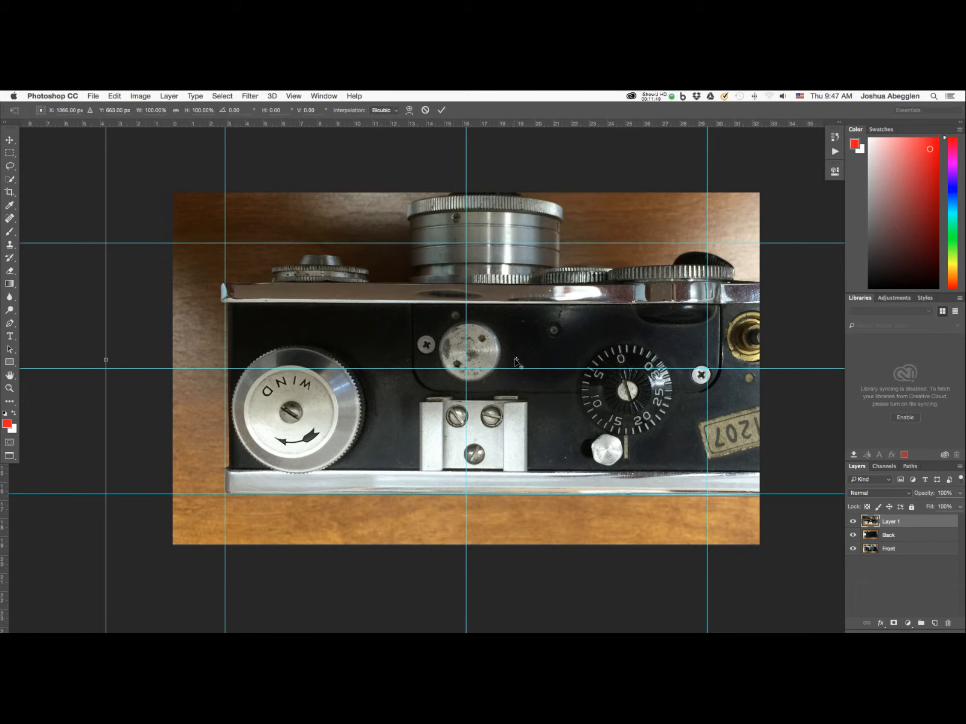
{"action": "left_click_drag", "start_coordinate": [516, 362], "coordinate": [225, 494]}
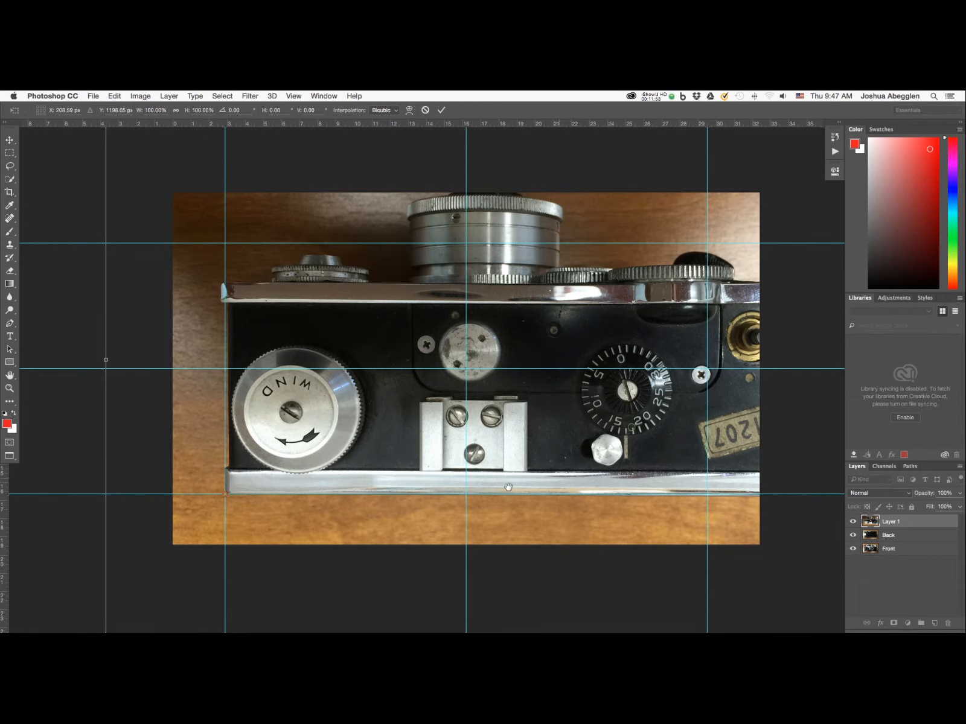
{"action": "left_click_drag", "start_coordinate": [508, 487], "coordinate": [456, 507]}
{"action": "key", "text": "super+minus"}
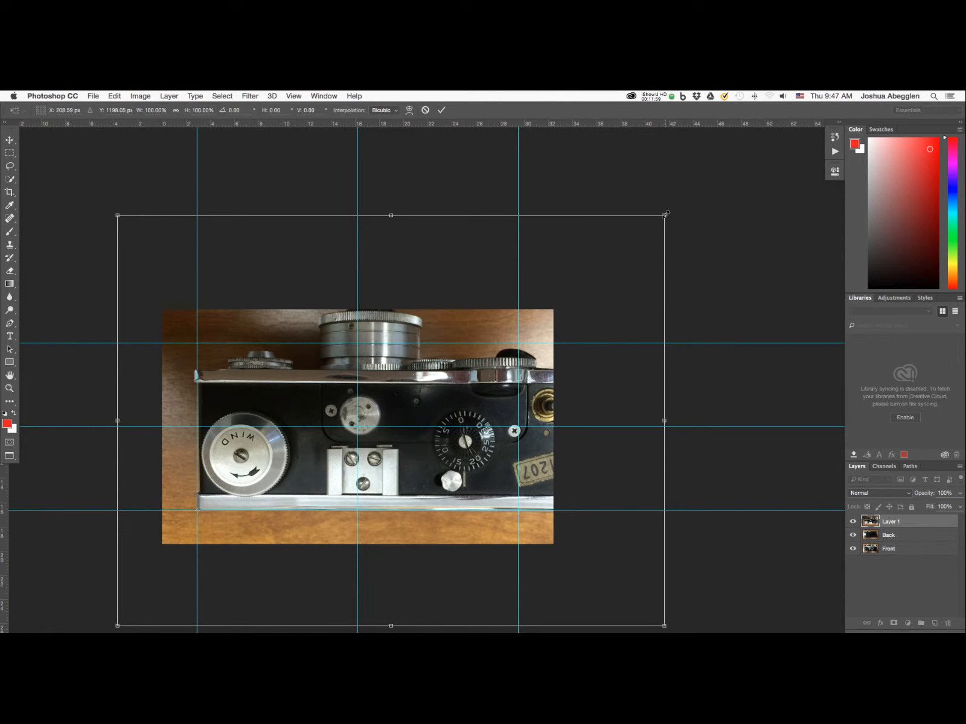
{"action": "left_click_drag", "start_coordinate": [665, 215], "coordinate": [578, 279]}
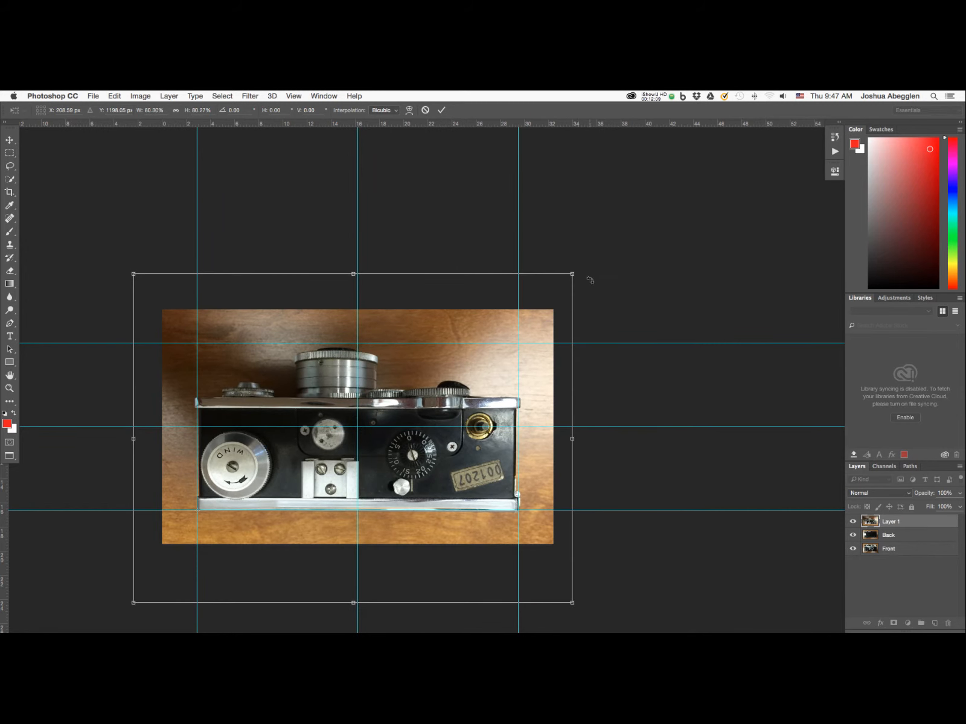
{"action": "key", "text": "Return"}
Step: Select the whole canvas, start a free transform of the top view, and add a horizontal guide along the camera body's upper edge
{"action": "key", "text": "super+a"}
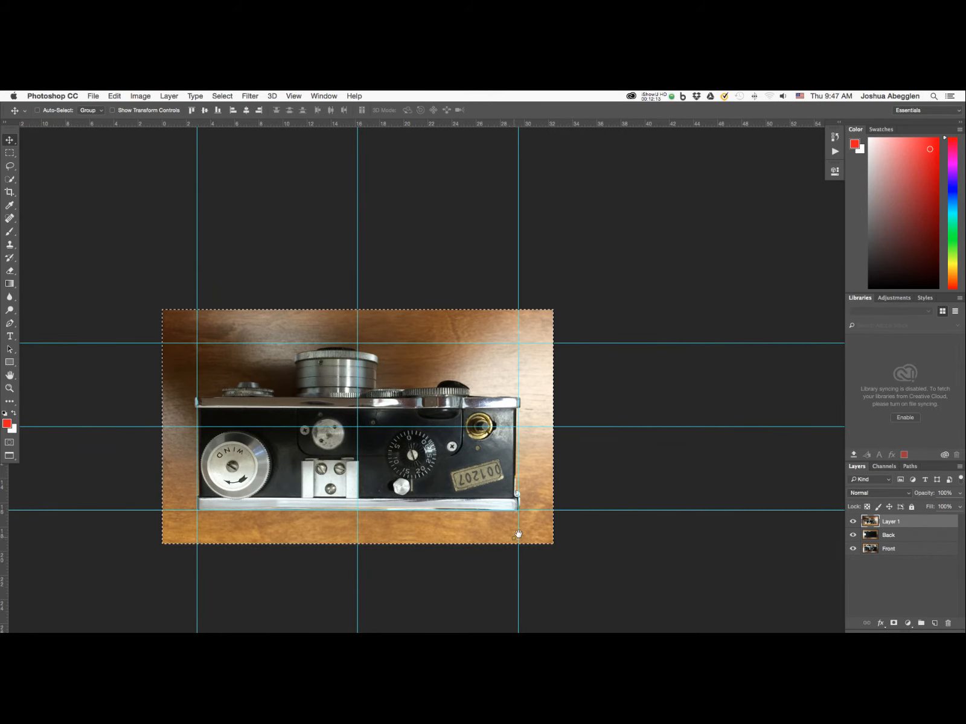
{"action": "left_click_drag", "start_coordinate": [514, 538], "coordinate": [547, 520]}
{"action": "key", "text": "super+t"}
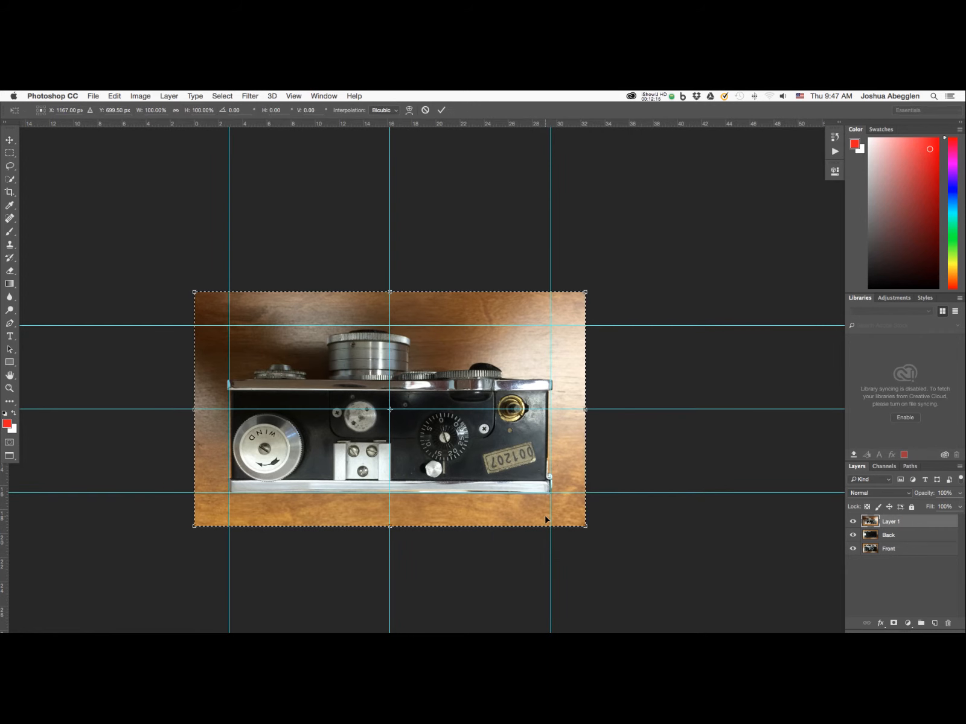
{"action": "key", "text": "super+plus"}
{"action": "key", "text": "super+plus"}
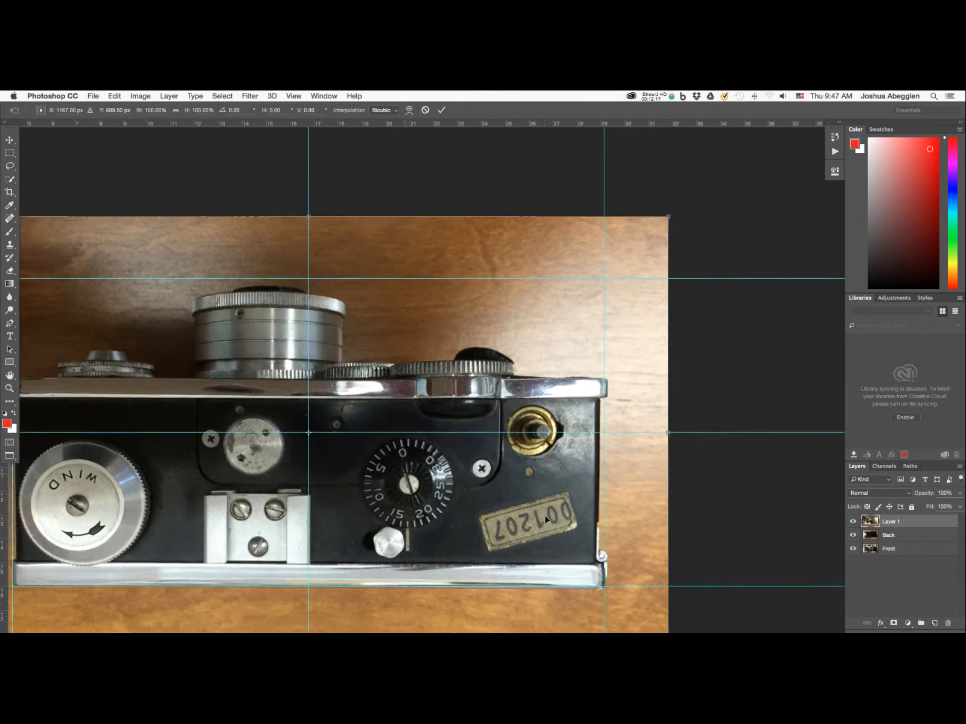
{"action": "left_click_drag", "start_coordinate": [302, 476], "coordinate": [584, 479]}
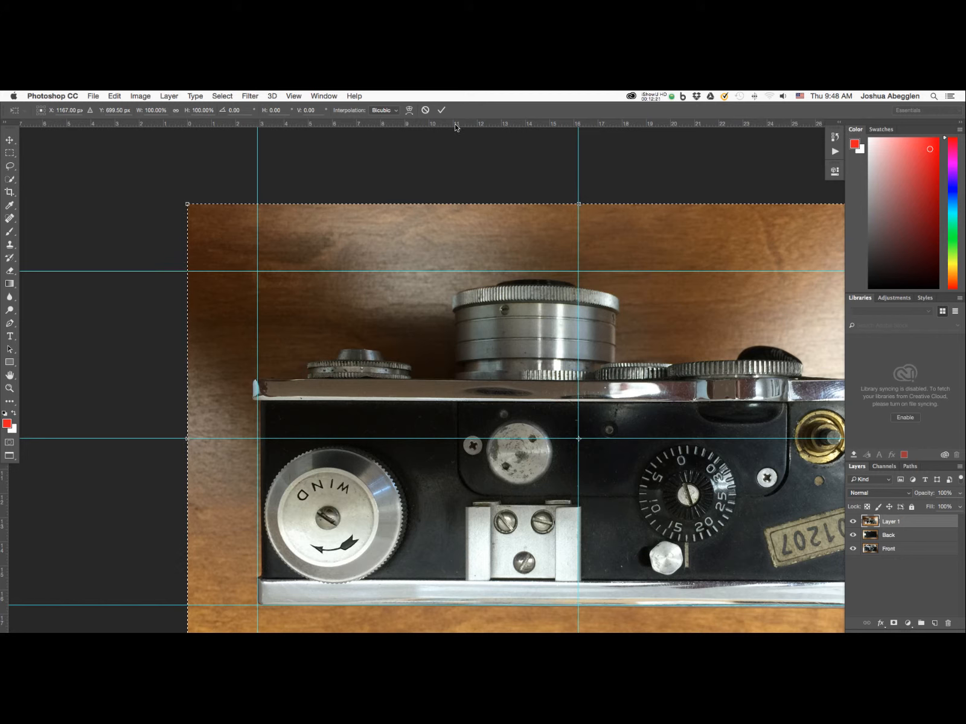
{"action": "left_click_drag", "start_coordinate": [455, 127], "coordinate": [369, 379]}
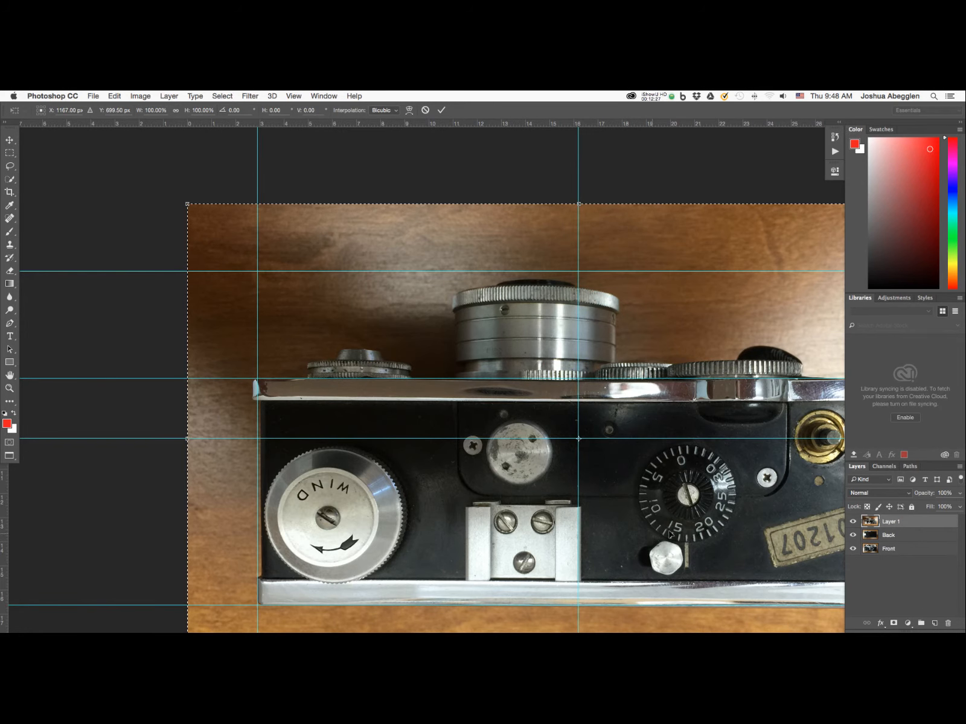
Step: Distort the top view's upper left and upper right corners inward to line the camera's upper corners up with the outer vertical guides
{"action": "left_click_drag", "start_coordinate": [577, 513], "coordinate": [465, 487]}
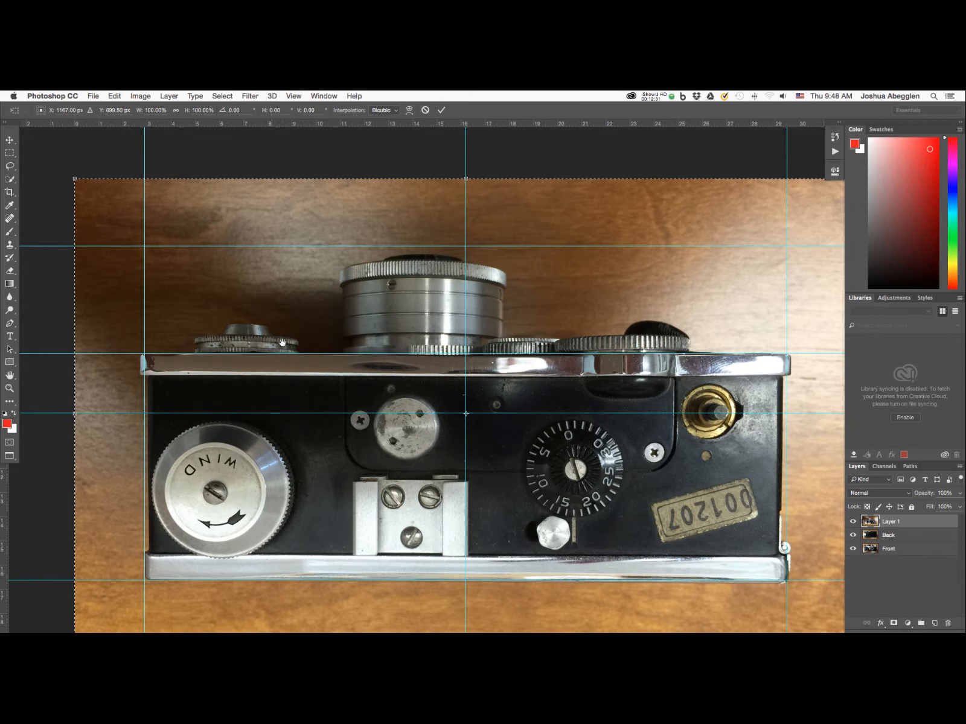
{"action": "left_click_drag", "start_coordinate": [283, 343], "coordinate": [317, 334]}
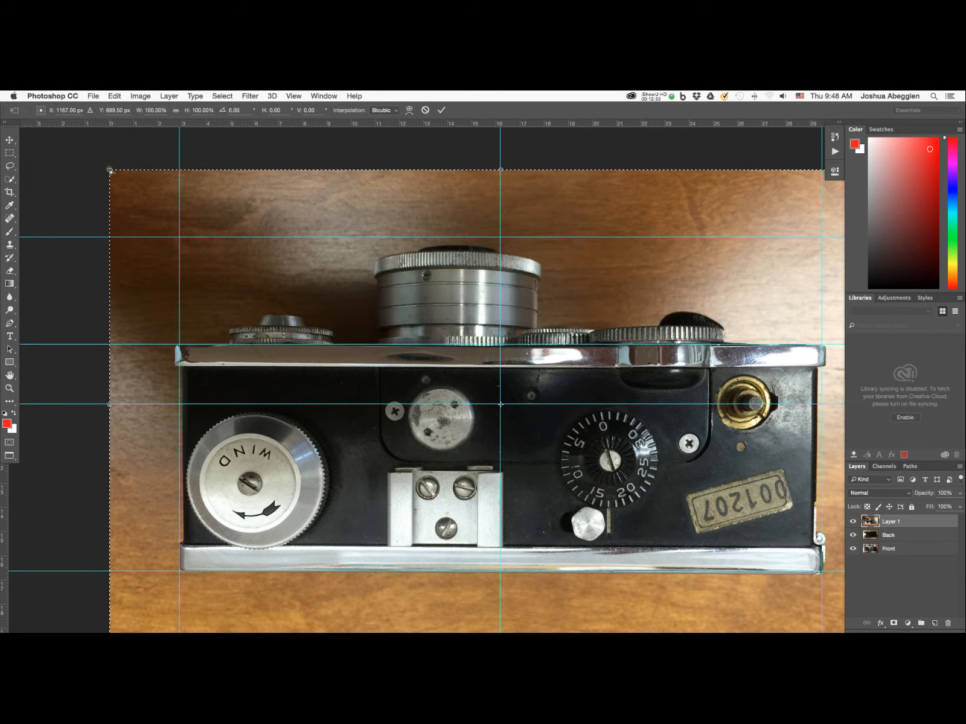
{"action": "left_click_drag", "start_coordinate": [111, 170], "coordinate": [117, 172]}
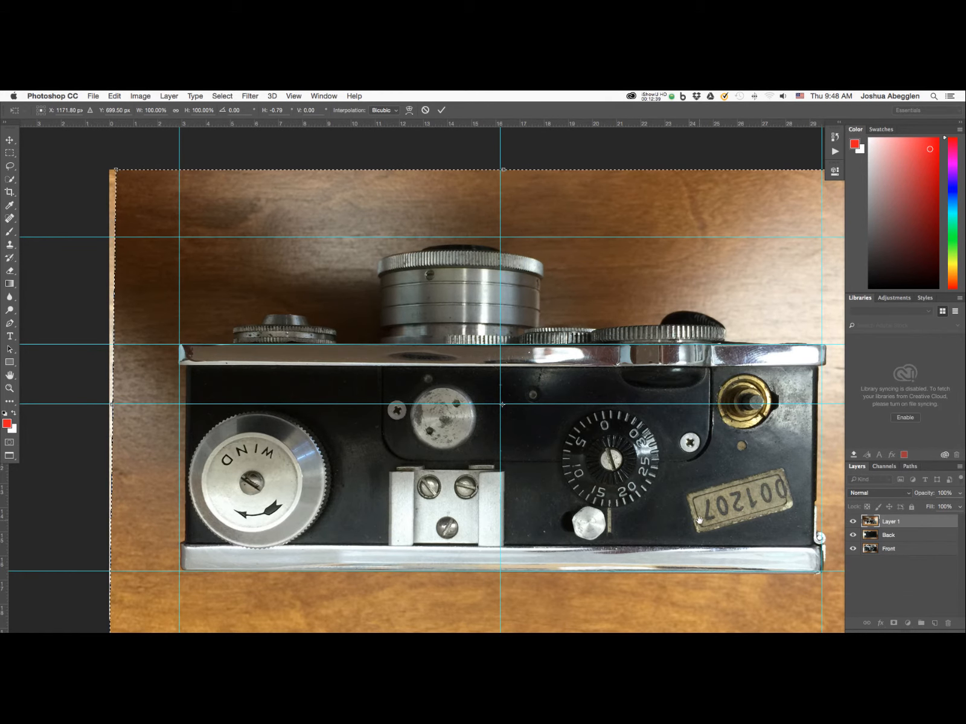
{"action": "left_click_drag", "start_coordinate": [676, 512], "coordinate": [369, 523]}
{"action": "left_click_drag", "start_coordinate": [606, 170], "coordinate": [600, 177]}
Step: Distort the top view's lower right and lower left corners to line the camera's lower edge up with the guides
{"action": "left_click_drag", "start_coordinate": [631, 494], "coordinate": [622, 412]}
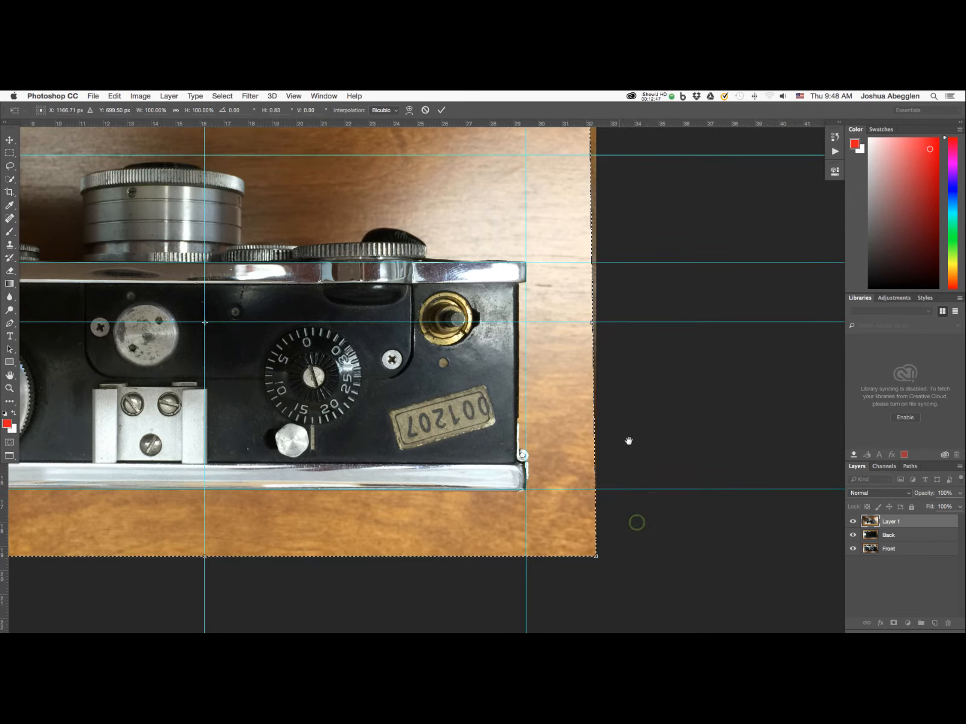
{"action": "left_click_drag", "start_coordinate": [596, 555], "coordinate": [585, 562]}
{"action": "scroll", "coordinate": [582, 566], "scroll_direction": "left", "scroll_amount": 10}
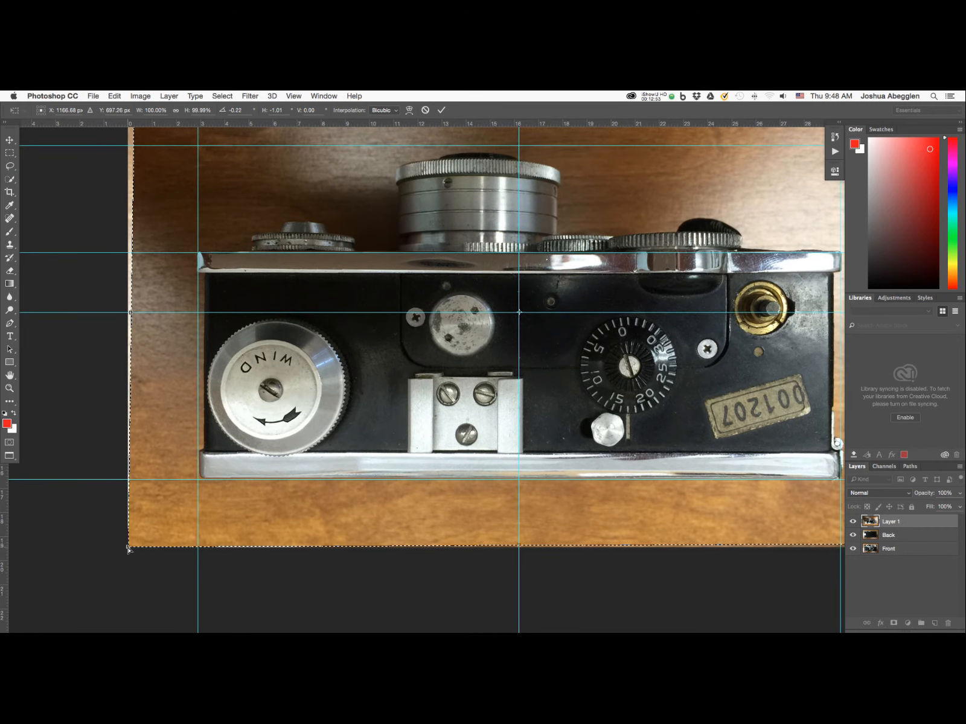
{"action": "left_click_drag", "start_coordinate": [127, 548], "coordinate": [125, 550]}
Step: Fine-tune the top view's upper right corner to fit the camera's upper edge to the guides, and apply the transform
{"action": "scroll", "coordinate": [487, 470], "scroll_direction": "right", "scroll_amount": 10}
{"action": "scroll", "coordinate": [487, 469], "scroll_direction": "up", "scroll_amount": 4}
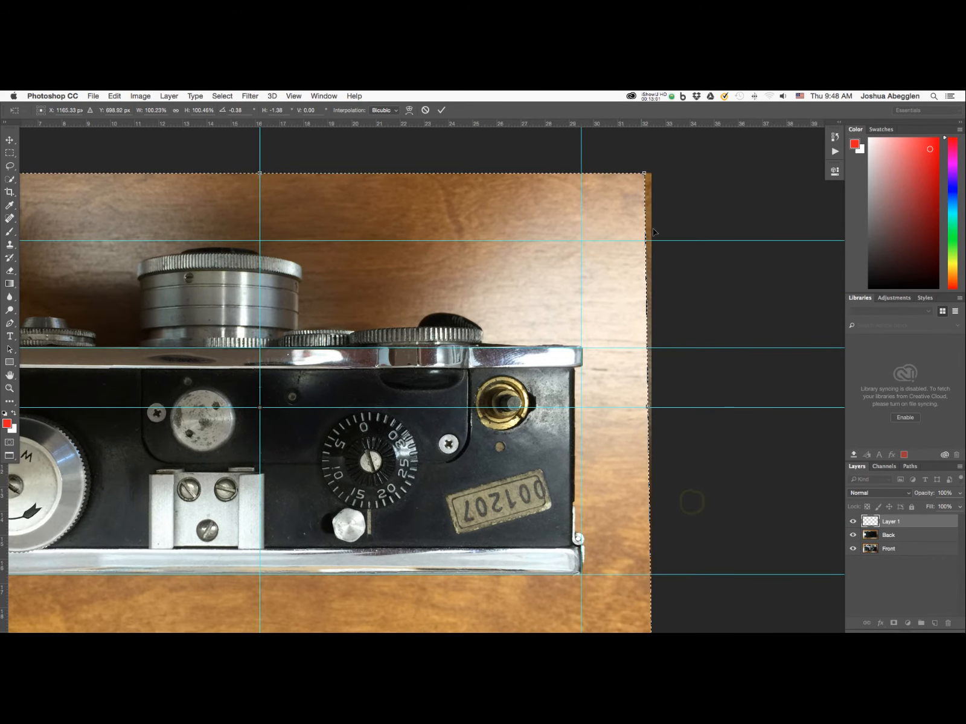
{"action": "left_click_drag", "start_coordinate": [645, 175], "coordinate": [646, 179]}
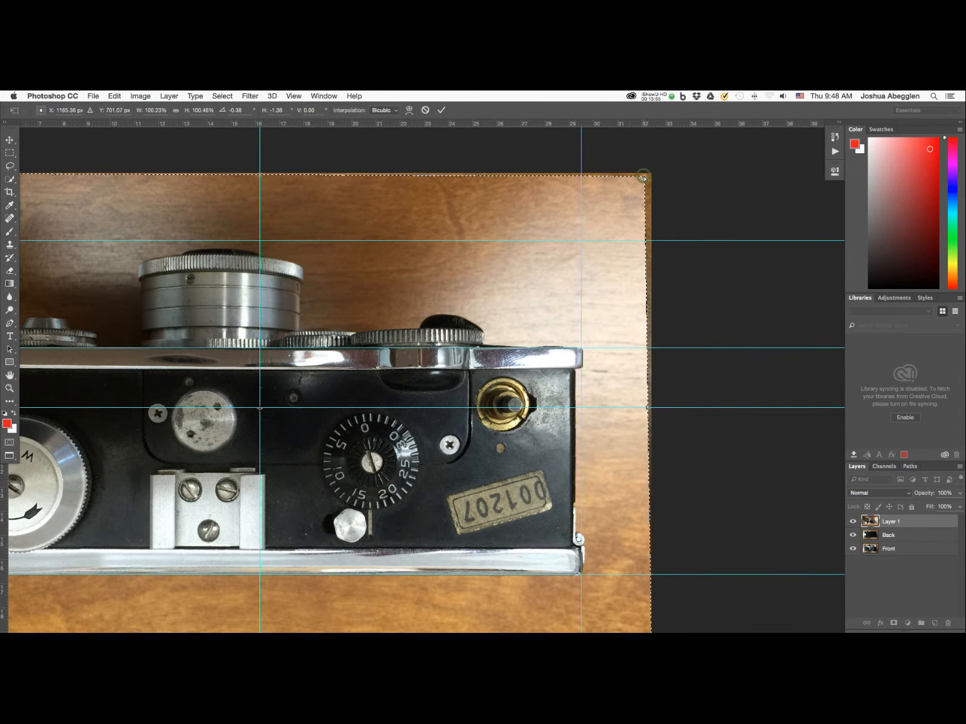
{"action": "left_click_drag", "start_coordinate": [643, 178], "coordinate": [643, 177]}
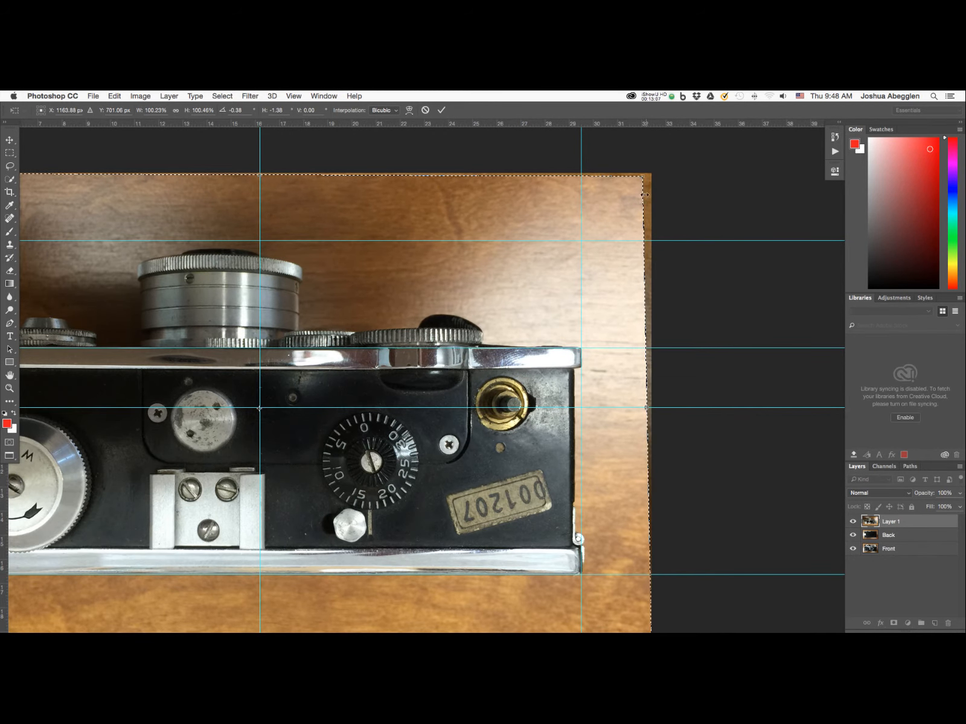
{"action": "left_click_drag", "start_coordinate": [448, 495], "coordinate": [666, 491]}
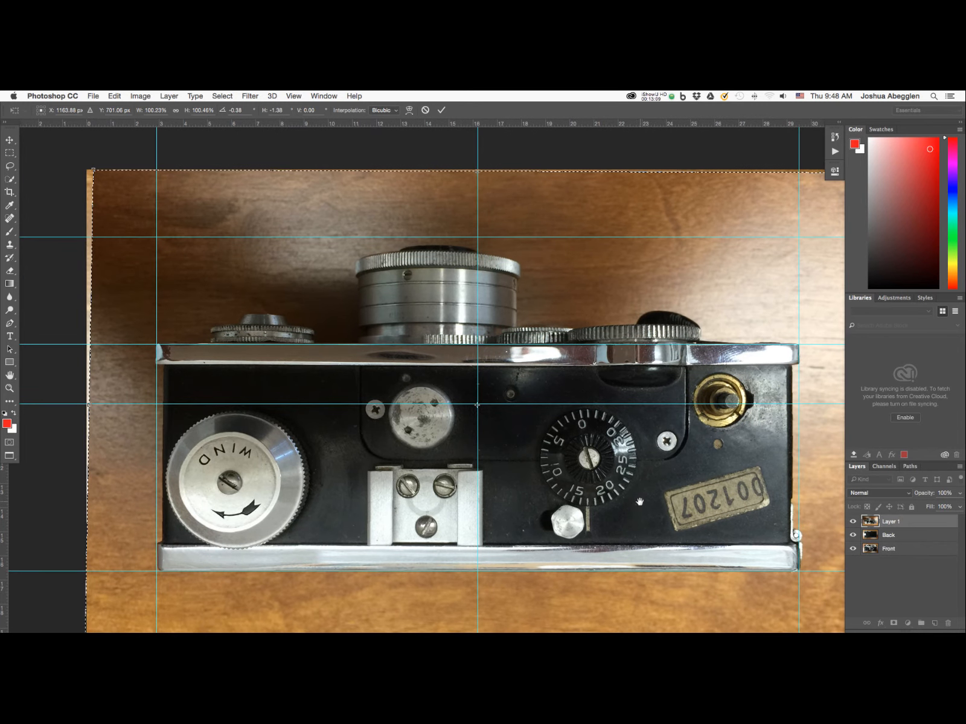
{"action": "key", "text": "Return"}
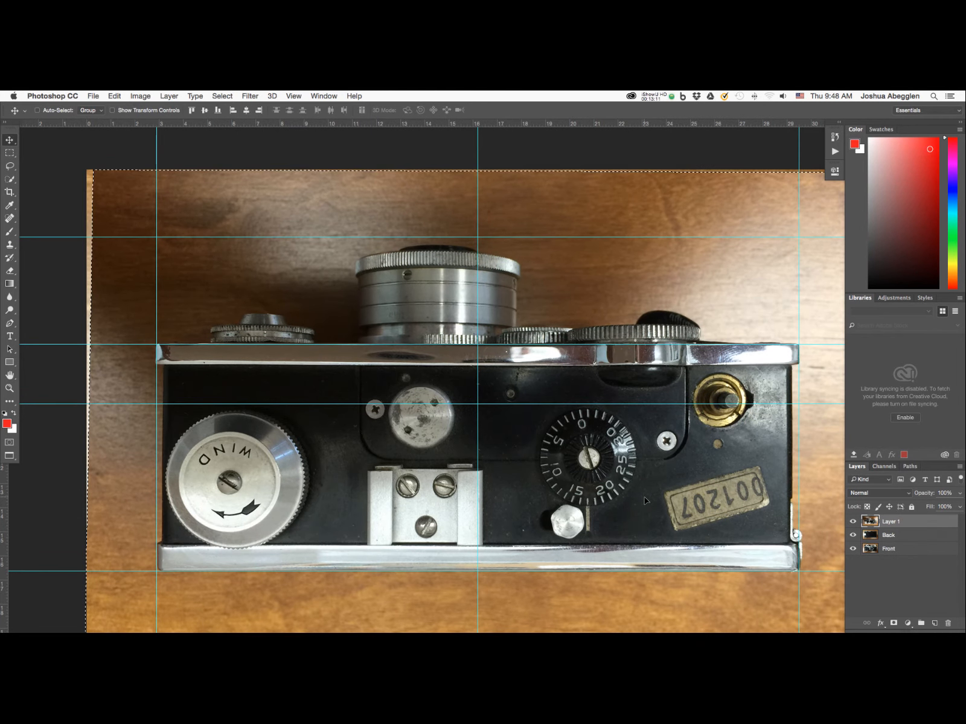
Step: Rename the top view's layer as Top
{"action": "type", "text": "Top"}
{"action": "key", "text": "Return"}
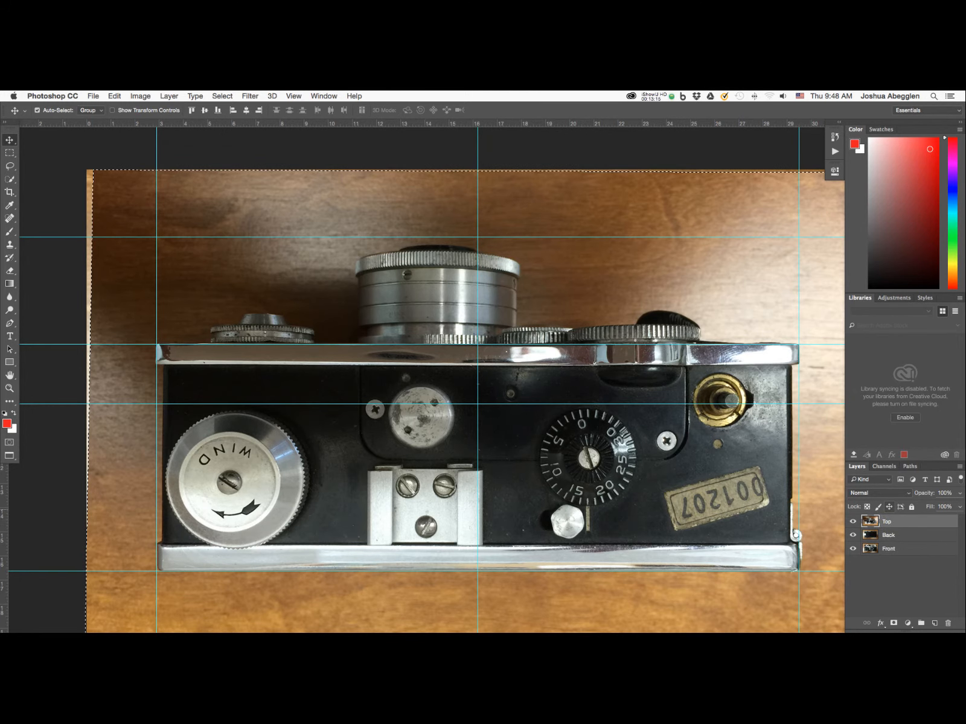
{"action": "key", "text": "super+minus"}
Step: Close the source photos Top.JPG and Back.JPG without saving their changes
{"action": "key", "text": "ctrl+Tab"}
{"action": "key", "text": "ctrl+Tab"}
{"action": "key", "text": "ctrl+Tab"}
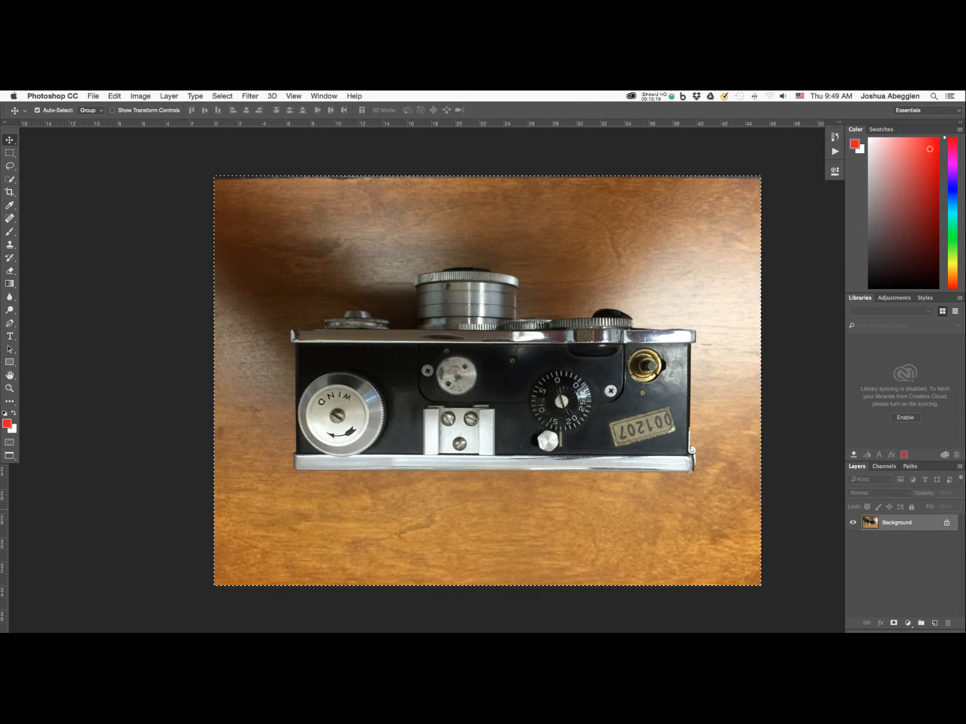
{"action": "key", "text": "super+w"}
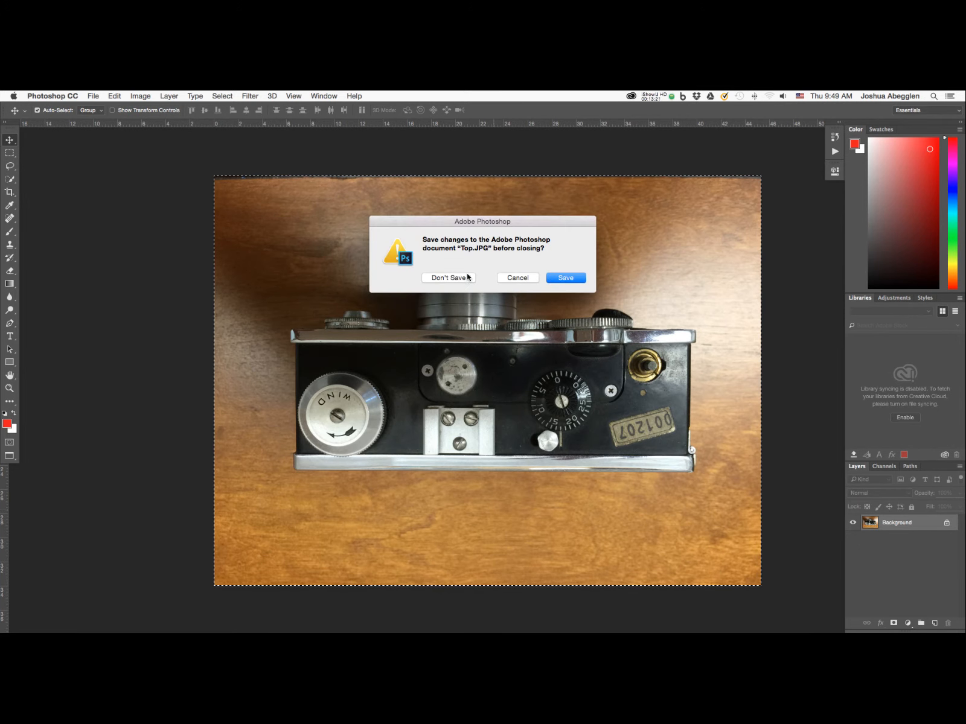
{"action": "left_click", "coordinate": [454, 278]}
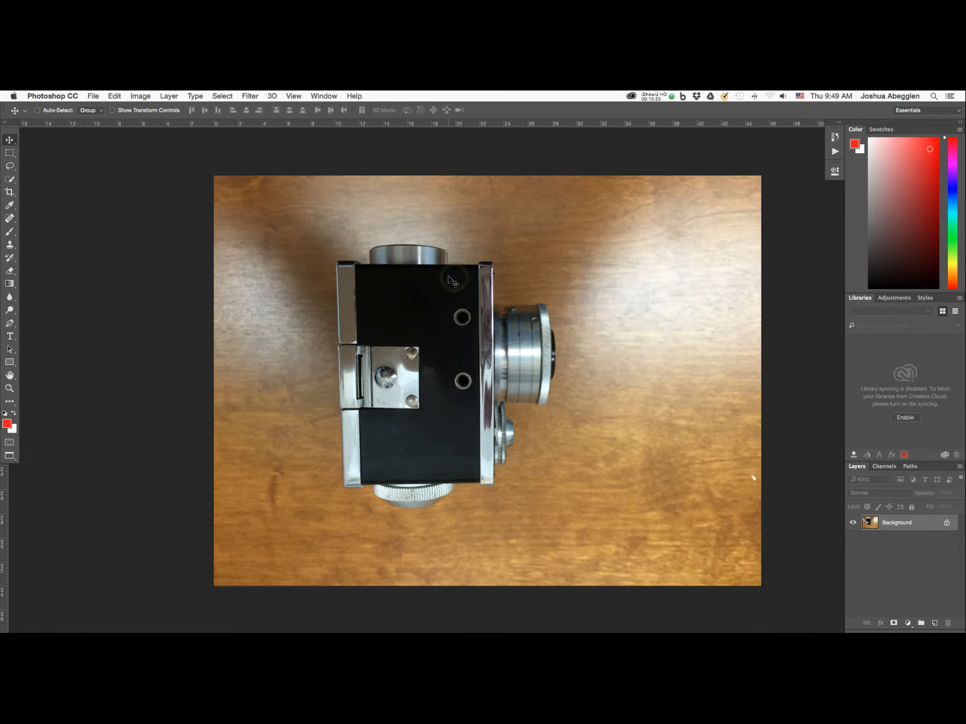
{"action": "key", "text": "ctrl+Tab"}
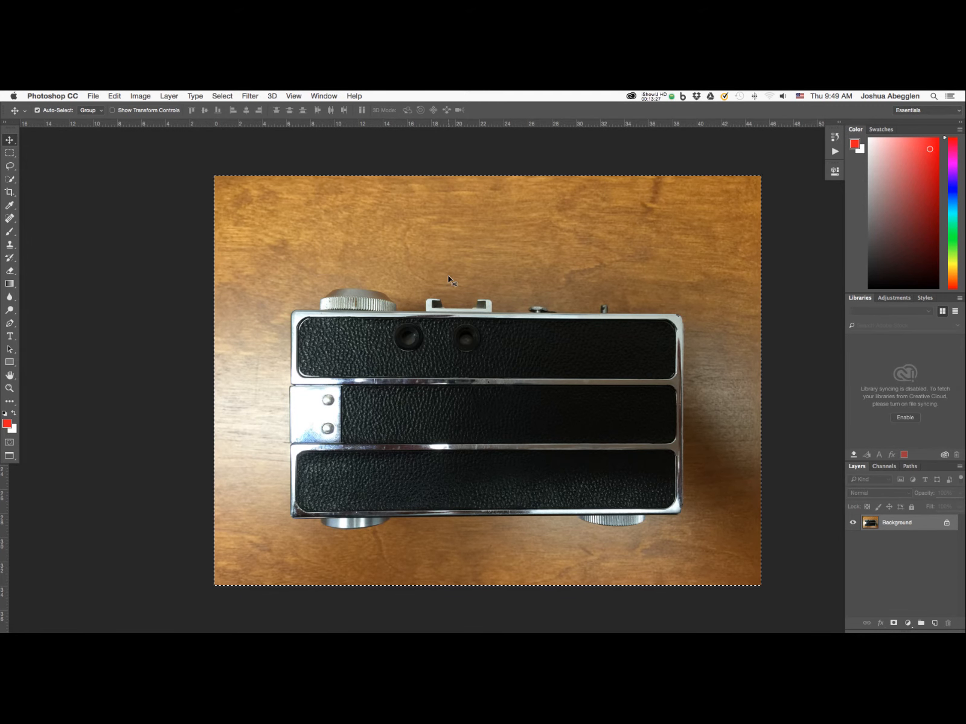
{"action": "key", "text": "super+w"}
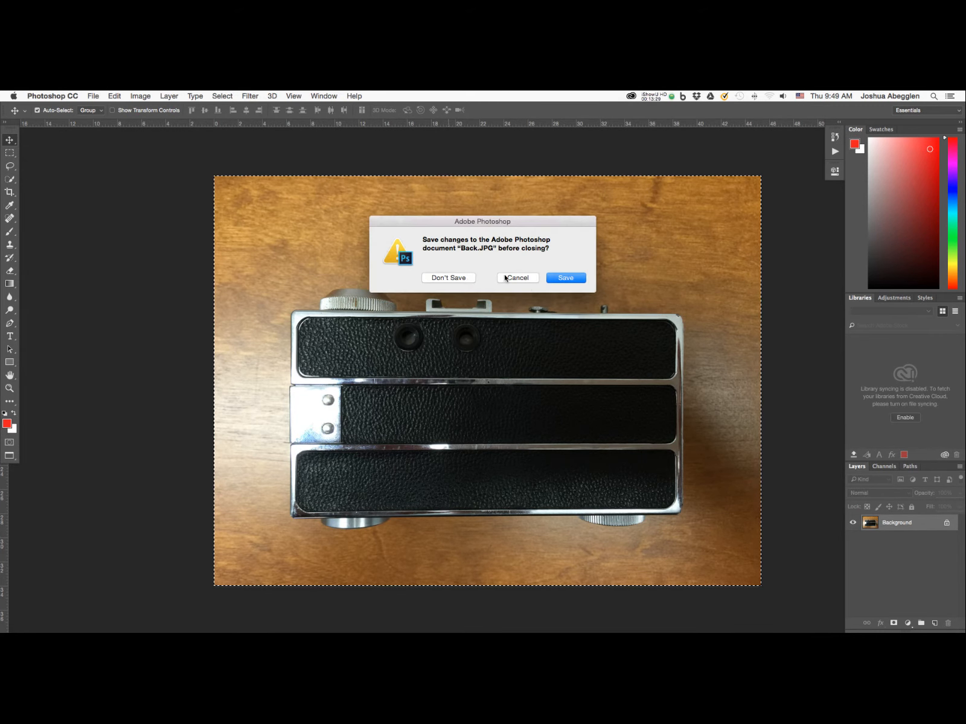
{"action": "left_click", "coordinate": [454, 279]}
Step: Switch to the photo of the camera's bottom view and rotate the image 180°
{"action": "key", "text": "ctrl+Tab"}
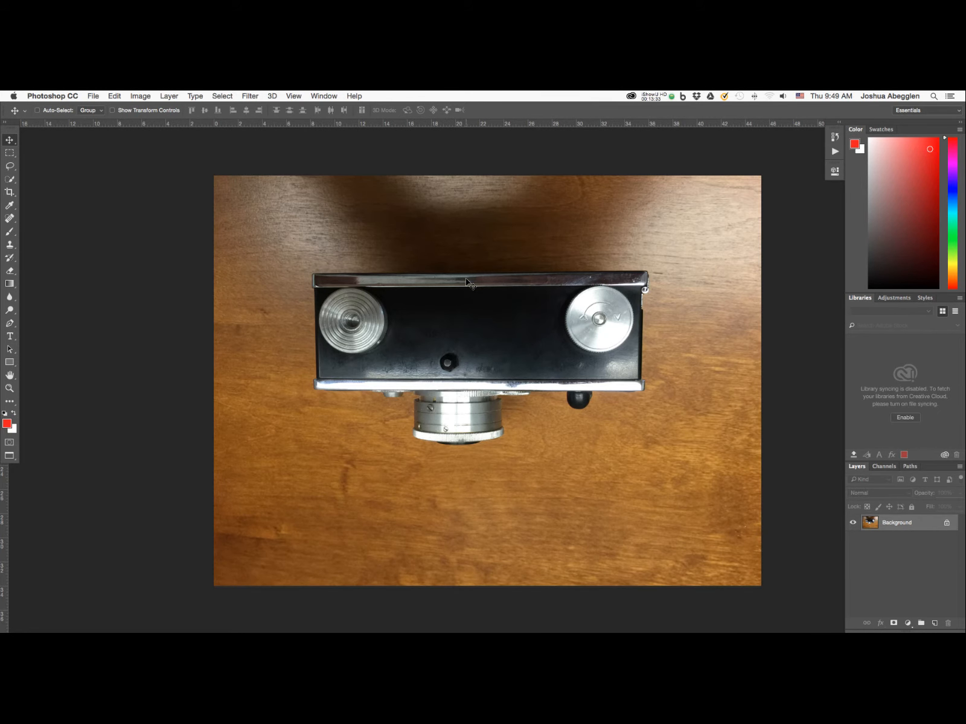
{"action": "left_click", "coordinate": [169, 96]}
{"action": "mouse_move", "coordinate": [141, 96]}
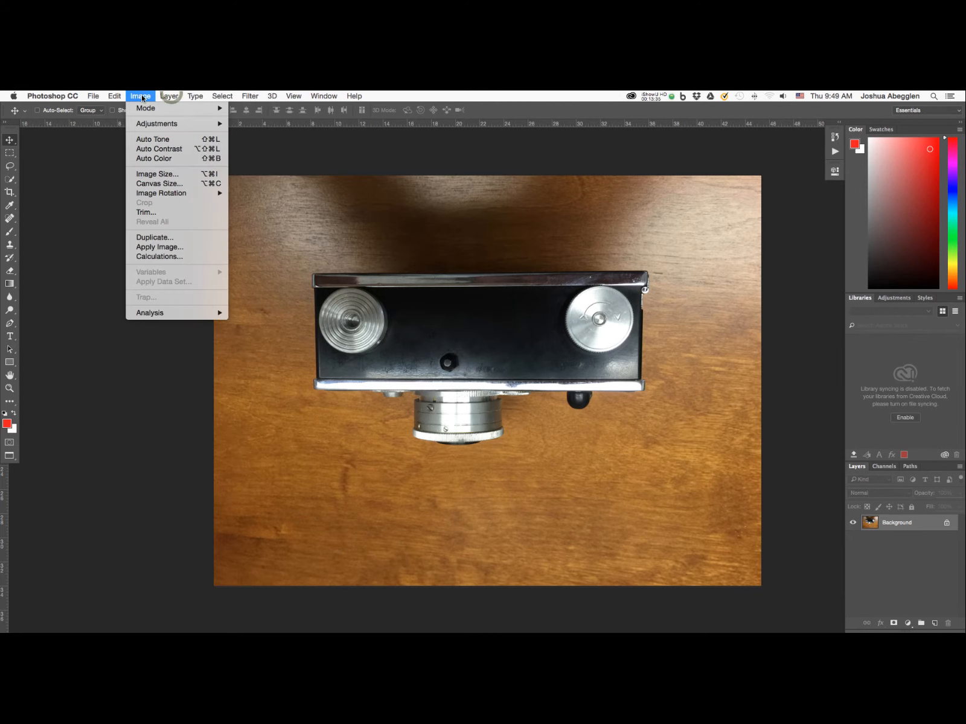
{"action": "mouse_move", "coordinate": [181, 193]}
{"action": "left_click", "coordinate": [264, 194]}
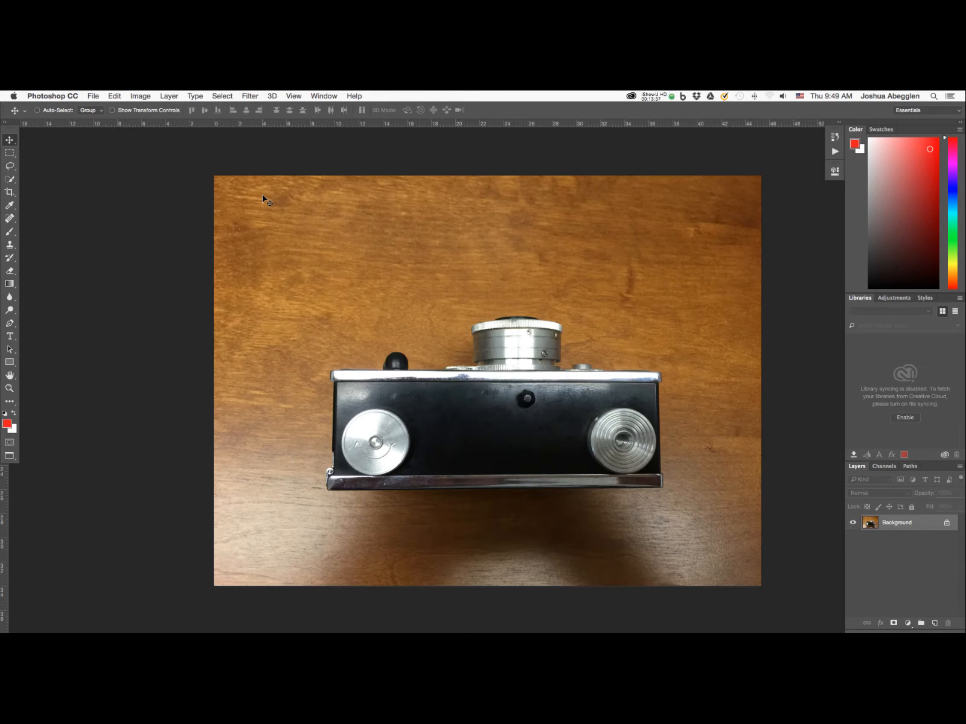
Step: Copy the whole bottom view photo and paste it into Front.JPG as a new layer above Top
{"action": "key", "text": "super+a"}
{"action": "key", "text": "super+c"}
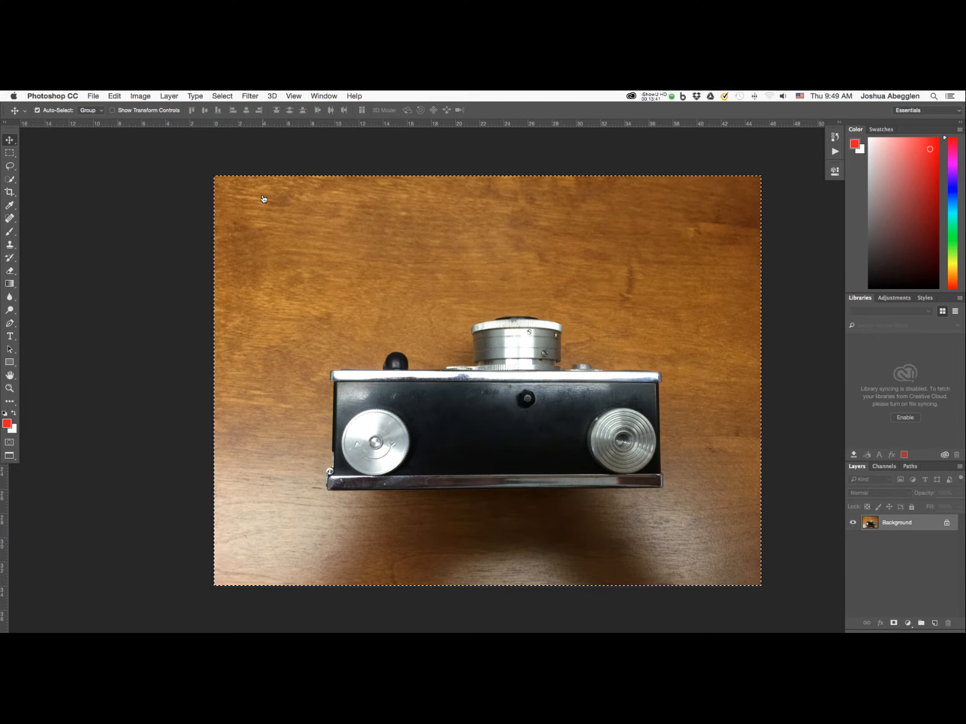
{"action": "key", "text": "super+grave"}
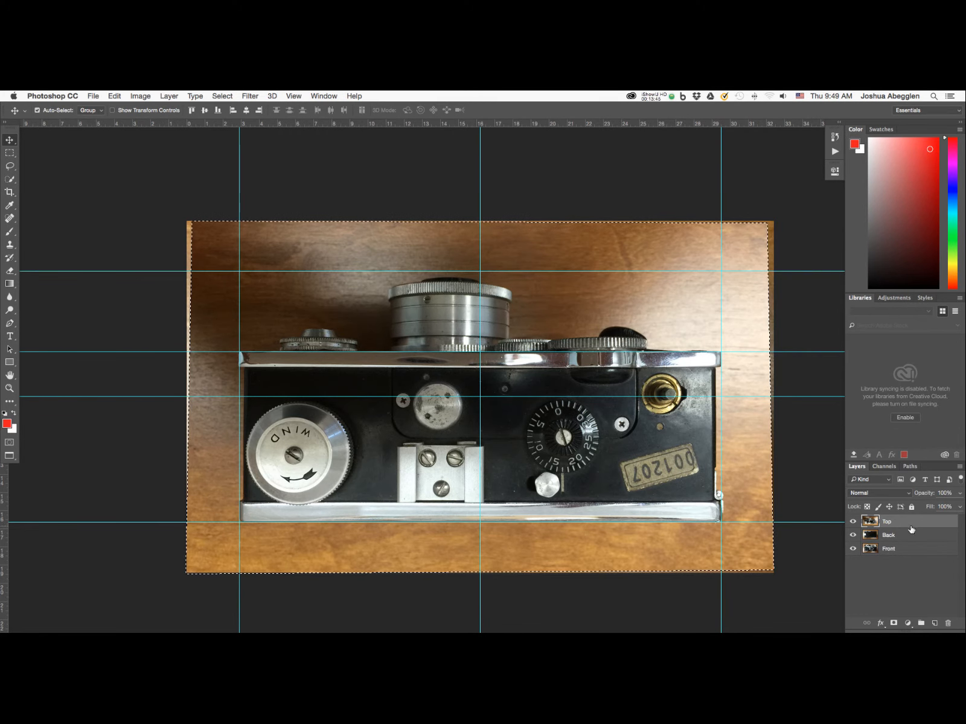
{"action": "key", "text": "super+v"}
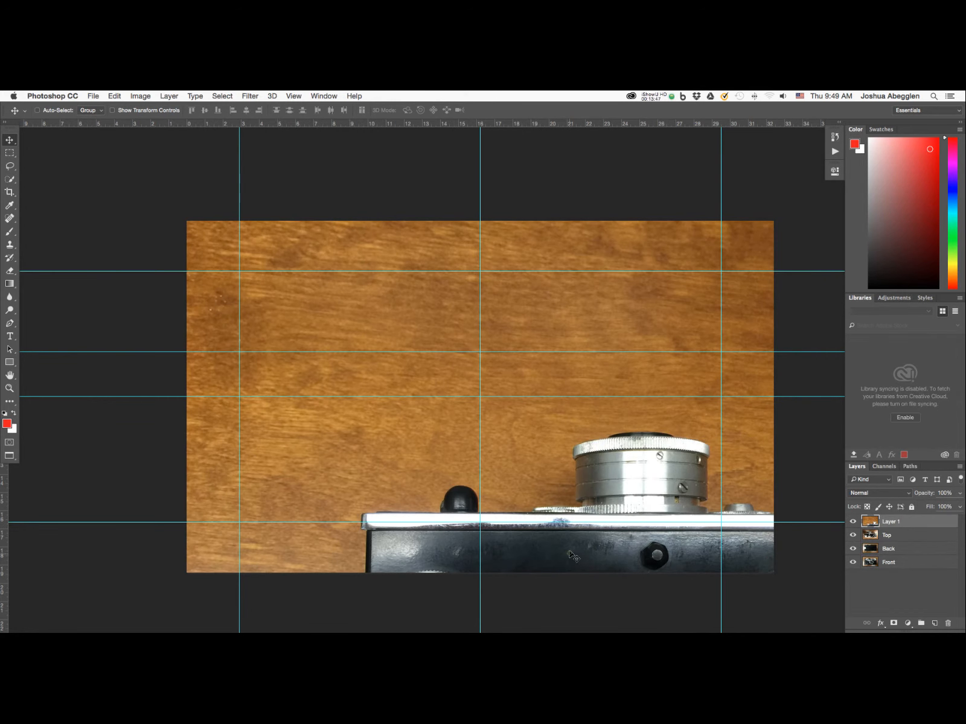
Step: Move the pasted bottom view so the camera's lower left corner sits where the left vertical and lowest horizontal guides cross
{"action": "left_click_drag", "start_coordinate": [535, 470], "coordinate": [432, 294]}
{"action": "left_click_drag", "start_coordinate": [357, 510], "coordinate": [350, 512]}
{"action": "left_click_drag", "start_coordinate": [348, 515], "coordinate": [349, 512]}
{"action": "key", "text": "Up"}
{"action": "key", "text": "Up"}
{"action": "key", "text": "Up"}
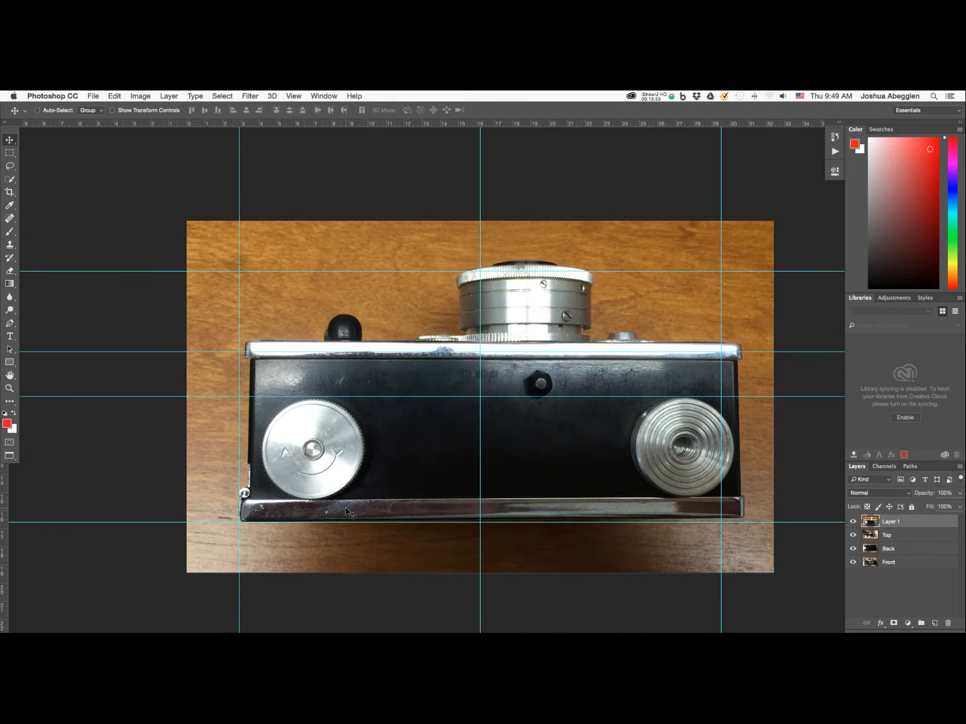
{"action": "key", "text": "Left"}
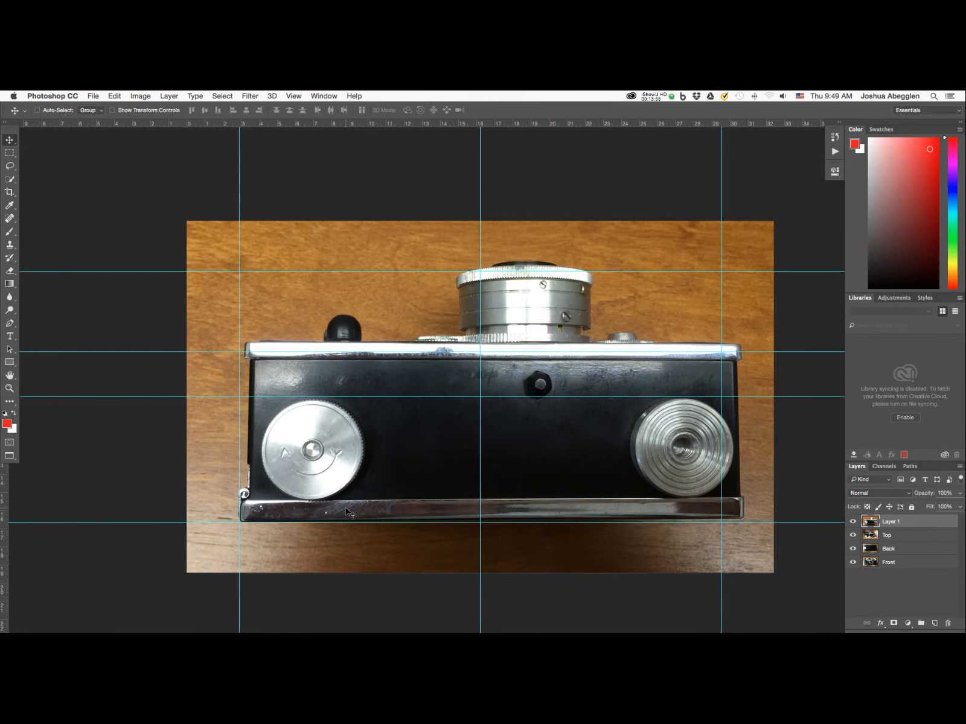
Step: Scale the pasted bottom view down from the camera's lower left corner until the body's width fits between the outer vertical guides
{"action": "key", "text": "super+t"}
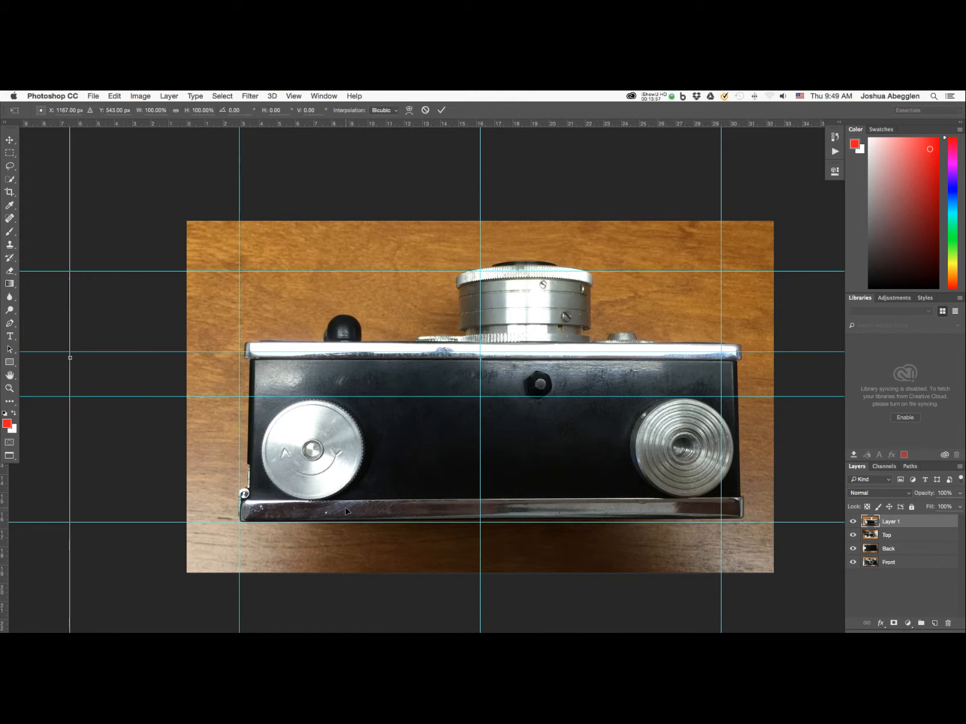
{"action": "key", "text": "super+minus"}
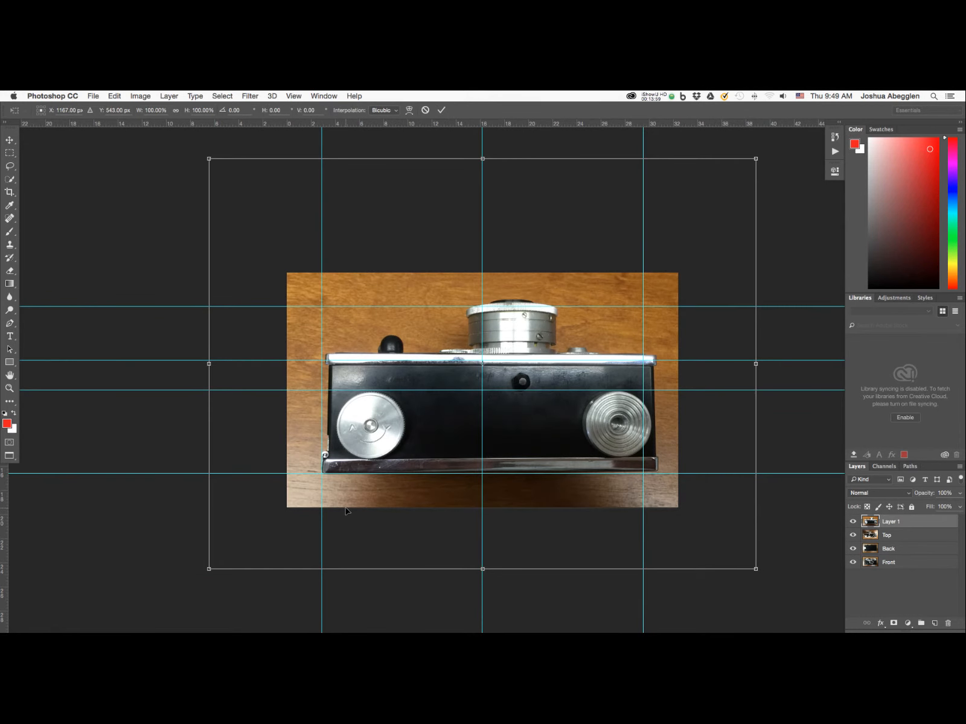
{"action": "left_click_drag", "start_coordinate": [481, 362], "coordinate": [324, 474]}
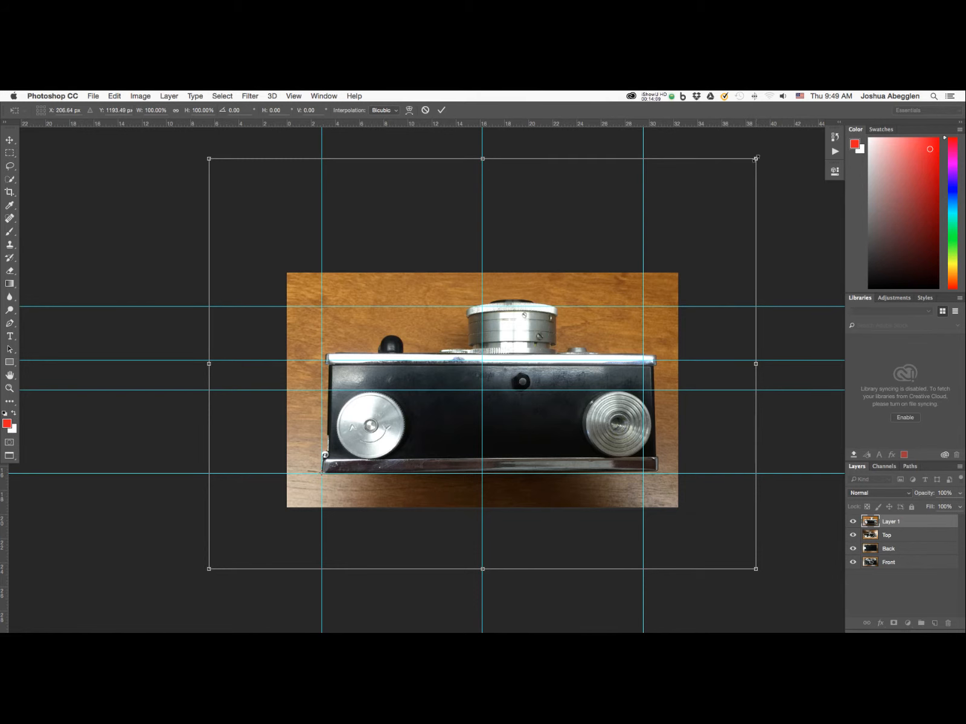
{"action": "left_click_drag", "start_coordinate": [755, 159], "coordinate": [738, 173]}
{"action": "key", "text": "Return"}
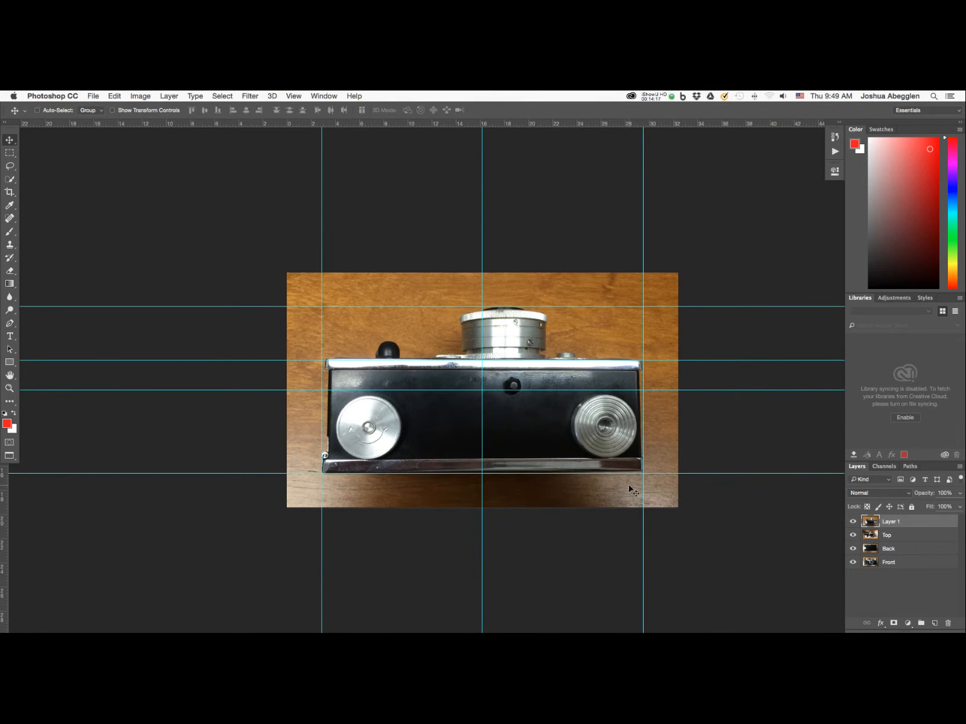
Step: Select the whole canvas and distort the bottom view's upper left corner outward so the camera's upper left edge meets the guides
{"action": "key", "text": "super+a"}
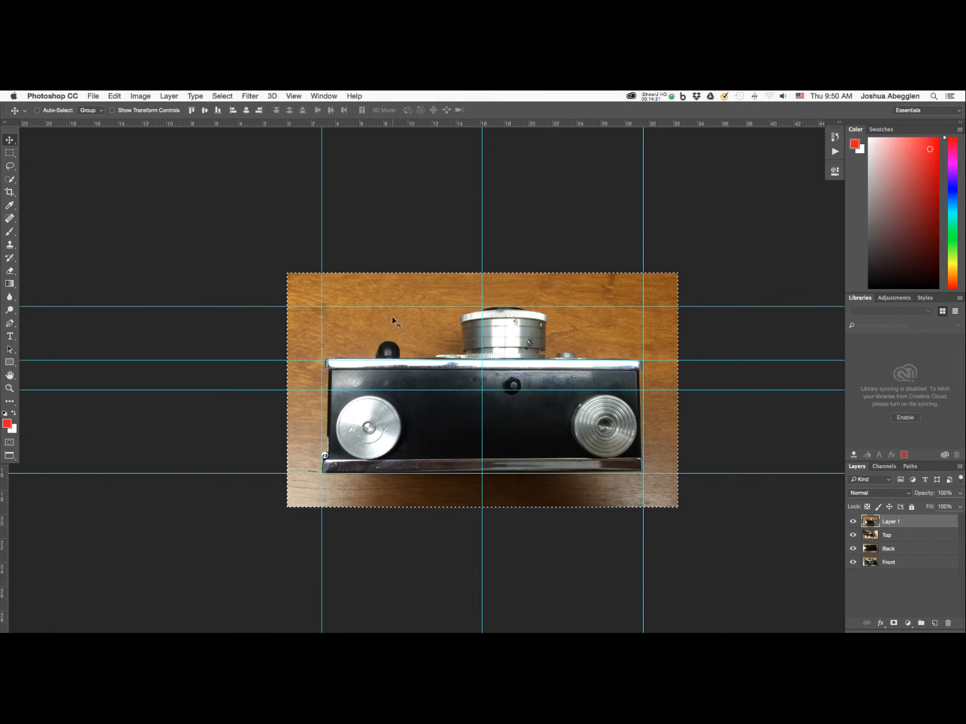
{"action": "key", "text": "super+t"}
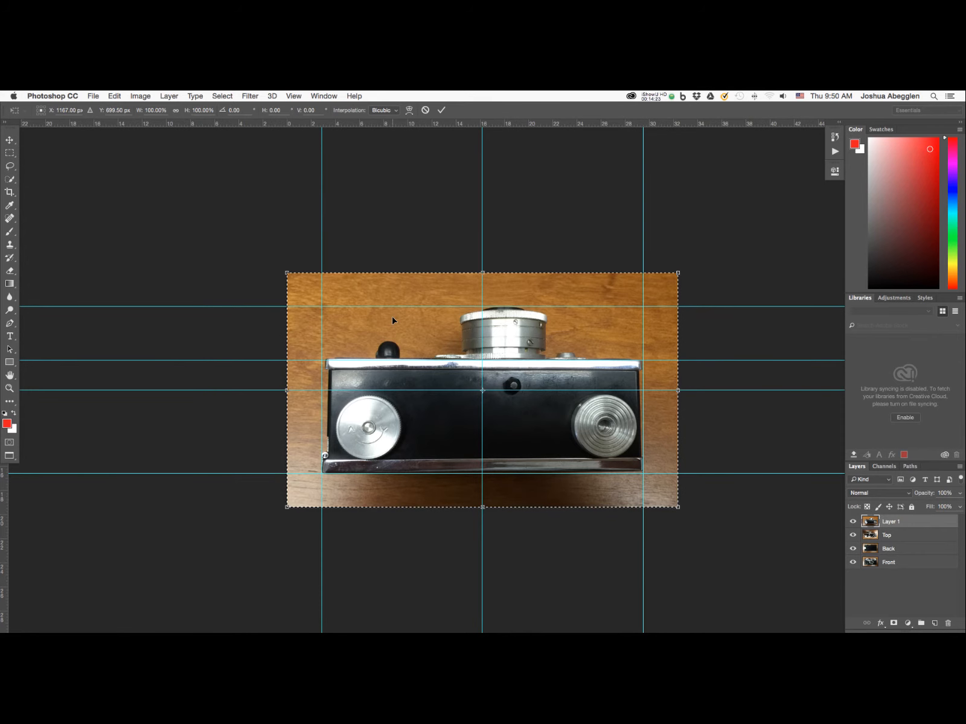
{"action": "key", "text": "super+plus"}
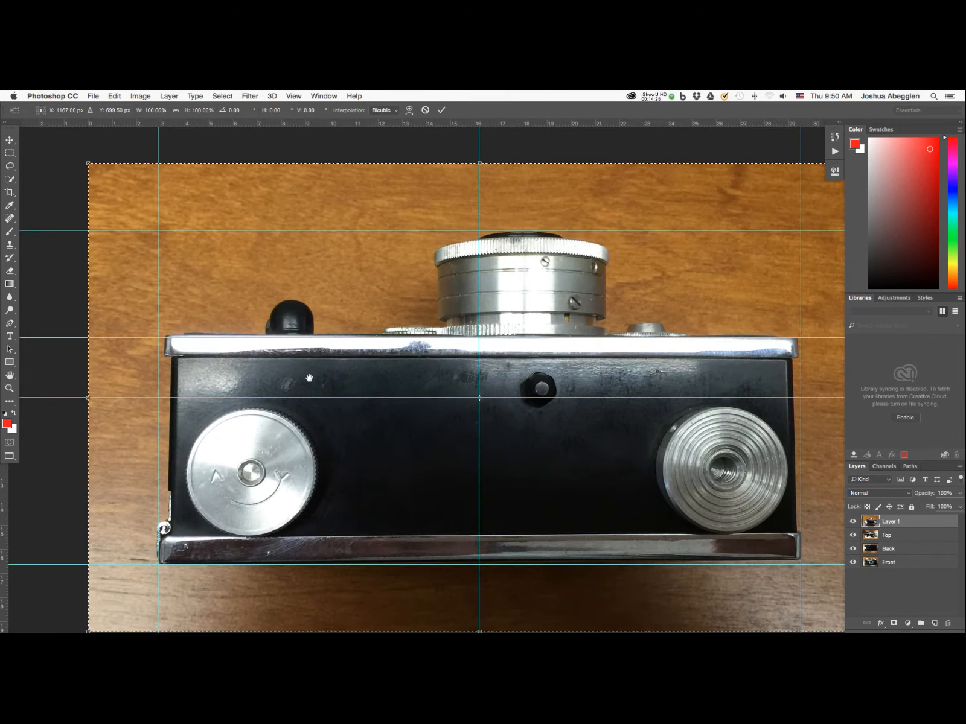
{"action": "left_click_drag", "start_coordinate": [392, 320], "coordinate": [435, 544]}
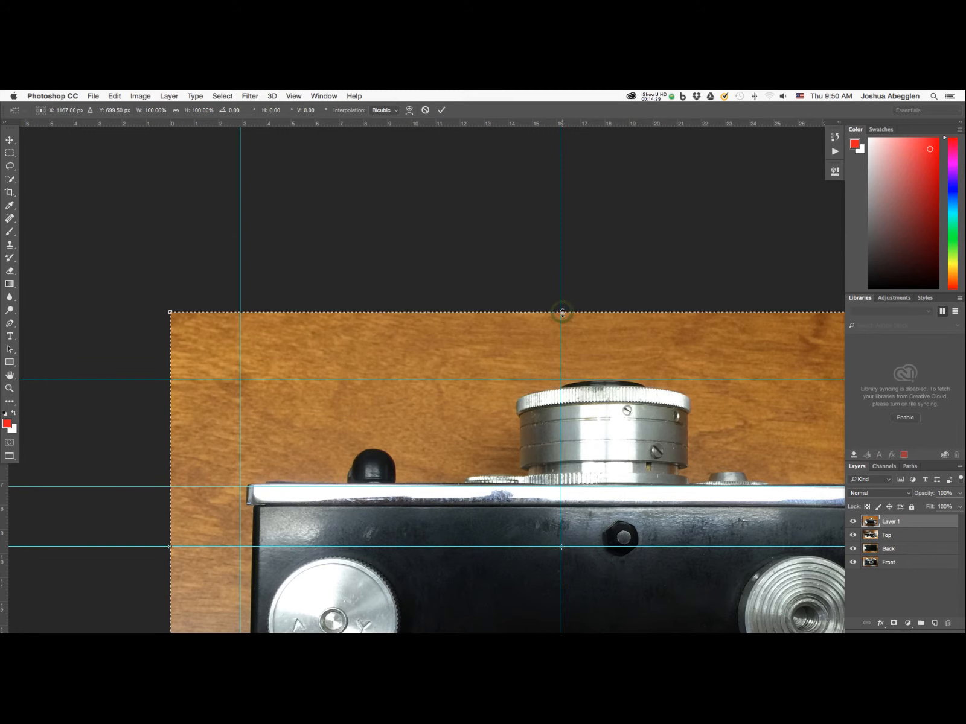
{"action": "left_click_drag", "start_coordinate": [170, 313], "coordinate": [160, 314]}
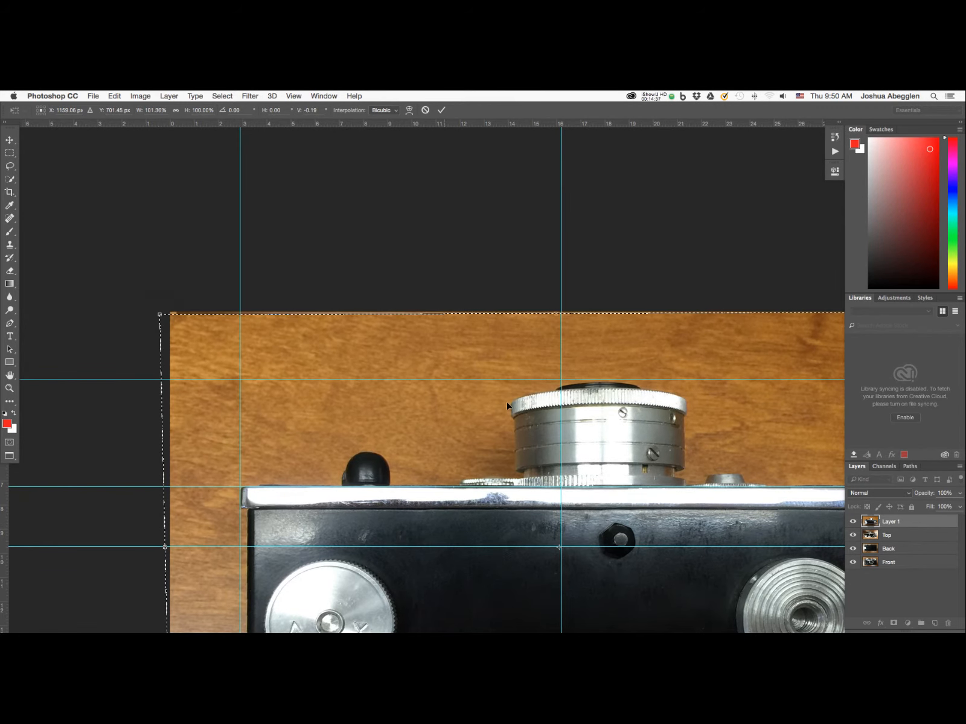
Step: Distort the bottom view's upper right and lower right corners so the camera's right end lines up with the right vertical guide
{"action": "left_click_drag", "start_coordinate": [623, 541], "coordinate": [371, 534]}
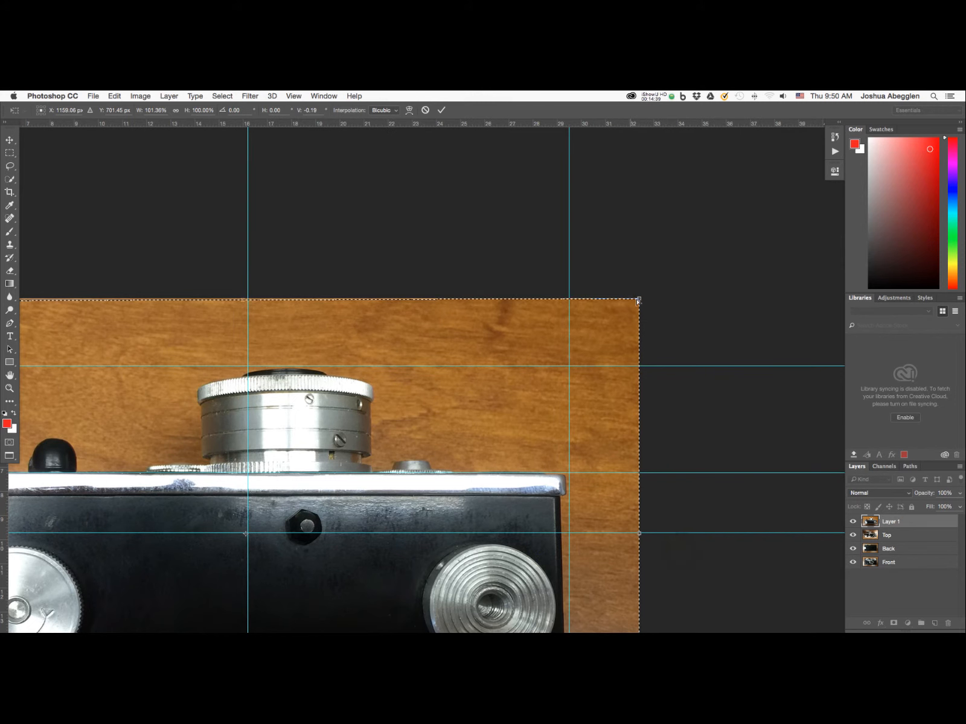
{"action": "left_click_drag", "start_coordinate": [638, 300], "coordinate": [646, 295], "text": "ctrl"}
{"action": "left_click_drag", "start_coordinate": [667, 531], "coordinate": [670, 354]}
{"action": "left_click_drag", "start_coordinate": [644, 591], "coordinate": [642, 593], "text": "ctrl"}
{"action": "left_click_drag", "start_coordinate": [686, 409], "coordinate": [681, 462]}
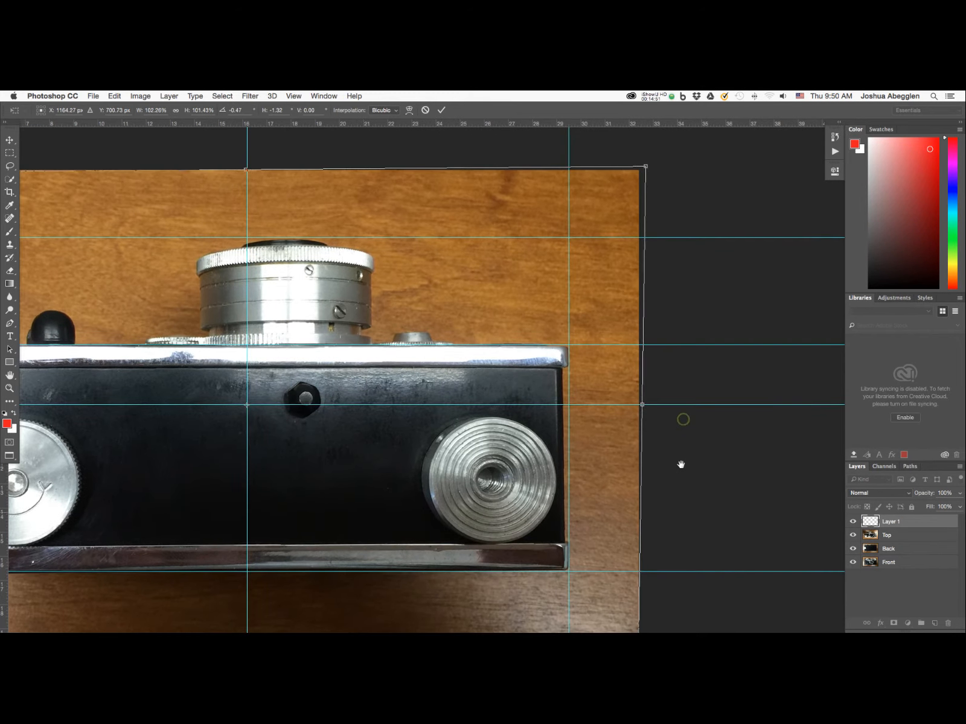
{"action": "left_click_drag", "start_coordinate": [645, 164], "coordinate": [648, 162], "text": "ctrl"}
{"action": "left_click_drag", "start_coordinate": [669, 496], "coordinate": [669, 446]}
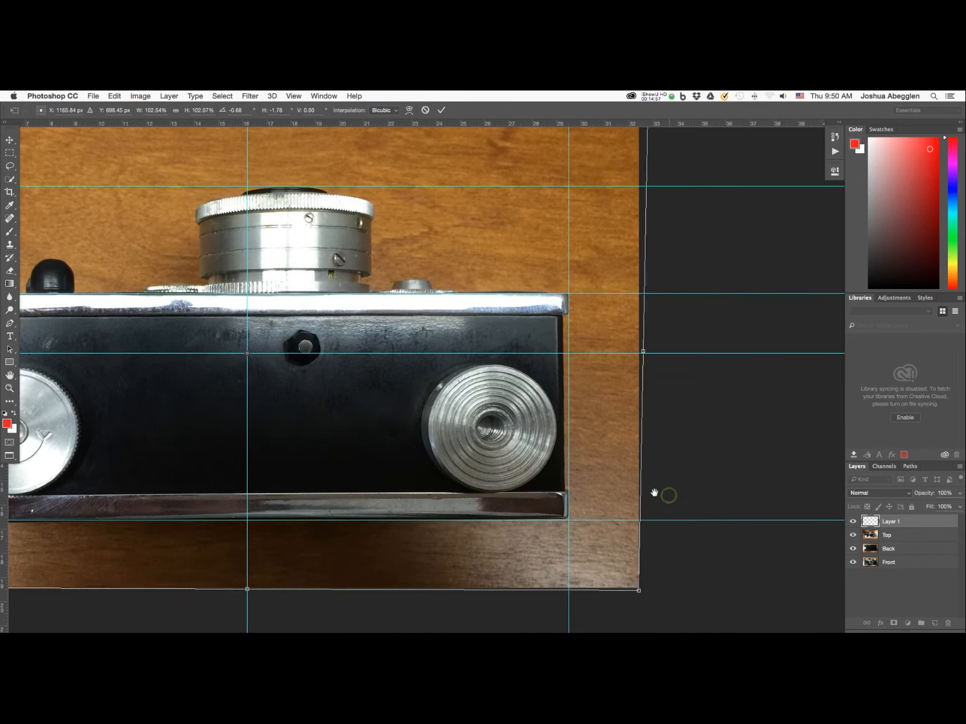
{"action": "left_click_drag", "start_coordinate": [639, 592], "coordinate": [640, 594], "text": "ctrl"}
Step: Distort the bottom view's lower left corner slightly inward to level the camera's lower edge on the guide, and apply the transform
{"action": "left_click_drag", "start_coordinate": [439, 547], "coordinate": [683, 546]}
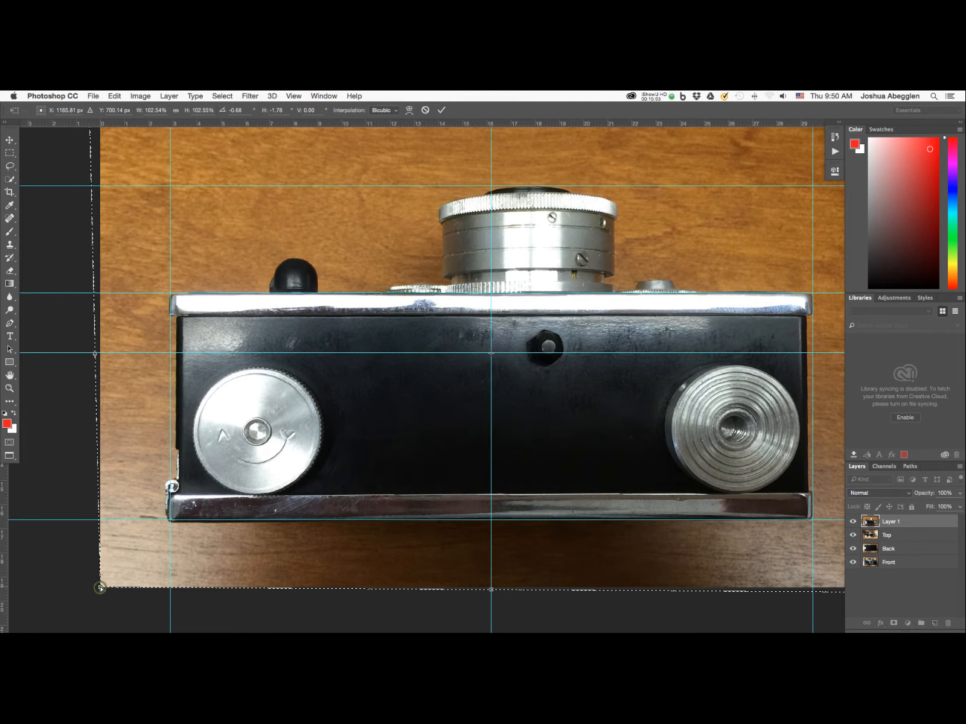
{"action": "left_click_drag", "start_coordinate": [100, 587], "coordinate": [105, 586], "text": "ctrl"}
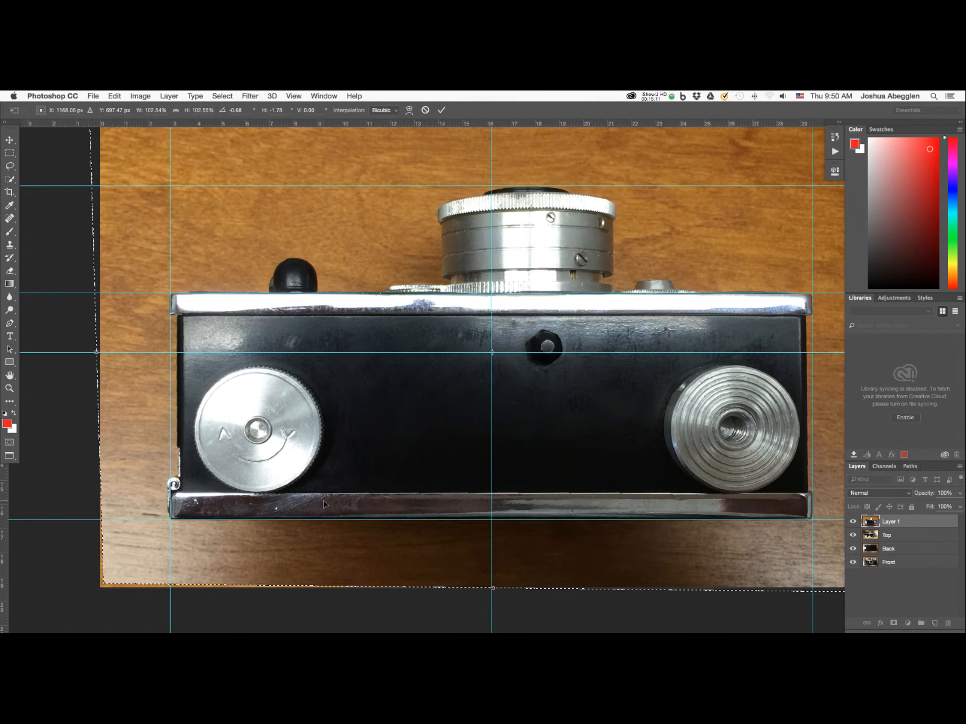
{"action": "key", "text": "Return"}
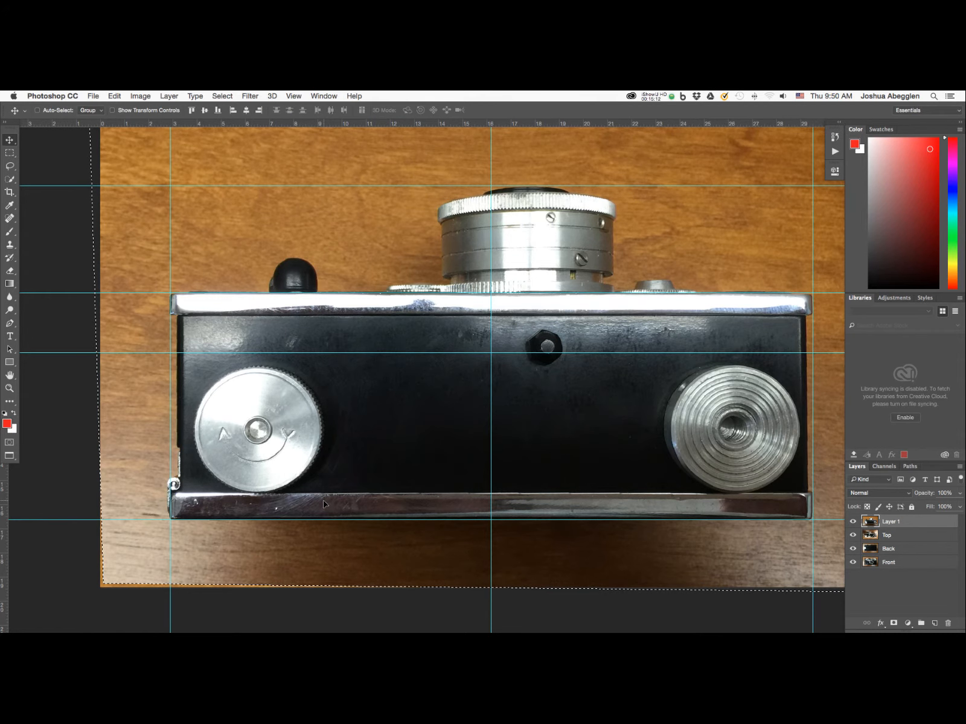
Step: Rename the pasted layer as Bottom and deselect the selection
{"action": "double_click", "coordinate": [891, 523]}
{"action": "type", "text": "Bottom"}
{"action": "key", "text": "super+minus"}
{"action": "key", "text": "super+z"}
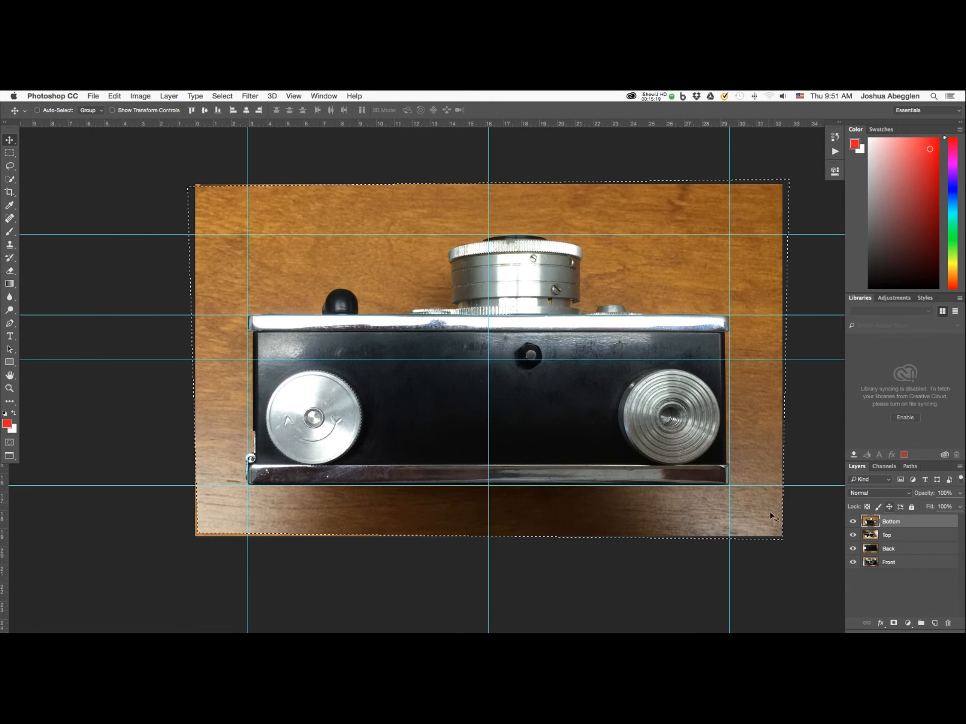
{"action": "key", "text": "super+d"}
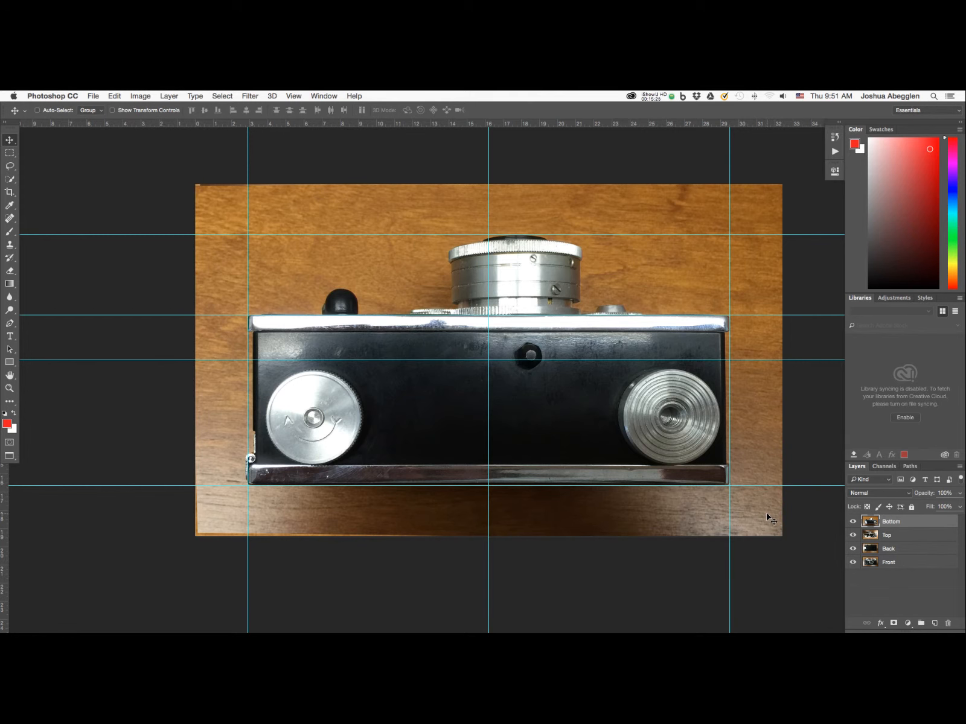
Step: Find the source photo of the camera's bottom view among the open documents and close it without saving its changes
{"action": "key", "text": "super+grave"}
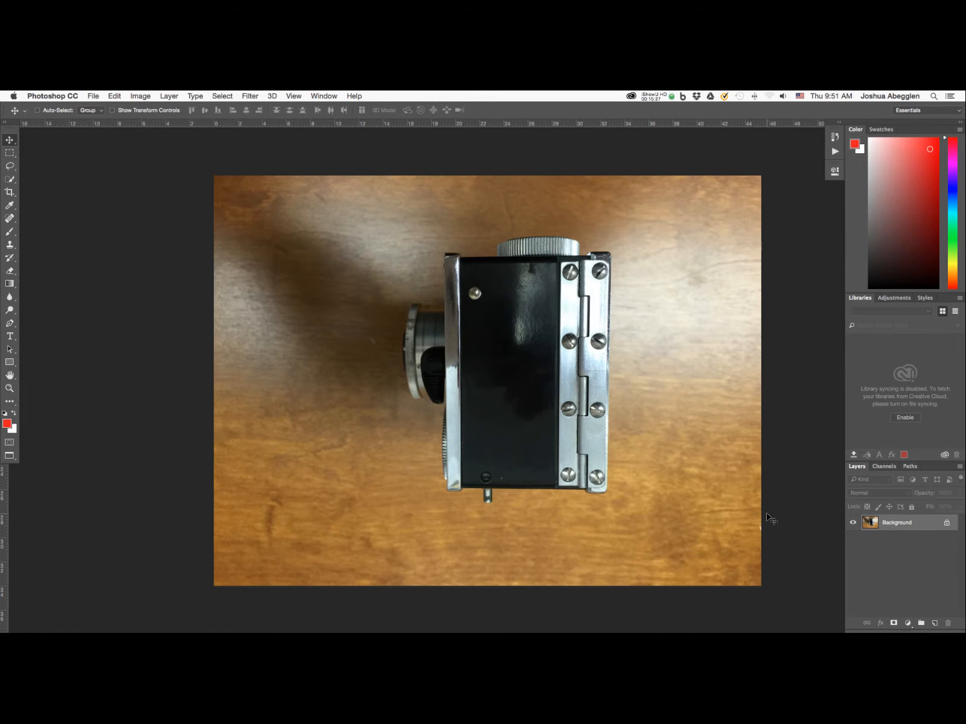
{"action": "key", "text": "super+grave"}
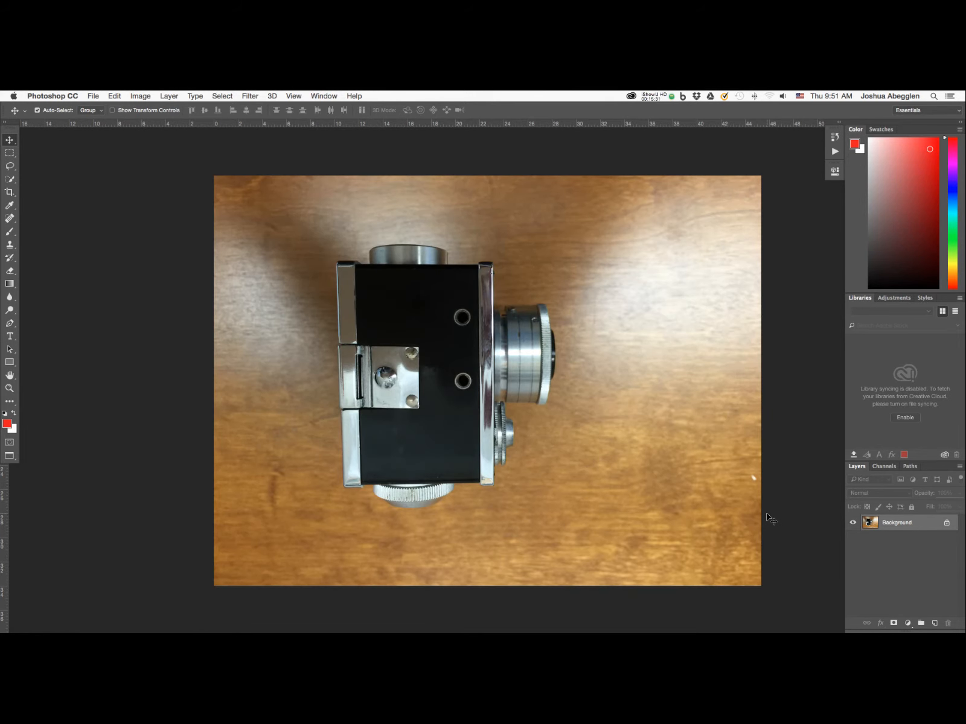
{"action": "key", "text": "super+grave"}
{"action": "key", "text": "super+a"}
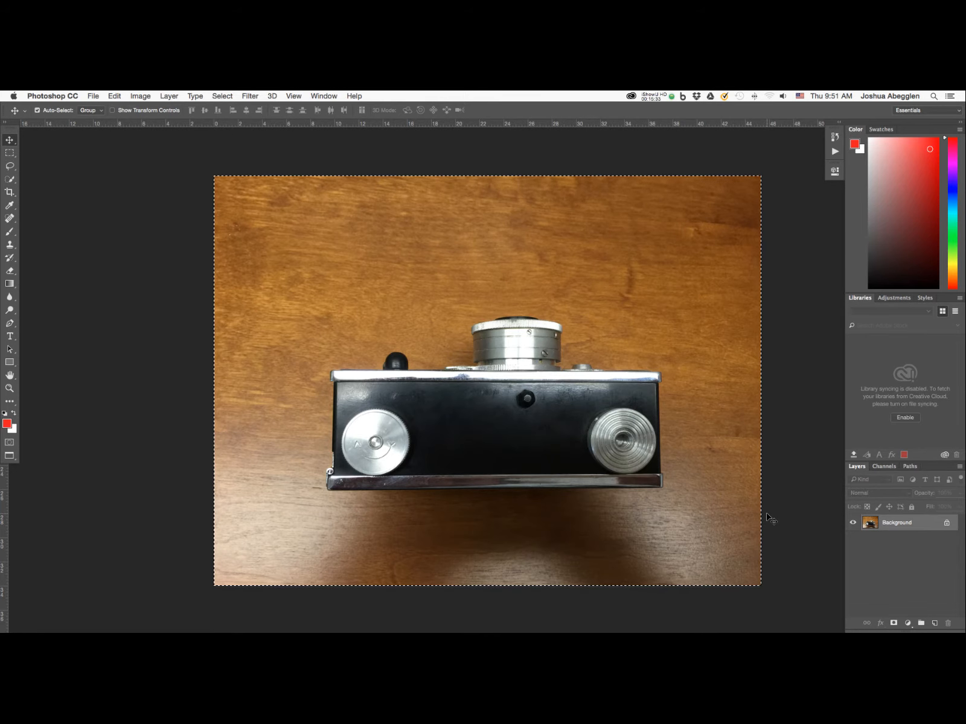
{"action": "key", "text": "super+w"}
{"action": "left_click", "coordinate": [449, 278]}
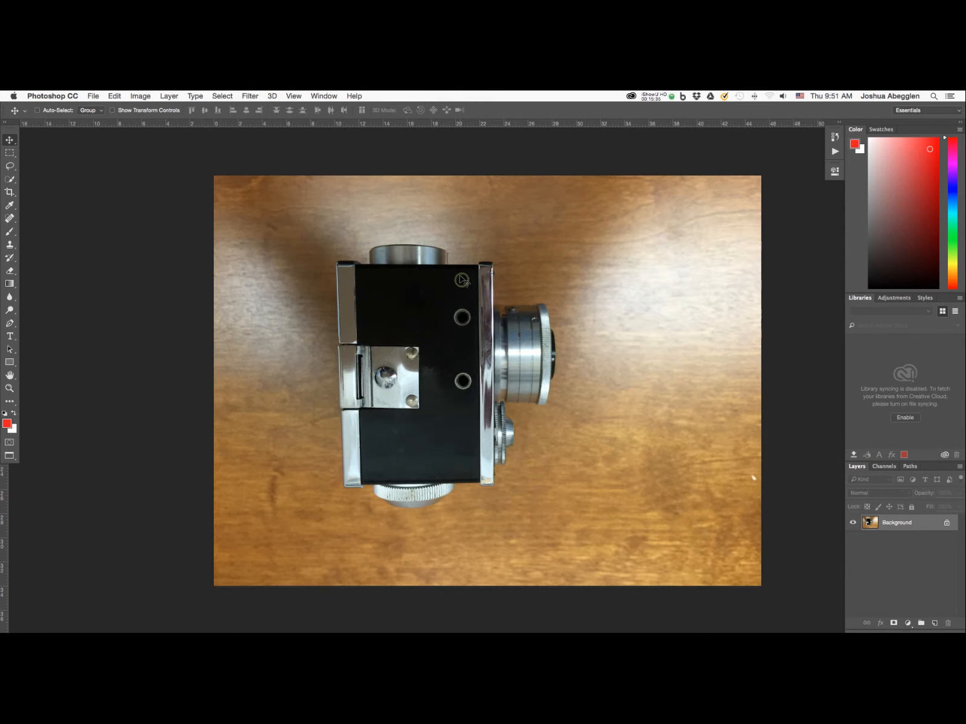
{"action": "key", "text": "super+w"}
Step: Return the workspace to the standard screen mode that shows the document tabs
{"action": "key", "text": "super+grave"}
{"action": "key", "text": "f"}
{"action": "key", "text": "f"}
{"action": "key", "text": "f"}
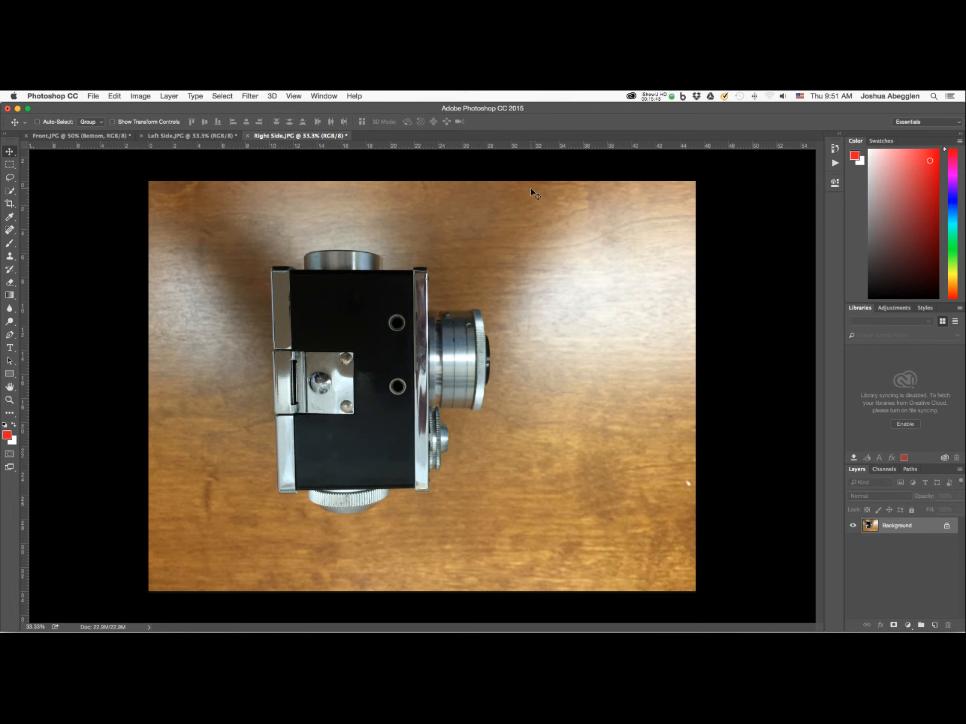
Step: Copy the whole Left Side.JPG photo and paste it into Front.JPG as a new layer above Bottom
{"action": "left_click", "coordinate": [209, 137]}
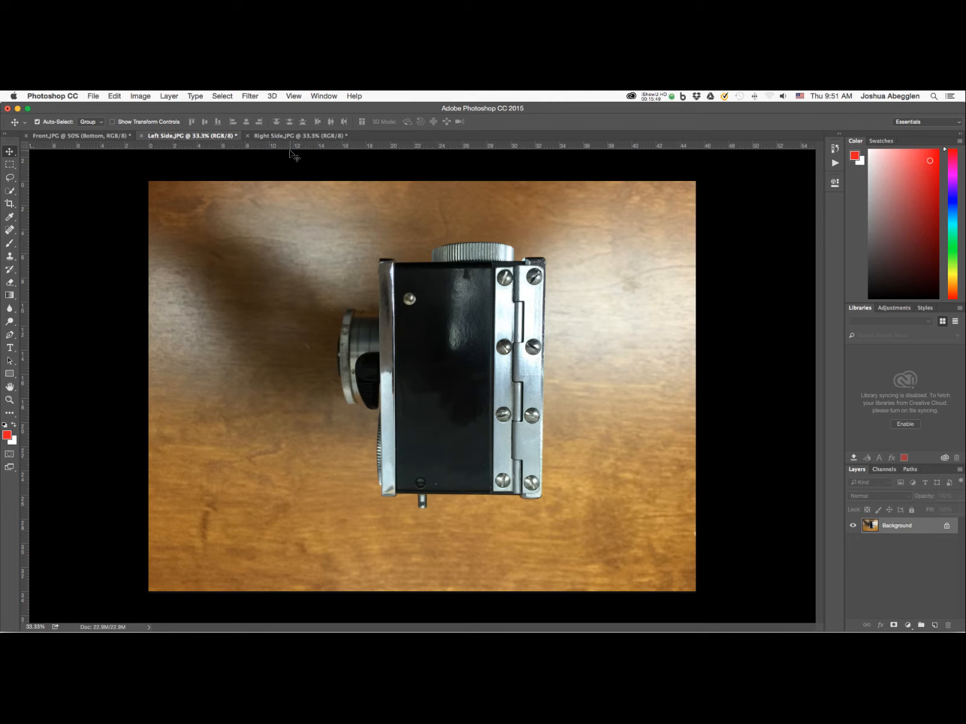
{"action": "key", "text": "super+a"}
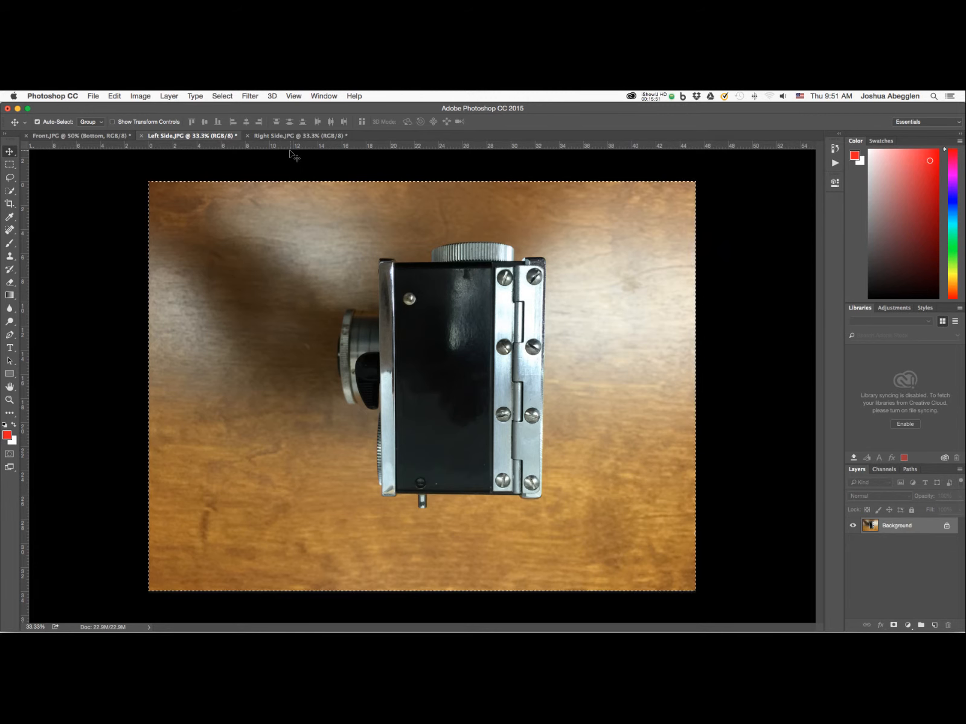
{"action": "key", "text": "super+c"}
{"action": "key", "text": "ctrl+Tab"}
{"action": "key", "text": "ctrl+Tab"}
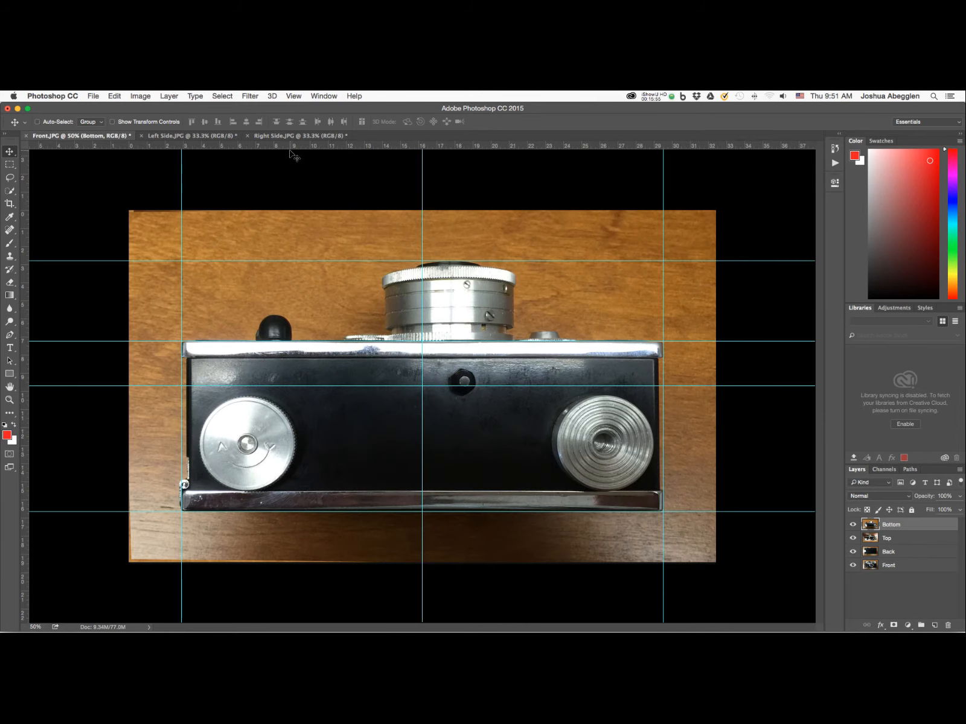
{"action": "key", "text": "super"}
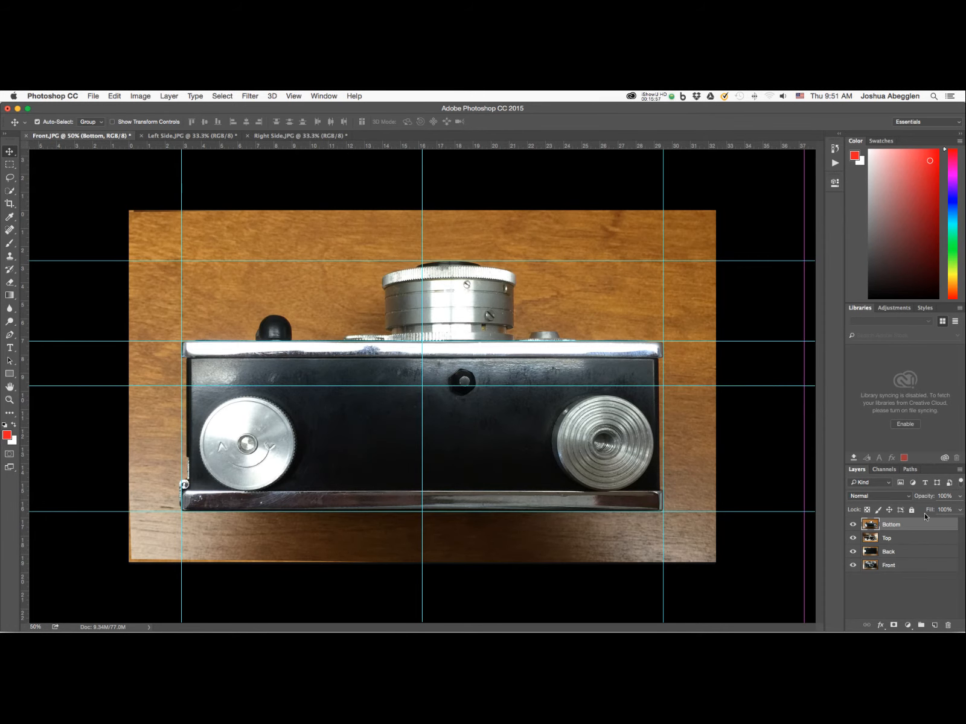
{"action": "key", "text": "super+v"}
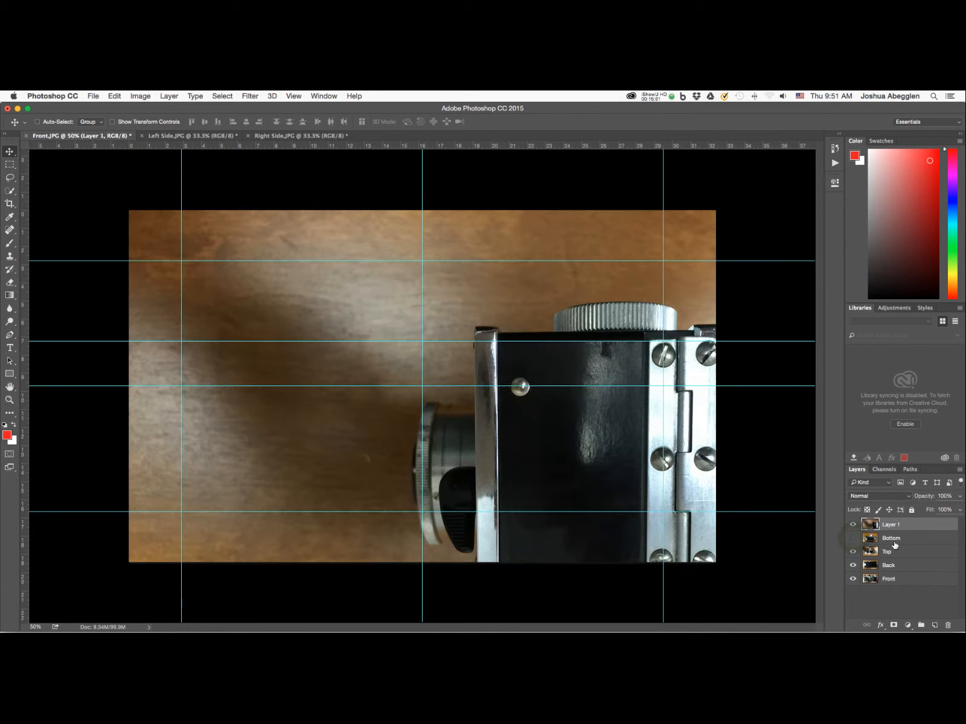
Step: Hide the Bottom, Top and Back layers and move the left side view's lower right camera corner to the right vertical and lowest horizontal guides
{"action": "left_click", "coordinate": [853, 565]}
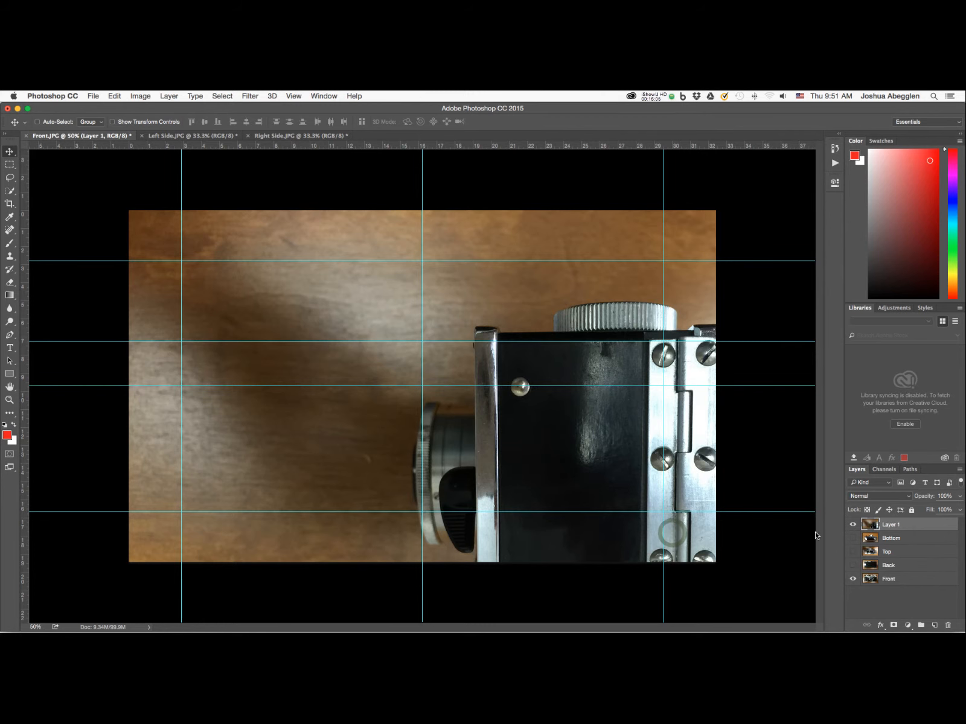
{"action": "left_click_drag", "start_coordinate": [622, 549], "coordinate": [566, 380]}
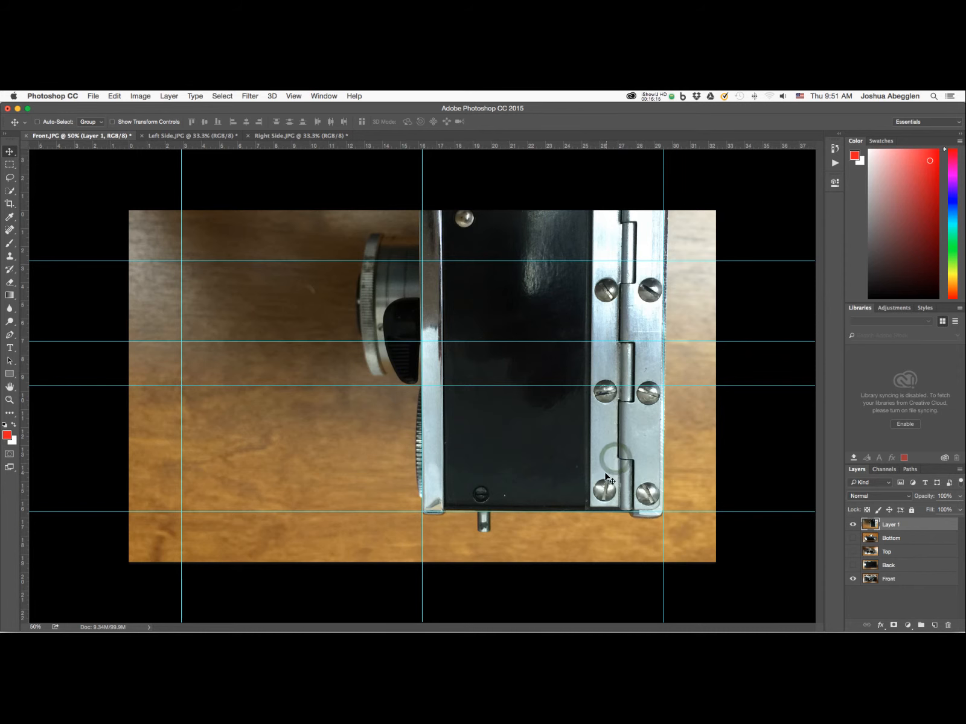
{"action": "left_click_drag", "start_coordinate": [622, 498], "coordinate": [638, 466]}
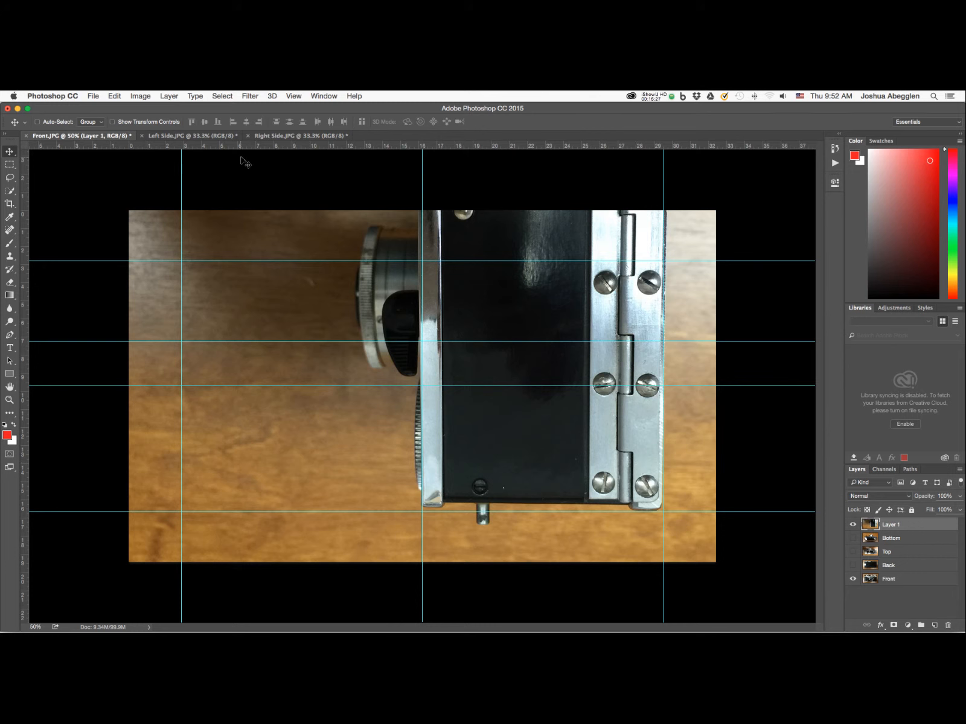
Step: Rotate the left side view 180° and move its lower left camera corner to where the left vertical and lowest horizontal guides cross
{"action": "key", "text": "super+t"}
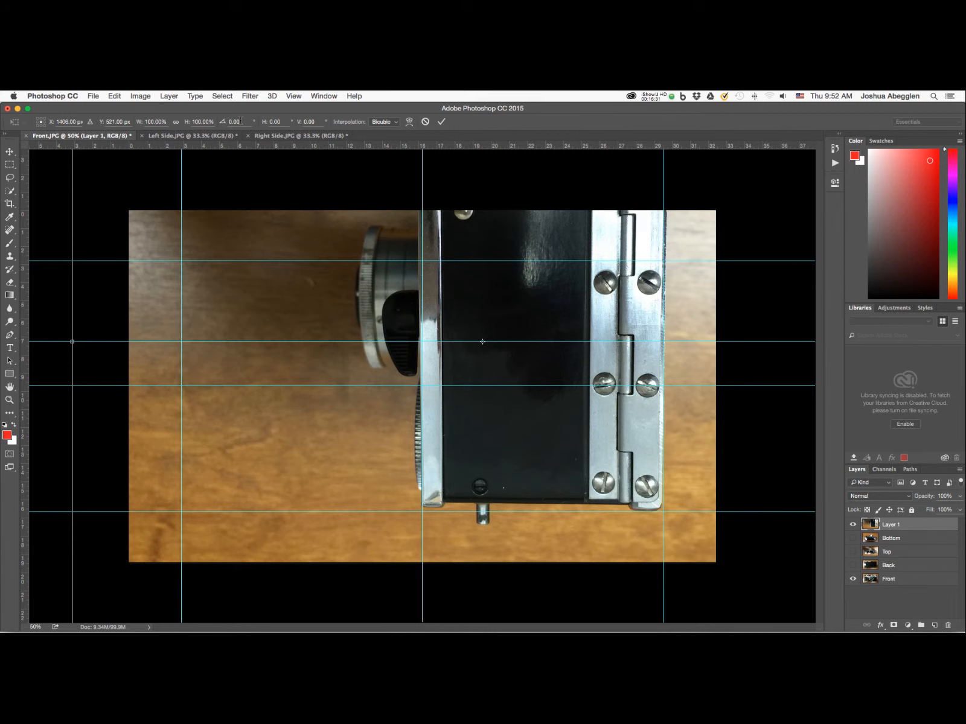
{"action": "type", "text": "180"}
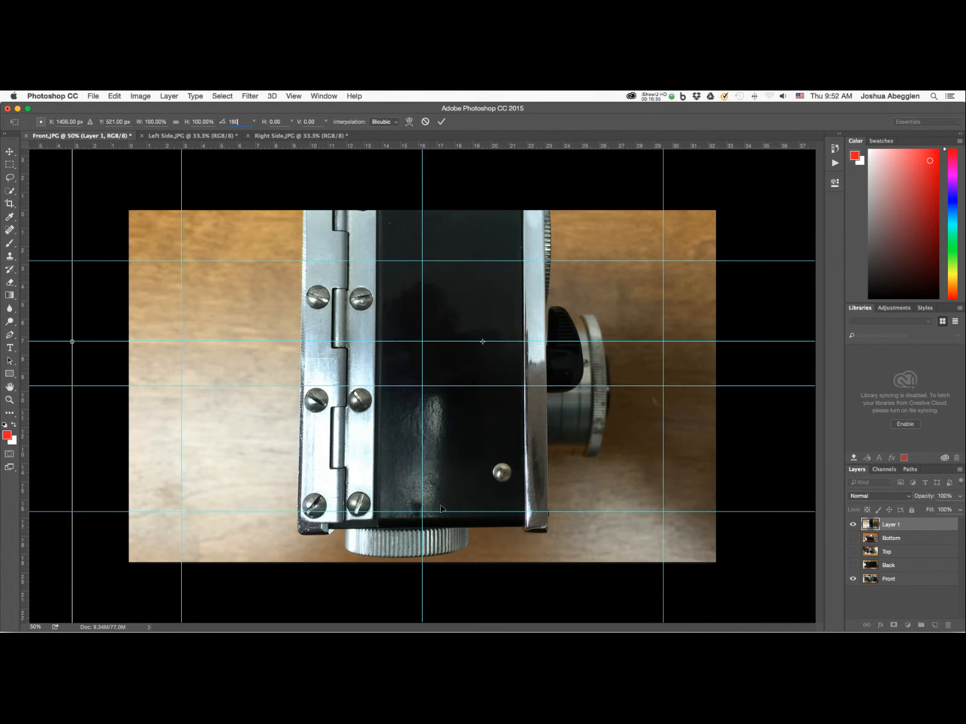
{"action": "left_click_drag", "start_coordinate": [369, 501], "coordinate": [255, 478]}
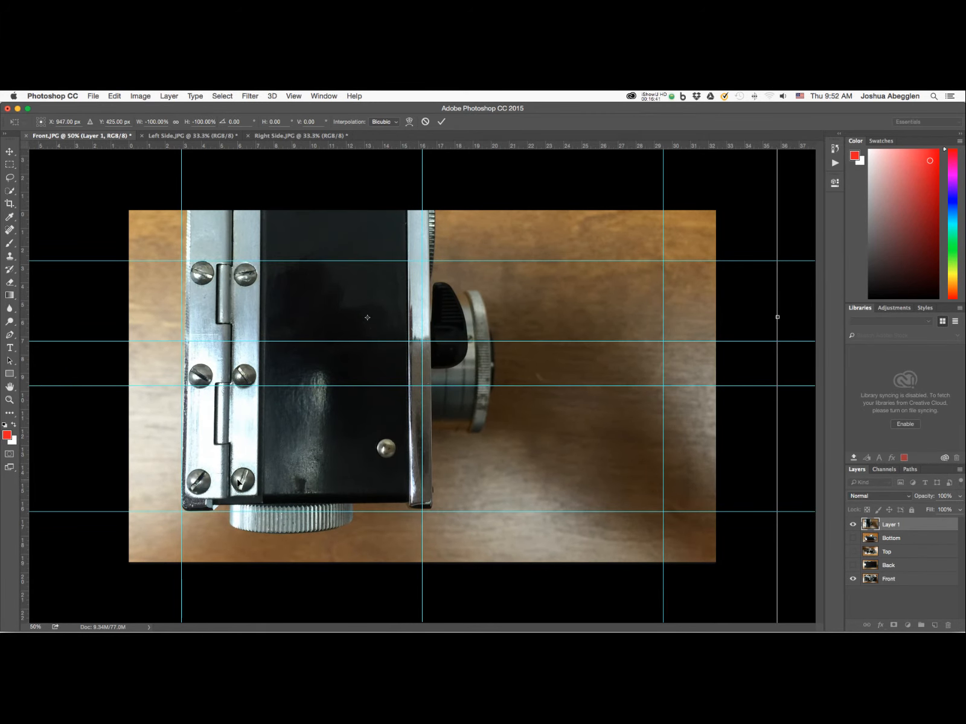
{"action": "key", "text": "Down"}
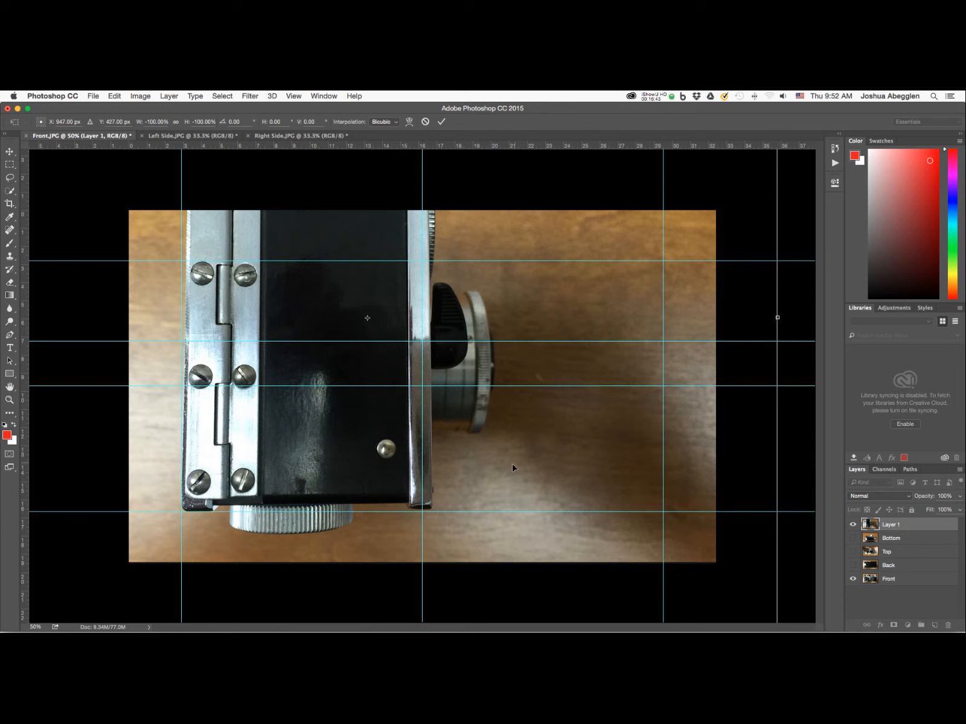
Step: Scale the left side view proportionally to about 69.5% around its lower left camera corner so its height fits between the outer horizontal guides
{"action": "left_click_drag", "start_coordinate": [360, 321], "coordinate": [181, 511]}
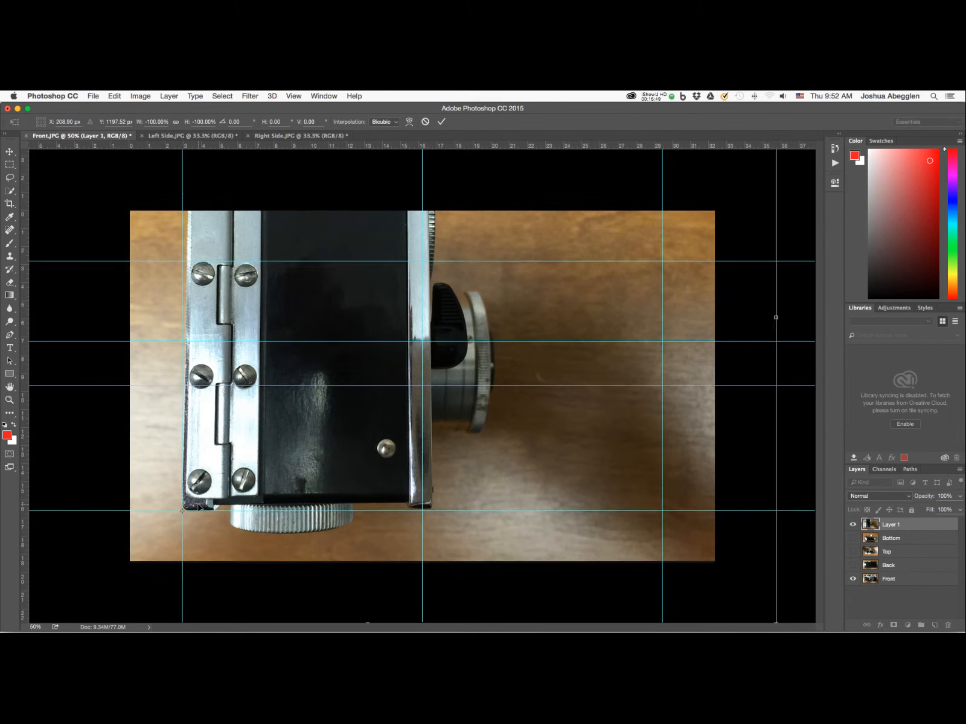
{"action": "key", "text": "super+minus"}
{"action": "left_click", "coordinate": [520, 409]}
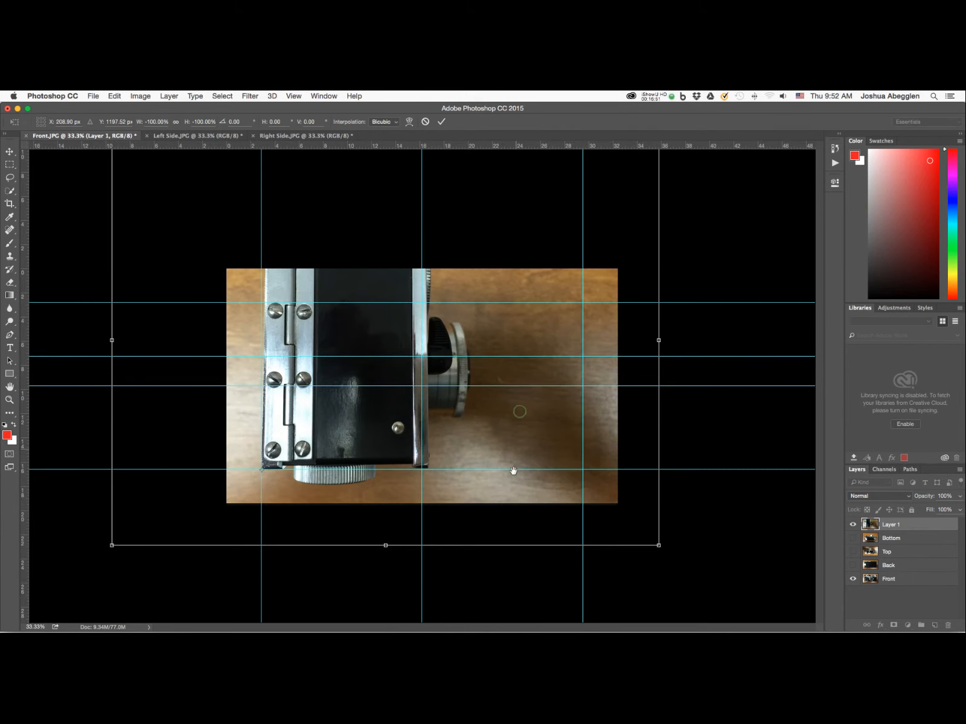
{"action": "key", "text": "super+minus"}
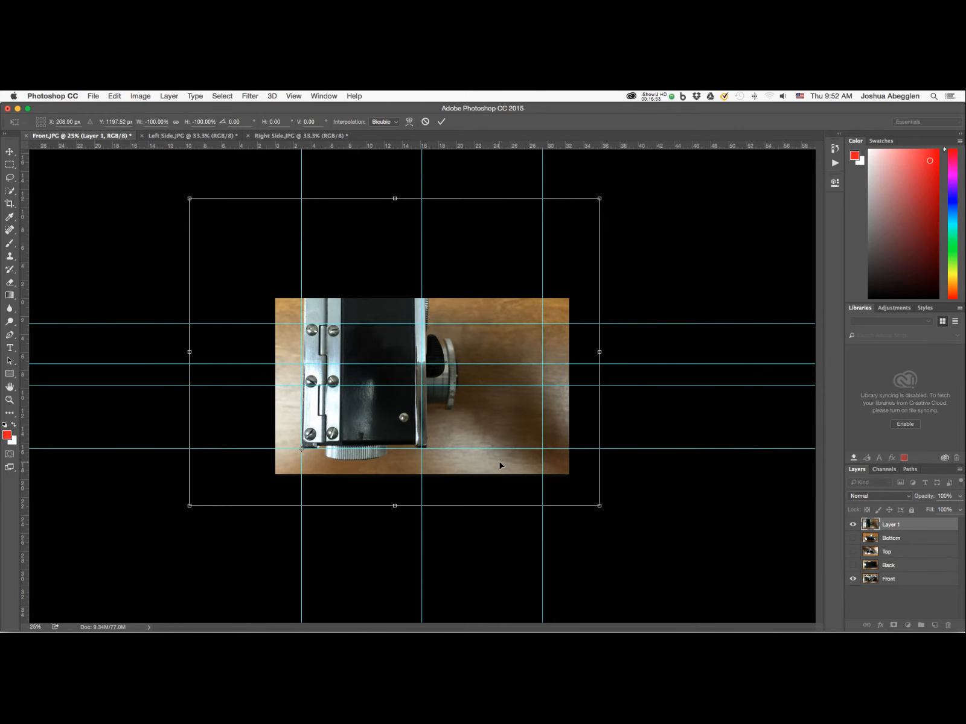
{"action": "left_click_drag", "start_coordinate": [599, 197], "coordinate": [492, 253]}
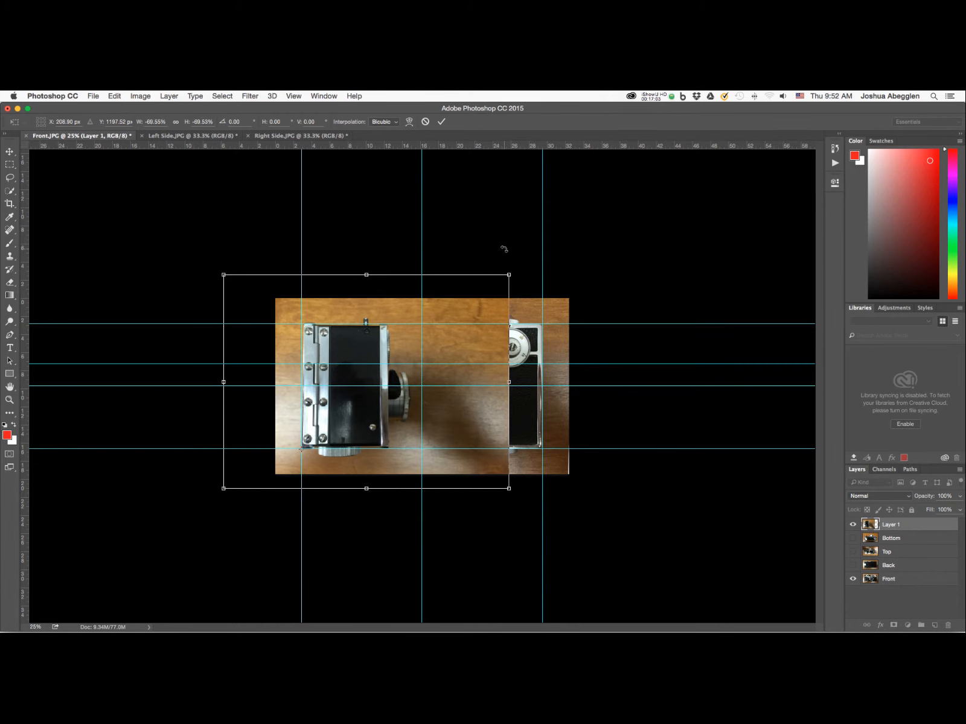
{"action": "key", "text": "super+equal"}
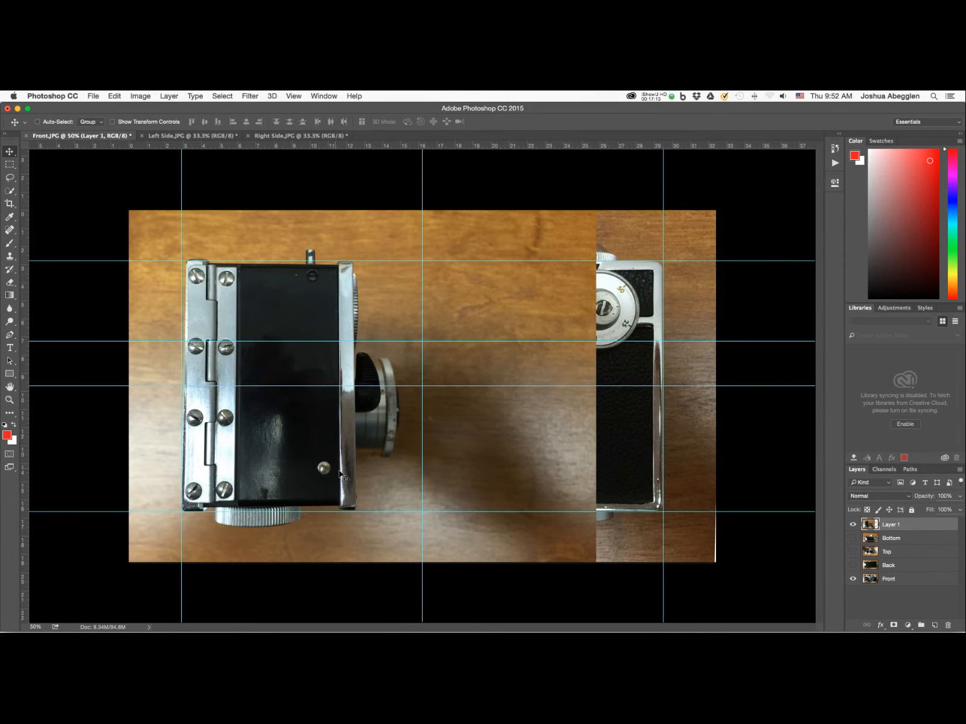
{"action": "left_click_drag", "start_coordinate": [335, 473], "coordinate": [484, 490]}
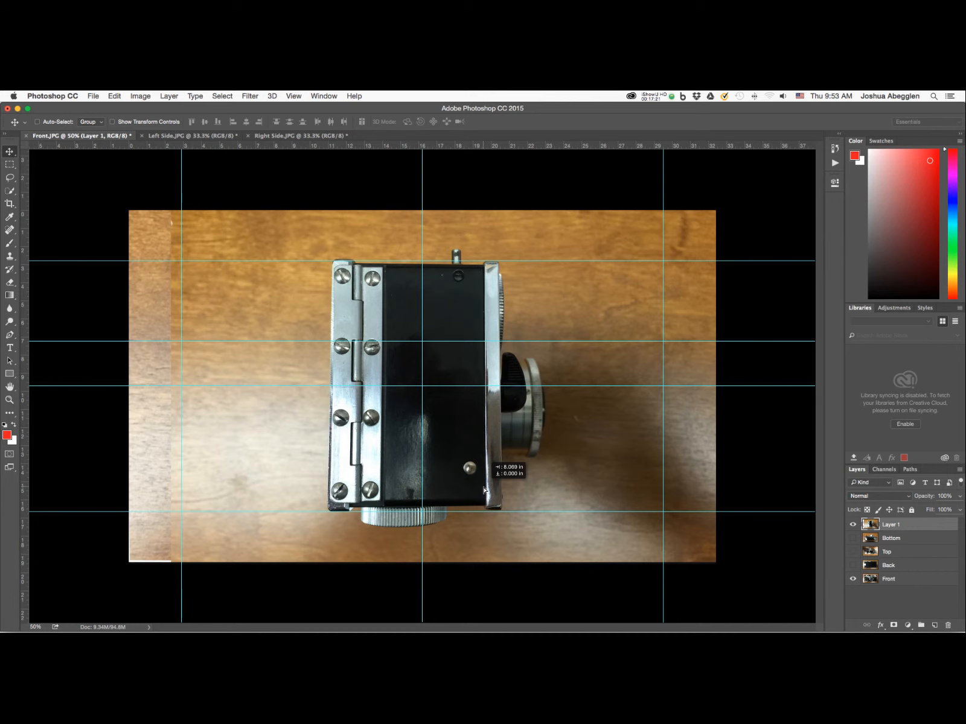
{"action": "left_click_drag", "start_coordinate": [484, 490], "coordinate": [483, 490]}
{"action": "key", "text": "super+z"}
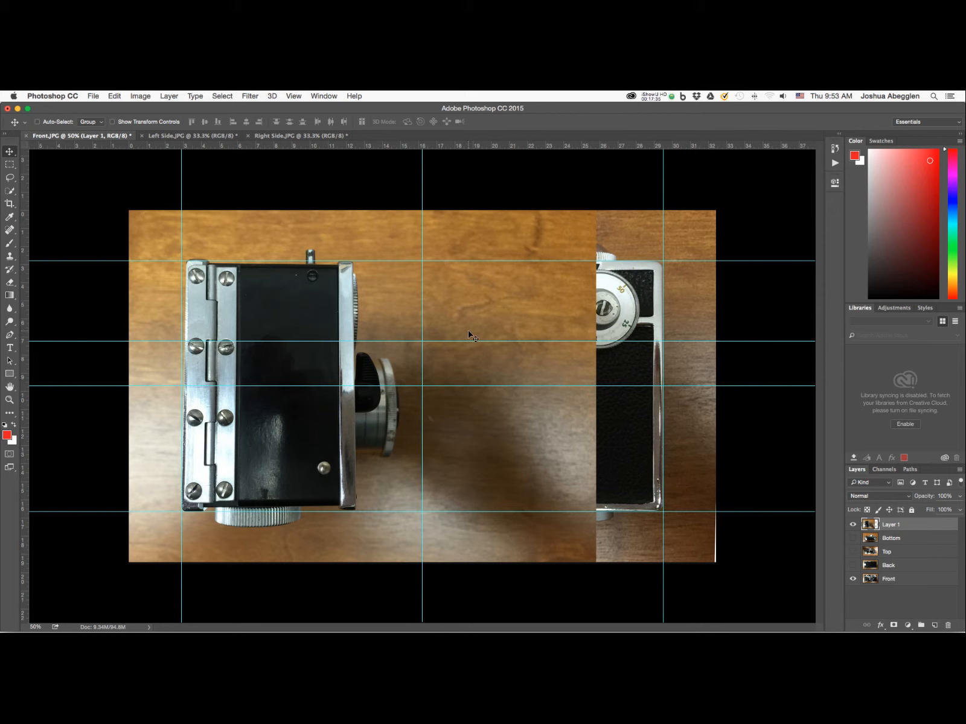
Step: Select the left half of Layer 1 up to the centre vertical guide and cut it onto its own layer
{"action": "key", "text": "m"}
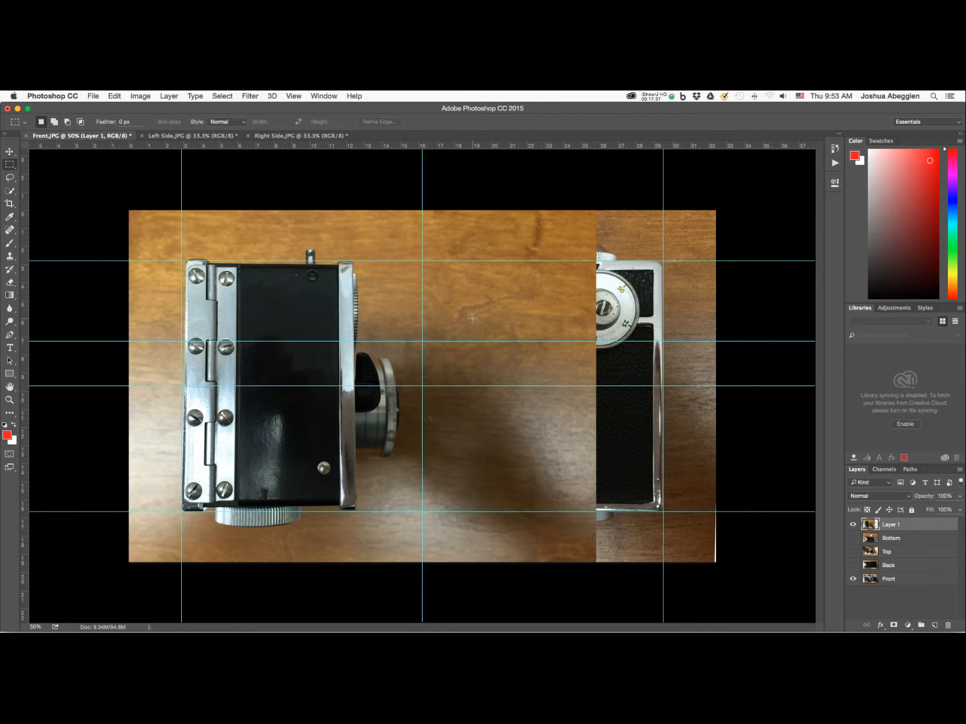
{"action": "left_click_drag", "start_coordinate": [131, 204], "coordinate": [420, 568]}
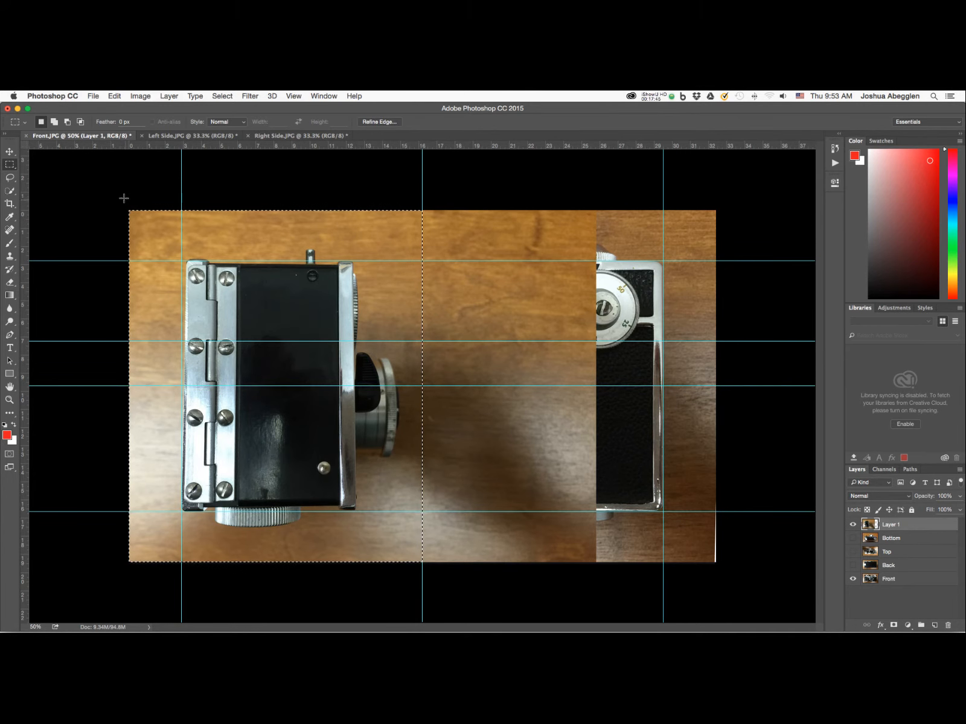
{"action": "left_click_drag", "start_coordinate": [124, 198], "coordinate": [423, 553]}
{"action": "key", "text": "shift+super+j"}
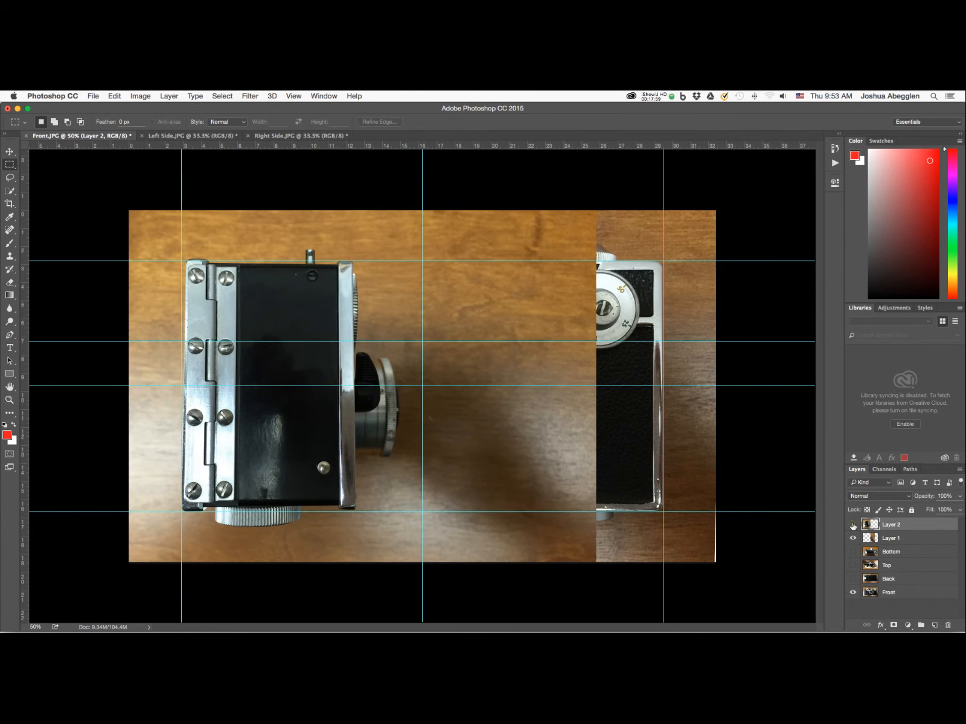
Step: Delete Layer 1 with the leftover right part of the photo, keeping Layer 2 visible and selected
{"action": "left_click", "coordinate": [854, 524]}
{"action": "left_click", "coordinate": [853, 538]}
{"action": "left_click", "coordinate": [853, 538]}
{"action": "left_click", "coordinate": [853, 538]}
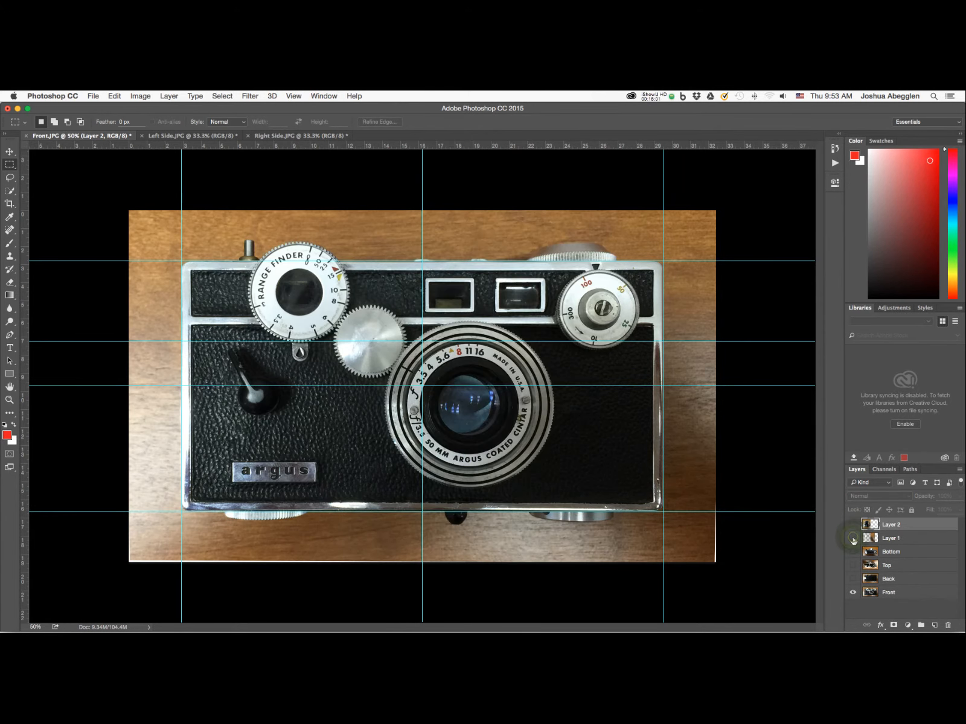
{"action": "left_click", "coordinate": [853, 538]}
{"action": "left_click_drag", "start_coordinate": [922, 542], "coordinate": [948, 626]}
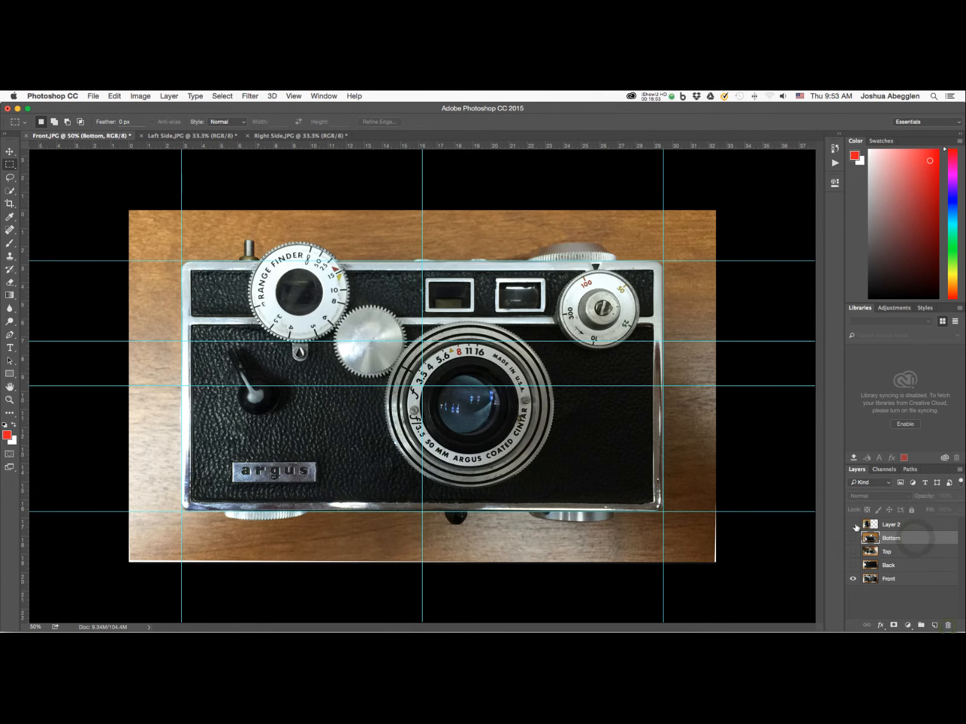
{"action": "left_click", "coordinate": [853, 524]}
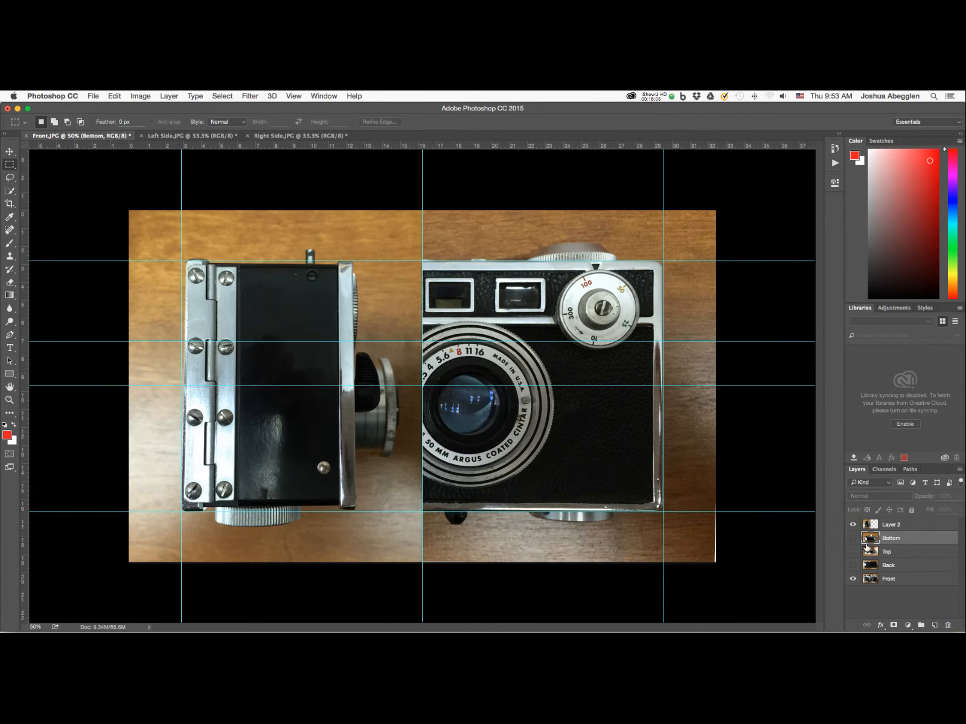
{"action": "left_click", "coordinate": [911, 525]}
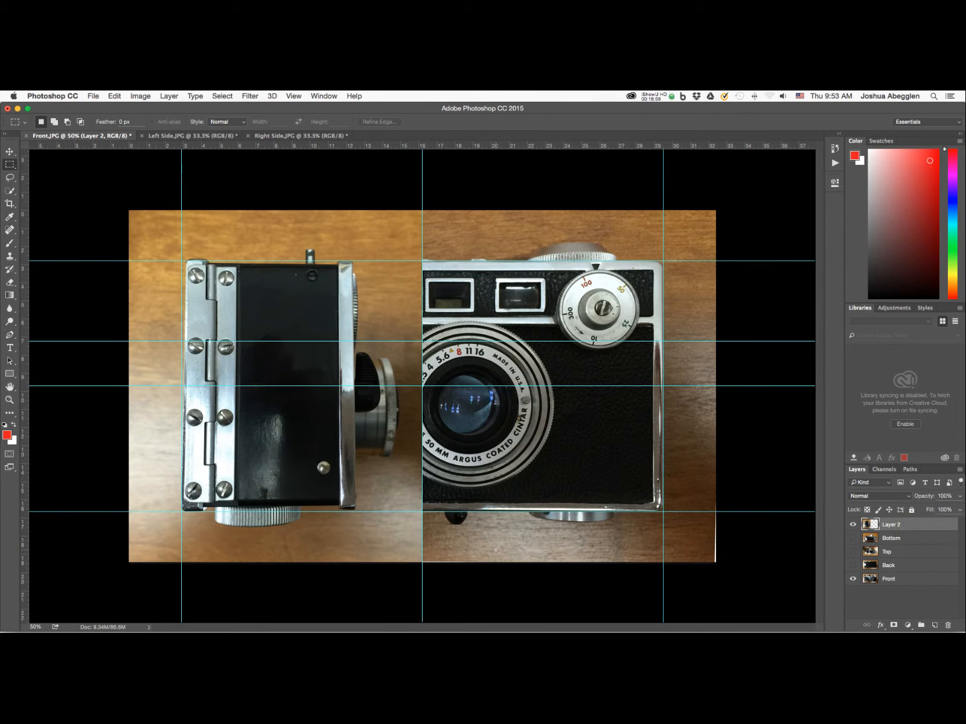
Step: Switch to the full screen mode with menus and distort Layer 2's upper left corner outward so the camera's left edge follows the left vertical guide
{"action": "key", "text": "super+t"}
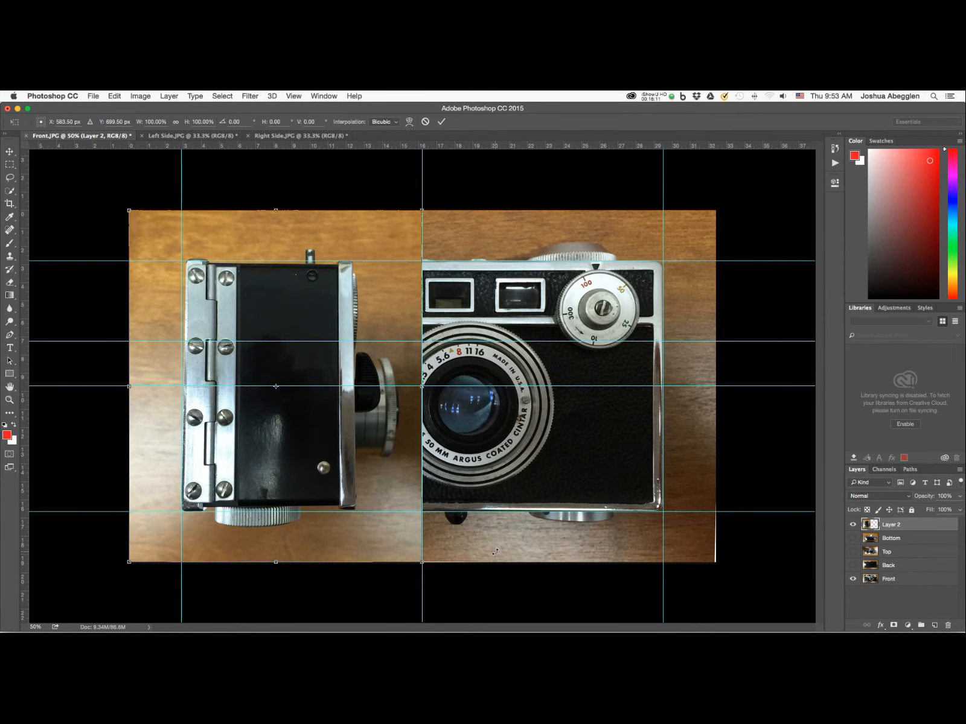
{"action": "key", "text": "super+plus"}
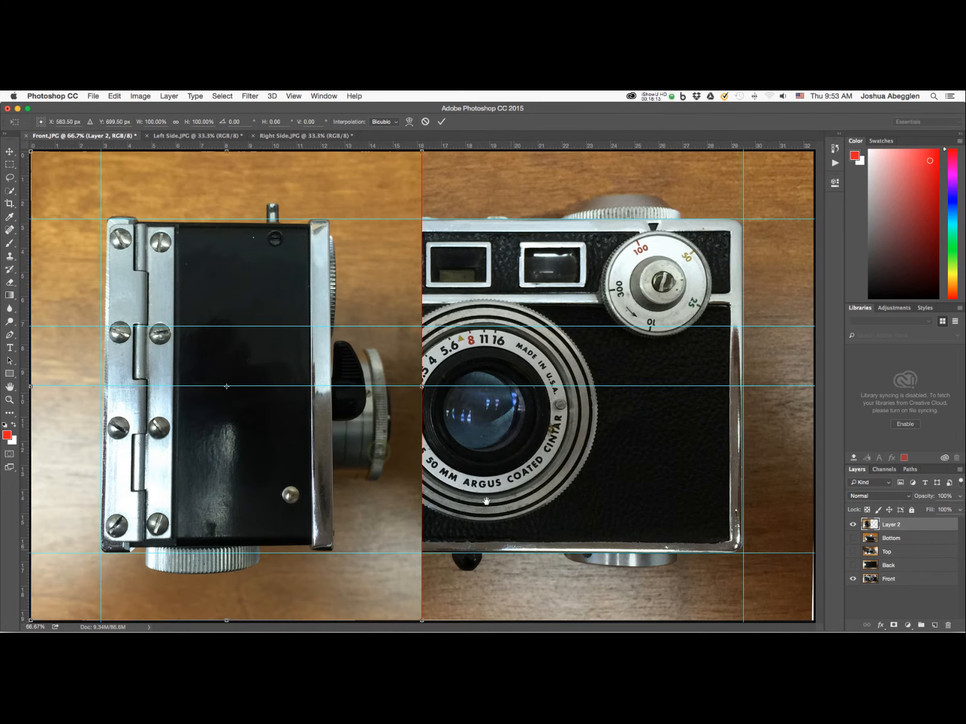
{"action": "key", "text": "Return"}
{"action": "key", "text": "f"}
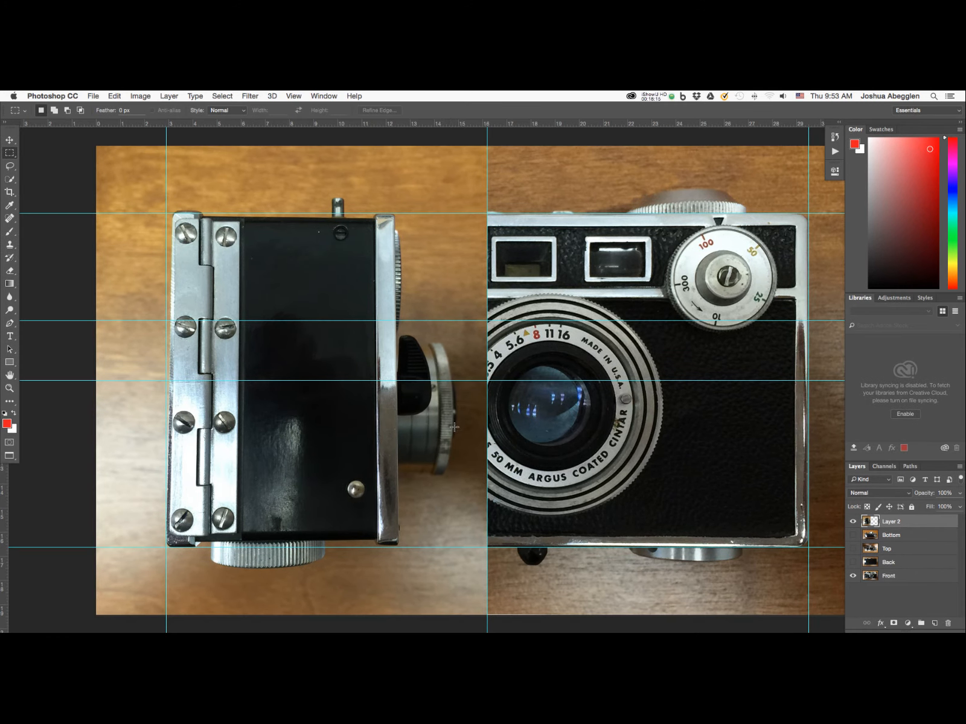
{"action": "scroll", "coordinate": [447, 477], "scroll_direction": "up", "scroll_amount": 3}
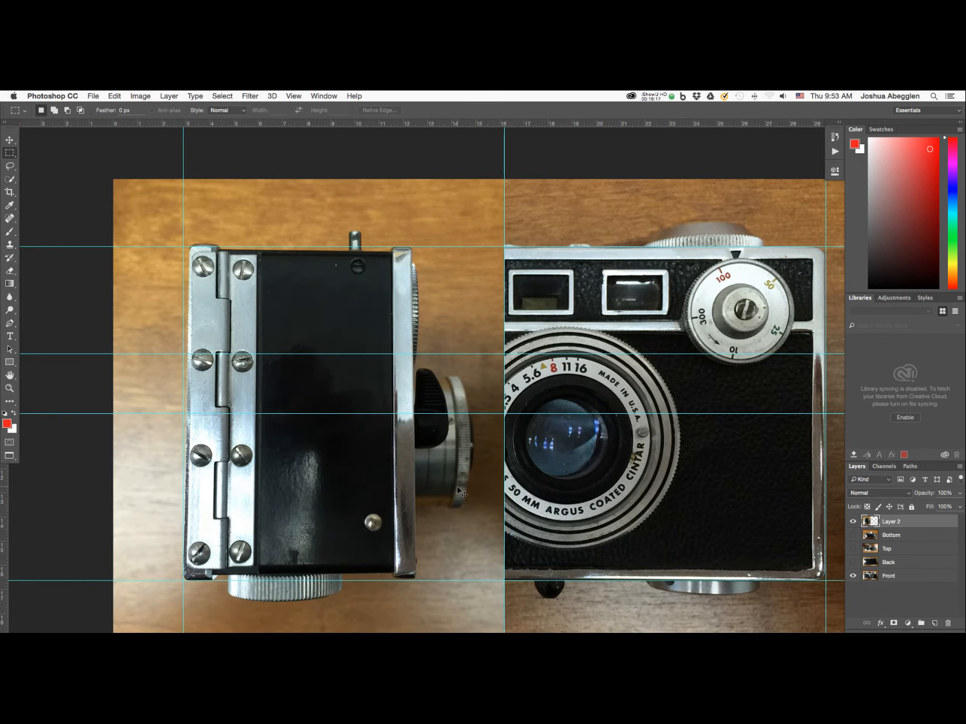
{"action": "key", "text": "super+t"}
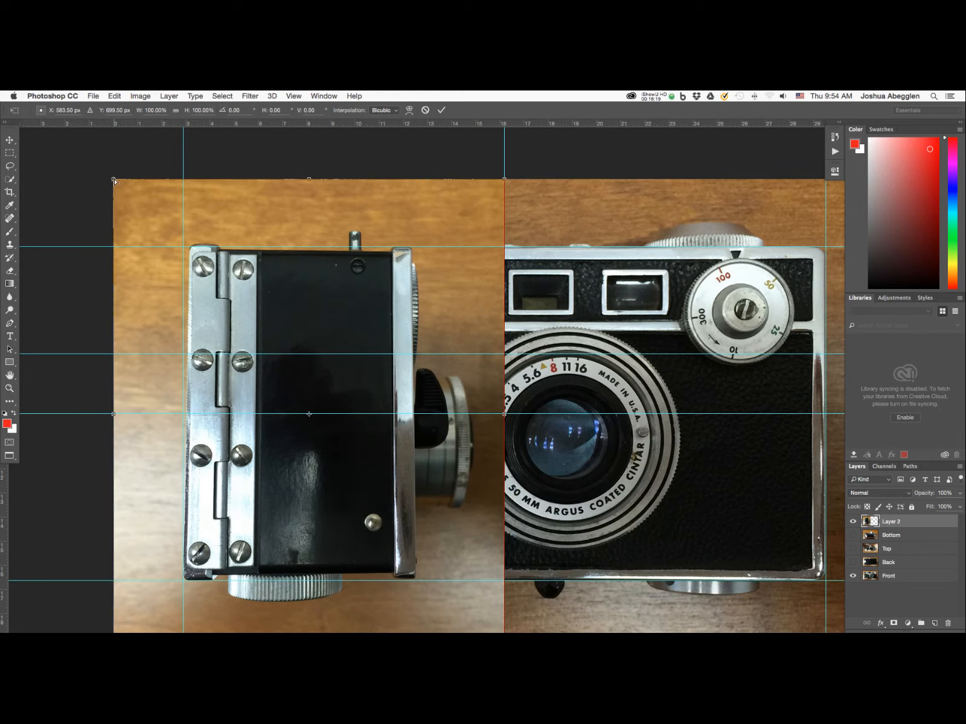
{"action": "left_click_drag", "start_coordinate": [114, 181], "coordinate": [106, 180], "text": "super"}
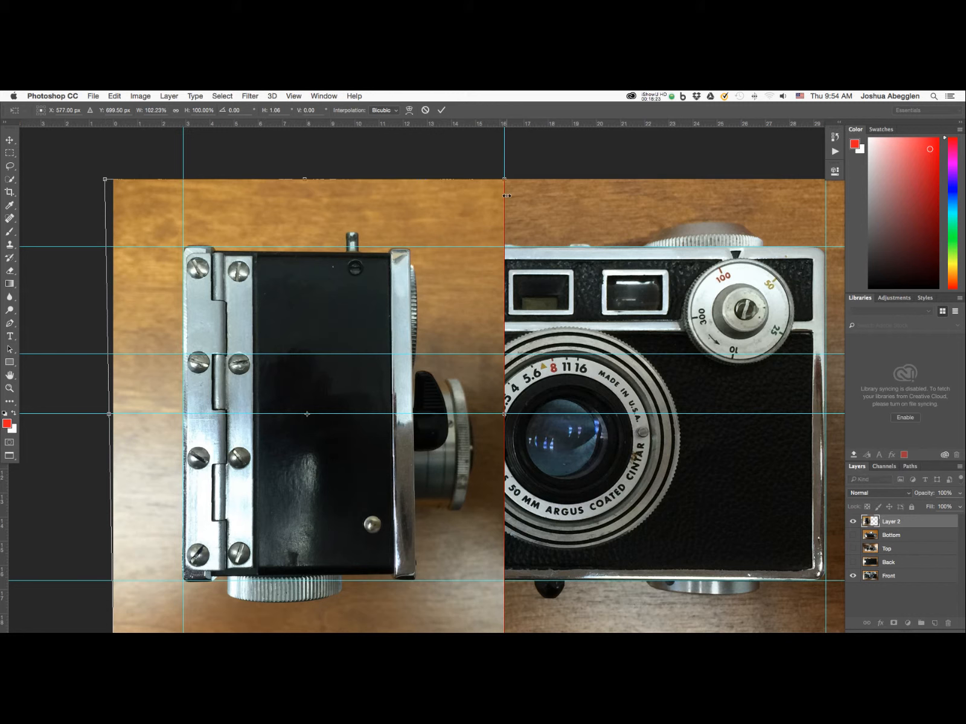
Step: Add a vertical guide at the side camera body's lower right edge and distort Layer 2's upper corners to align the body with it
{"action": "left_click_drag", "start_coordinate": [7, 548], "coordinate": [417, 585]}
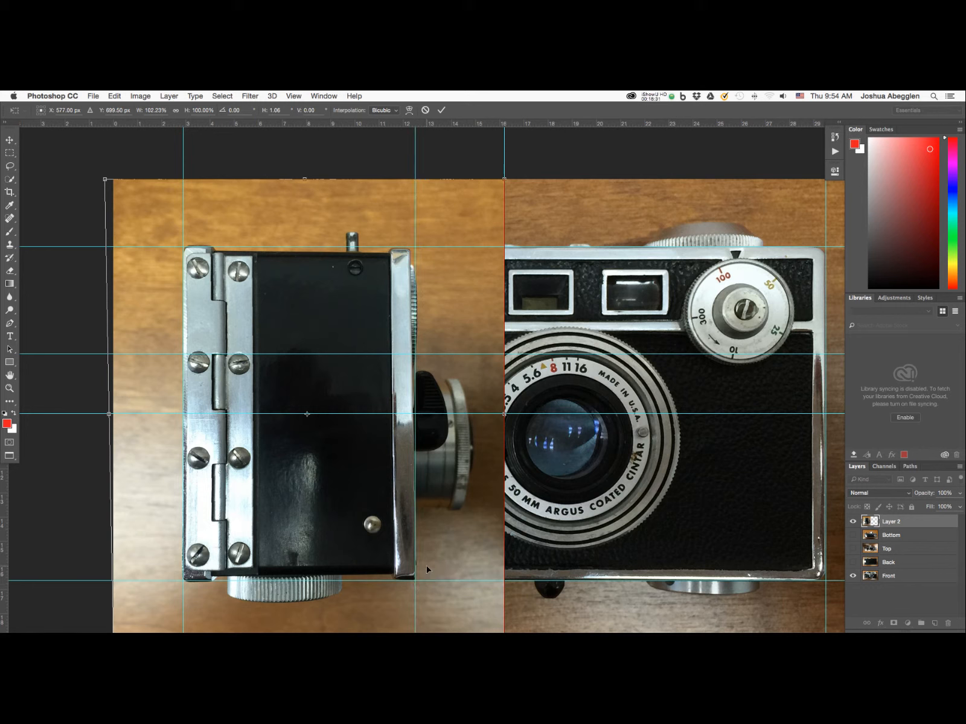
{"action": "left_click_drag", "start_coordinate": [504, 181], "coordinate": [514, 173]}
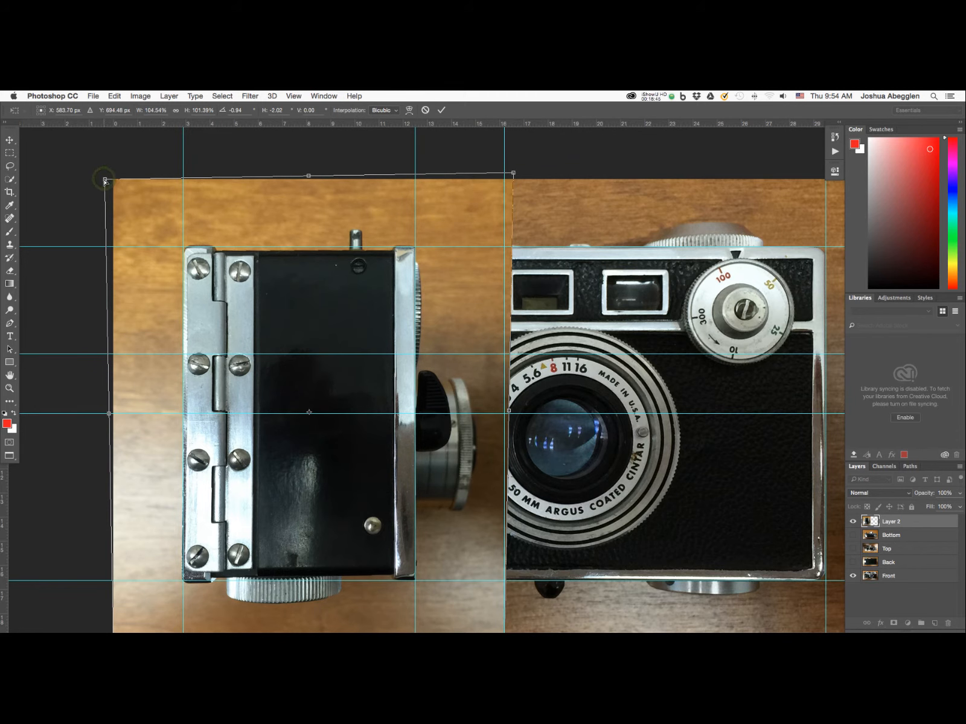
{"action": "left_click_drag", "start_coordinate": [105, 180], "coordinate": [105, 180]}
{"action": "scroll", "coordinate": [458, 538], "scroll_direction": "down", "scroll_amount": 5}
{"action": "scroll", "coordinate": [459, 538], "scroll_direction": "left", "scroll_amount": 2}
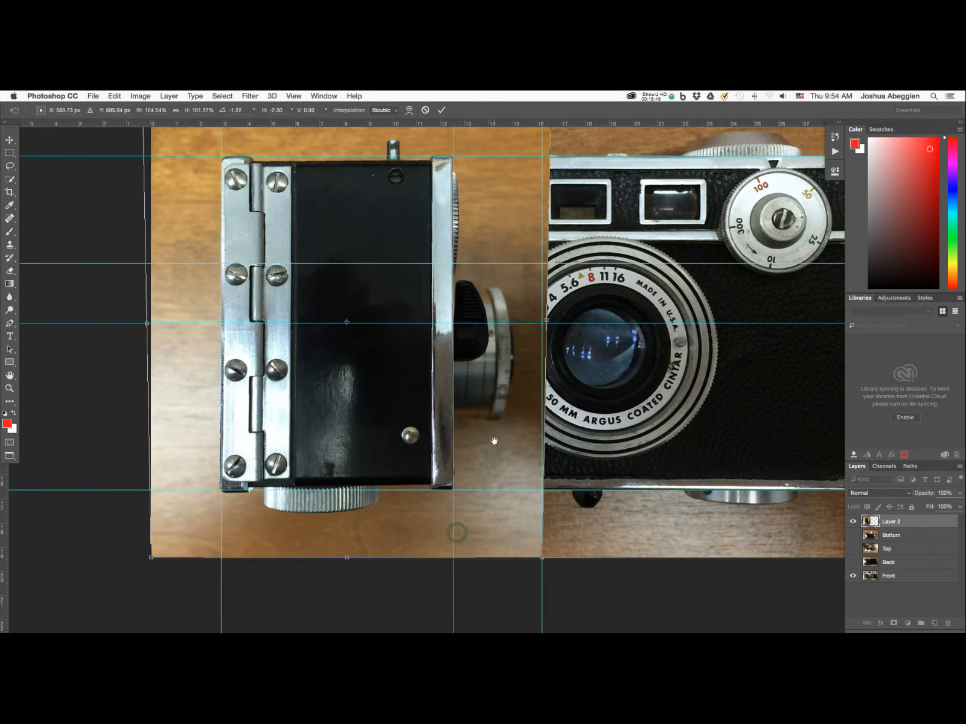
Step: Fine-tune Layer 2's lower left and upper right corners until the camera body fits the guides, and apply the distortion
{"action": "left_click_drag", "start_coordinate": [150, 557], "coordinate": [155, 555]}
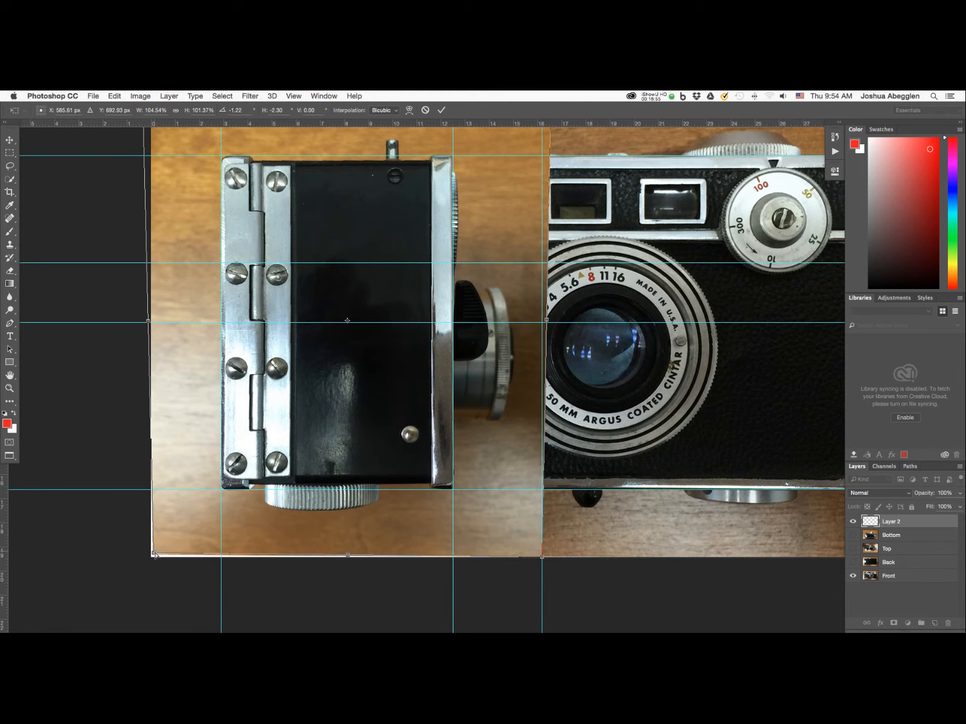
{"action": "scroll", "coordinate": [546, 400], "scroll_direction": "up", "scroll_amount": 3}
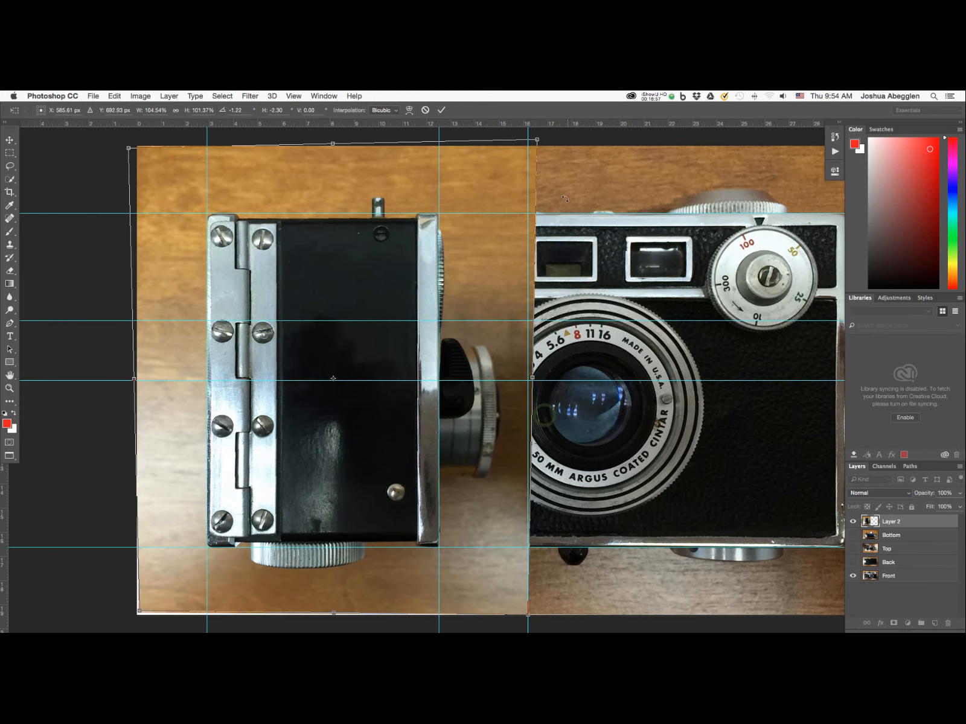
{"action": "left_click_drag", "start_coordinate": [538, 140], "coordinate": [542, 158]}
{"action": "key", "text": "super+z"}
{"action": "scroll", "coordinate": [575, 524], "scroll_direction": "down", "scroll_amount": 5}
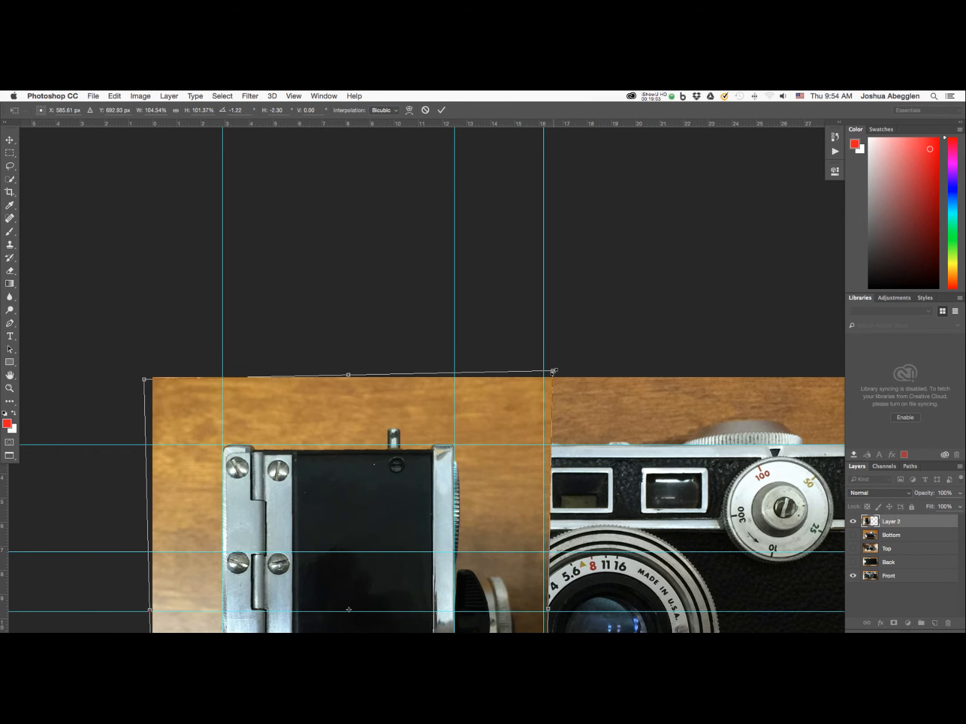
{"action": "left_click_drag", "start_coordinate": [552, 373], "coordinate": [556, 371]}
{"action": "scroll", "coordinate": [607, 420], "scroll_direction": "down", "scroll_amount": 9}
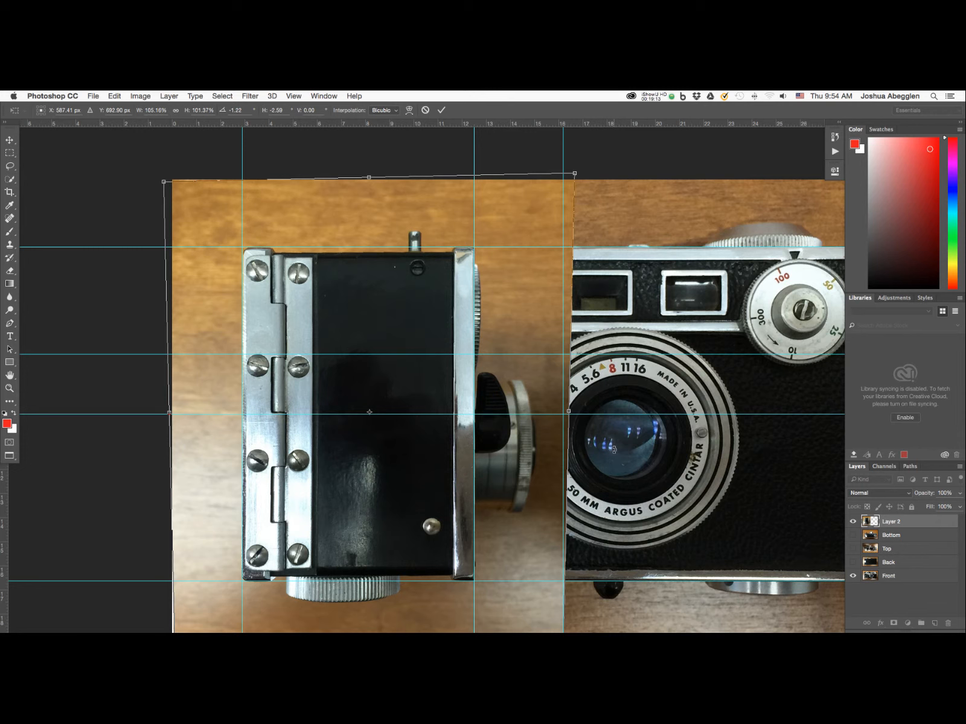
{"action": "key", "text": "Return"}
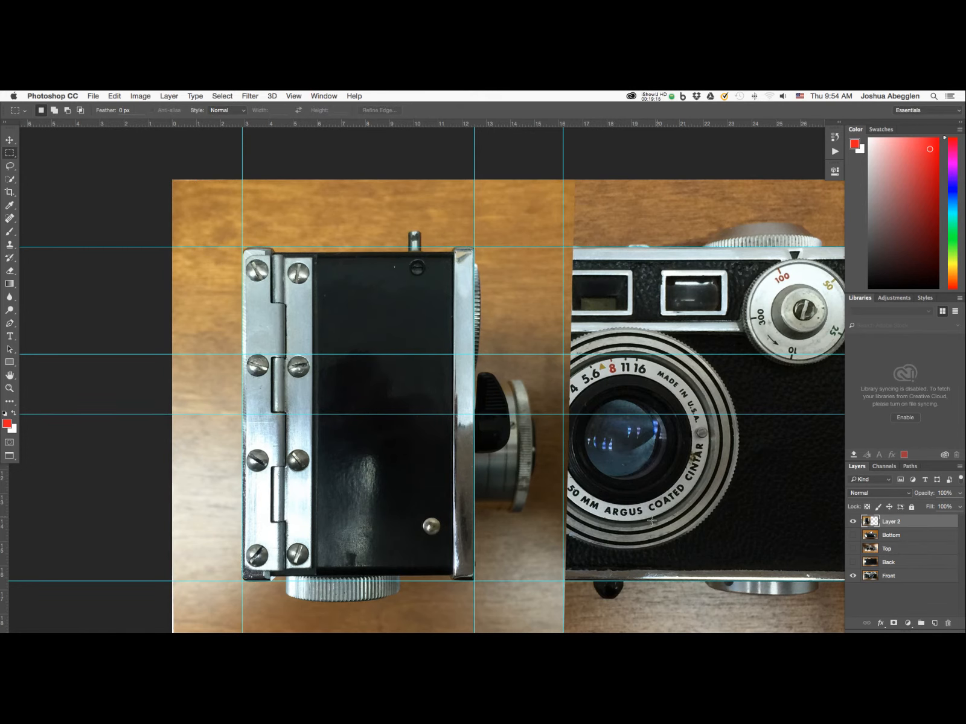
{"action": "scroll", "coordinate": [652, 521], "scroll_direction": "down", "scroll_amount": 2}
{"action": "scroll", "coordinate": [651, 521], "scroll_direction": "right", "scroll_amount": 2}
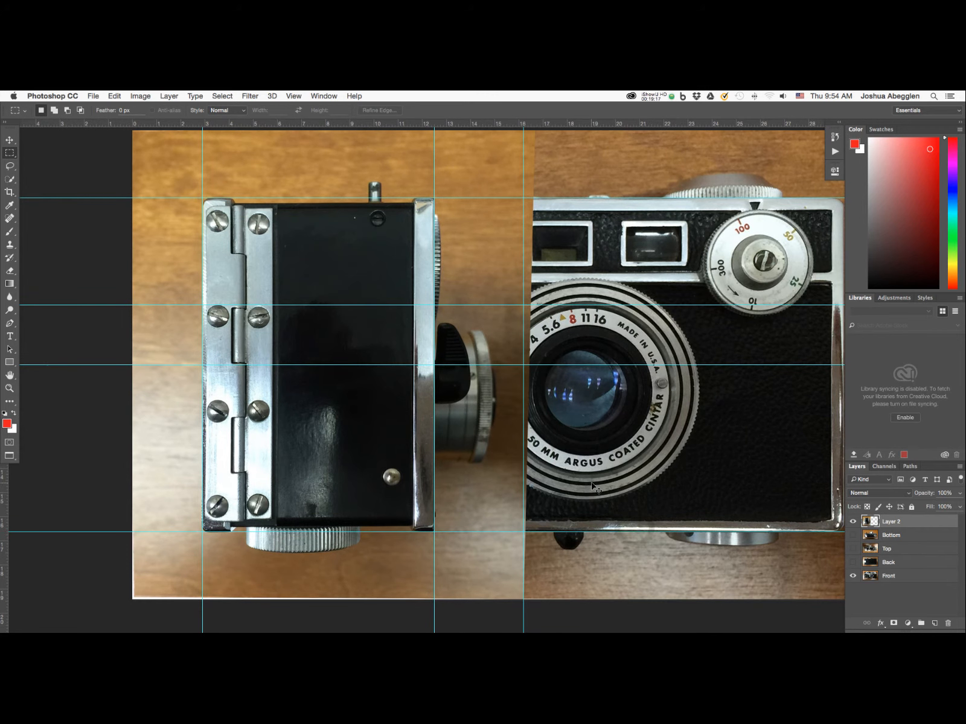
{"action": "scroll", "coordinate": [593, 487], "scroll_direction": "down", "scroll_amount": 2, "text": "alt"}
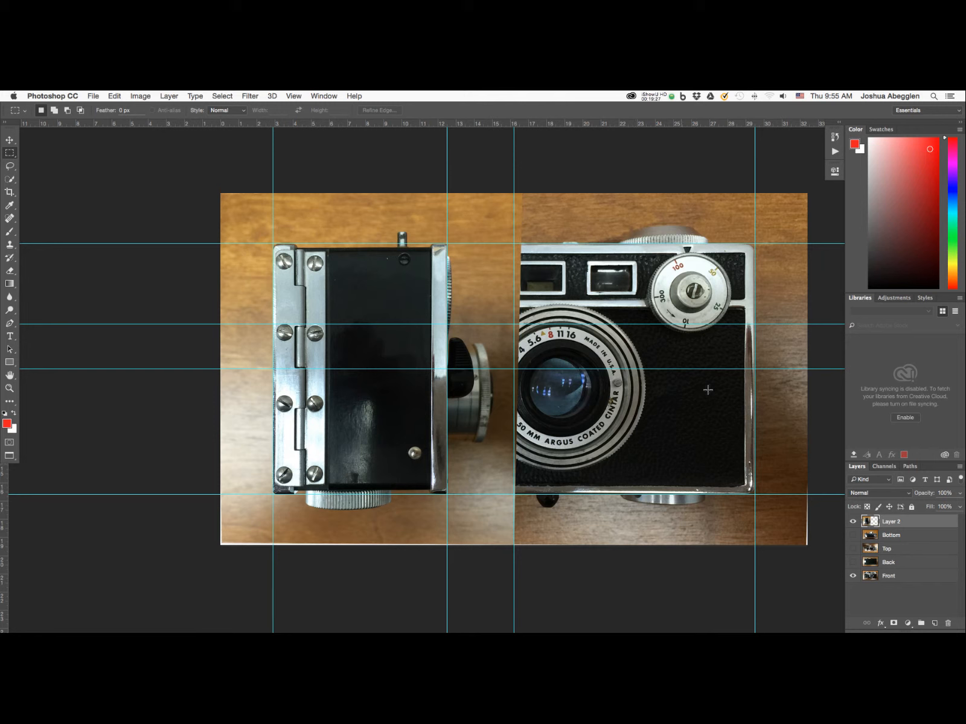
Step: Show the Top layer beneath Layer 2 for comparing the camera's depth
{"action": "left_click", "coordinate": [853, 549]}
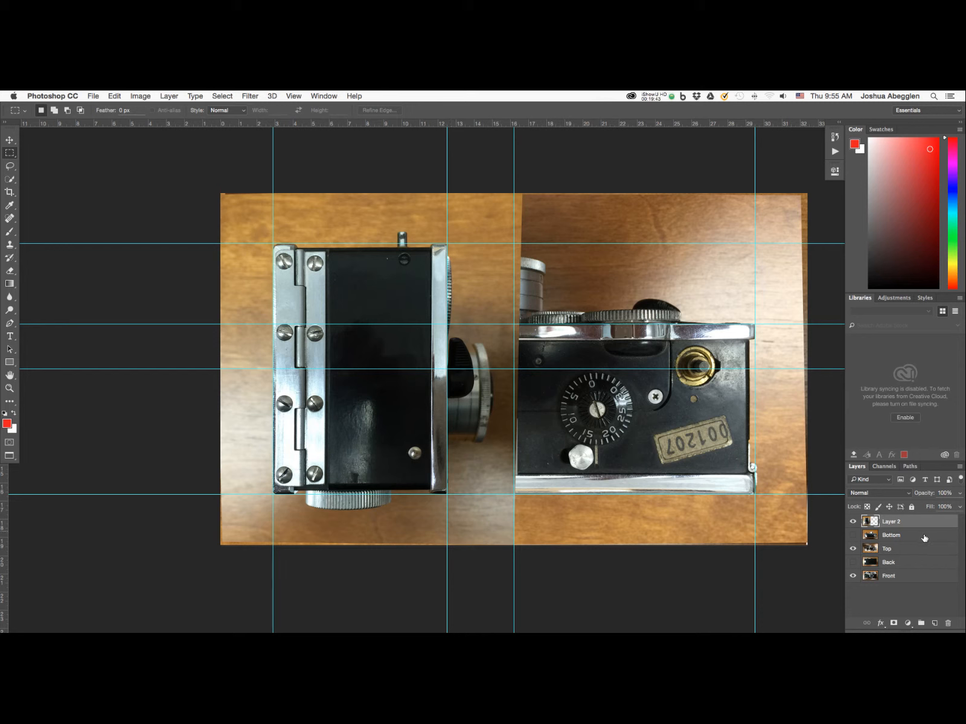
{"action": "key", "text": "super+t"}
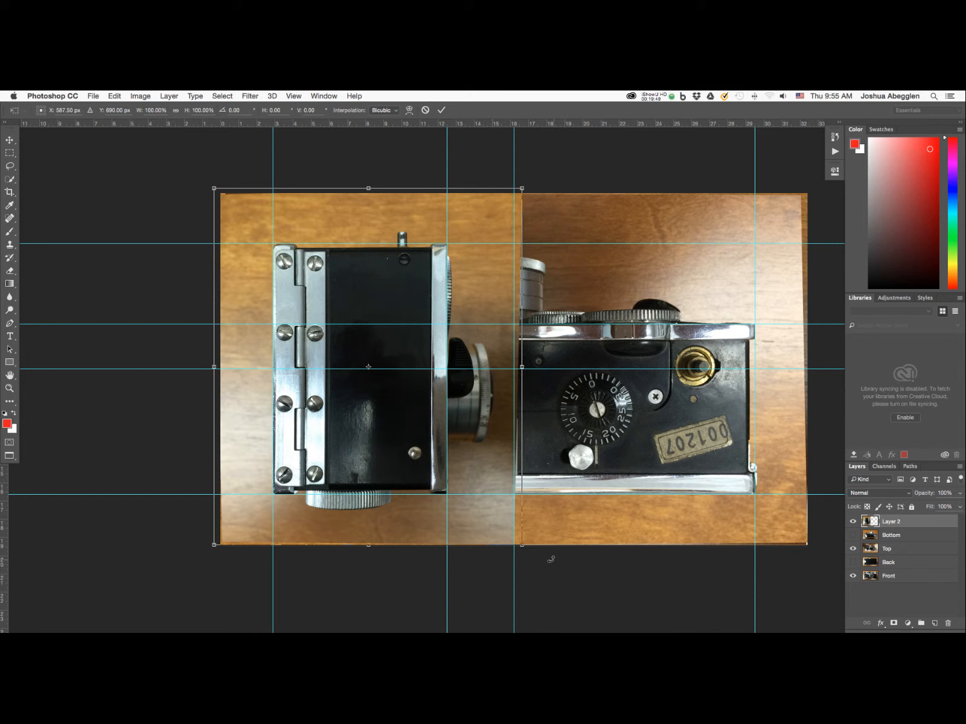
{"action": "left_click_drag", "start_coordinate": [537, 557], "coordinate": [555, 228]}
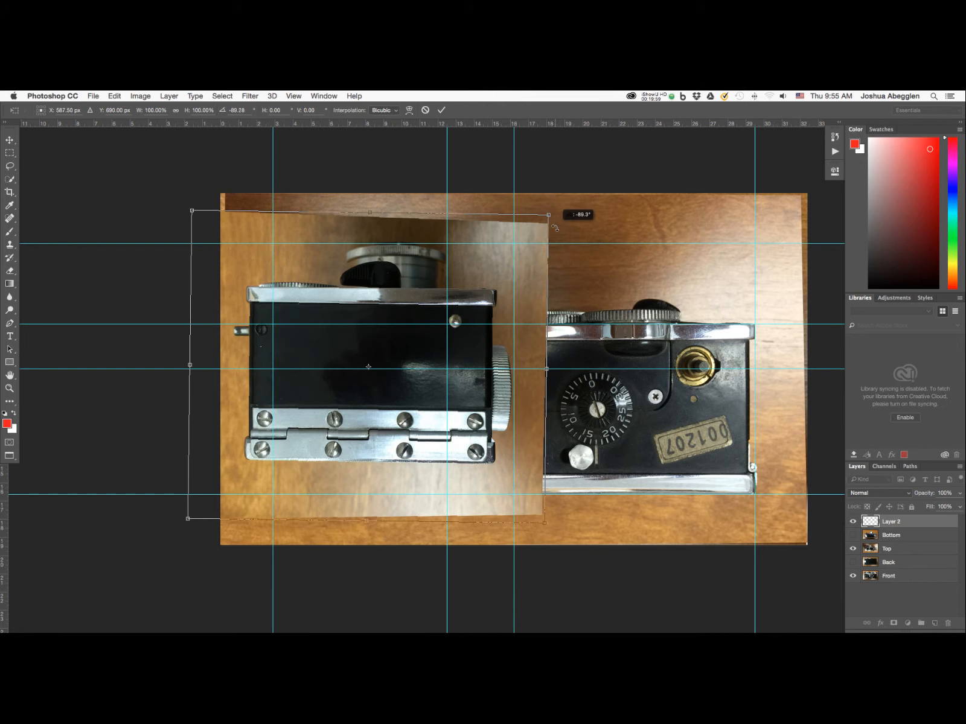
{"action": "left_click_drag", "start_coordinate": [551, 217], "coordinate": [541, 201]}
{"action": "key", "text": "super+z"}
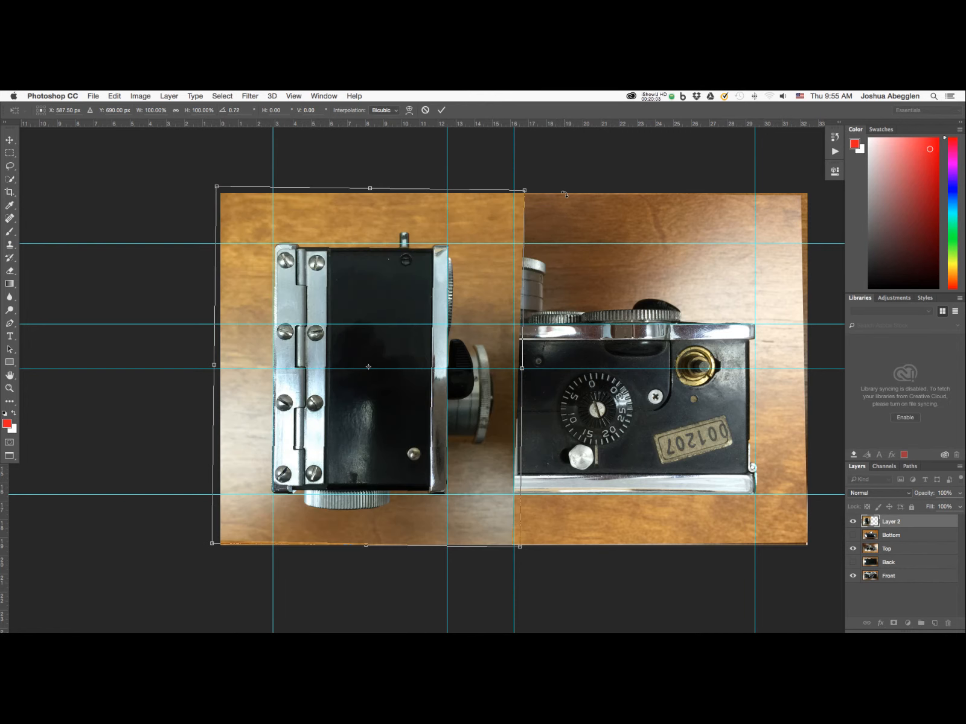
{"action": "key", "text": "Return"}
{"action": "key", "text": "m"}
Step: Rotate Layer 2 by -90 degrees and move it so the camera body meets the left vertical and bottom horizontal guides
{"action": "key", "text": "super+t"}
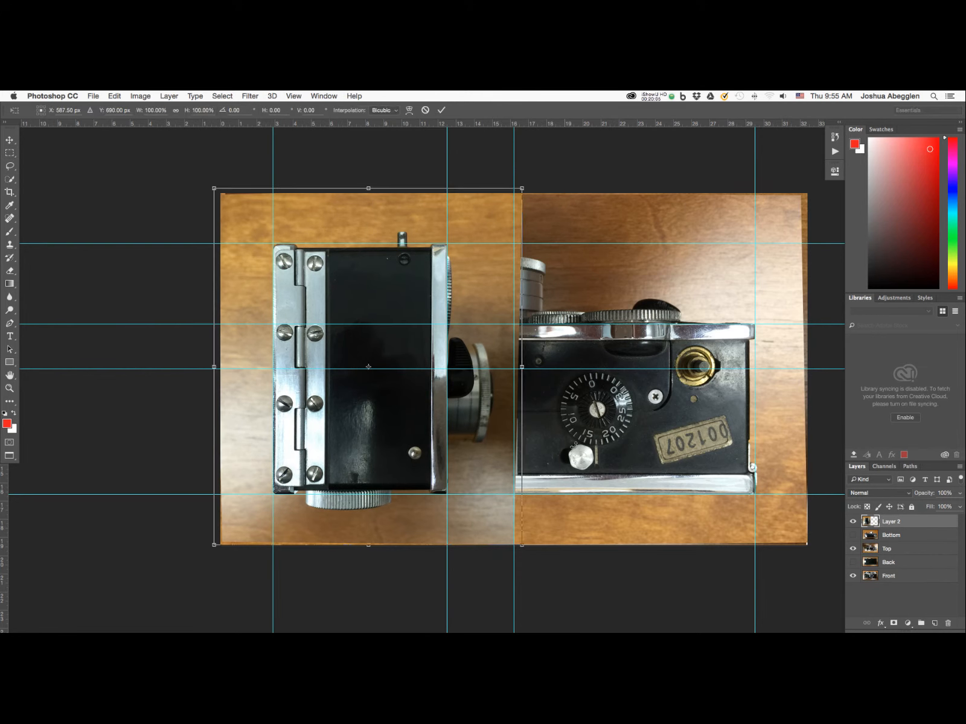
{"action": "left_click_drag", "start_coordinate": [530, 553], "coordinate": [526, 234]}
{"action": "left_click_drag", "start_coordinate": [529, 474], "coordinate": [558, 504]}
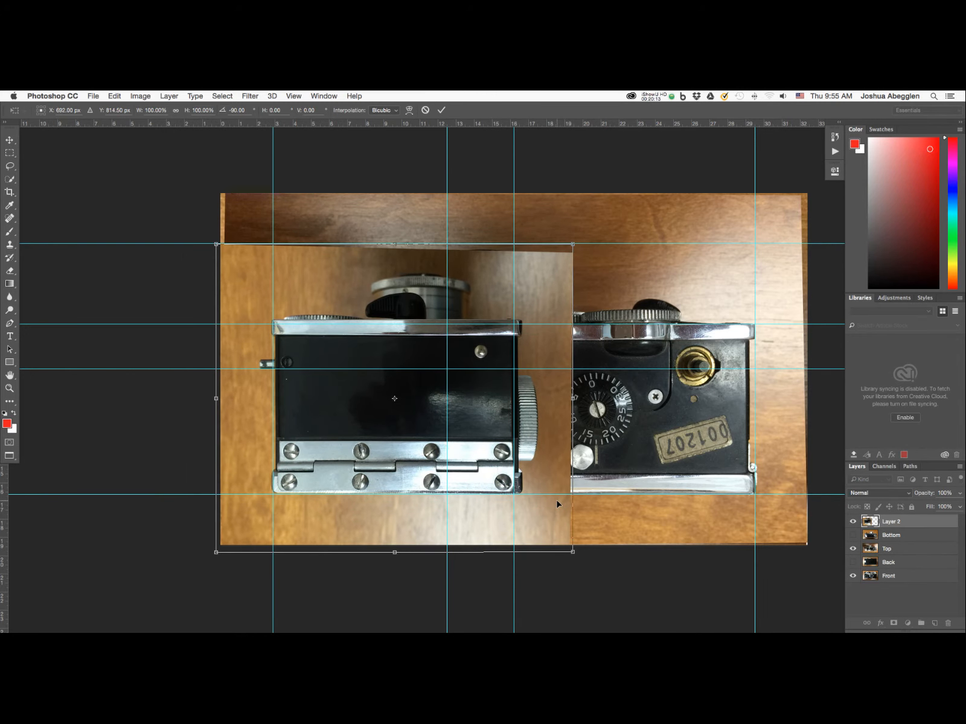
{"action": "key", "text": "Down"}
{"action": "key", "text": "Down"}
{"action": "key", "text": "Down"}
{"action": "key", "text": "Down"}
{"action": "key", "text": "Down"}
{"action": "key", "text": "Down"}
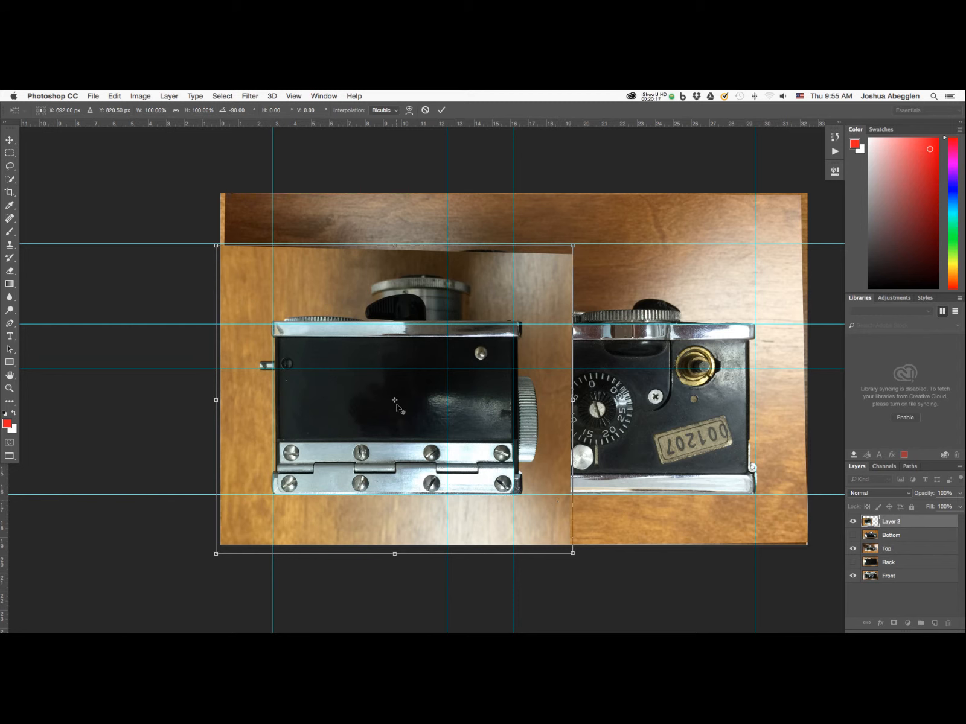
Step: Set Layer 2's transform centre on the bottom guide, scale its width to 98.13% to match the Top view's depth, and apply
{"action": "left_click_drag", "start_coordinate": [395, 407], "coordinate": [389, 494]}
{"action": "left_click_drag", "start_coordinate": [395, 245], "coordinate": [396, 248]}
{"action": "left_click_drag", "start_coordinate": [395, 248], "coordinate": [396, 249]}
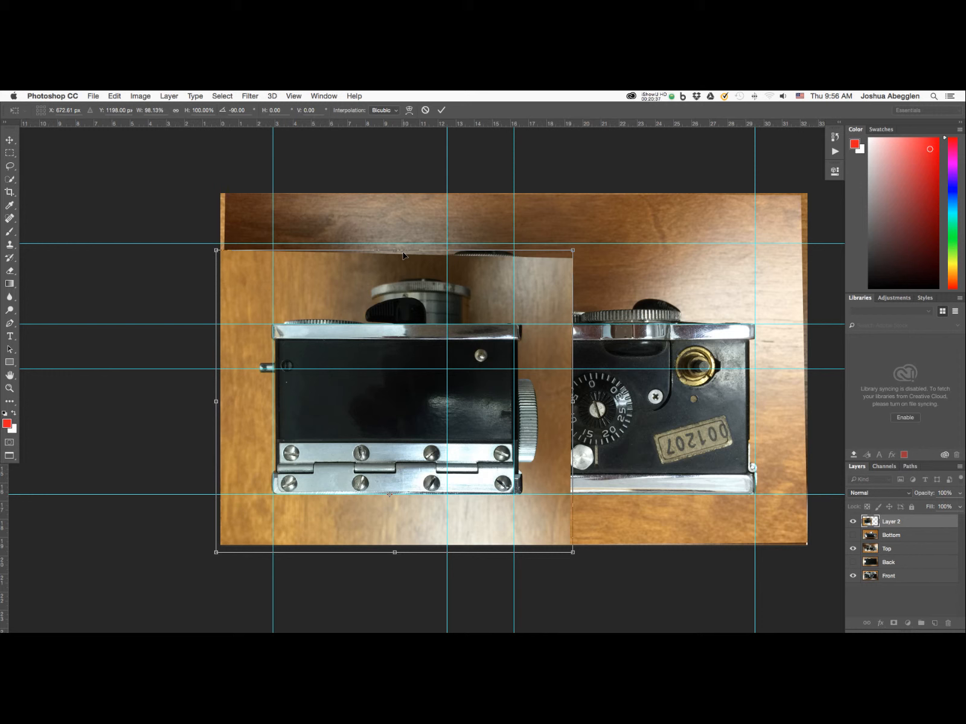
{"action": "key", "text": "m"}
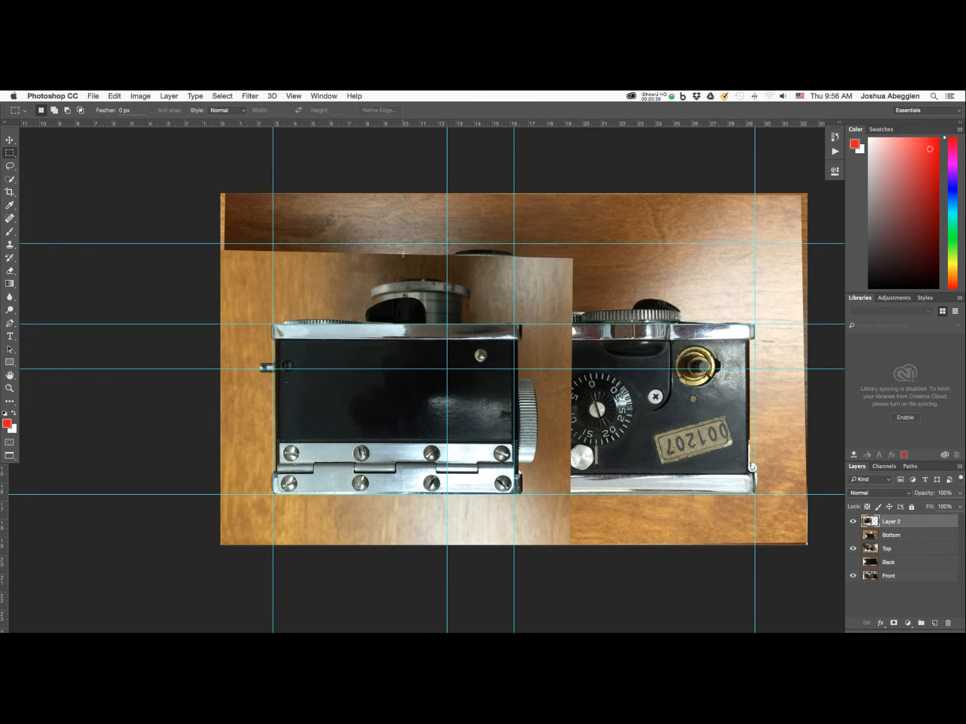
Step: Rotate Layer 2 by 90 degrees to stand the camera upright and move it back between the upper and lower guides
{"action": "key", "text": "super+t"}
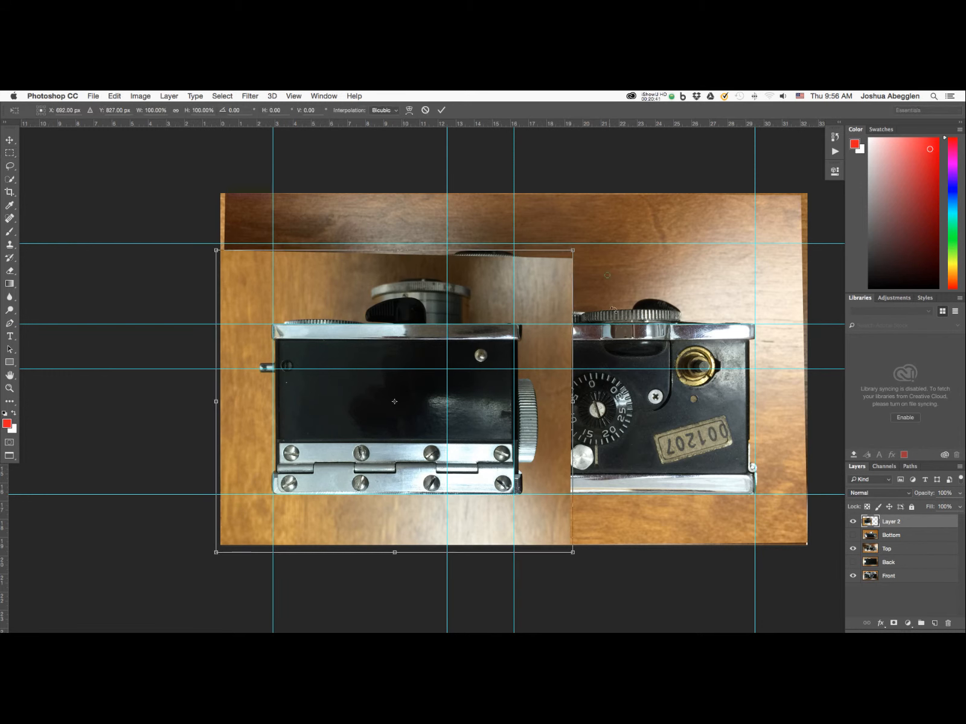
{"action": "left_click_drag", "start_coordinate": [613, 309], "coordinate": [501, 549], "text": "shift"}
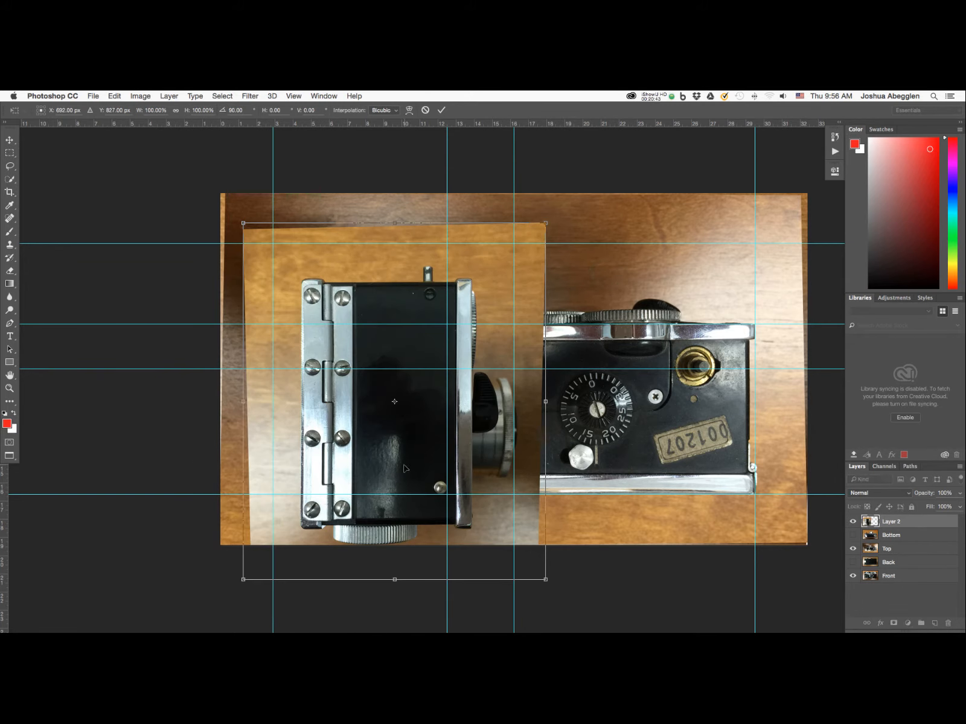
{"action": "left_click_drag", "start_coordinate": [404, 468], "coordinate": [374, 433]}
Step: Nudge Layer 2 horizontally until the camera body's left edge meets the left vertical guide, and apply the transform
{"action": "key", "text": "Right"}
{"action": "key", "text": "Right"}
{"action": "key", "text": "Right"}
{"action": "key", "text": "Right"}
{"action": "key", "text": "Right"}
{"action": "key", "text": "Right"}
{"action": "key", "text": "Right"}
{"action": "key", "text": "Right"}
{"action": "key", "text": "Right"}
{"action": "key", "text": "Right"}
{"action": "key", "text": "Right"}
{"action": "key", "text": "Right"}
{"action": "key", "text": "Right"}
{"action": "key", "text": "Right"}
{"action": "key", "text": "Right"}
{"action": "key", "text": "Right"}
{"action": "key", "text": "Right"}
{"action": "key", "text": "Right"}
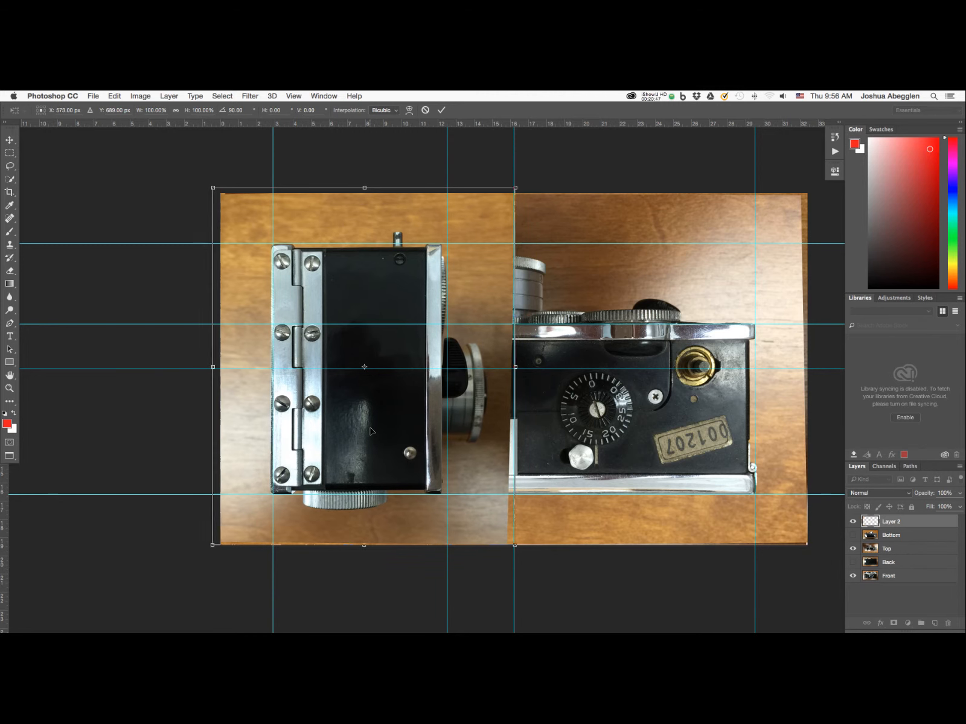
{"action": "key", "text": "Left"}
{"action": "key", "text": "Left"}
{"action": "key", "text": "Left"}
{"action": "key", "text": "Left"}
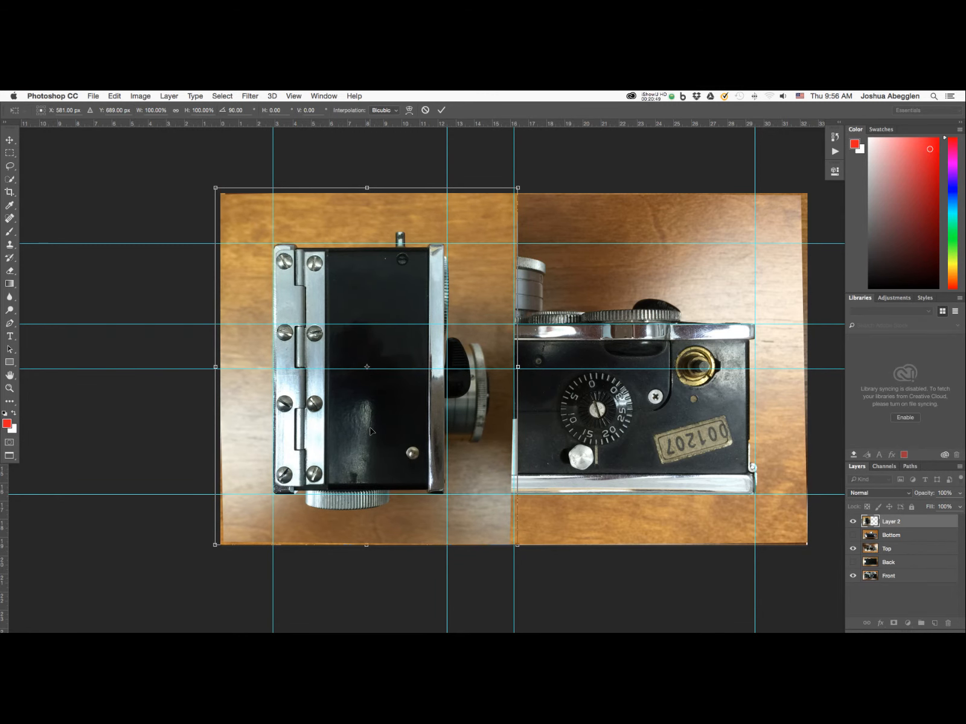
{"action": "key", "text": "m"}
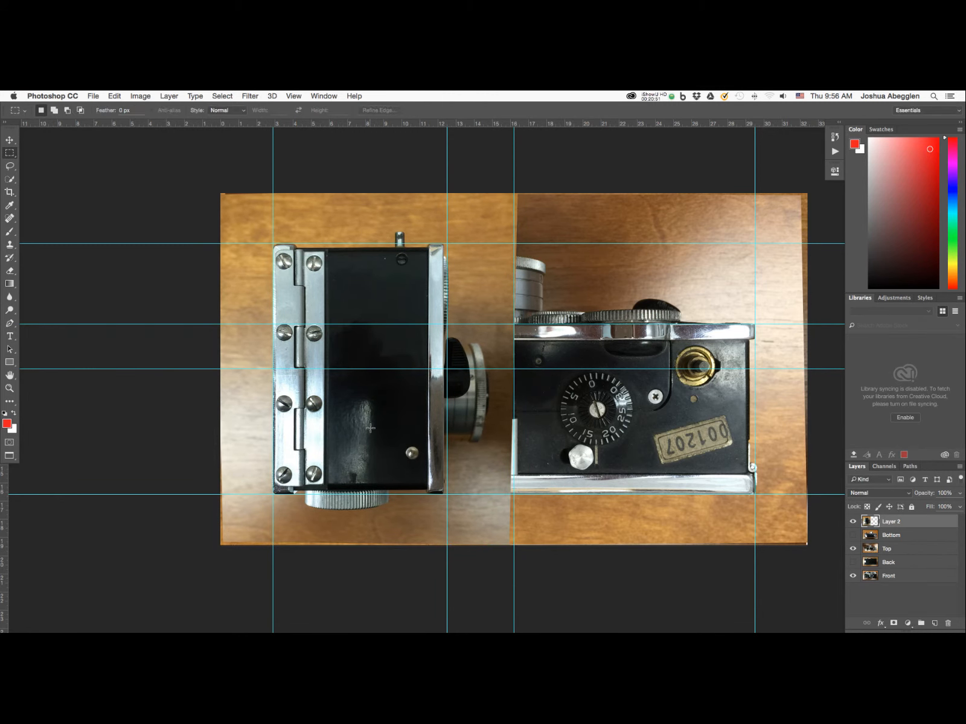
Step: Move the second vertical guide onto the side camera body's right edge and return to the standard screen mode
{"action": "key", "text": "v"}
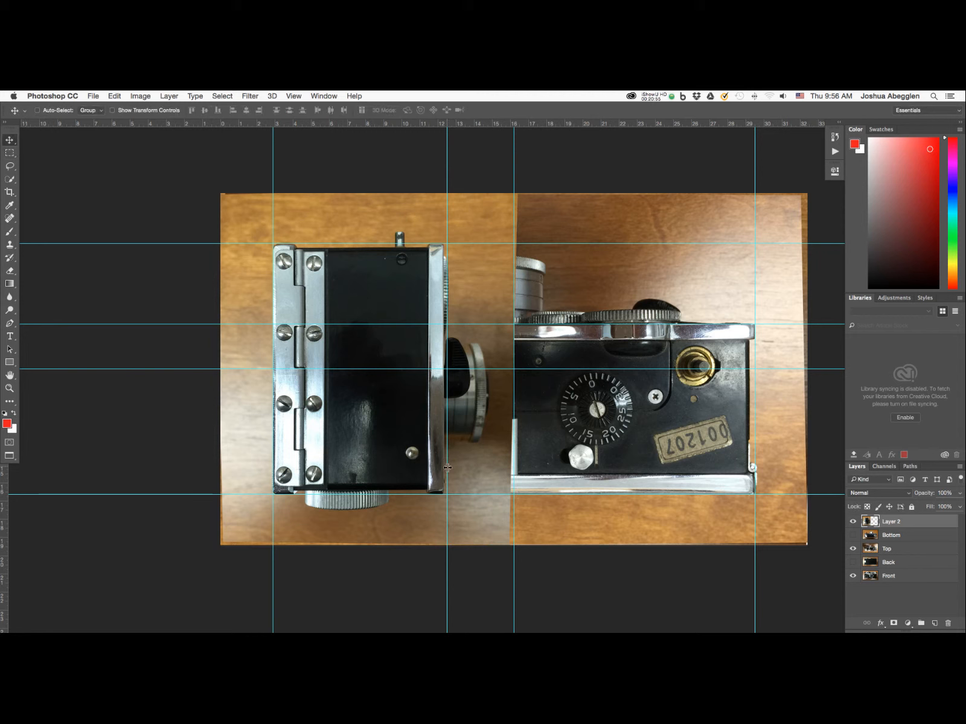
{"action": "left_click_drag", "start_coordinate": [447, 468], "coordinate": [443, 470]}
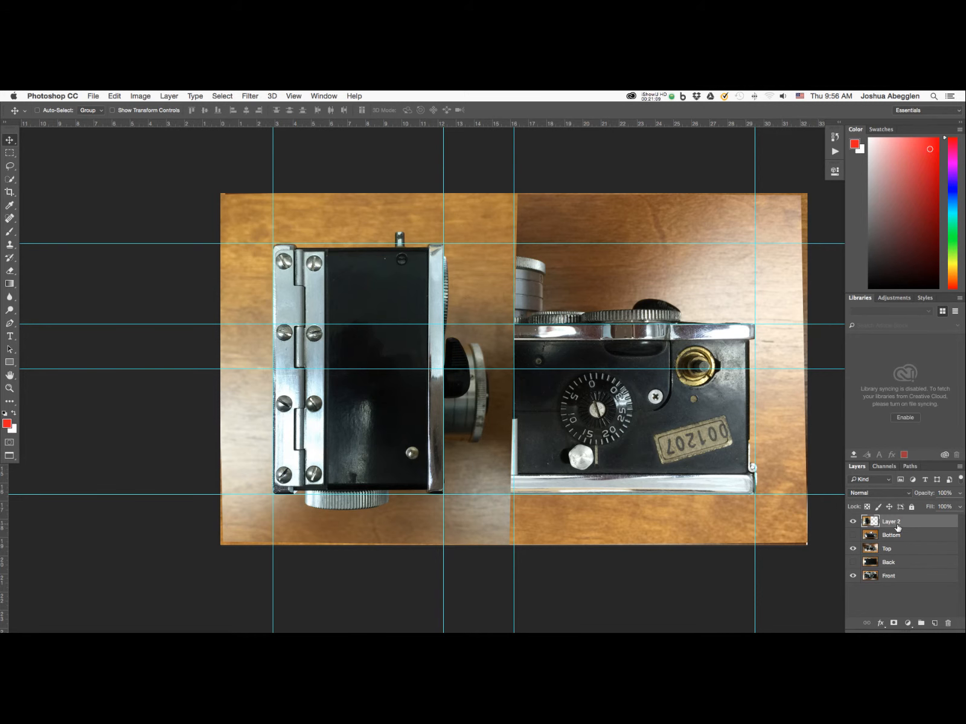
{"action": "key", "text": "f"}
{"action": "key", "text": "f"}
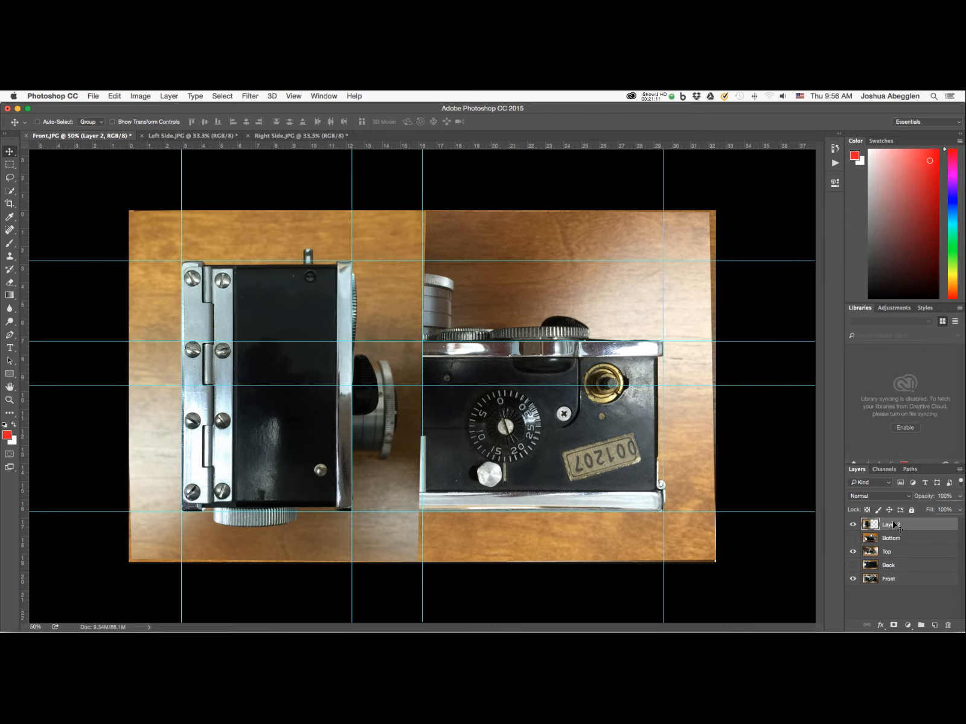
Step: Check the Left Side.JPG photo and rename Layer 2 in Front.JPG as Left
{"action": "left_click", "coordinate": [208, 137]}
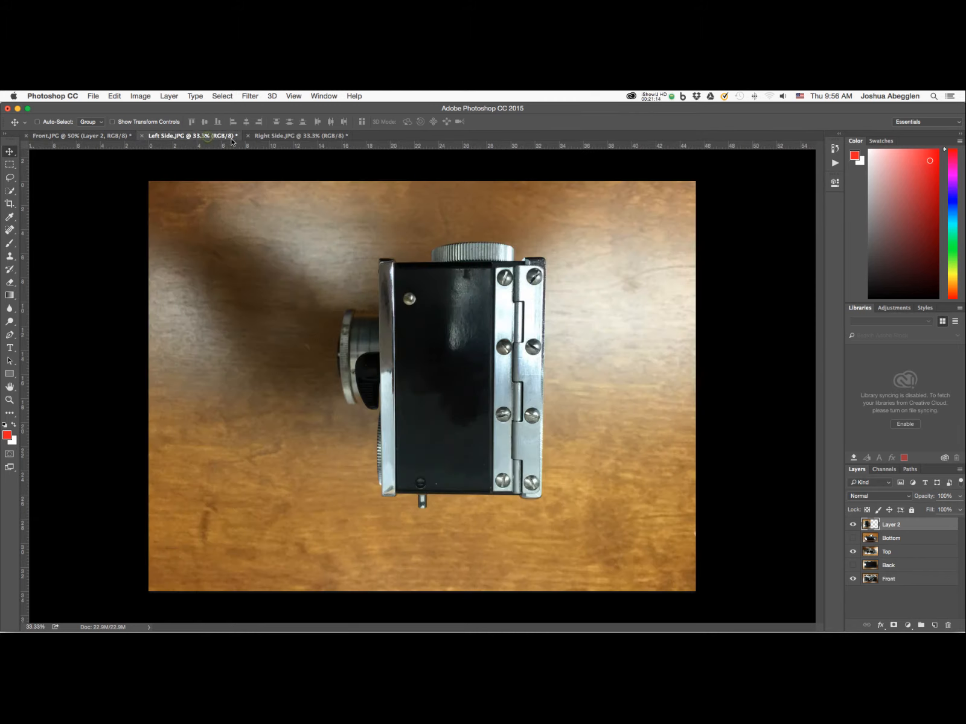
{"action": "left_click", "coordinate": [113, 137]}
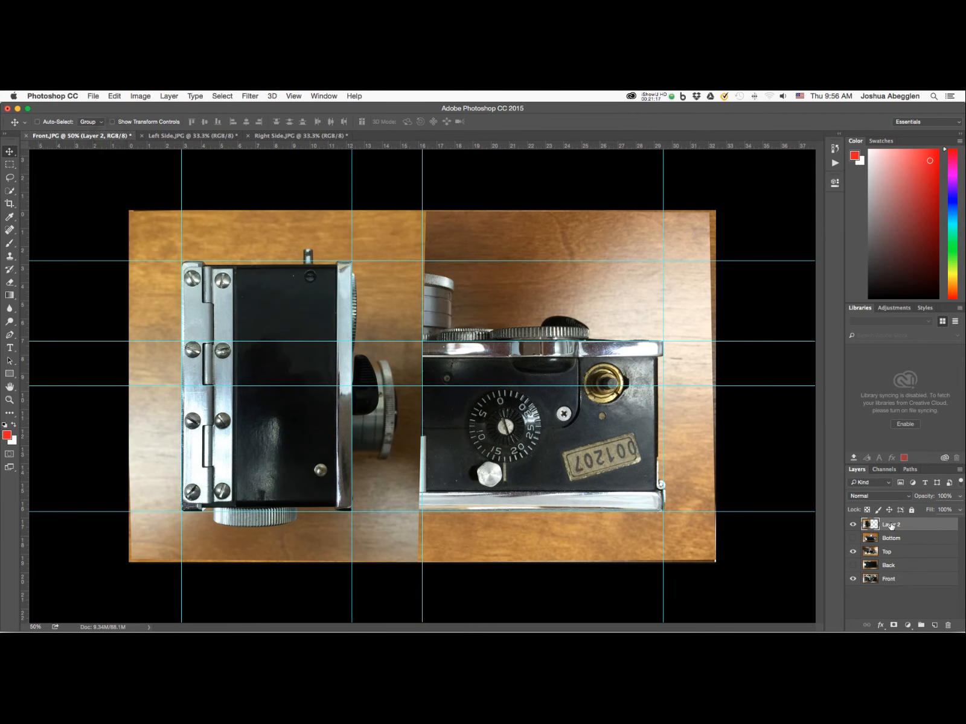
{"action": "double_click", "coordinate": [891, 525]}
{"action": "type", "text": "Left"}
{"action": "key", "text": "Return"}
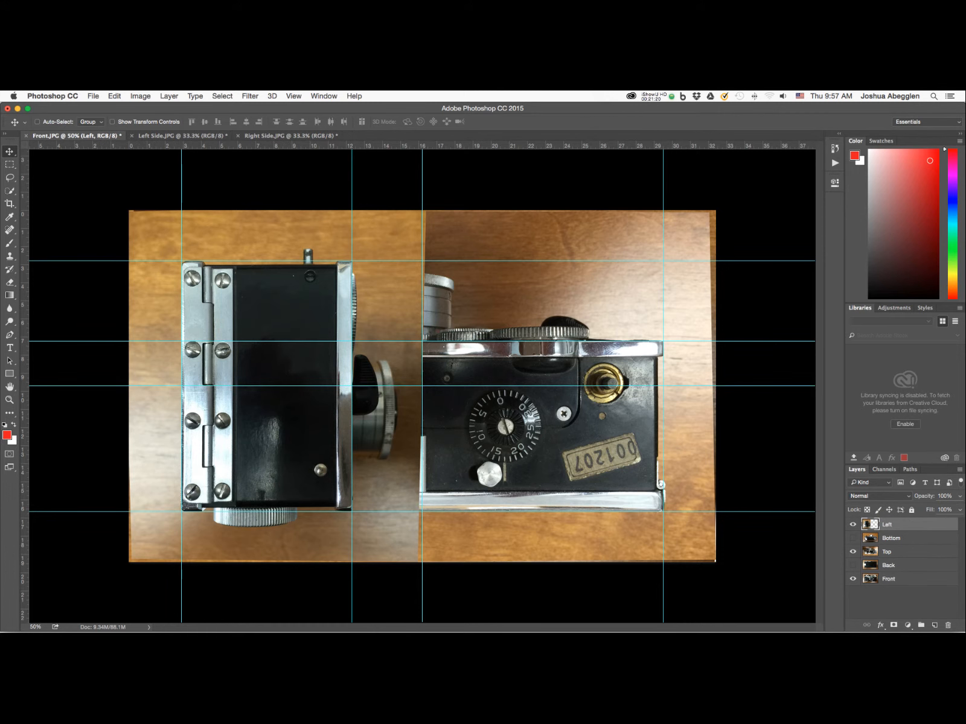
Step: Copy the whole Right Side.JPG photo and paste it into Front.JPG as a new layer above Left
{"action": "left_click", "coordinate": [286, 136]}
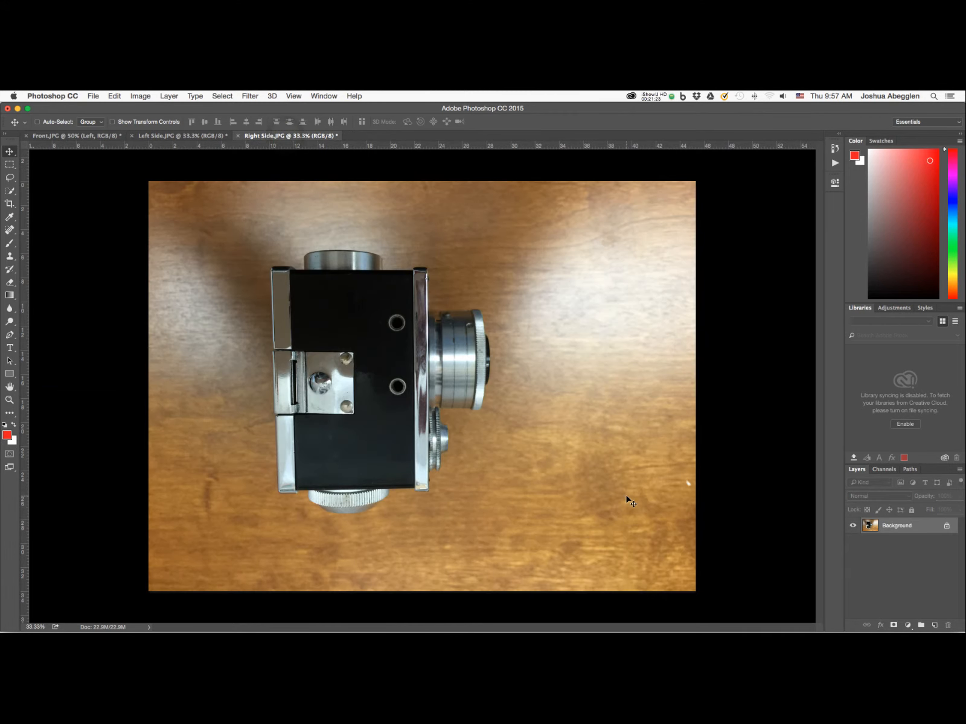
{"action": "key", "text": "super+a"}
{"action": "key", "text": "super+c"}
{"action": "key", "text": "ctrl+Tab"}
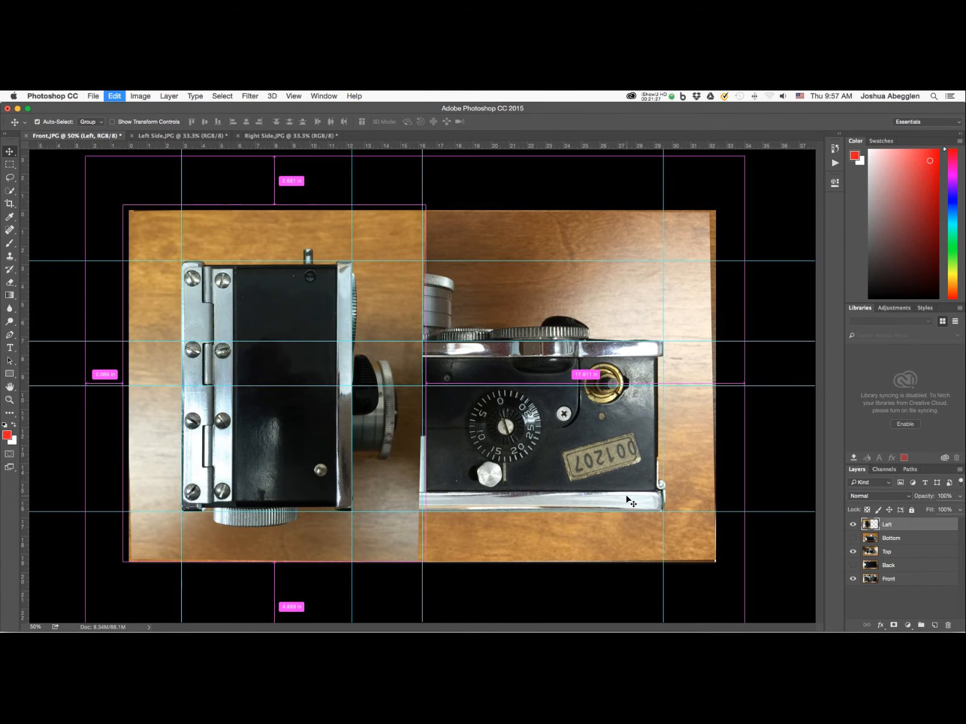
{"action": "key", "text": "super+v"}
{"action": "key", "text": "super"}
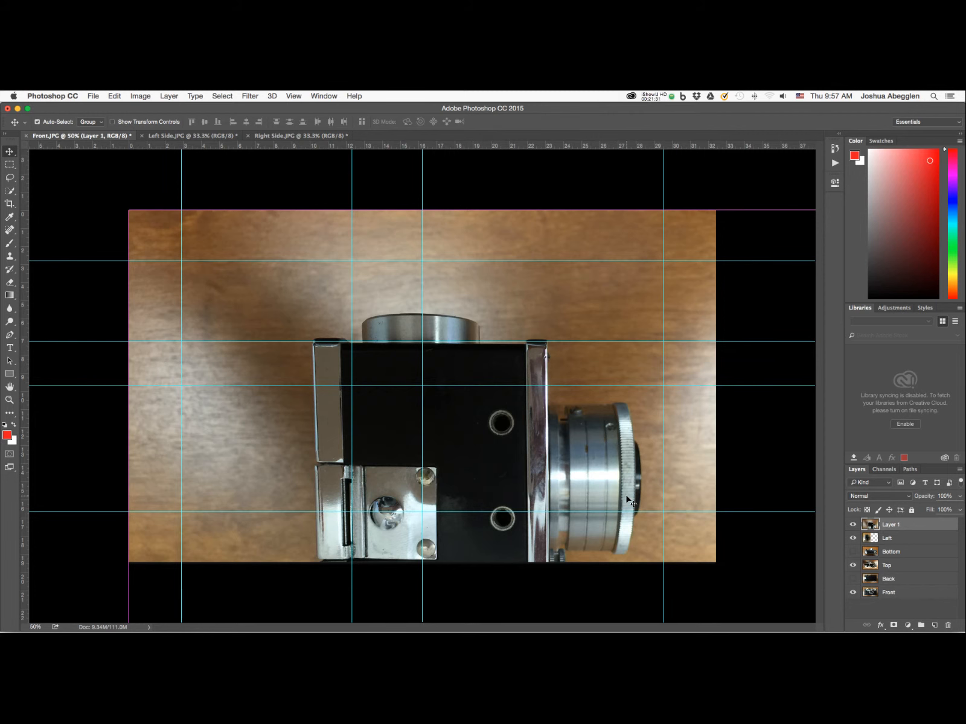
Step: Rotate the pasted right side photo by 180 degrees and apply the transform
{"action": "key", "text": "super+t"}
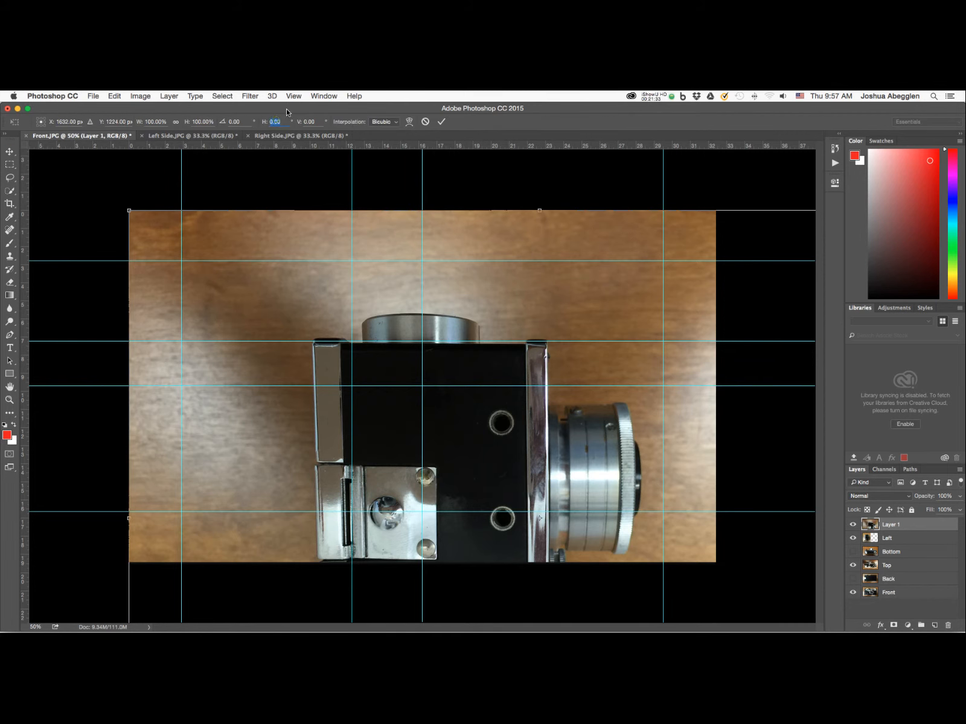
{"action": "type", "text": "1"}
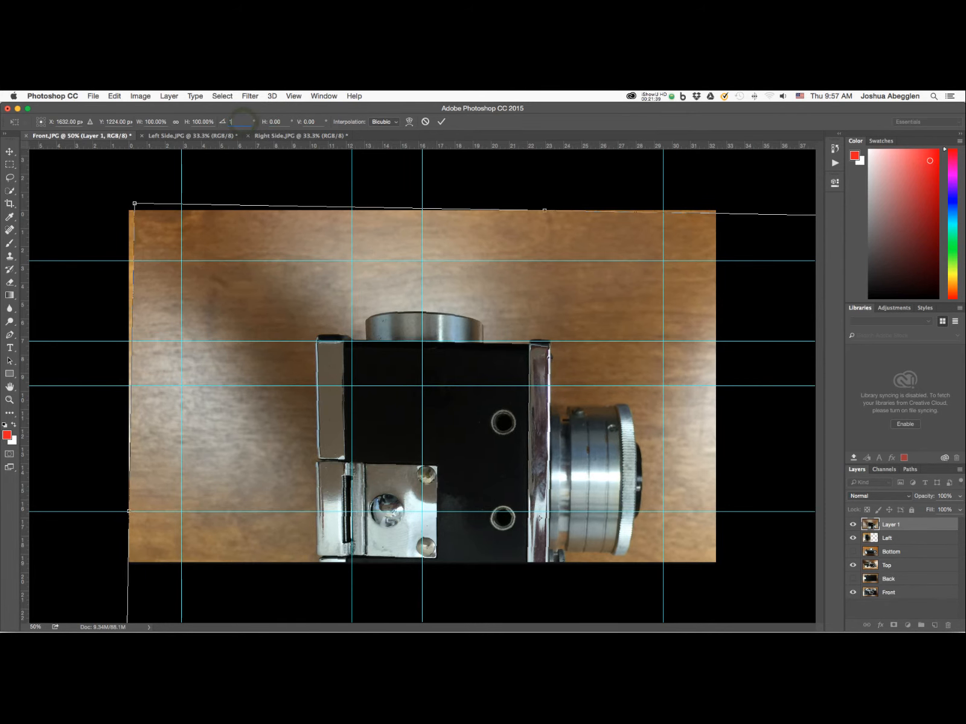
{"action": "type", "text": "80180"}
{"action": "key", "text": "Return"}
{"action": "key", "text": "Return"}
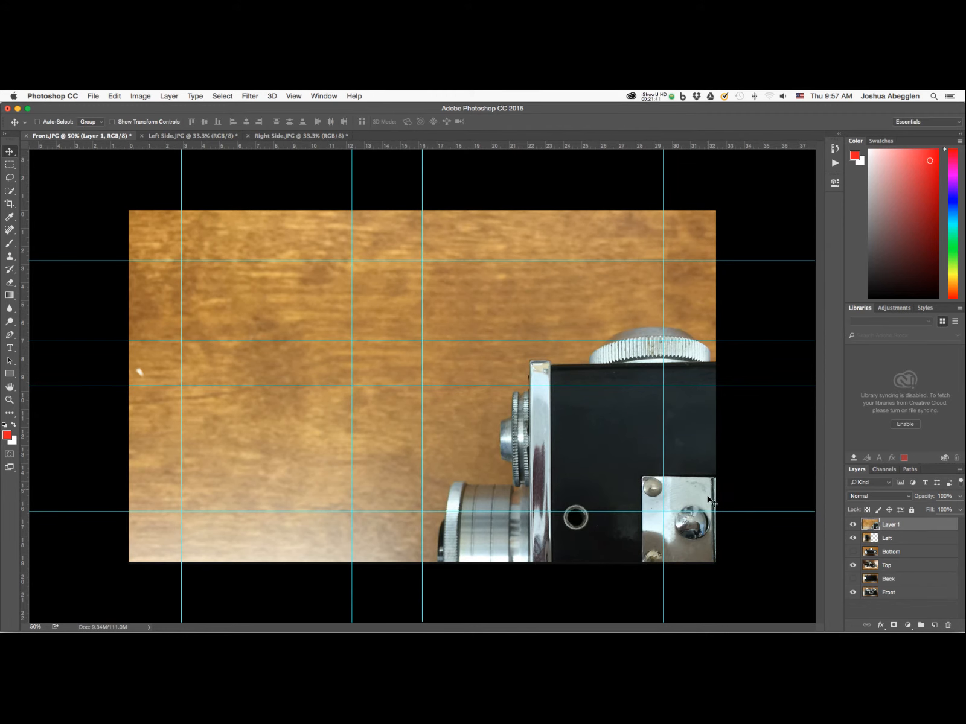
Step: Undo the recent move and rotation of the camera side photo on Layer 1
{"action": "left_click_drag", "start_coordinate": [710, 501], "coordinate": [616, 378]}
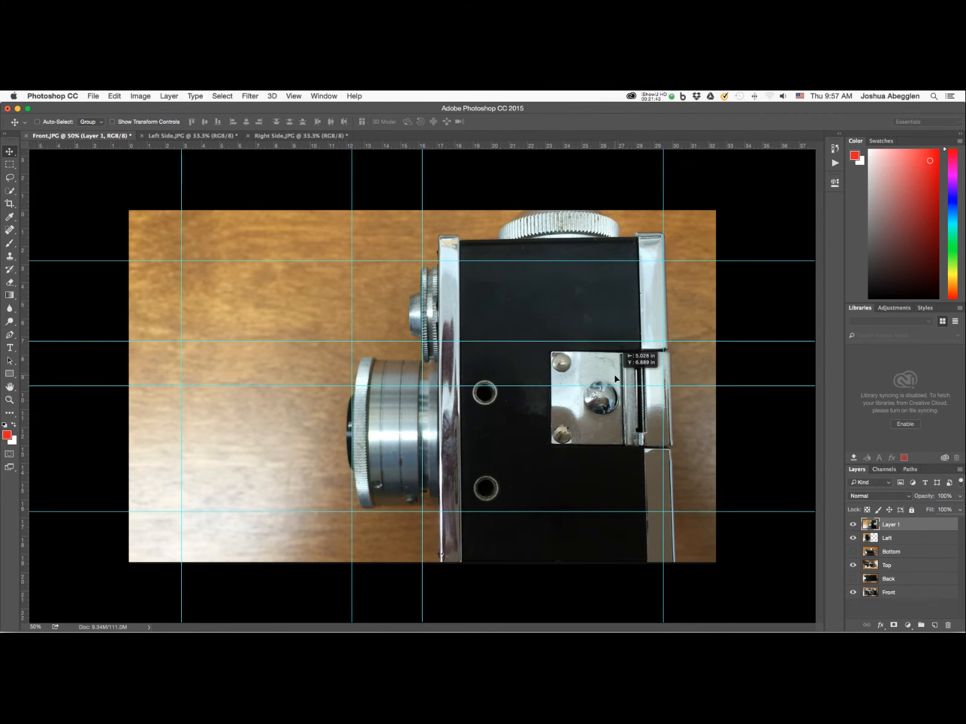
{"action": "key", "text": "super+z"}
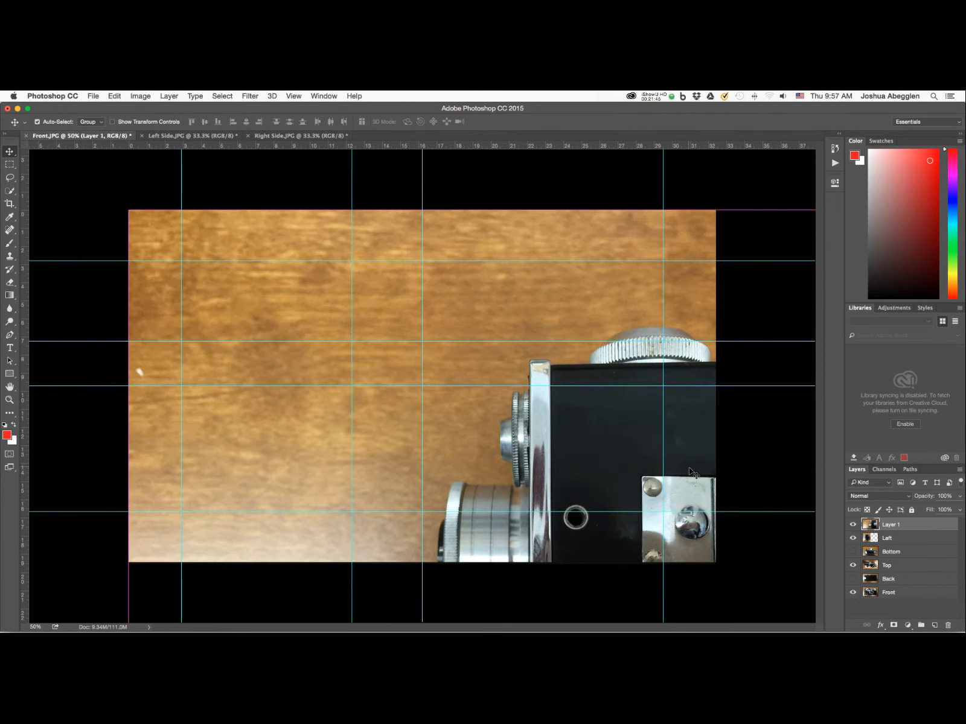
{"action": "key", "text": "super+z"}
{"action": "key", "text": "super+alt+z"}
{"action": "key", "text": "super+alt+z"}
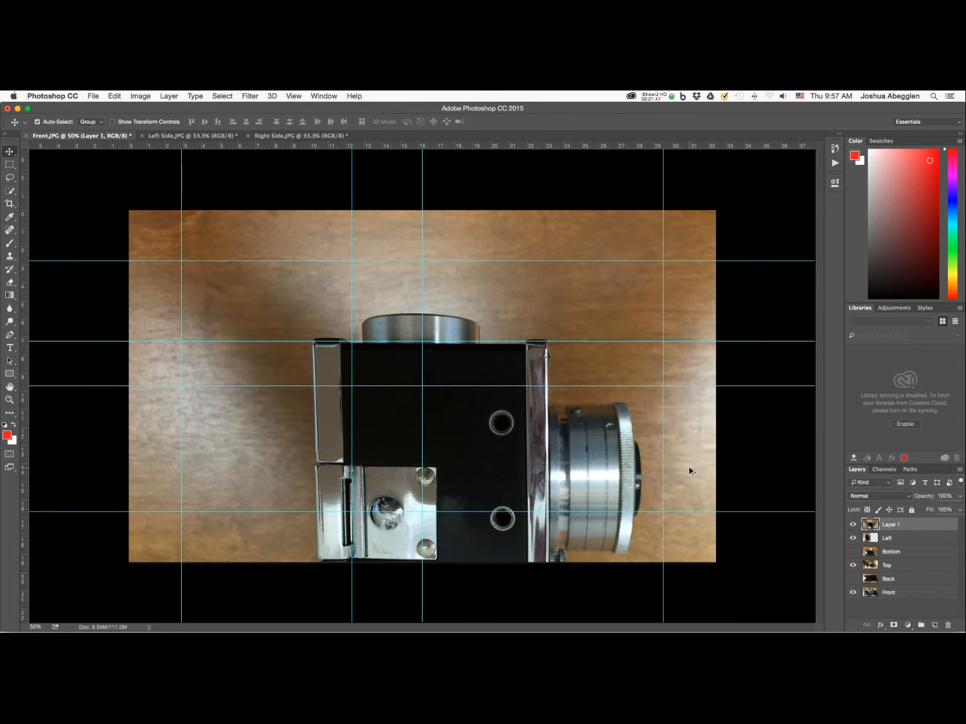
Step: Move Layer 1 so the camera body's upper-left corner sits at the intersection of the leftmost vertical and uppermost horizontal guides
{"action": "left_click_drag", "start_coordinate": [501, 495], "coordinate": [369, 421]}
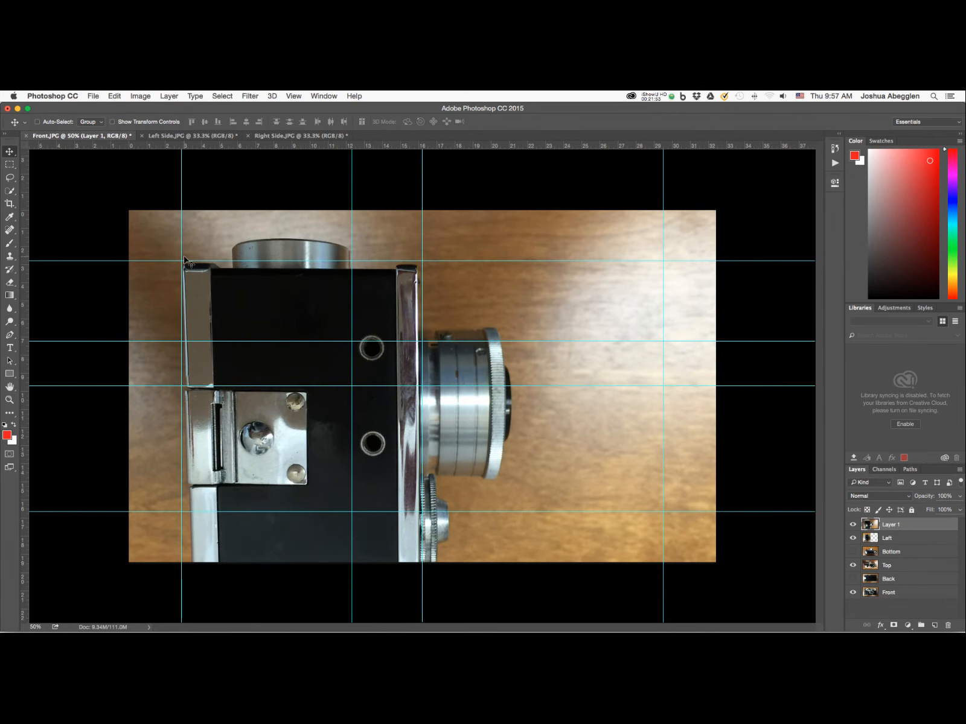
{"action": "key", "text": "Up"}
{"action": "key", "text": "Up"}
{"action": "key", "text": "Up"}
{"action": "key", "text": "Left"}
{"action": "key", "text": "Left"}
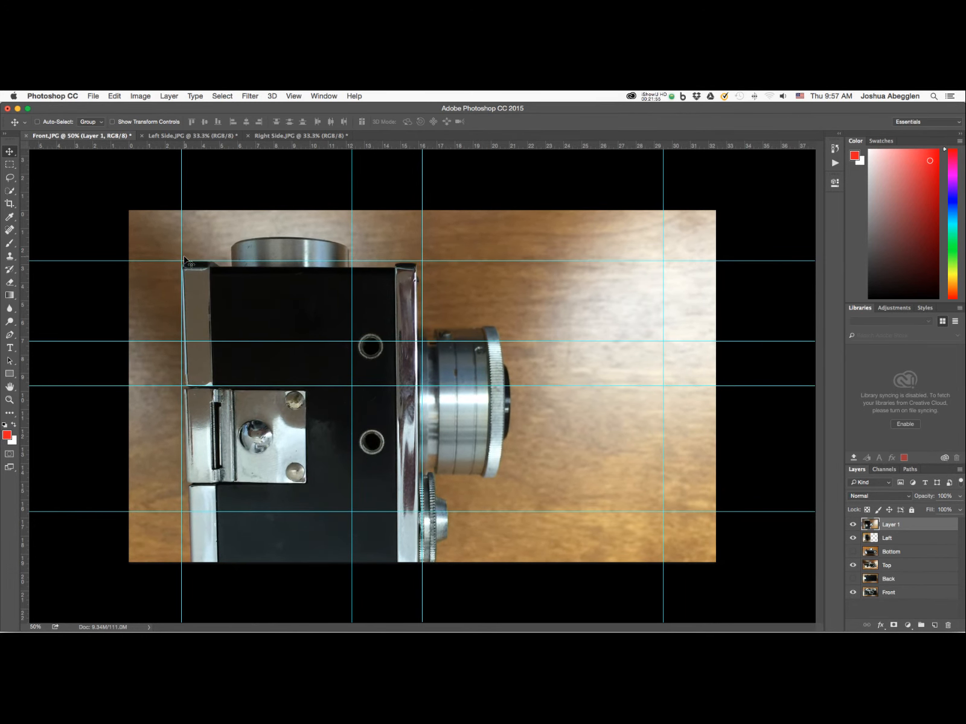
{"action": "key", "text": "Up"}
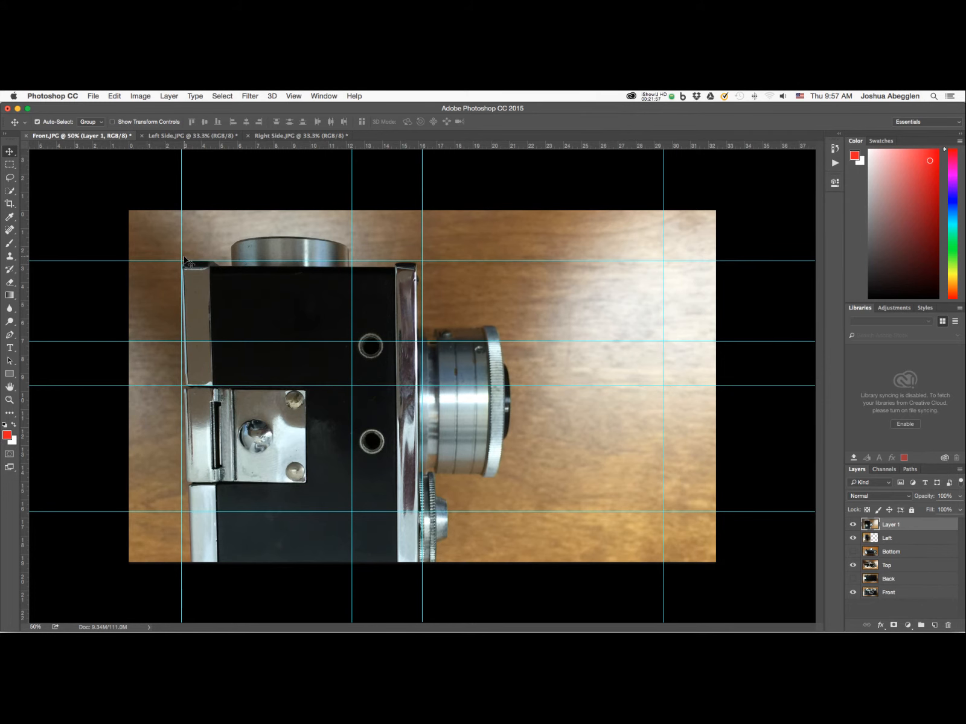
Step: Scale Layer 1 proportionally to about 73.28% around the camera's upper-left corner, and compare its fit with the Left layer
{"action": "key", "text": "super+minus"}
{"action": "key", "text": "super+t"}
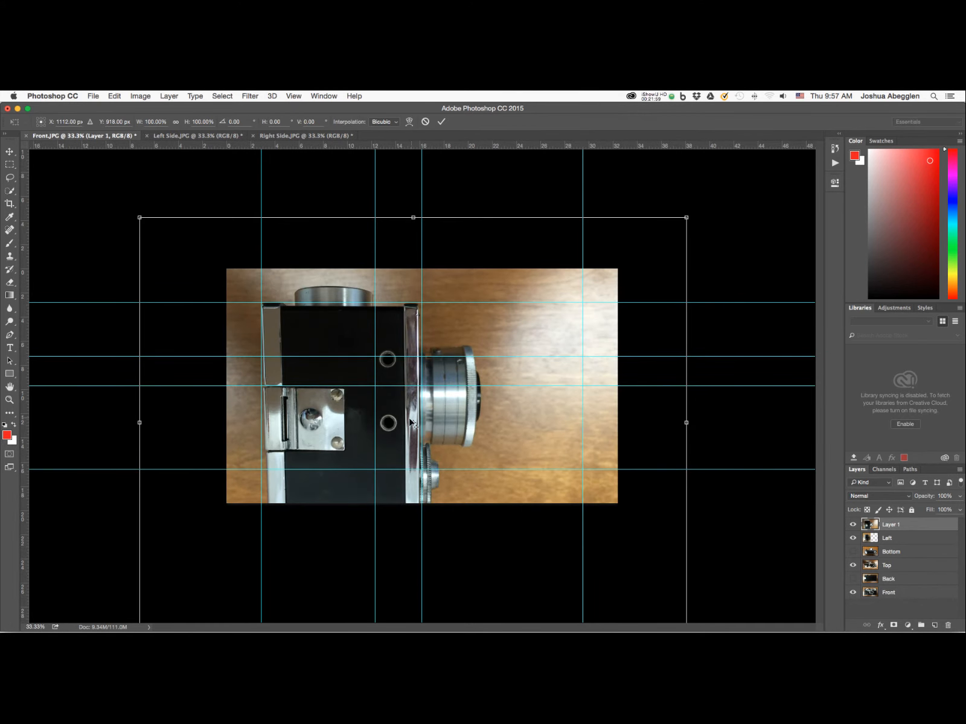
{"action": "left_click_drag", "start_coordinate": [410, 423], "coordinate": [259, 302]}
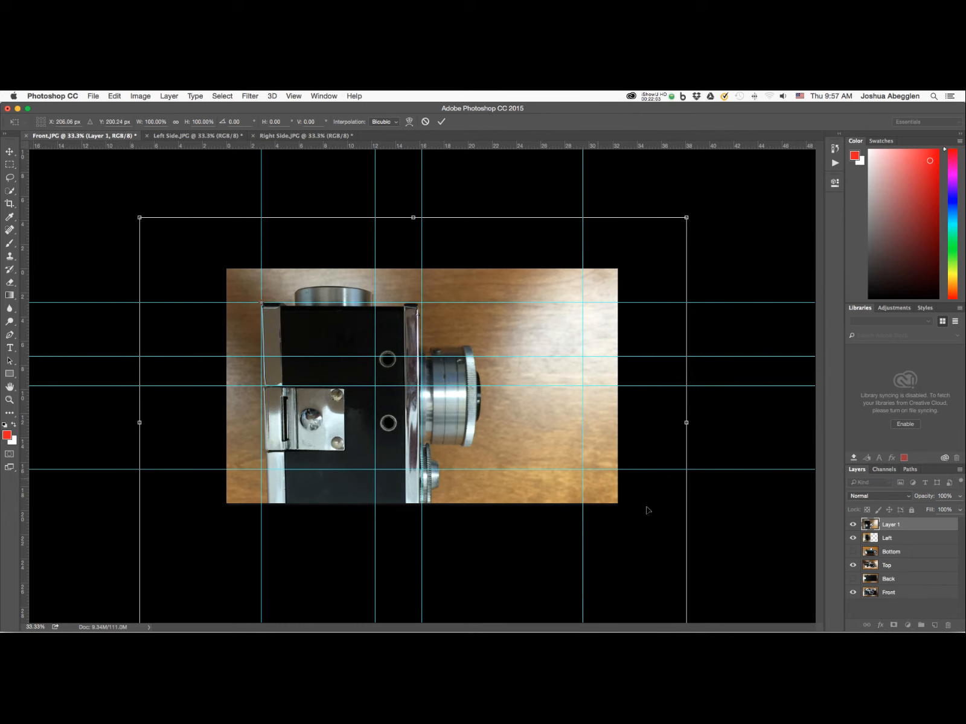
{"action": "left_click", "coordinate": [650, 540]}
{"action": "key", "text": "super+minus"}
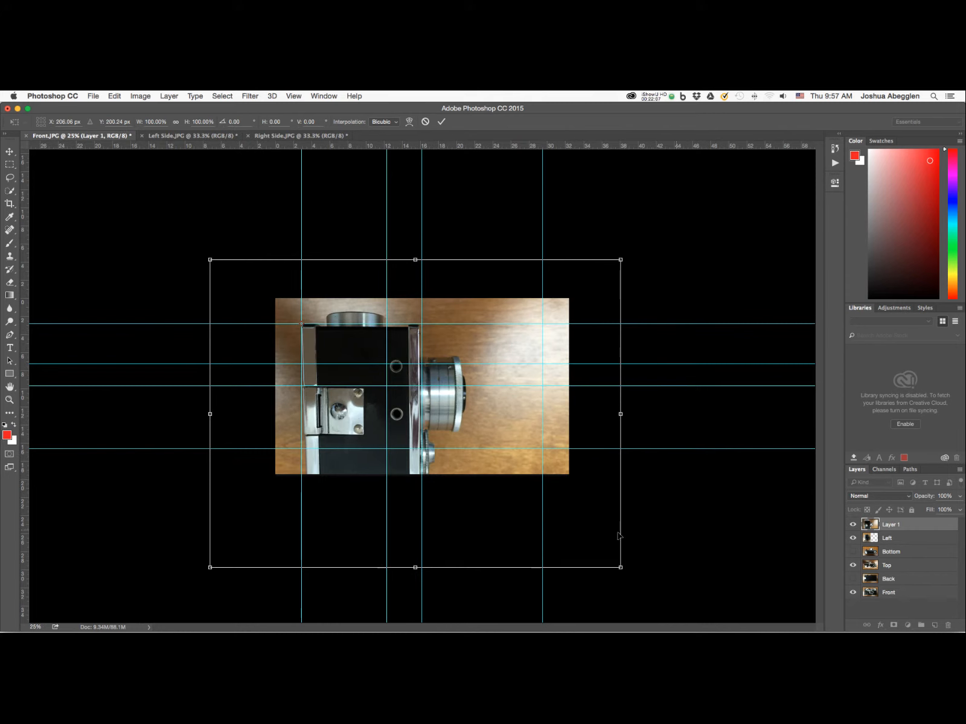
{"action": "left_click_drag", "start_coordinate": [620, 567], "coordinate": [522, 516]}
{"action": "key", "text": "super+plus"}
{"action": "key", "text": "super+plus"}
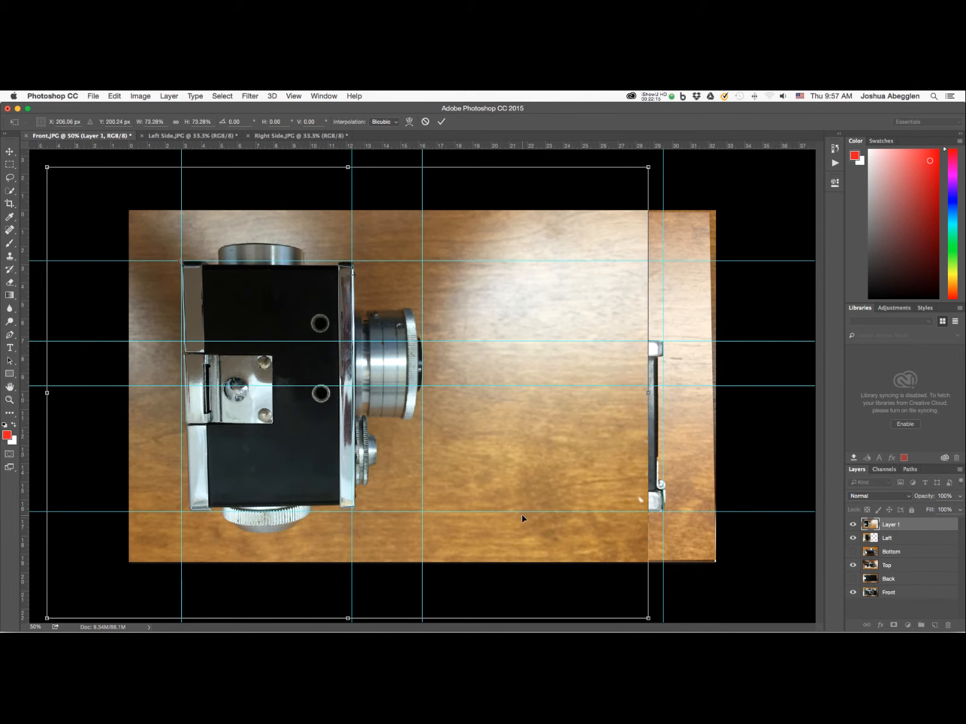
{"action": "key", "text": "Return"}
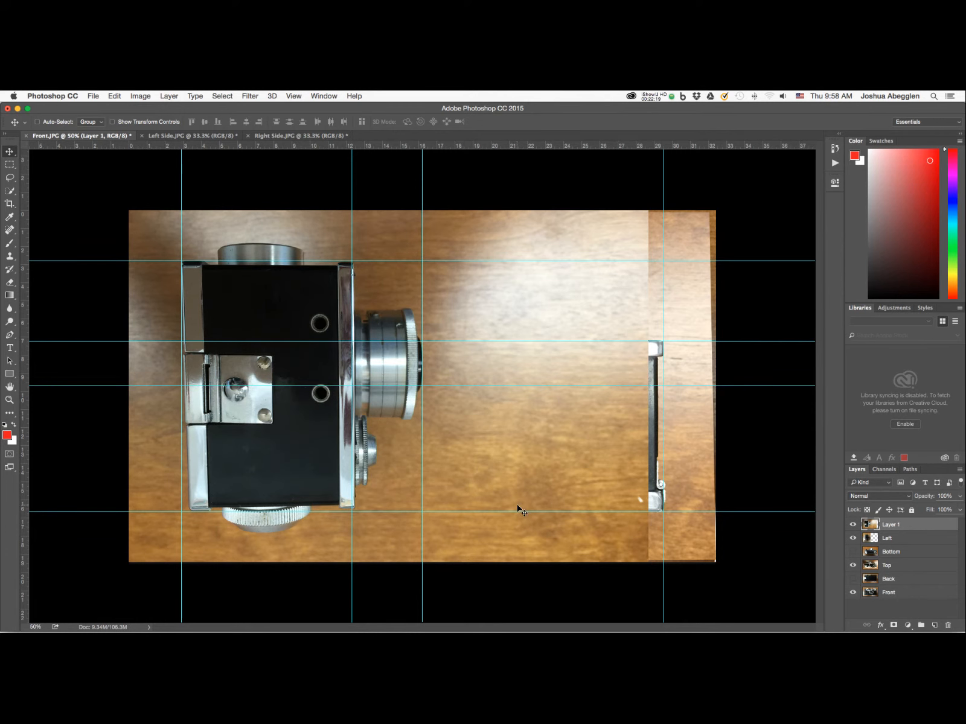
{"action": "left_click", "coordinate": [853, 524]}
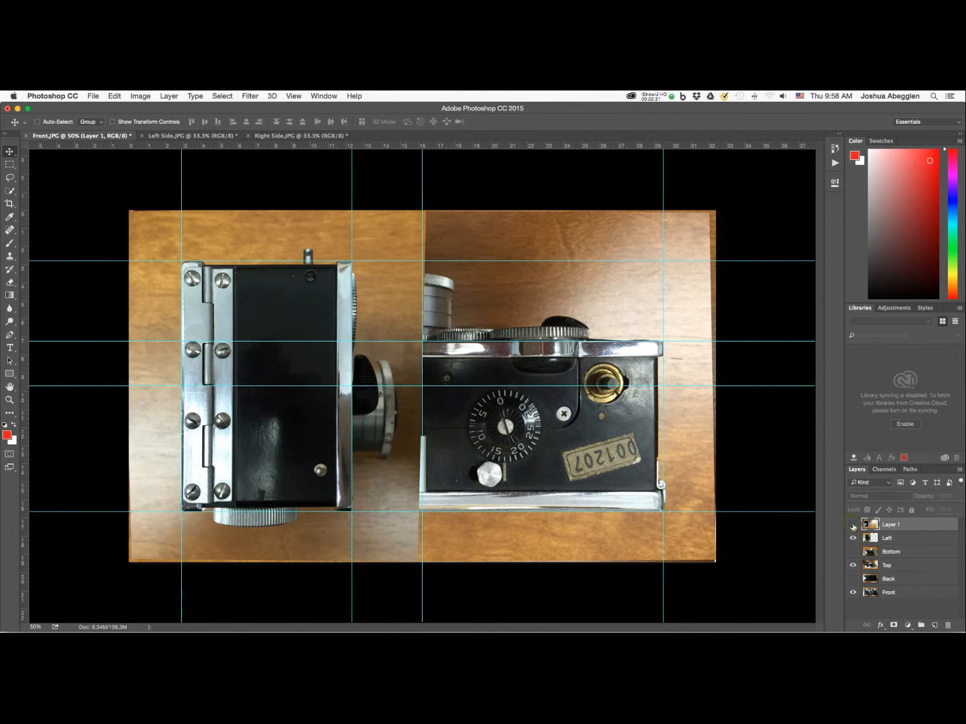
{"action": "left_click", "coordinate": [853, 525]}
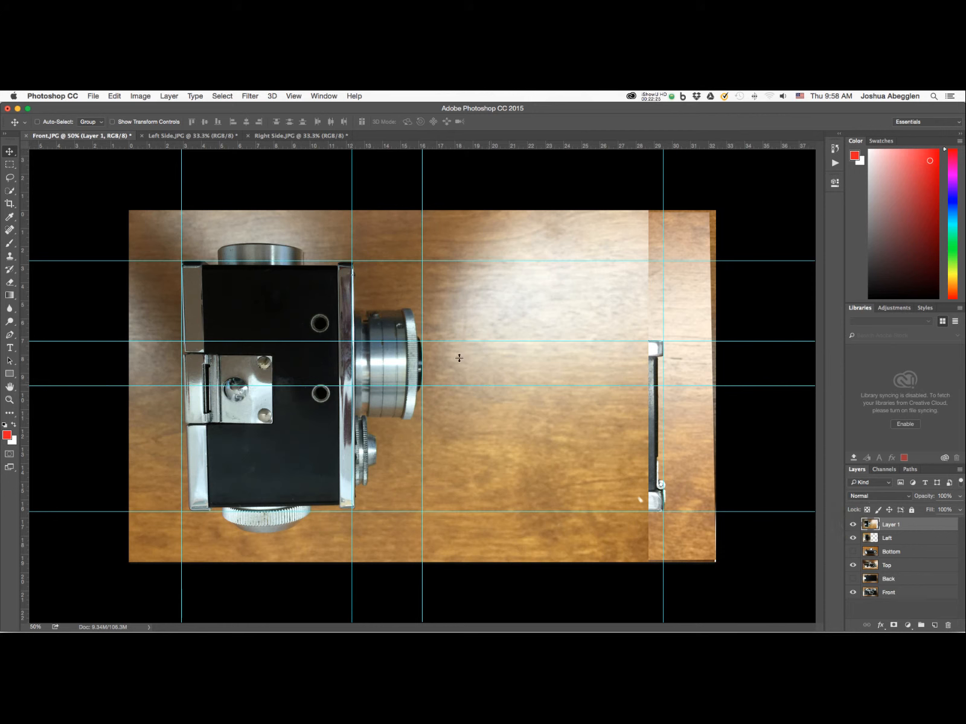
Step: Cut the left part of Layer 1 containing the whole camera onto a new layer and delete the leftover Layer 1
{"action": "key", "text": "m"}
{"action": "left_click_drag", "start_coordinate": [118, 202], "coordinate": [463, 595]}
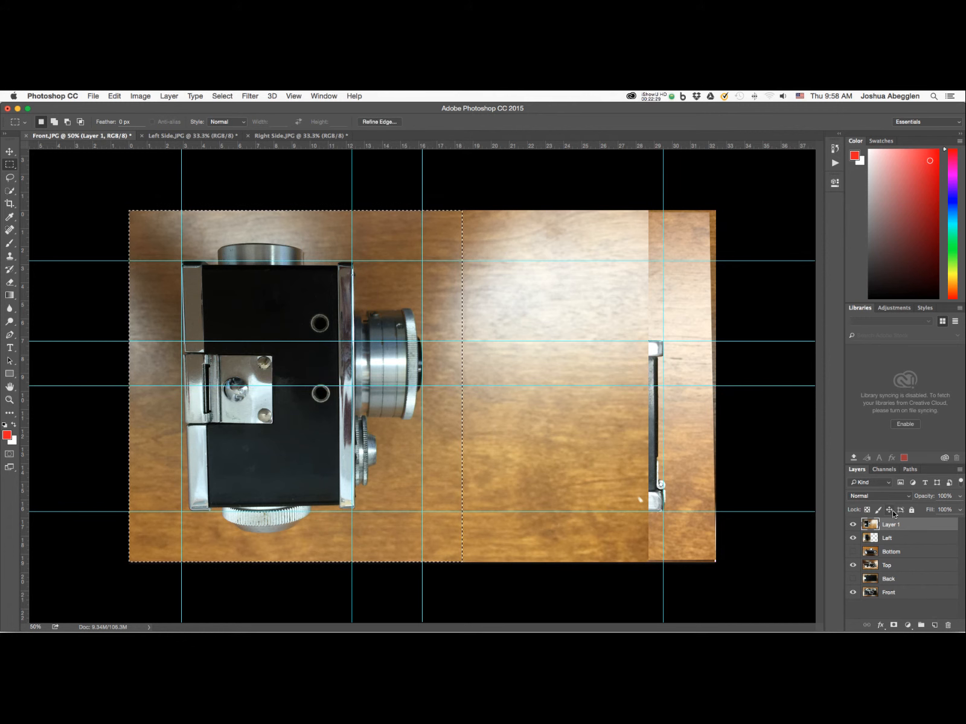
{"action": "key", "text": "super+shift+j"}
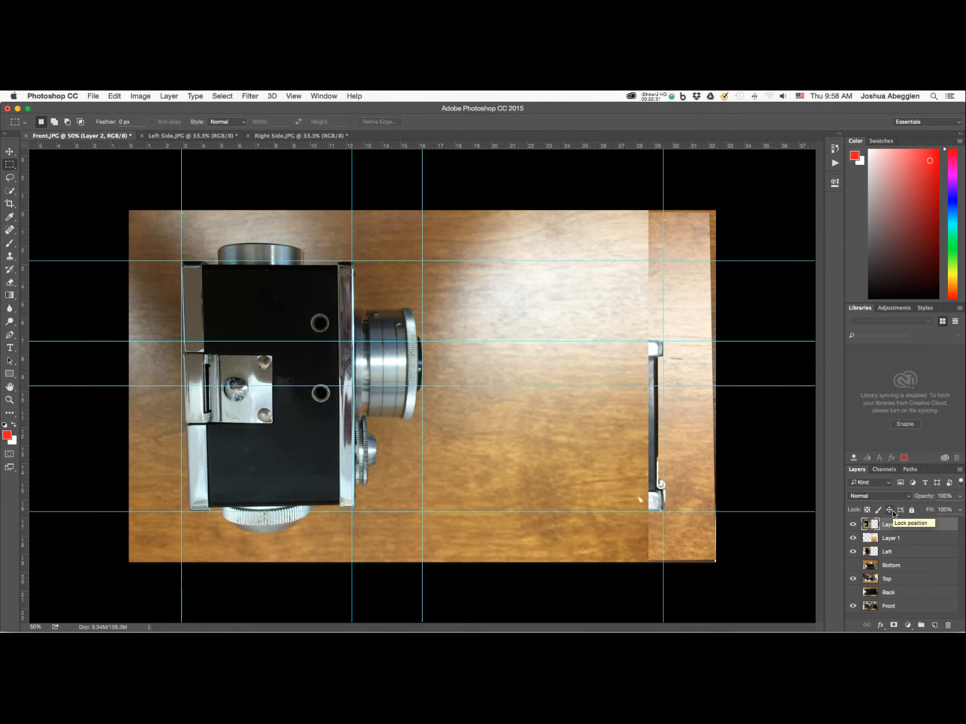
{"action": "left_click_drag", "start_coordinate": [904, 538], "coordinate": [946, 624]}
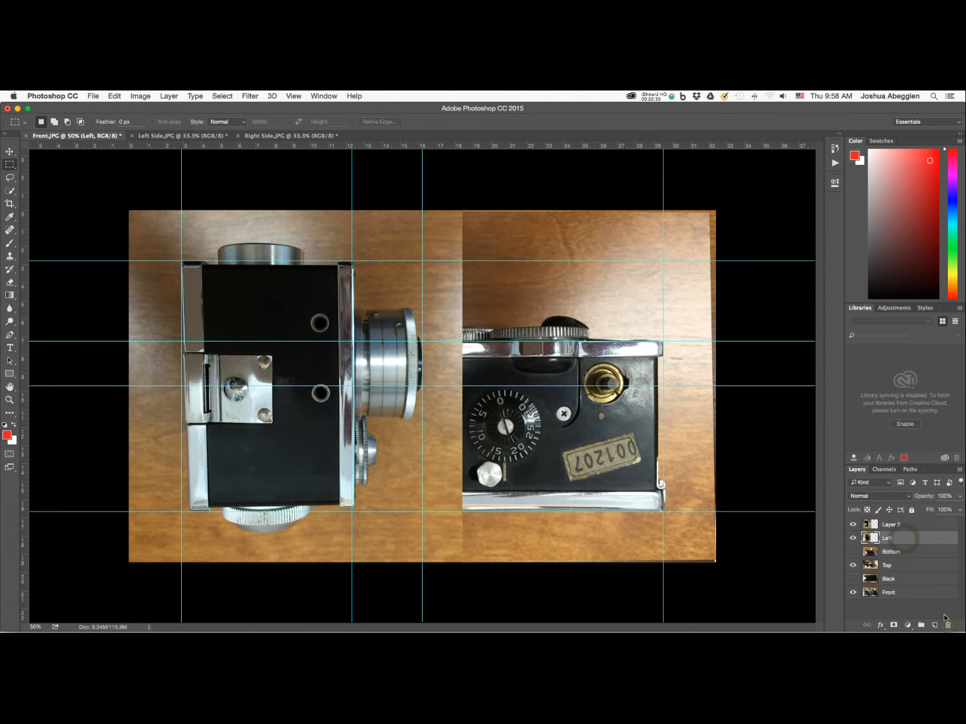
Step: Distort Layer 2's lower-left corner outward to align the camera's left edge with the guide, and place the reference point on the camera's top edge
{"action": "left_click", "coordinate": [930, 524]}
{"action": "key", "text": "super+t"}
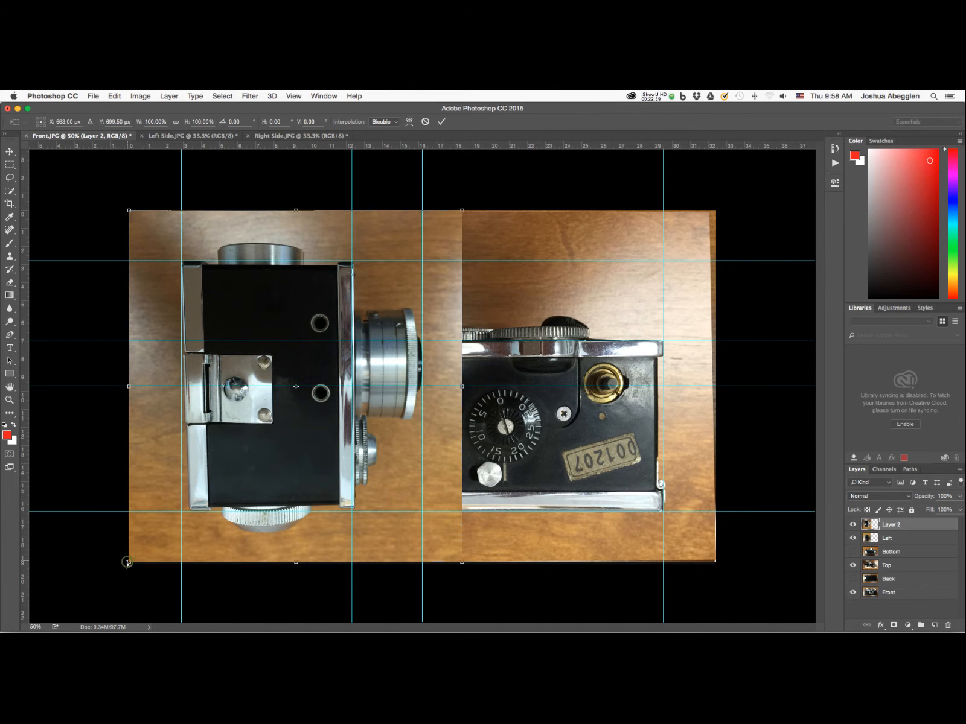
{"action": "left_click_drag", "start_coordinate": [127, 563], "coordinate": [118, 563], "text": "shift+super"}
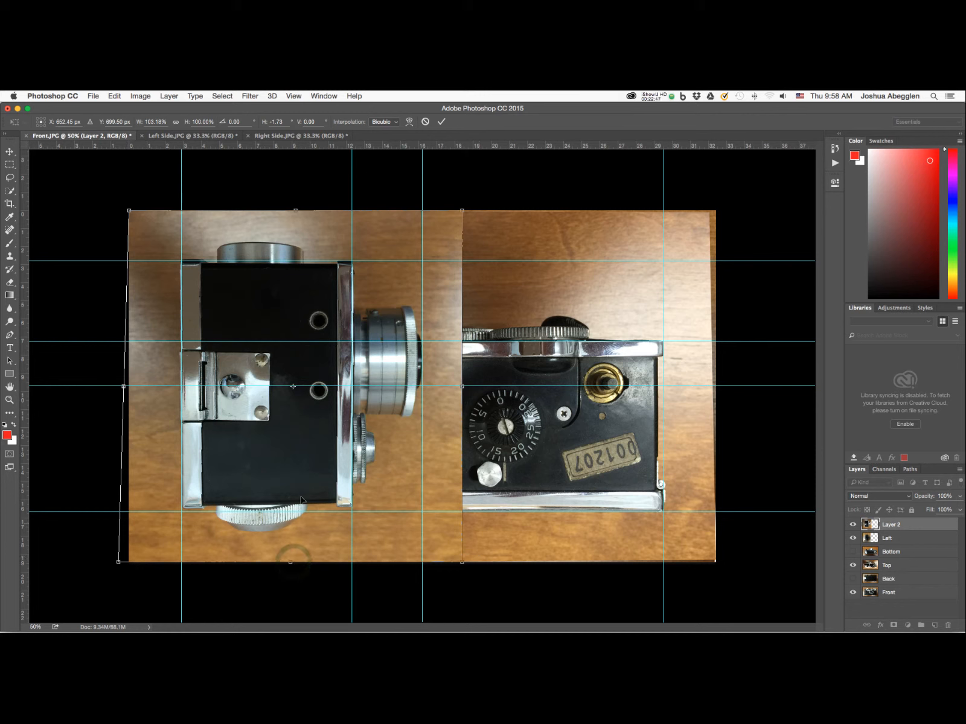
{"action": "left_click_drag", "start_coordinate": [293, 387], "coordinate": [255, 262]}
Step: Stretch Layer 2's bottom edge downward and adjust both lower corners to bring the camera's base toward the lowest horizontal guide
{"action": "left_click_drag", "start_coordinate": [289, 560], "coordinate": [292, 563]}
{"action": "key", "text": "super+plus"}
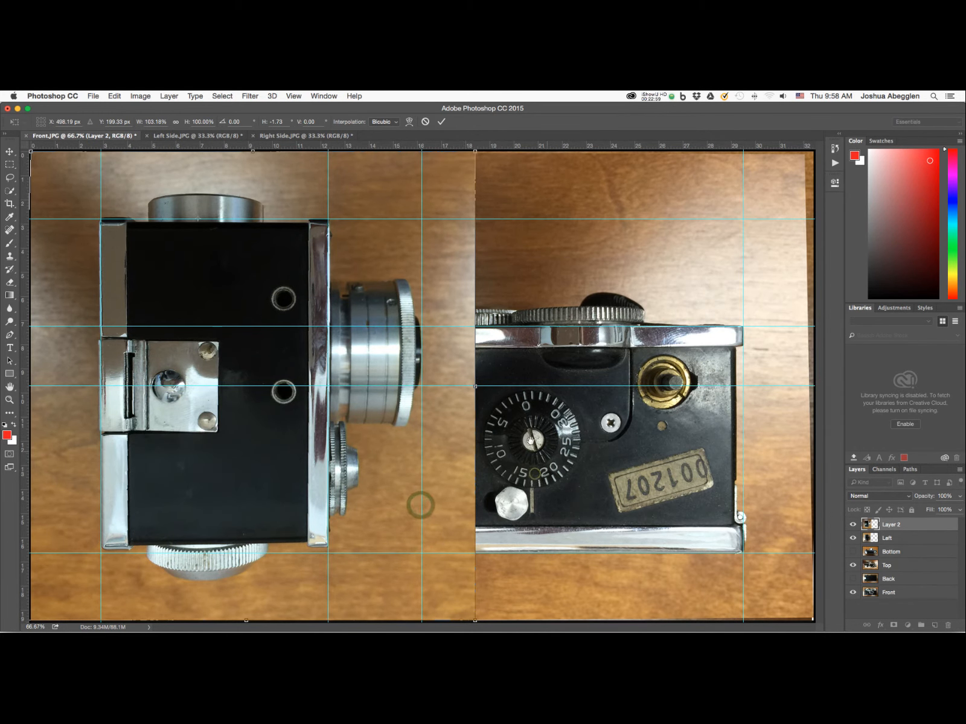
{"action": "key", "text": "super+plus"}
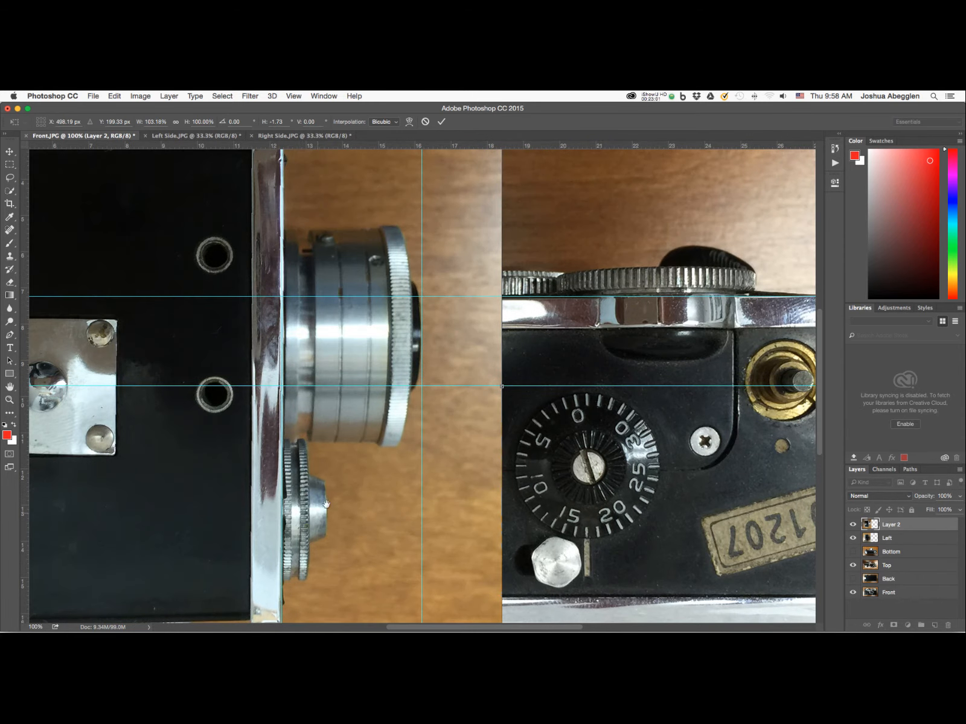
{"action": "left_click_drag", "start_coordinate": [326, 505], "coordinate": [571, 320]}
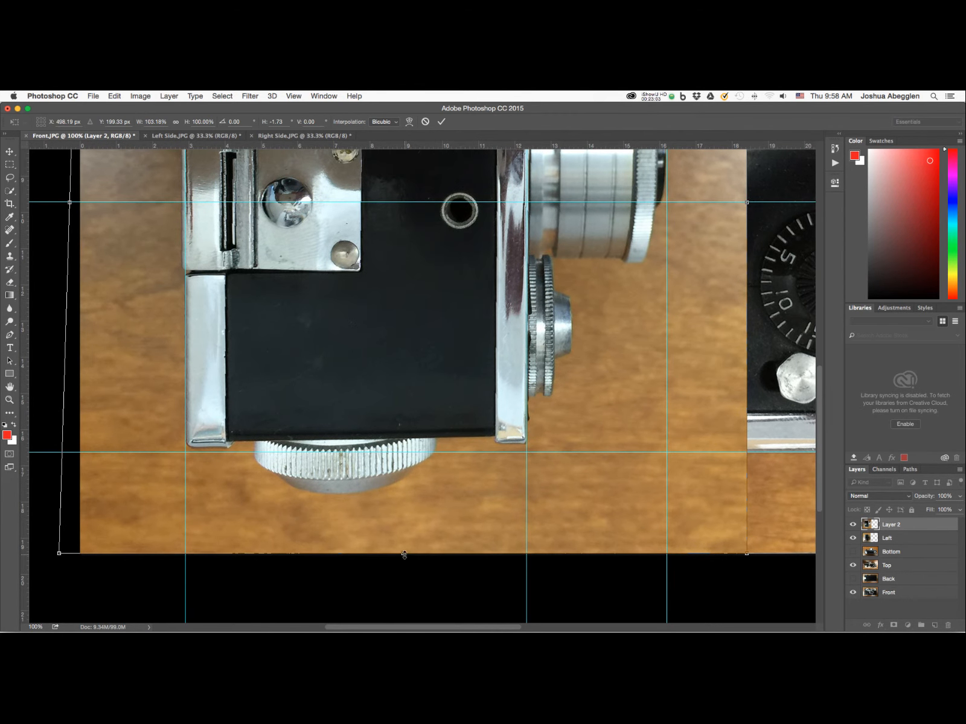
{"action": "left_click_drag", "start_coordinate": [404, 555], "coordinate": [404, 558]}
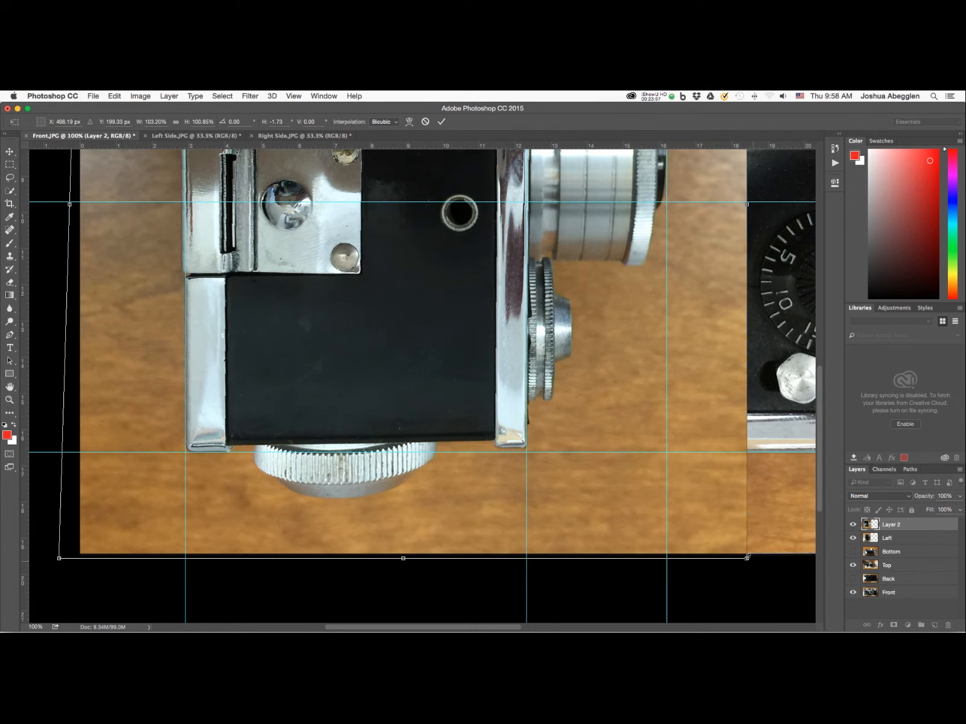
{"action": "left_click_drag", "start_coordinate": [747, 558], "coordinate": [747, 564]}
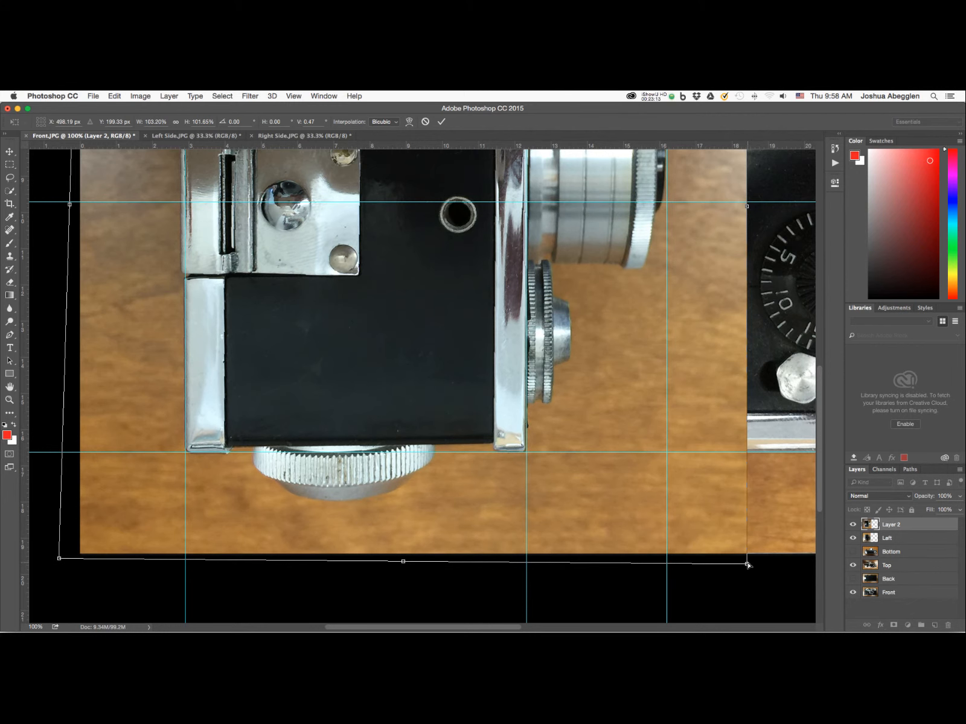
{"action": "left_click_drag", "start_coordinate": [747, 564], "coordinate": [747, 564]}
{"action": "left_click_drag", "start_coordinate": [58, 561], "coordinate": [59, 561]}
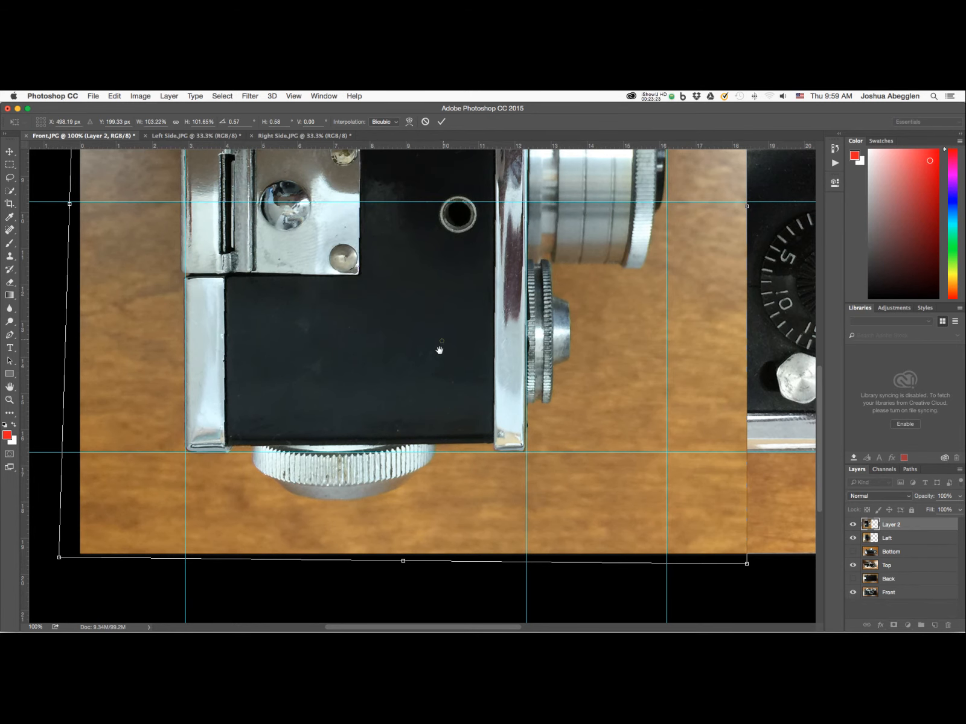
Step: Distort Layer 2's upper-left corner slightly inward to fit the camera's upper-left corner to the guides
{"action": "left_click_drag", "start_coordinate": [439, 350], "coordinate": [467, 610]}
{"action": "left_click_drag", "start_coordinate": [474, 414], "coordinate": [479, 526]}
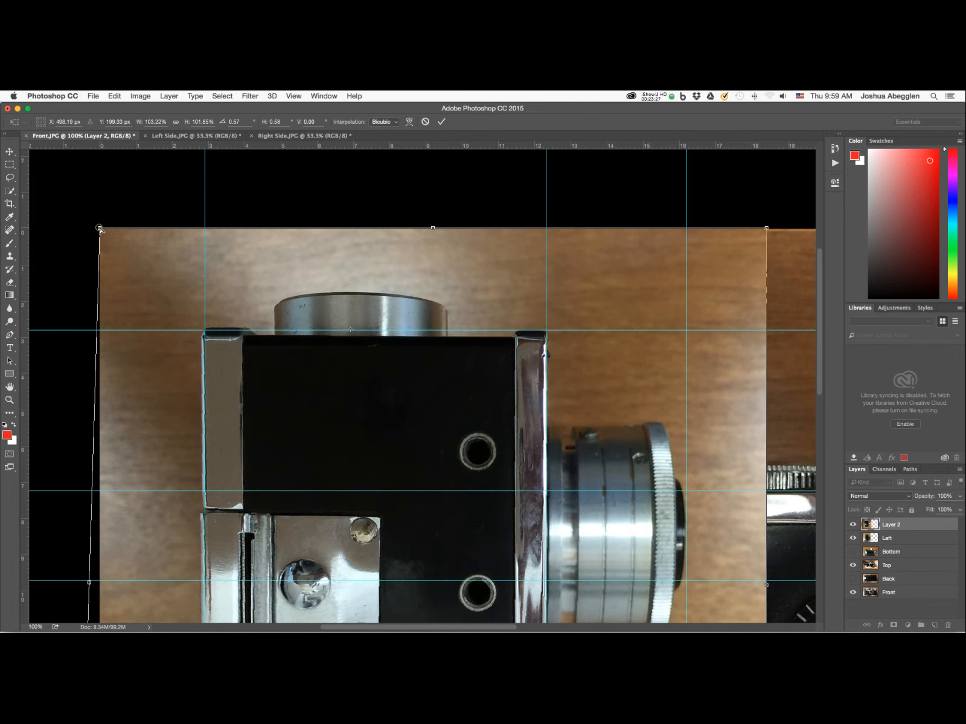
{"action": "left_click_drag", "start_coordinate": [99, 229], "coordinate": [109, 236]}
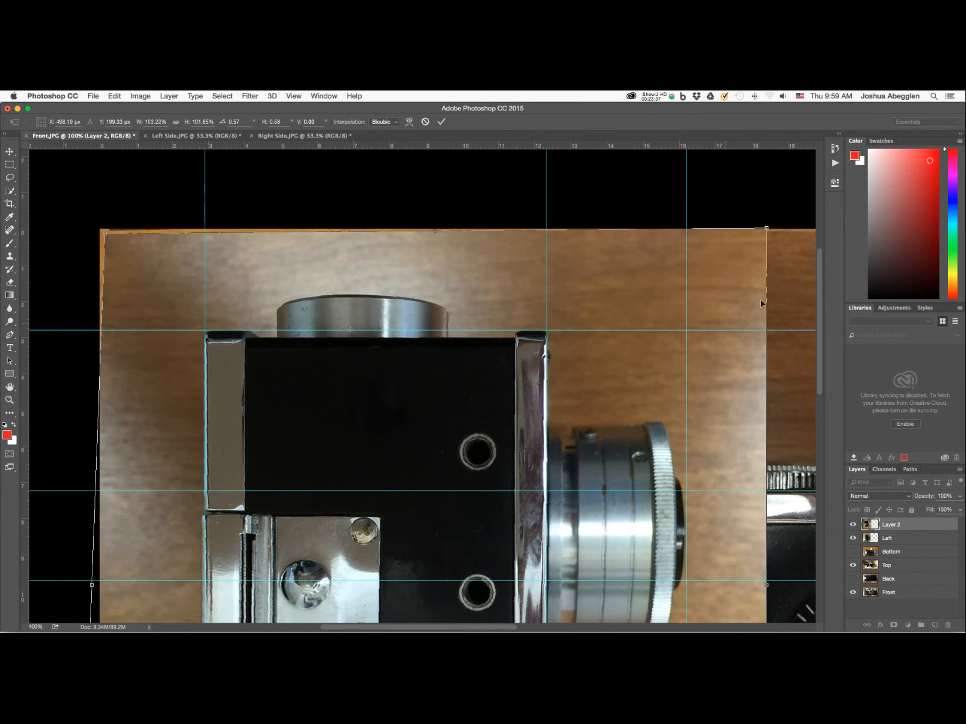
Step: Distort Layer 2's lower-right corner slightly outward to fit the camera's lower-right corner to the guides, and apply the transform
{"action": "left_click_drag", "start_coordinate": [652, 507], "coordinate": [647, 338]}
{"action": "left_click_drag", "start_coordinate": [626, 505], "coordinate": [636, 388]}
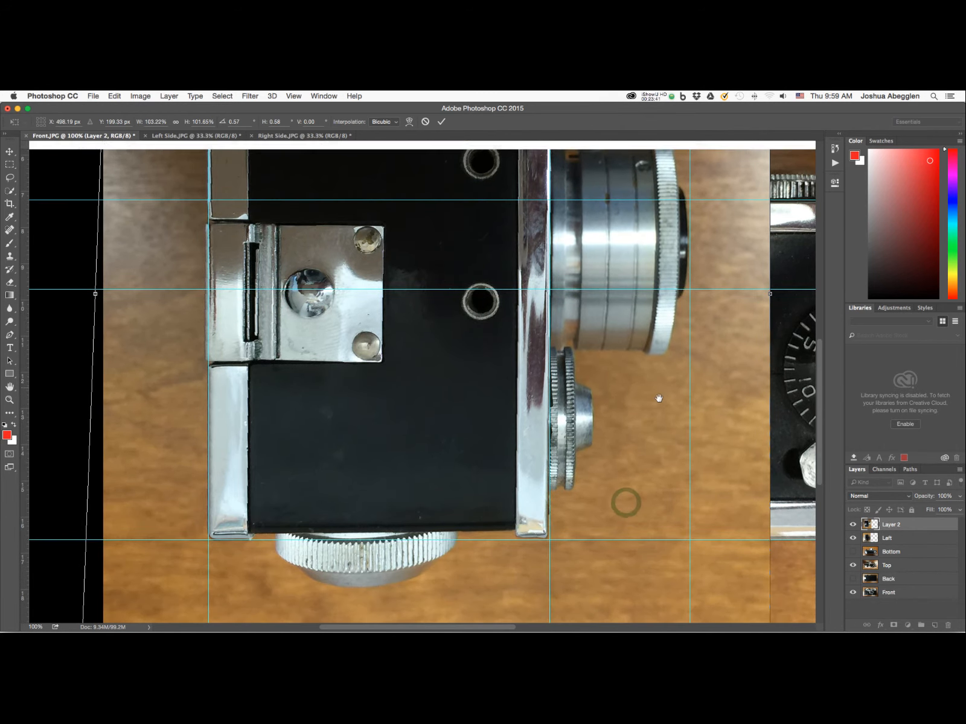
{"action": "left_click_drag", "start_coordinate": [708, 527], "coordinate": [696, 457]}
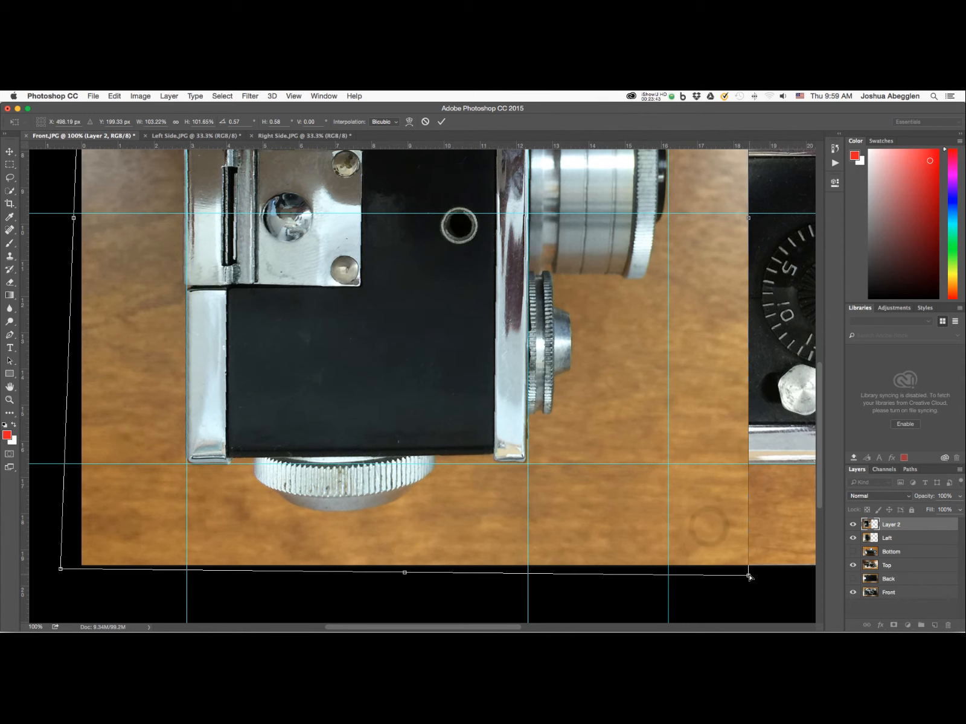
{"action": "left_click_drag", "start_coordinate": [748, 576], "coordinate": [755, 583]}
{"action": "left_click_drag", "start_coordinate": [753, 581], "coordinate": [753, 582]}
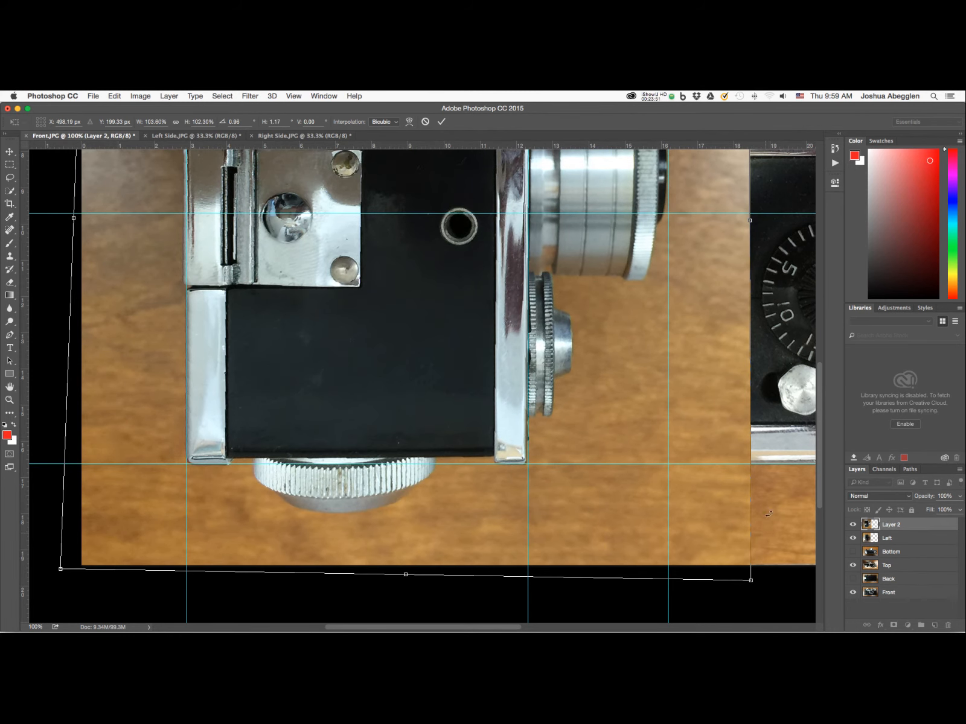
{"action": "left_click_drag", "start_coordinate": [638, 349], "coordinate": [621, 575]}
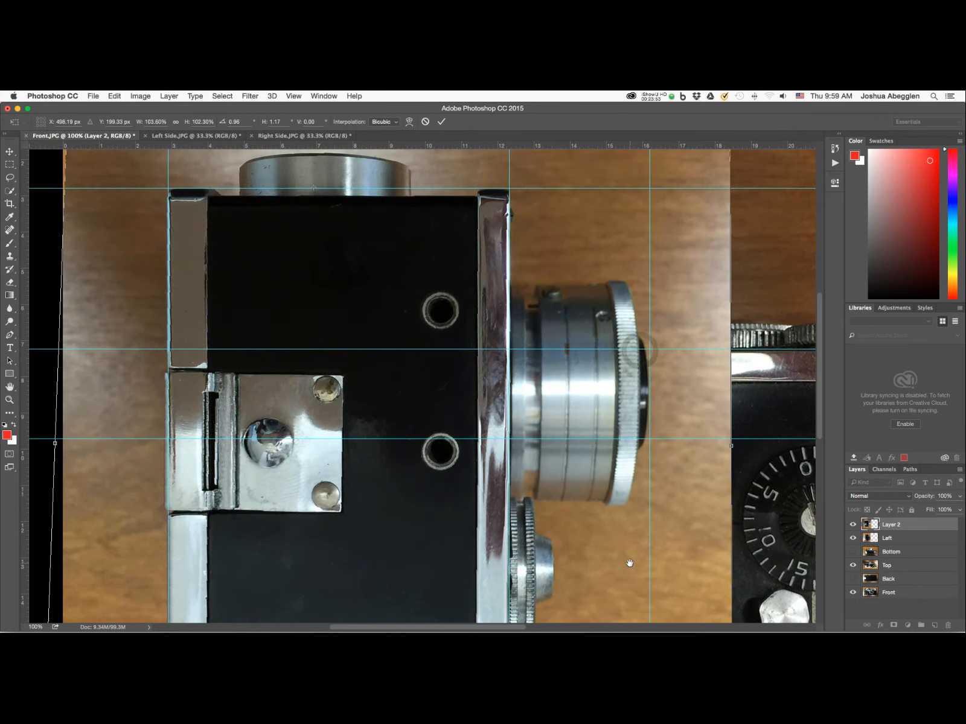
{"action": "key", "text": "Return"}
{"action": "key", "text": "m"}
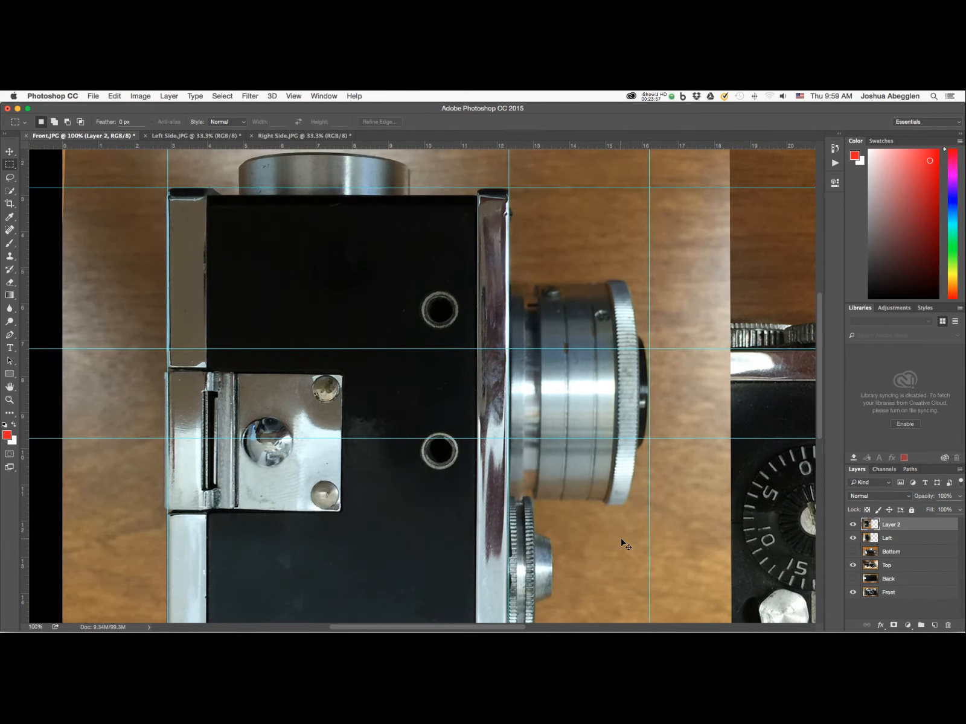
Step: Compare the camera alignment on Layer 2 with the Left layer by switching Layer 2's visibility off and on
{"action": "key", "text": "super+minus"}
{"action": "left_click", "coordinate": [358, 546]}
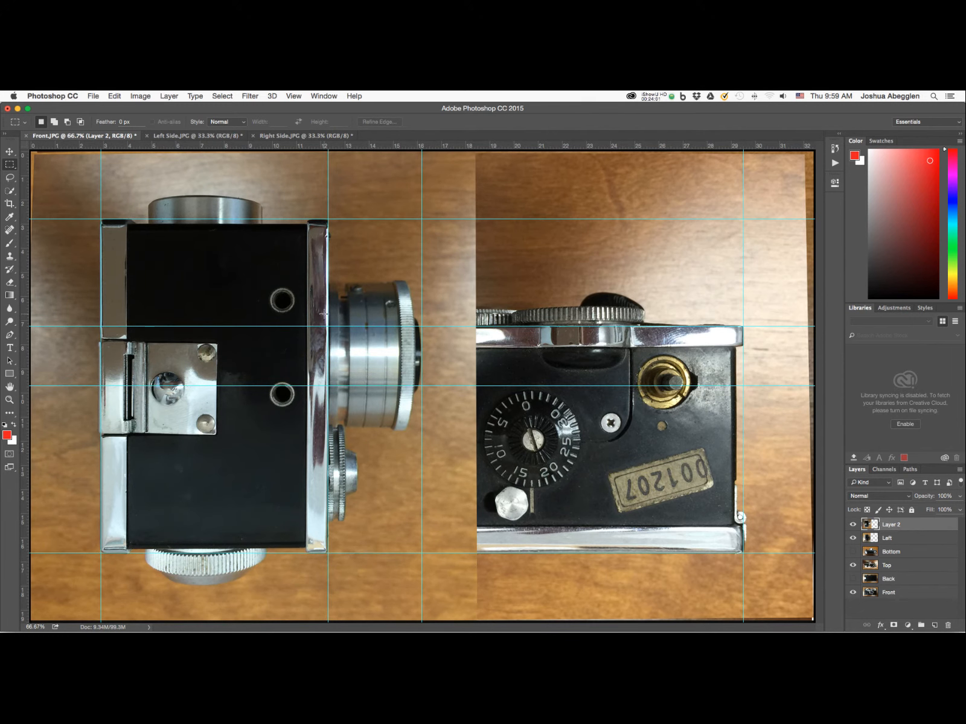
{"action": "left_click", "coordinate": [853, 525]}
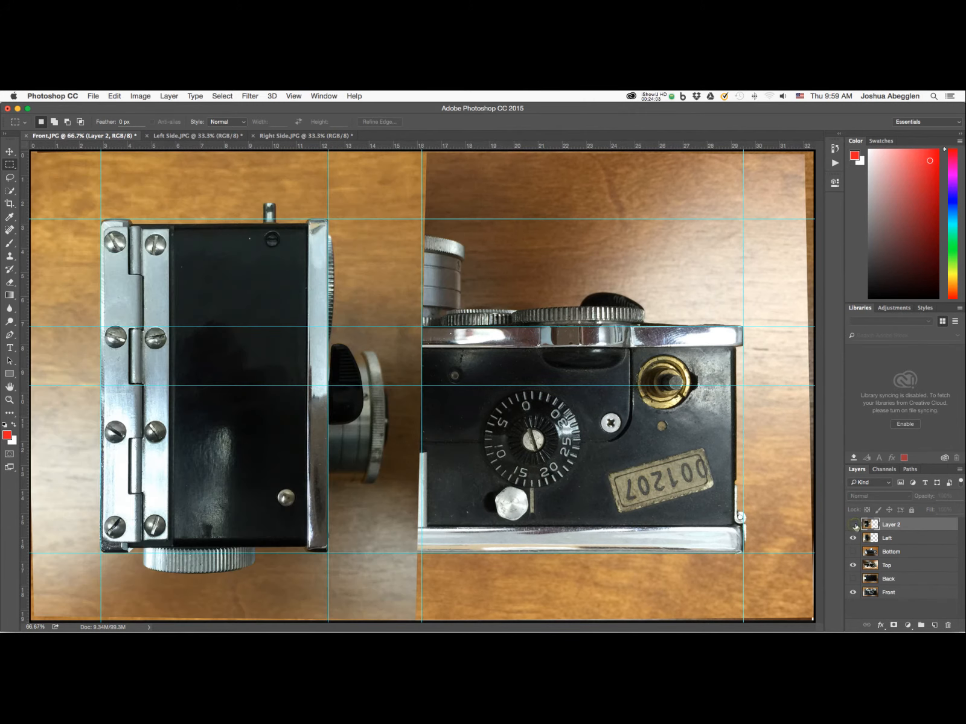
{"action": "left_click", "coordinate": [854, 525]}
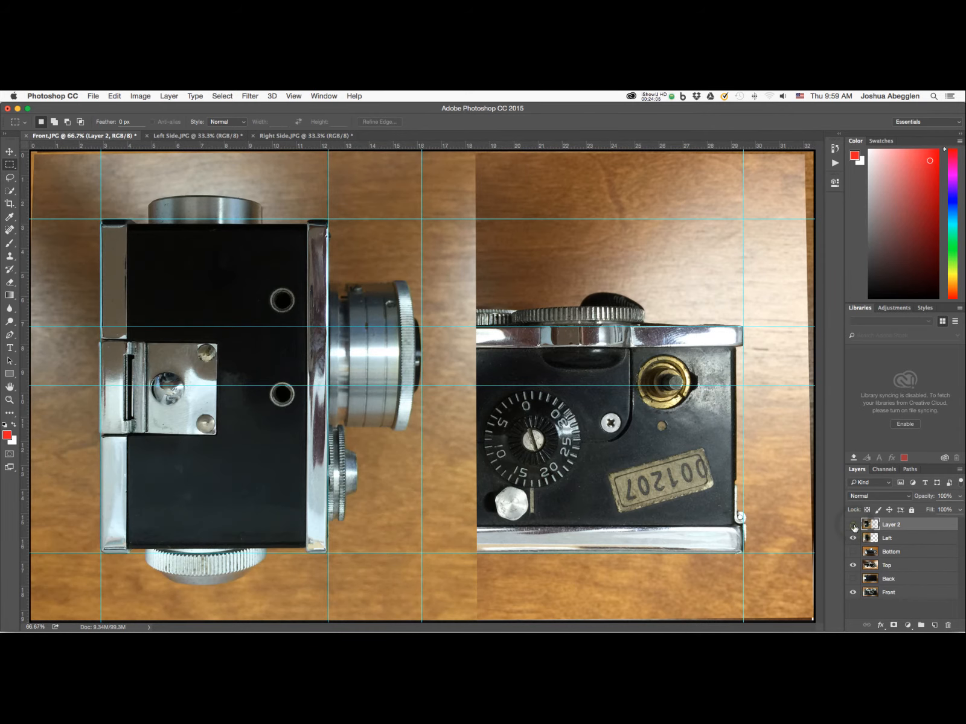
{"action": "left_click", "coordinate": [853, 524]}
{"action": "left_click", "coordinate": [853, 525]}
{"action": "key", "text": "super+minus"}
{"action": "key", "text": "super+minus"}
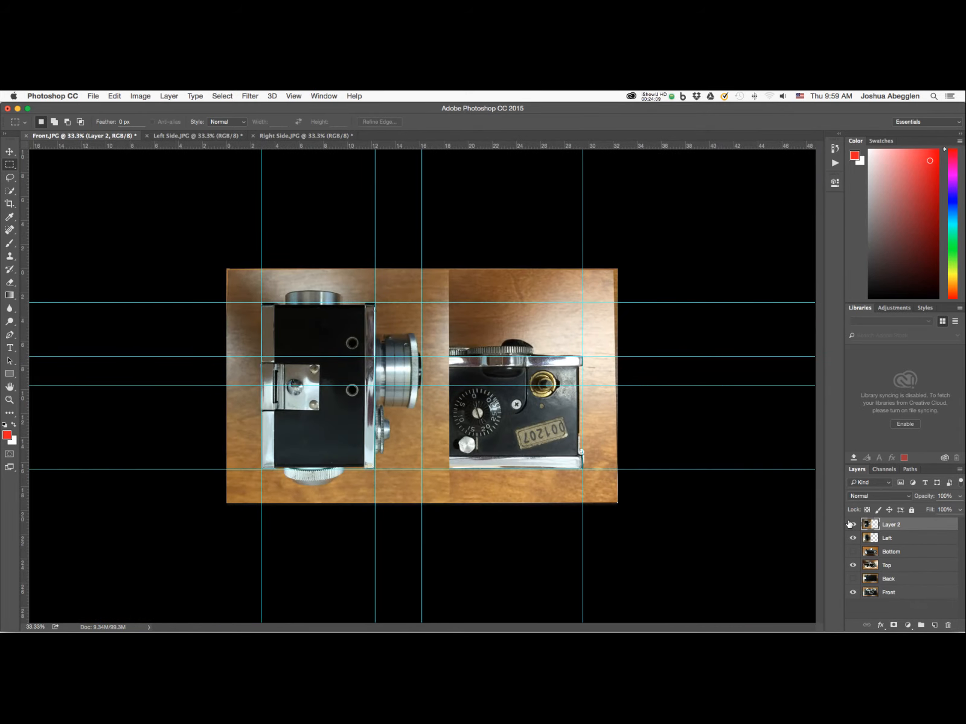
Step: Hide all layers above Front, and create a folder named Orthos inside the Argus folder for saving the views
{"action": "left_click_drag", "start_coordinate": [853, 524], "coordinate": [853, 567]}
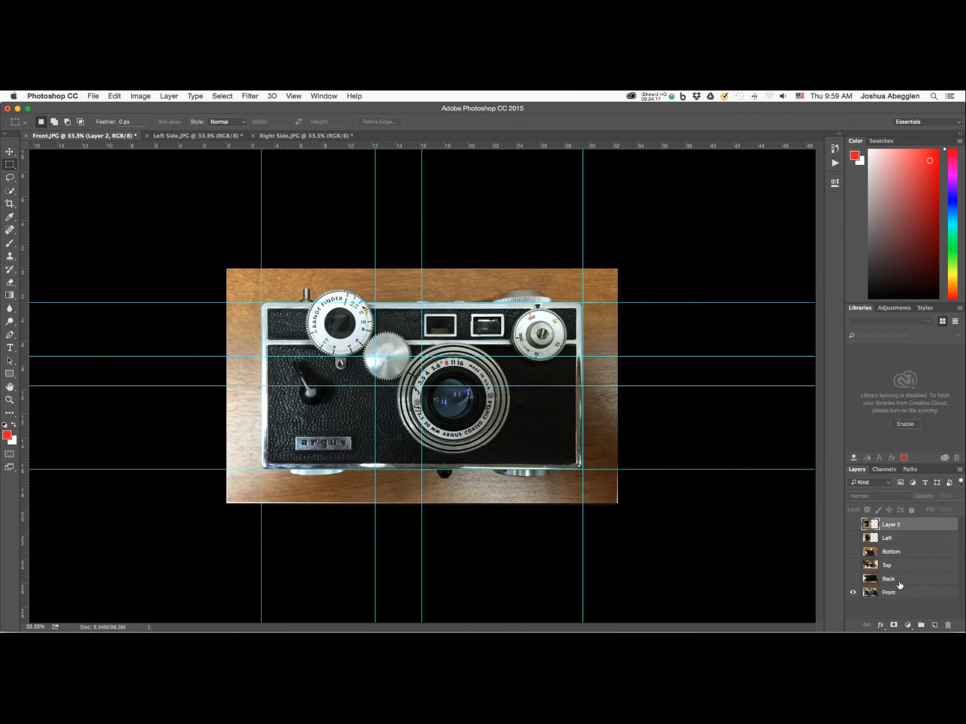
{"action": "key", "text": "super+shift+s"}
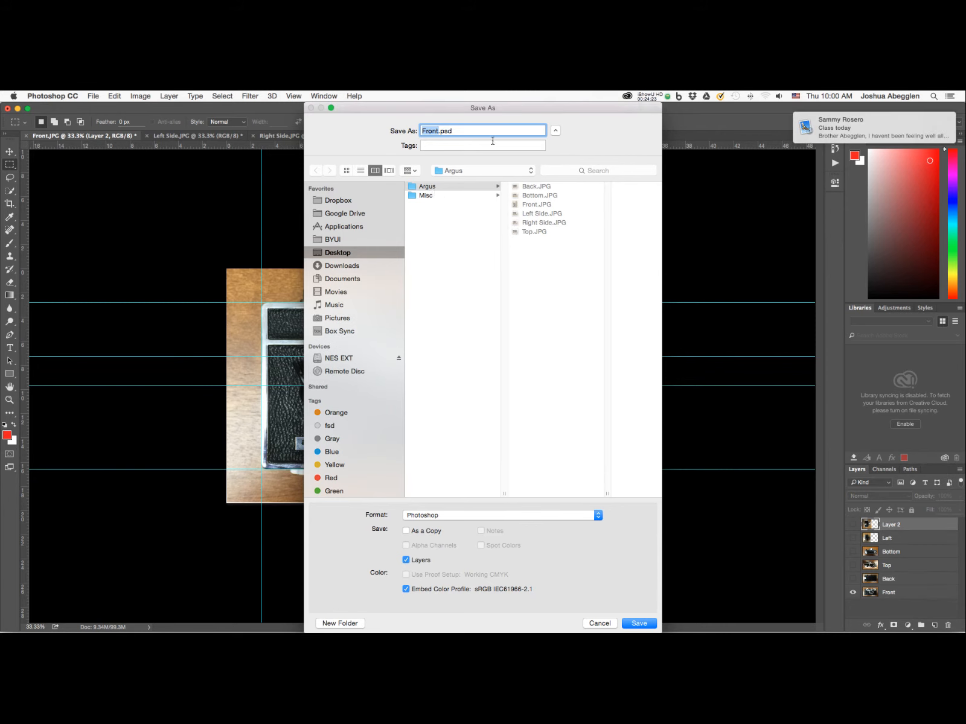
{"action": "left_click", "coordinate": [340, 623]}
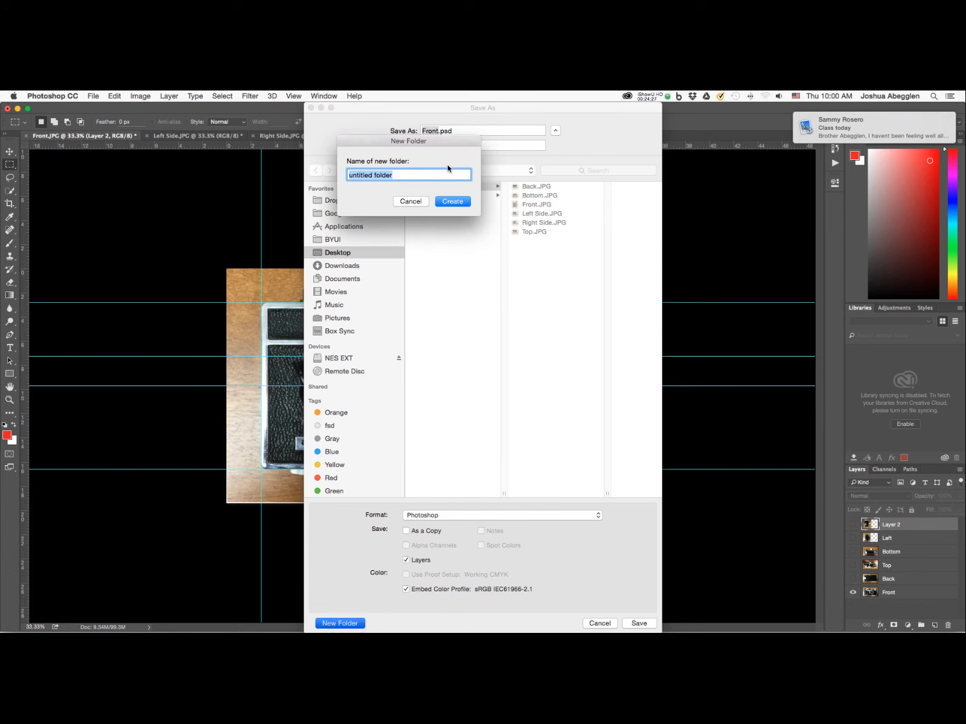
{"action": "type", "text": "Orthos"}
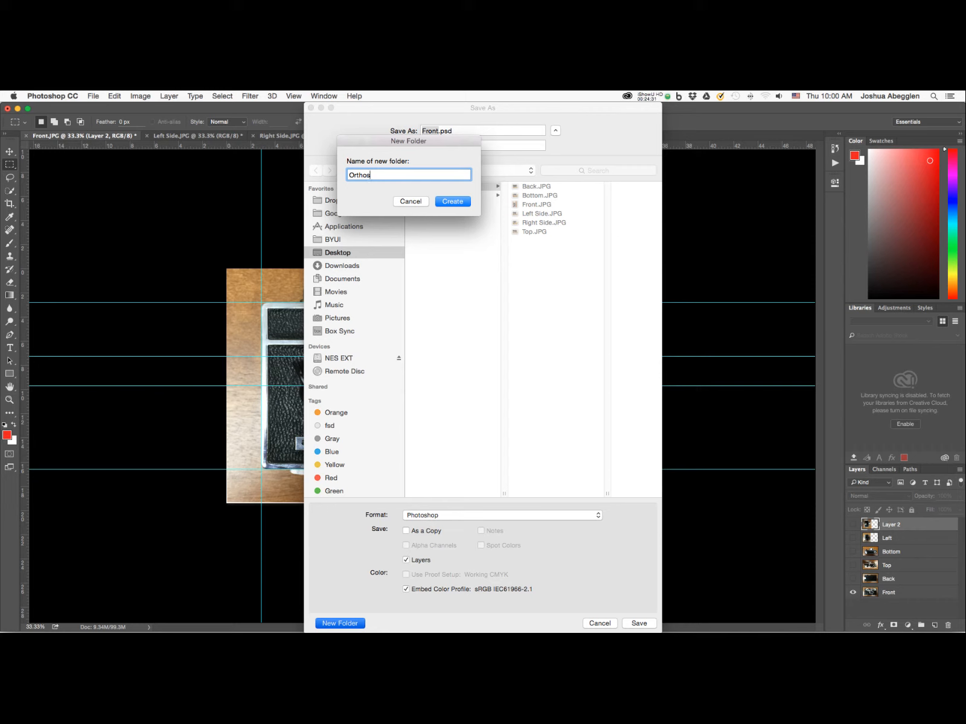
{"action": "left_click", "coordinate": [458, 201]}
Step: Save the front view as Front.jpg in the Orthos folder, in JPEG format at maximum quality 12
{"action": "left_click", "coordinate": [532, 516]}
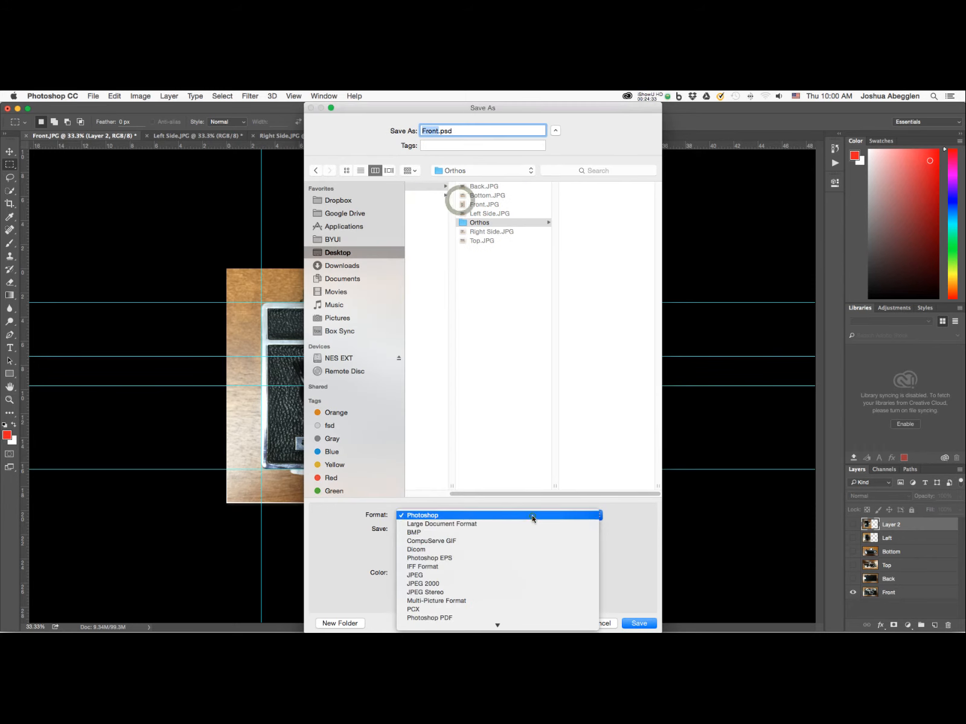
{"action": "left_click", "coordinate": [472, 575]}
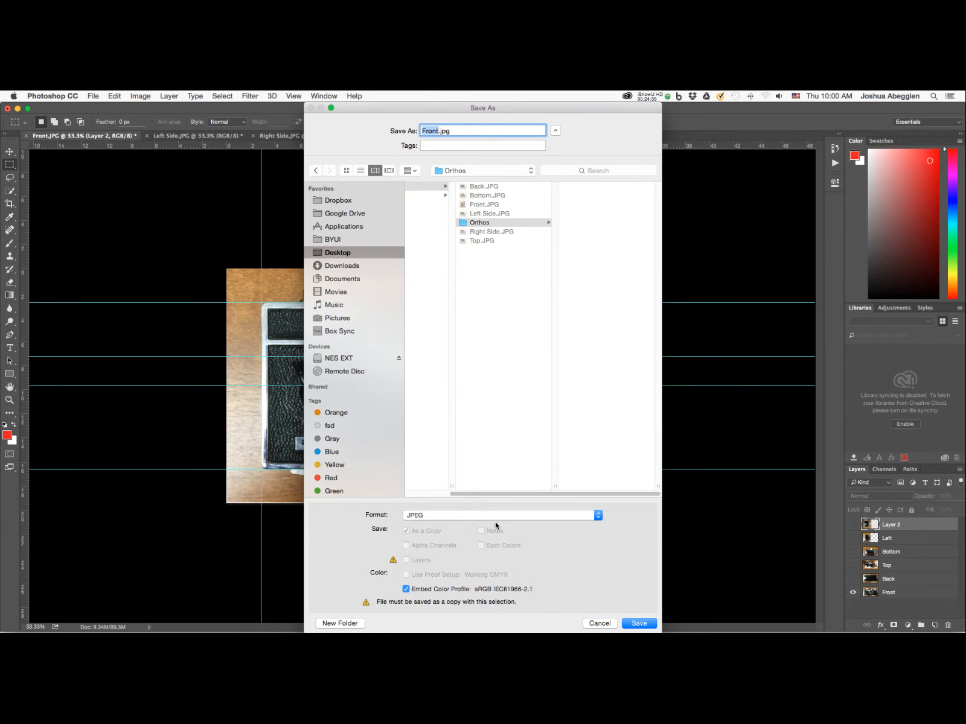
{"action": "left_click", "coordinate": [641, 623]}
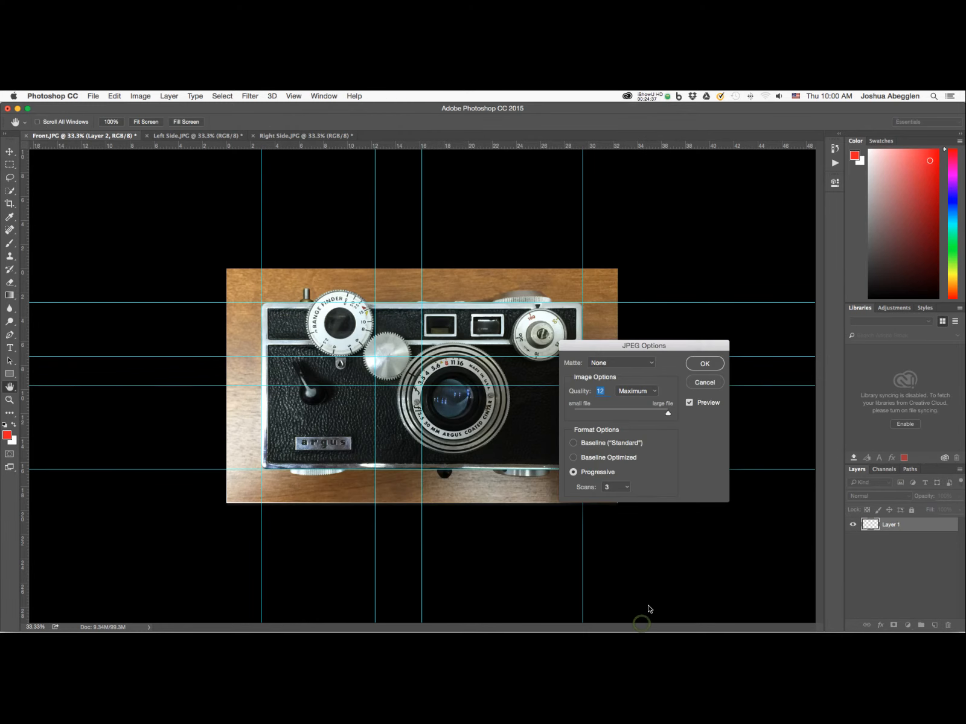
{"action": "left_click", "coordinate": [705, 363]}
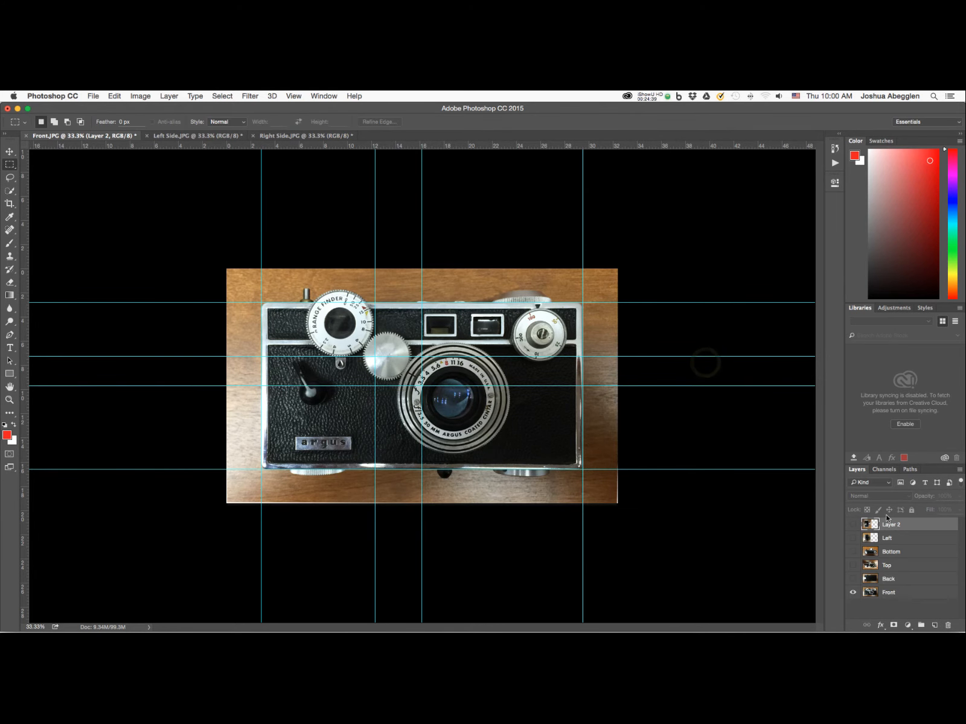
Step: Show the Back layer and save the document as Rear.psd in the Orthos folder, in Photoshop format with layers
{"action": "left_click", "coordinate": [853, 579]}
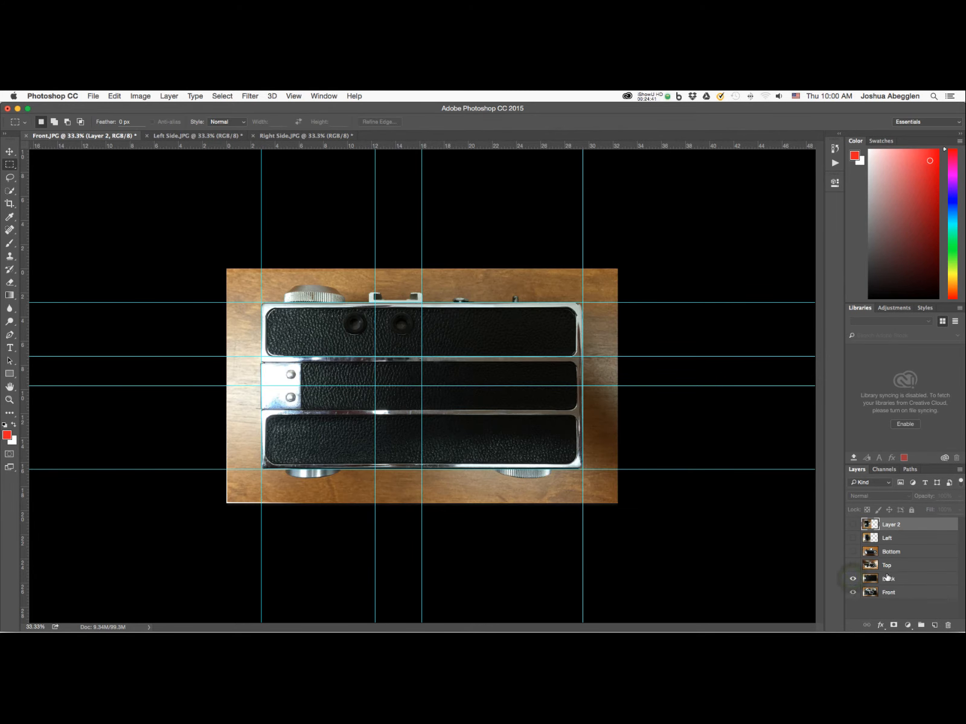
{"action": "key", "text": "super+shift+s"}
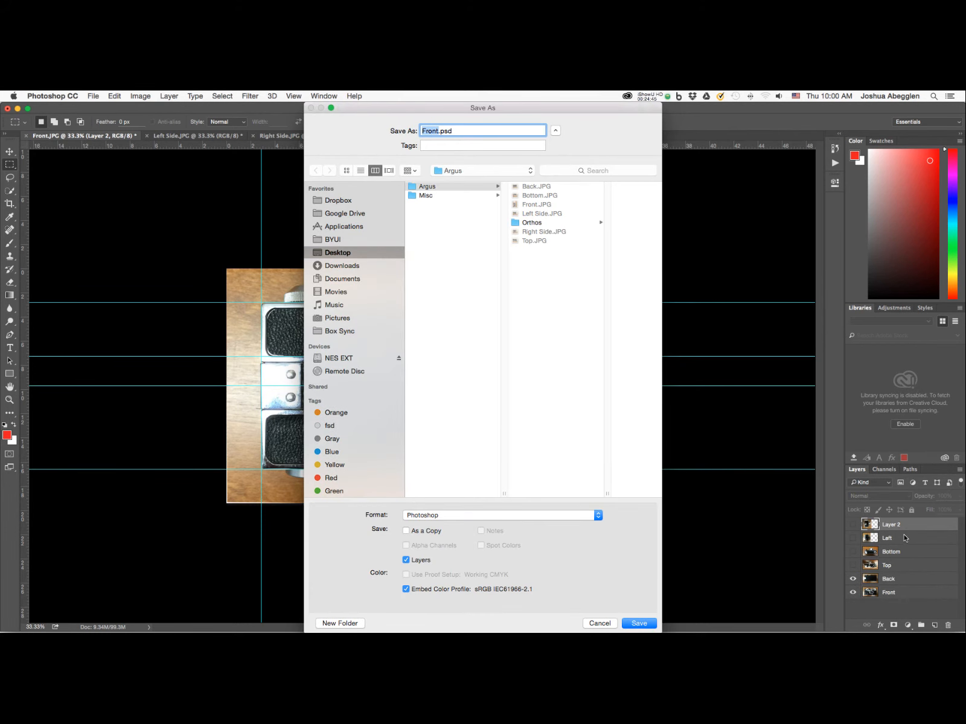
{"action": "left_click", "coordinate": [542, 222]}
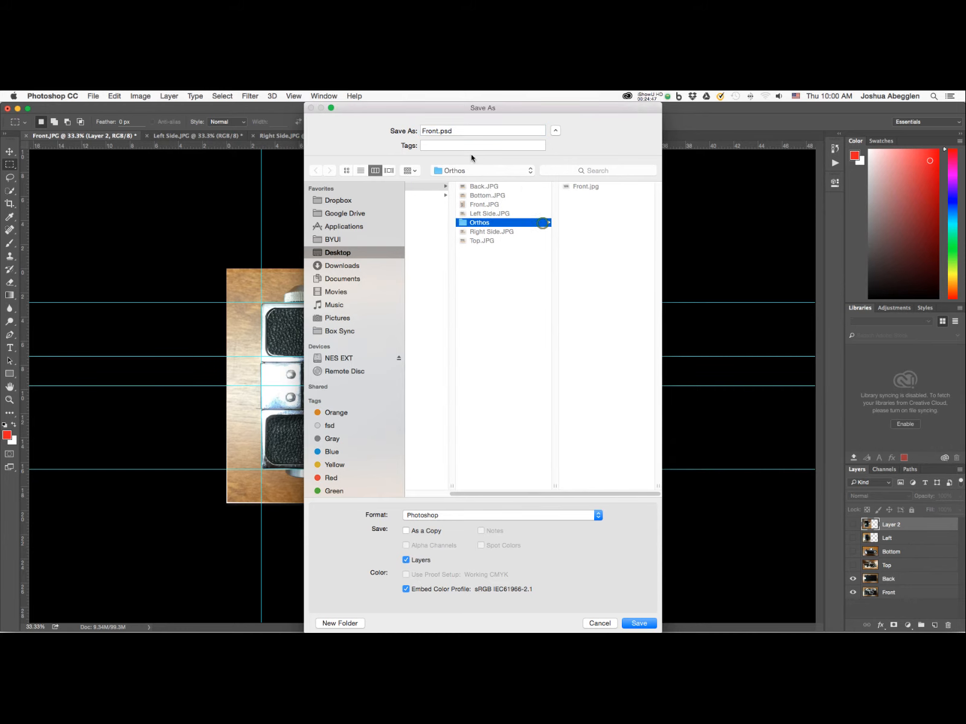
{"action": "left_click", "coordinate": [431, 131]}
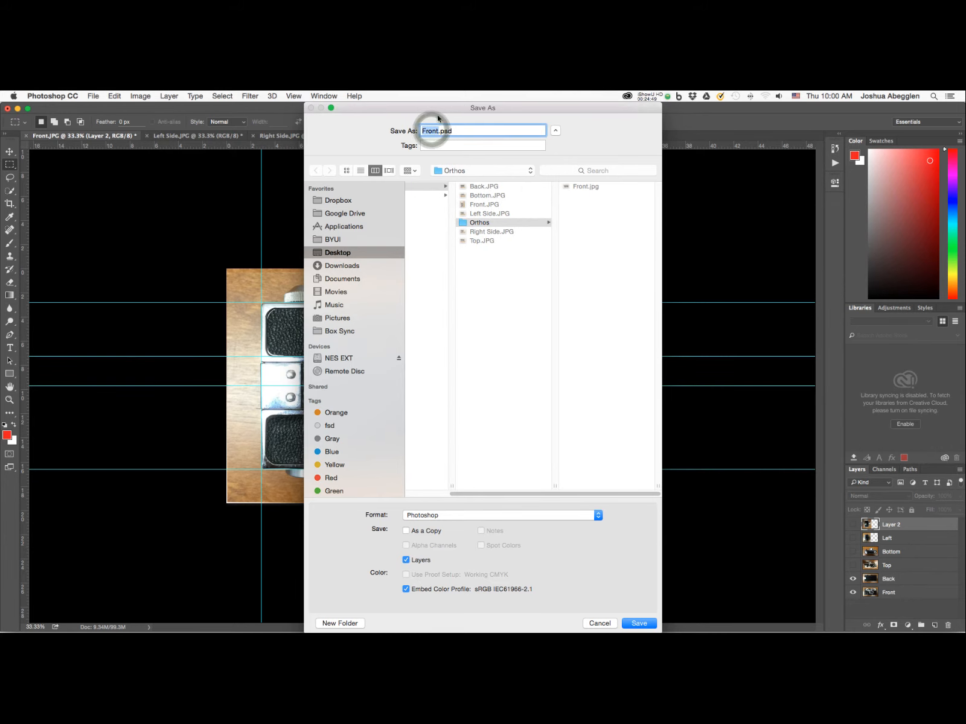
{"action": "type", "text": "Rear"}
{"action": "left_click", "coordinate": [640, 624]}
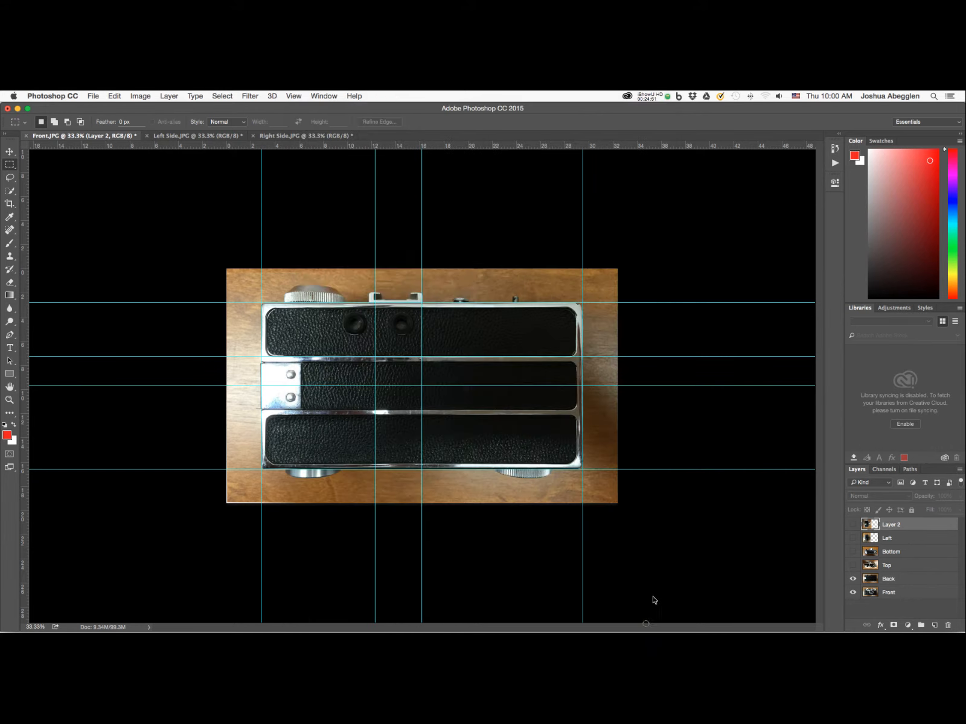
{"action": "left_click", "coordinate": [442, 215]}
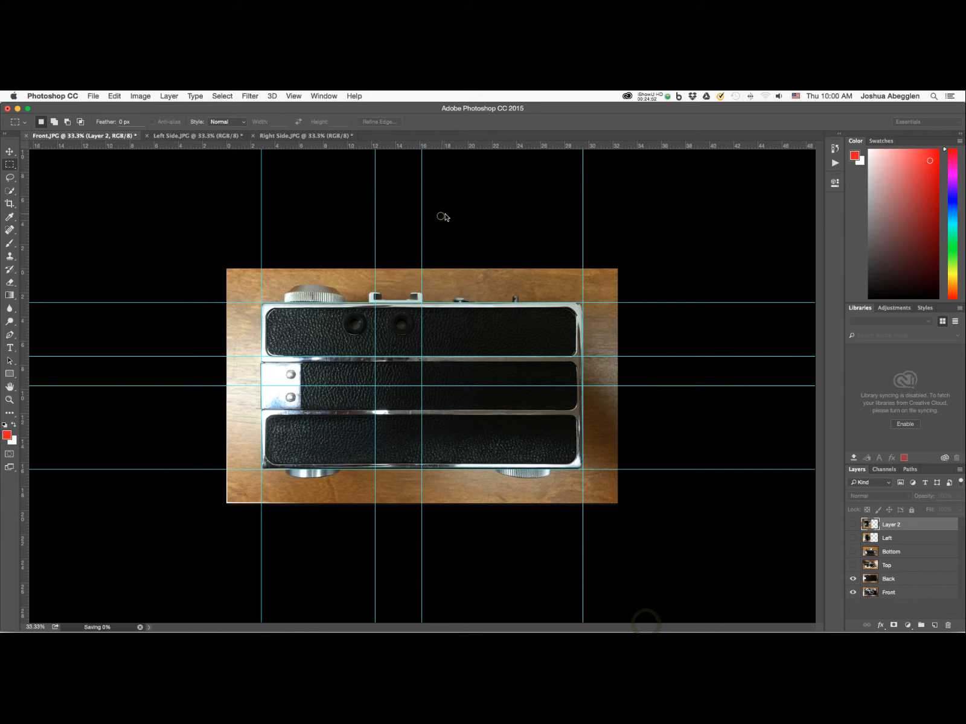
Step: Show the Top layer and save the top view as Top.jpg in Orthos, in JPEG format at maximum quality 12
{"action": "left_click", "coordinate": [853, 565]}
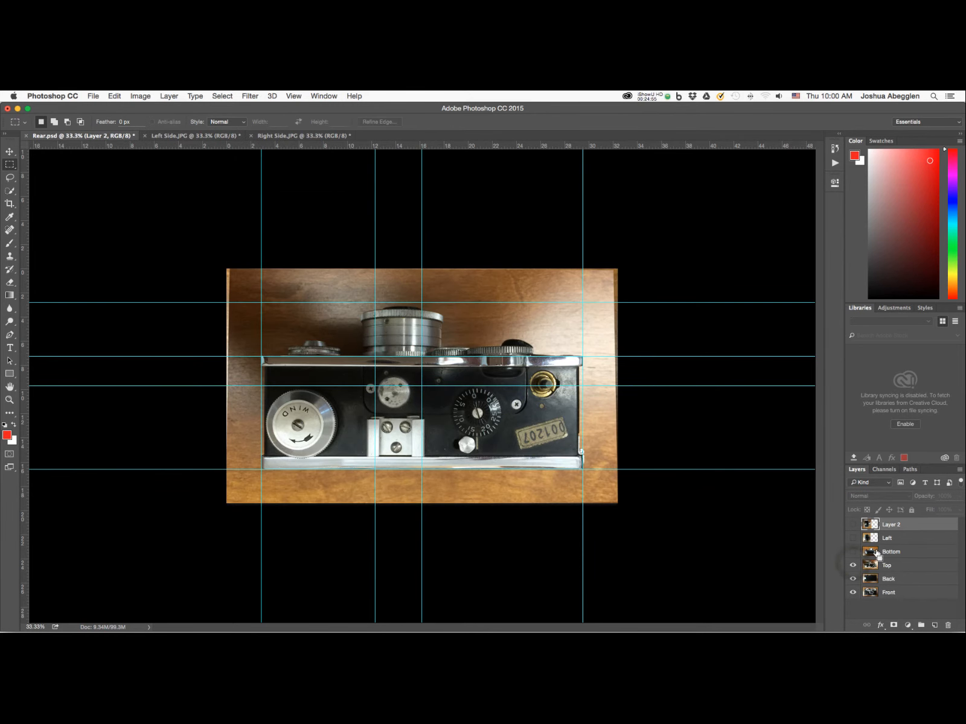
{"action": "key", "text": "super+shift+s"}
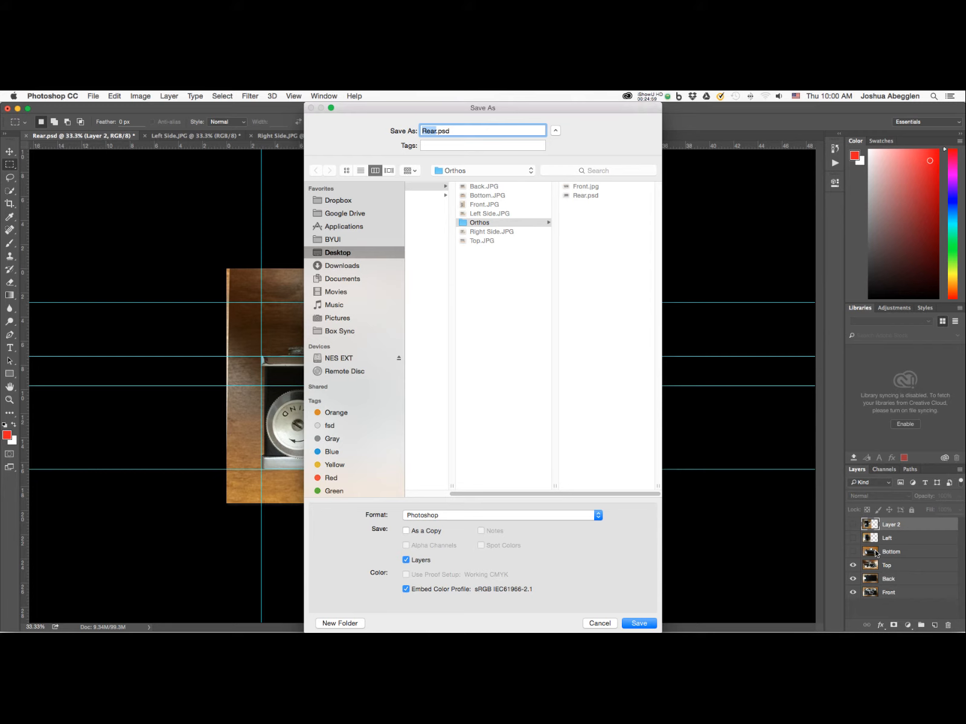
{"action": "type", "text": "Top"}
{"action": "left_click", "coordinate": [576, 517]}
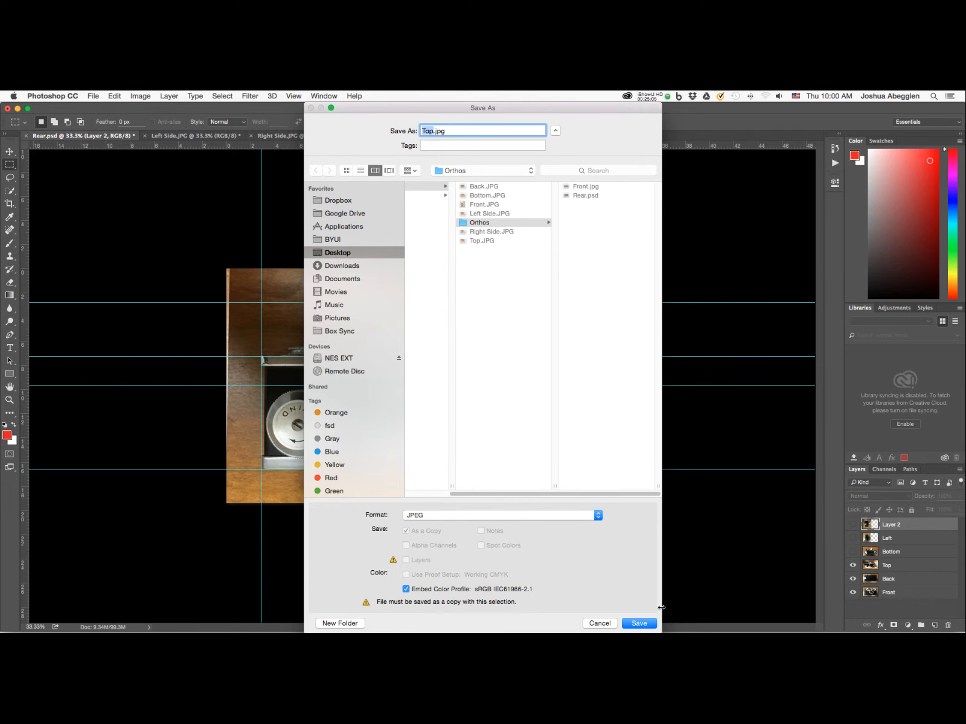
{"action": "left_click", "coordinate": [644, 624]}
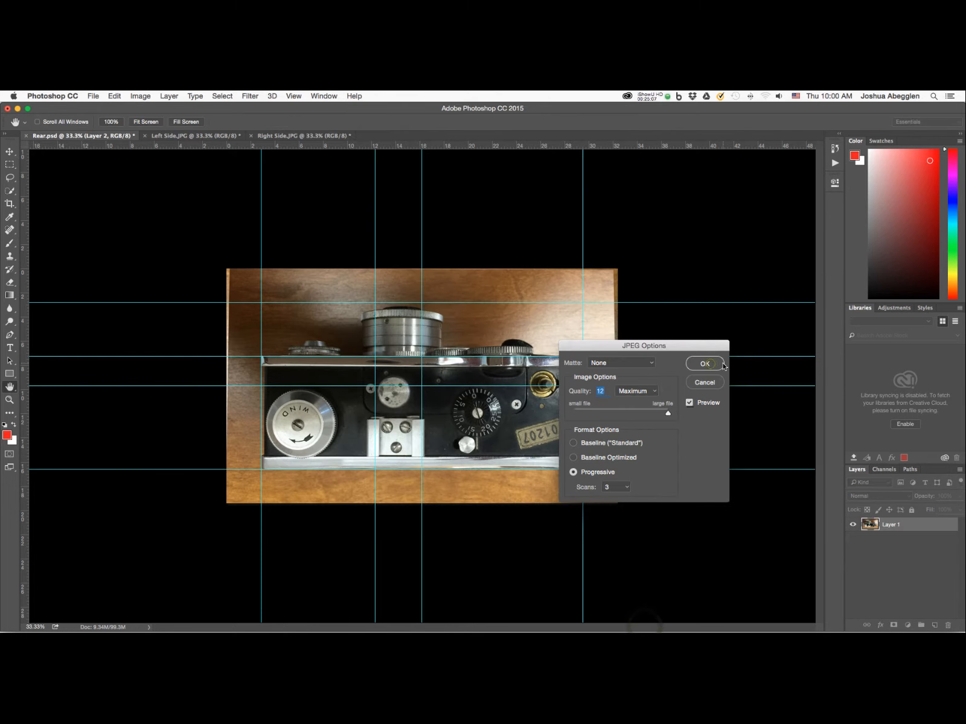
{"action": "left_click", "coordinate": [704, 363]}
Step: Show the Bottom layer and save the bottom view as Bottom.jpg in Orthos, in JPEG format
{"action": "left_click", "coordinate": [853, 552]}
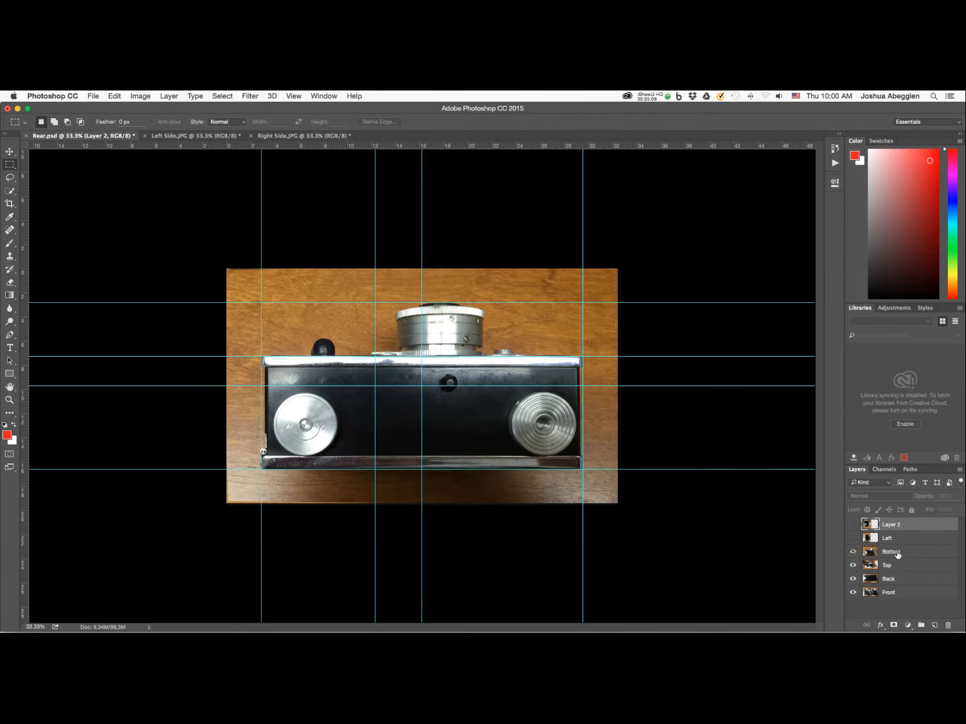
{"action": "key", "text": "super+shift+s"}
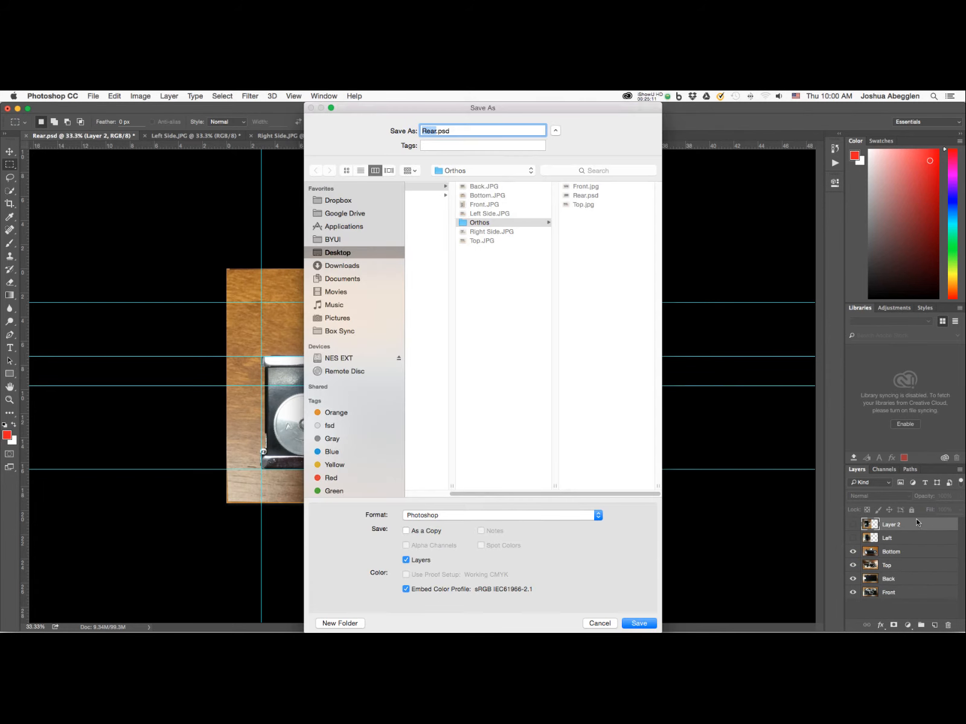
{"action": "type", "text": "Bottom"}
{"action": "left_click", "coordinate": [566, 516]}
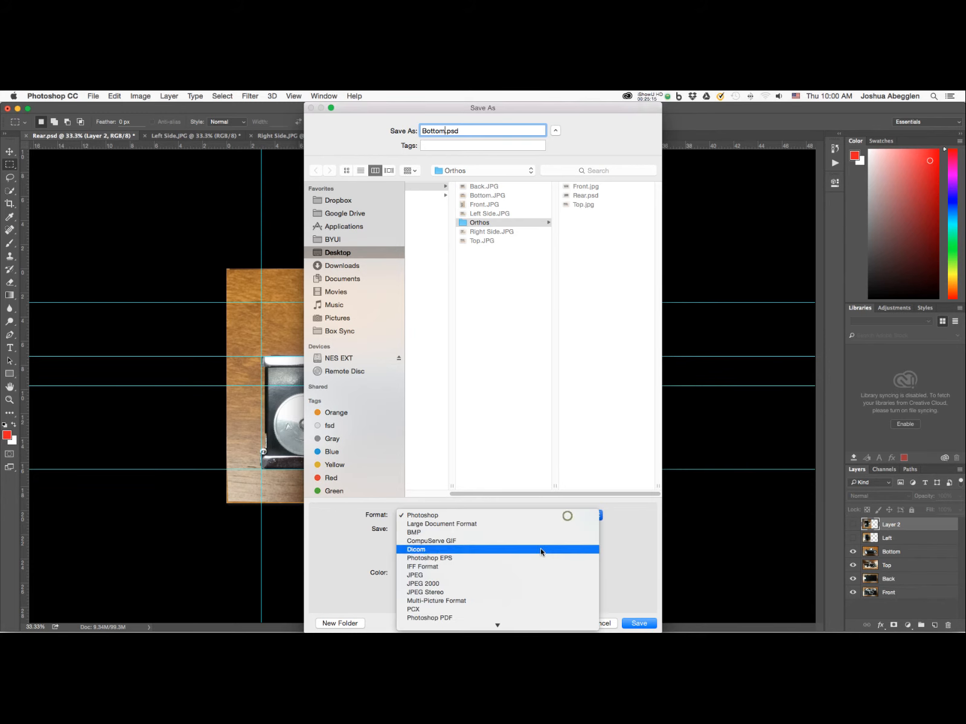
{"action": "left_click", "coordinate": [498, 576]}
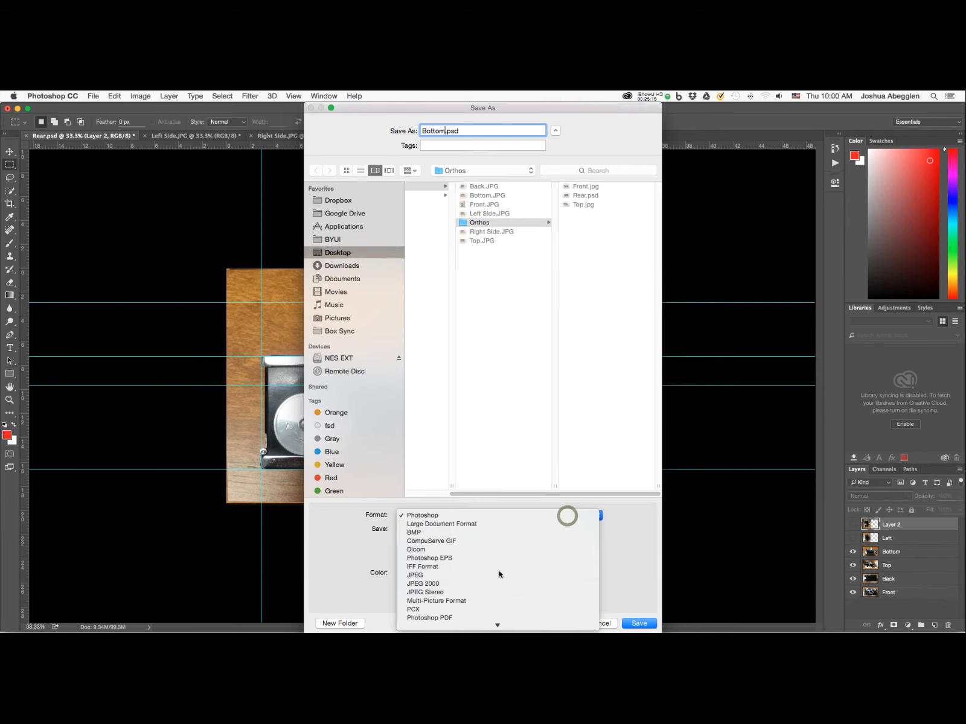
{"action": "left_click", "coordinate": [640, 624]}
{"action": "left_click", "coordinate": [701, 364]}
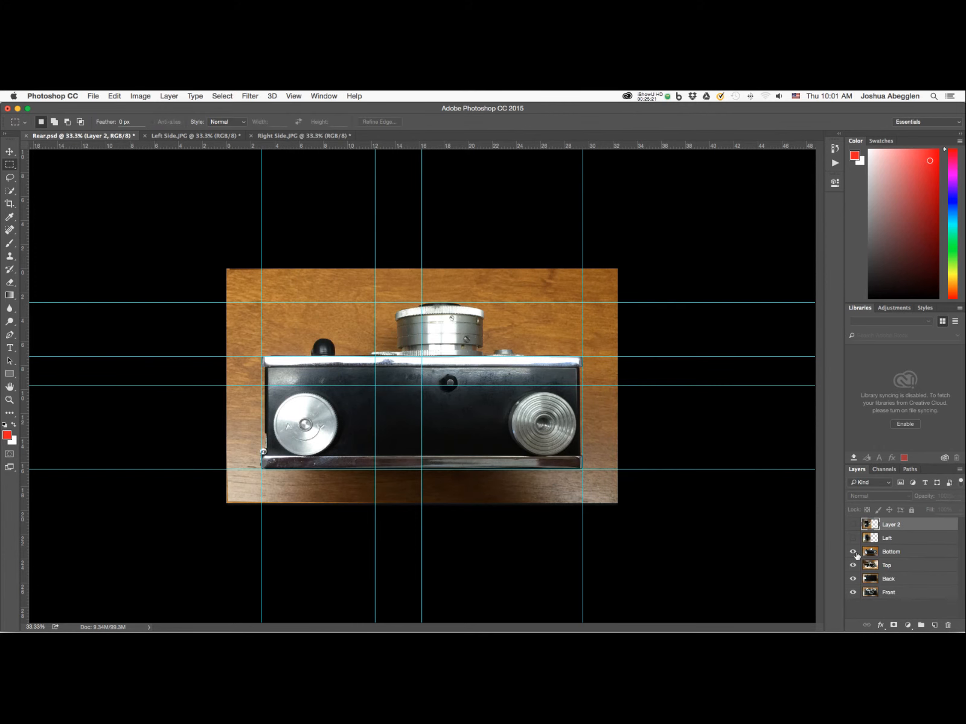
Step: Hide the Bottom and Top layers and save the rear view as a JPEG named Rear in the Orthos folder
{"action": "left_click_drag", "start_coordinate": [853, 552], "coordinate": [853, 566]}
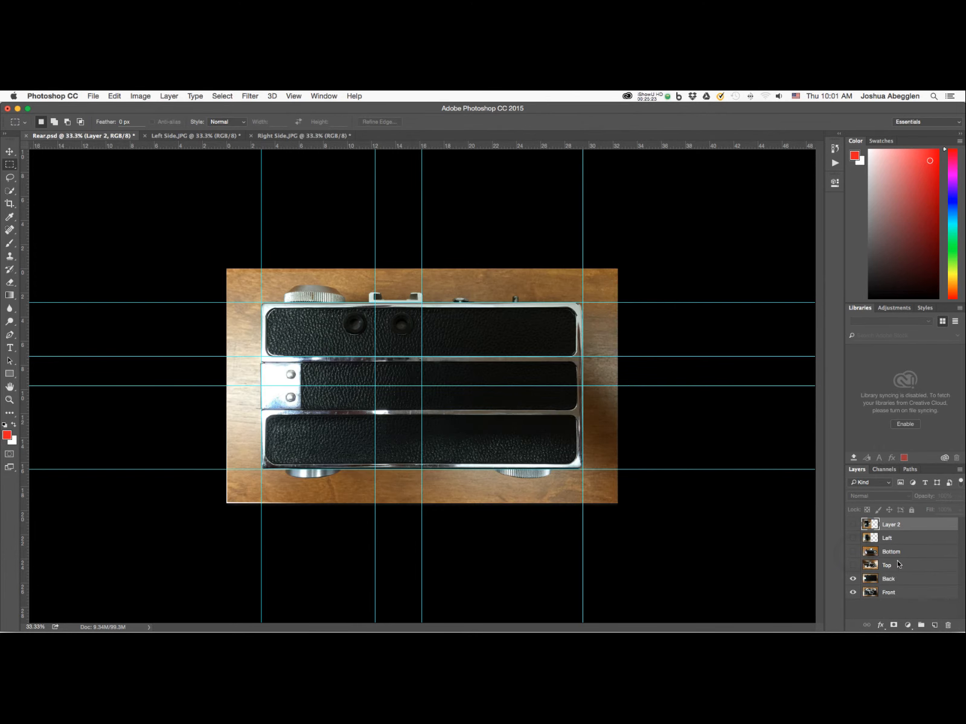
{"action": "key", "text": "super+shift+s"}
{"action": "left_click", "coordinate": [584, 205]}
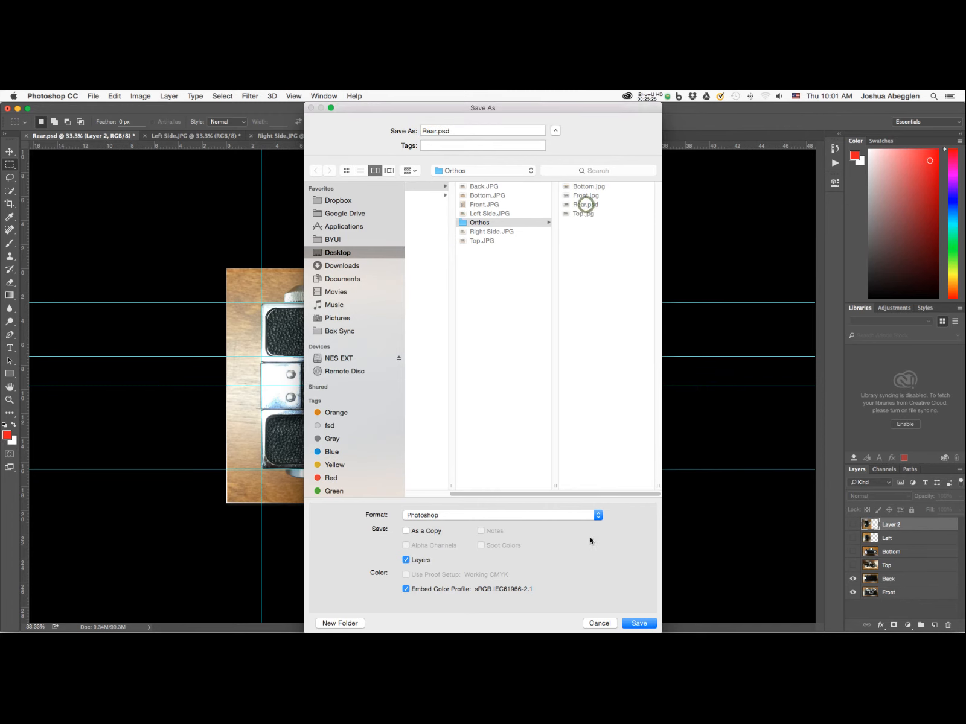
{"action": "left_click", "coordinate": [584, 516]}
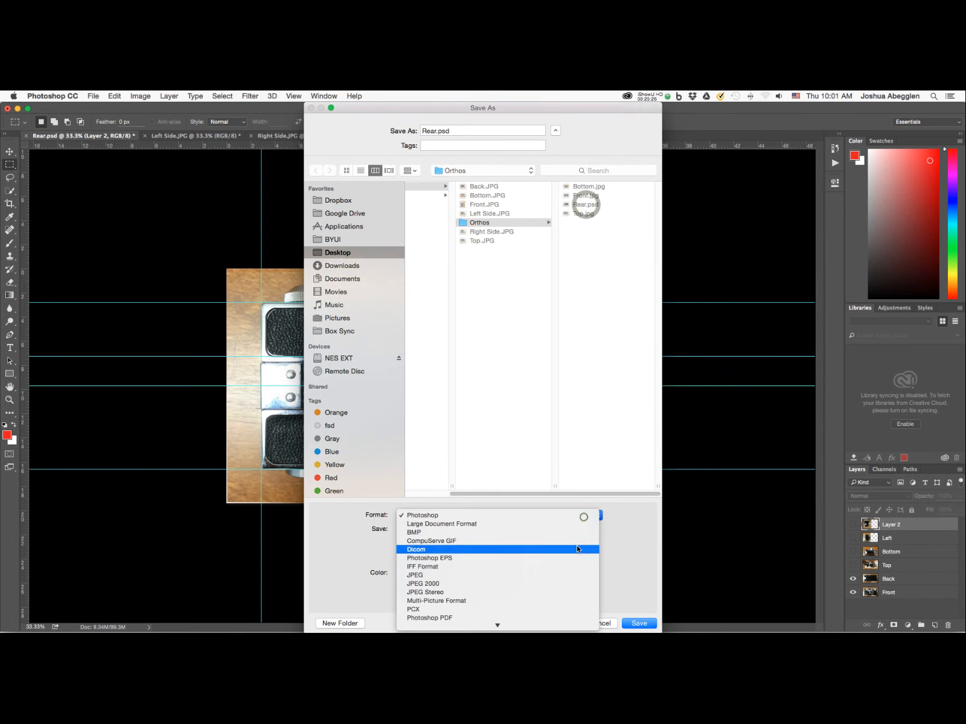
{"action": "left_click", "coordinate": [539, 577]}
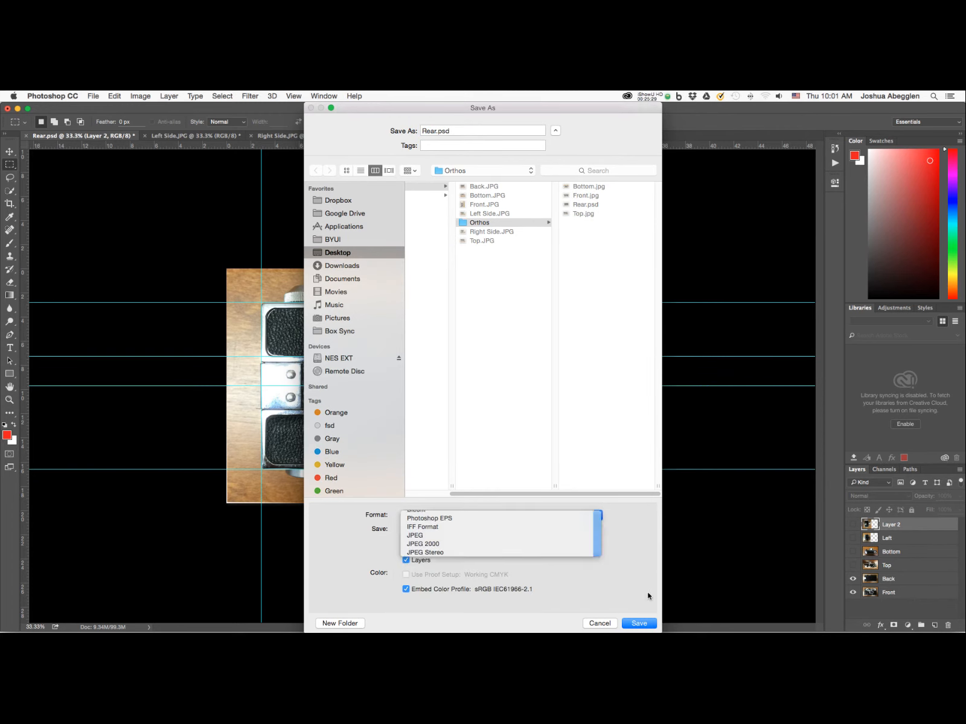
{"action": "left_click", "coordinate": [638, 623]}
{"action": "left_click", "coordinate": [705, 381]}
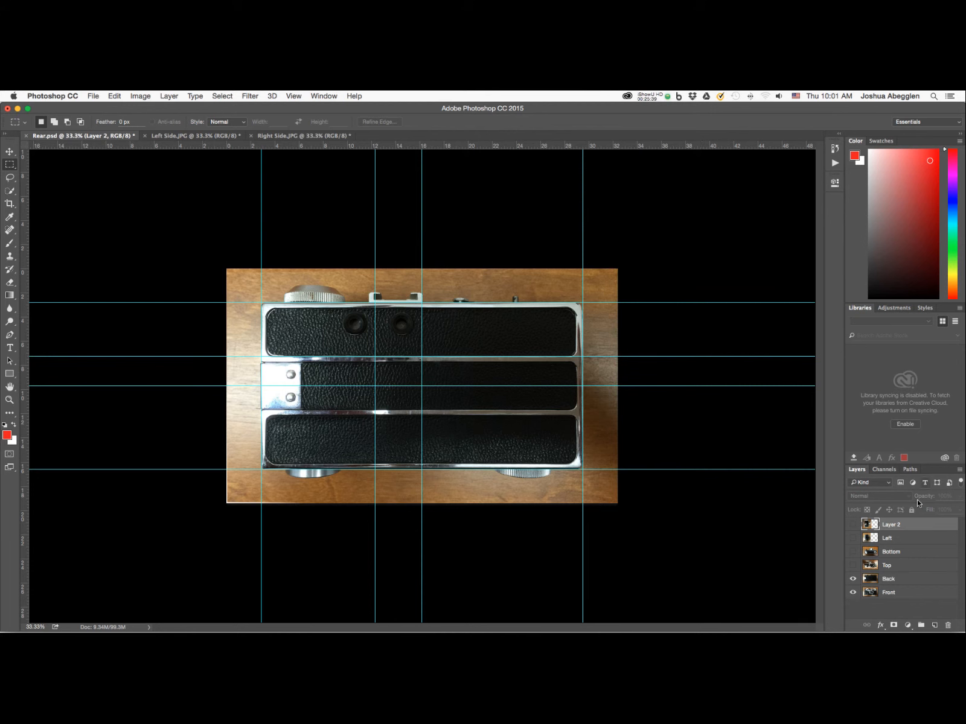
Step: Hide the Back and Front layers, show Layer 2, and rename it Right
{"action": "left_click", "coordinate": [853, 579]}
{"action": "left_click", "coordinate": [853, 593]}
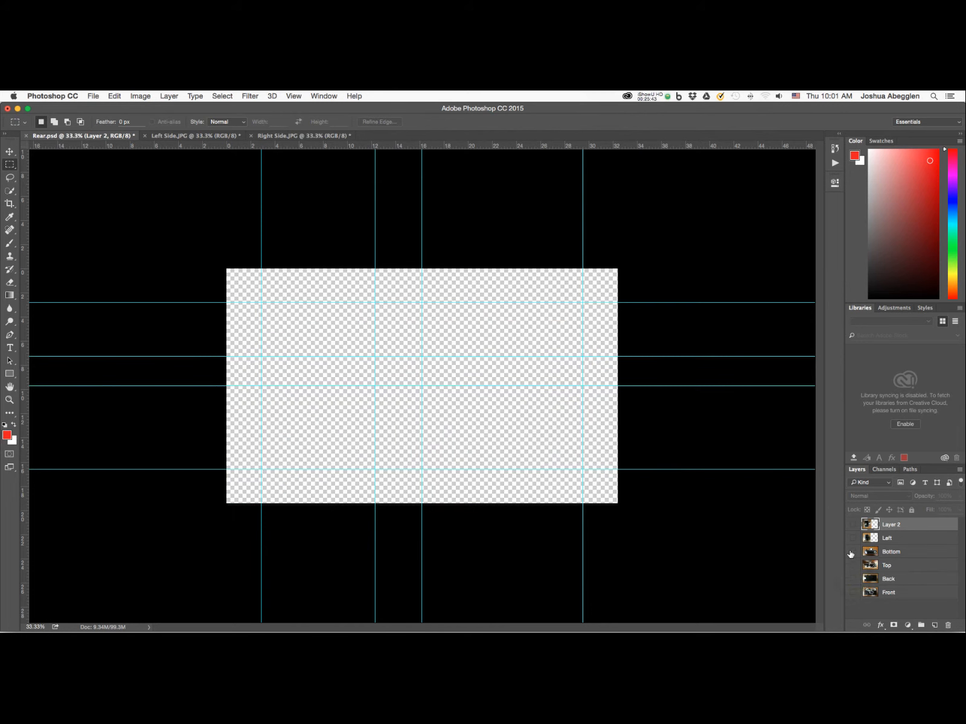
{"action": "left_click", "coordinate": [853, 525]}
{"action": "double_click", "coordinate": [891, 524]}
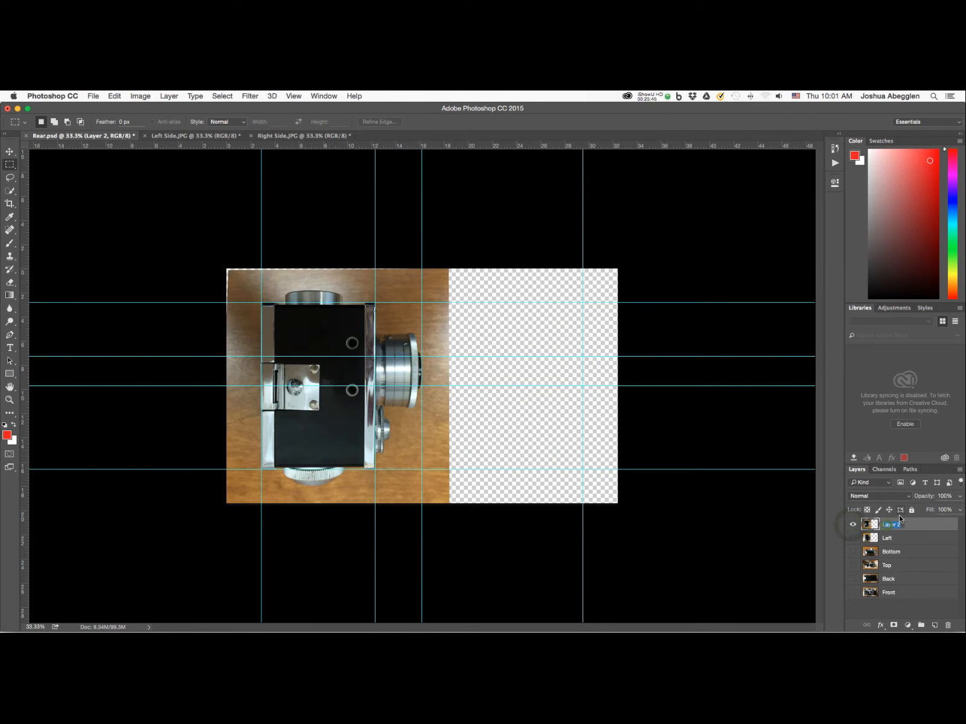
{"action": "type", "text": "Right"}
{"action": "key", "text": "Return"}
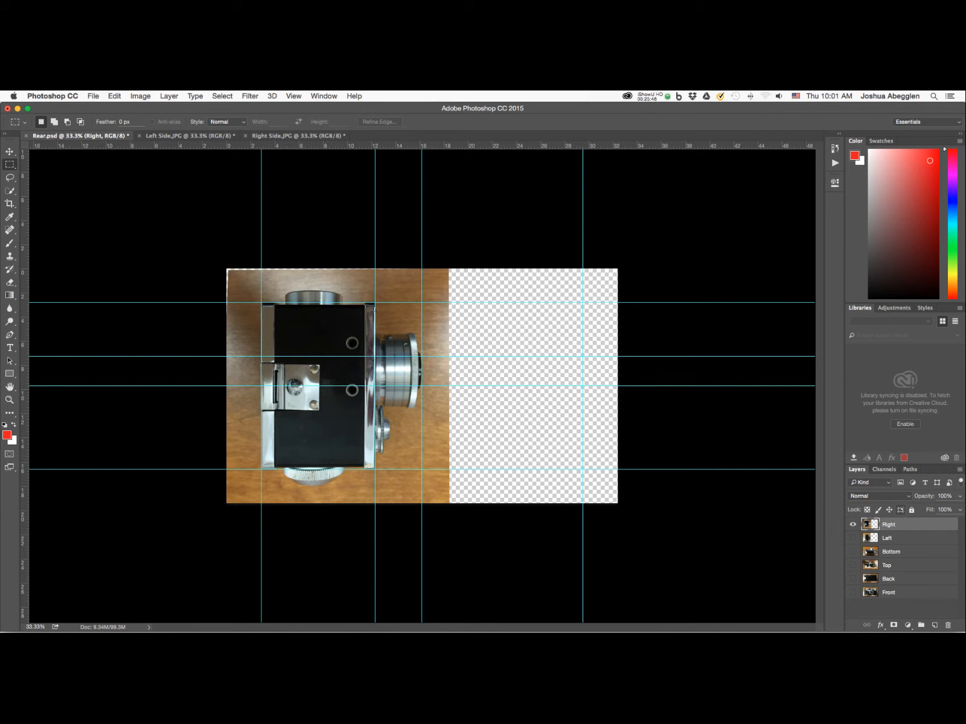
Step: Show the Left layer and compare the two side views by switching the Right layer's visibility off and on
{"action": "left_click", "coordinate": [853, 538]}
{"action": "left_click", "coordinate": [853, 525]}
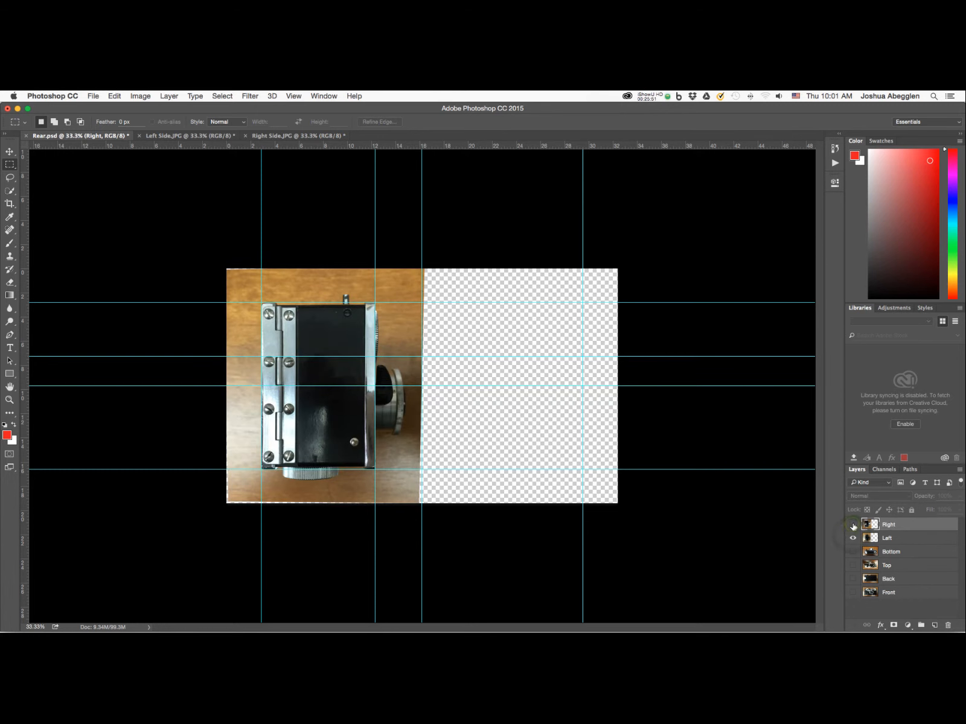
{"action": "left_click", "coordinate": [853, 524]}
{"action": "left_click", "coordinate": [853, 524]}
{"action": "left_click", "coordinate": [853, 524]}
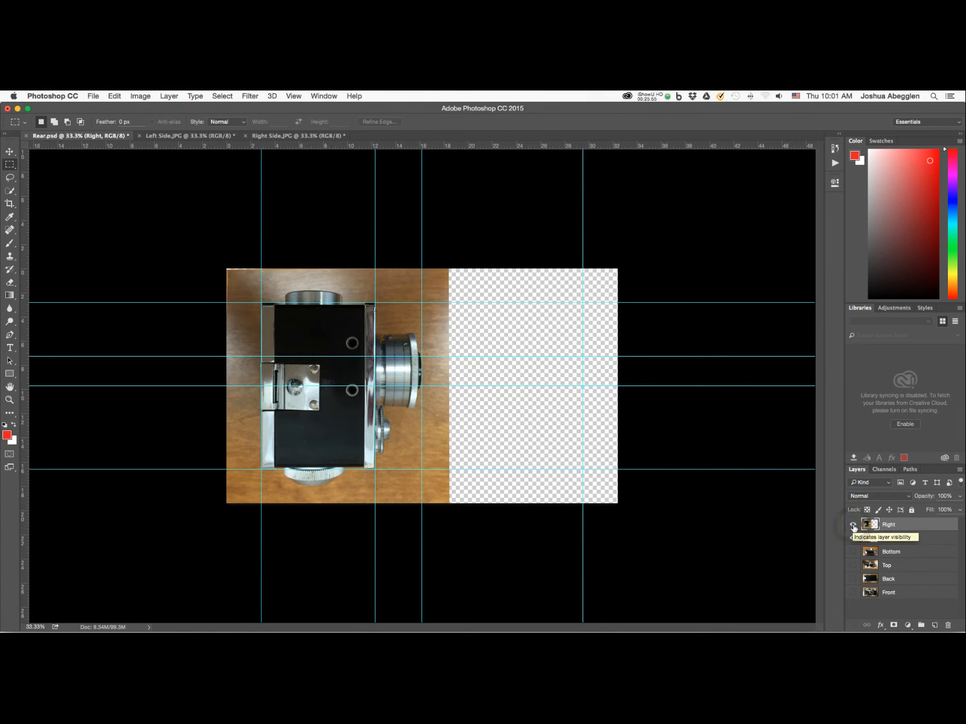
{"action": "left_click", "coordinate": [853, 525]}
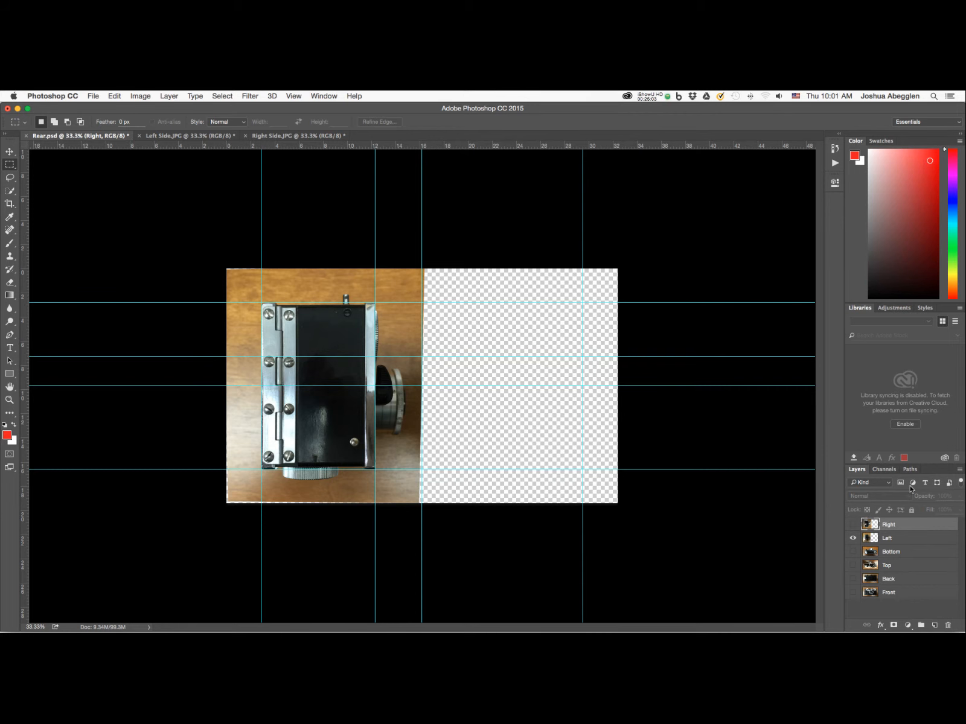
{"action": "left_click", "coordinate": [853, 524]}
{"action": "left_click", "coordinate": [853, 525]}
{"action": "left_click", "coordinate": [858, 524]}
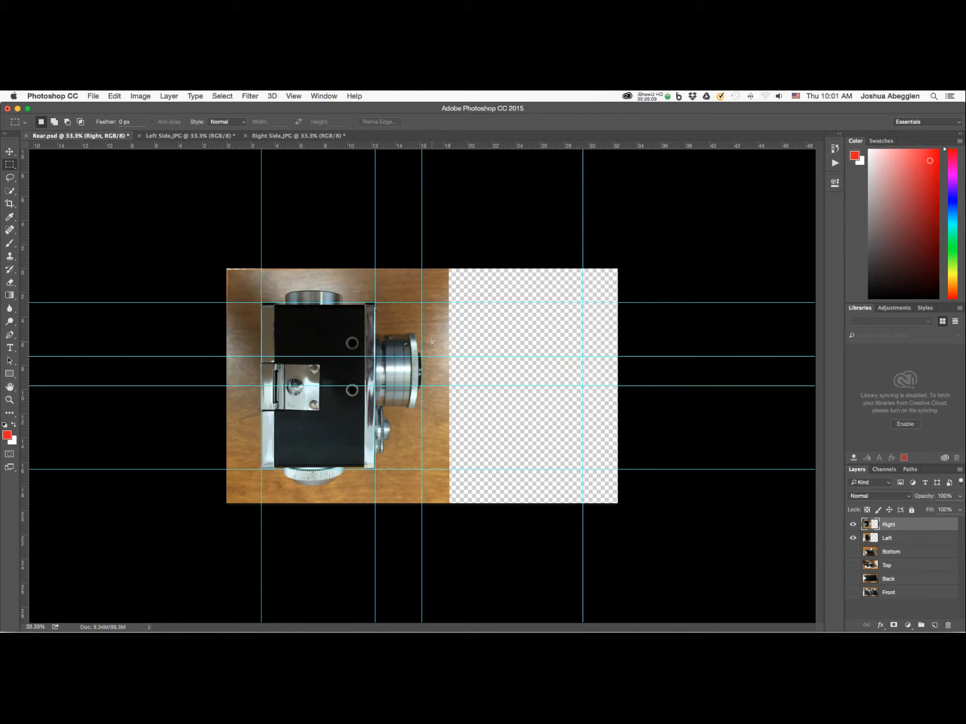
Step: Crop the empty transparent area off the canvas's right side and trim a thin strip from its left edge
{"action": "key", "text": "c"}
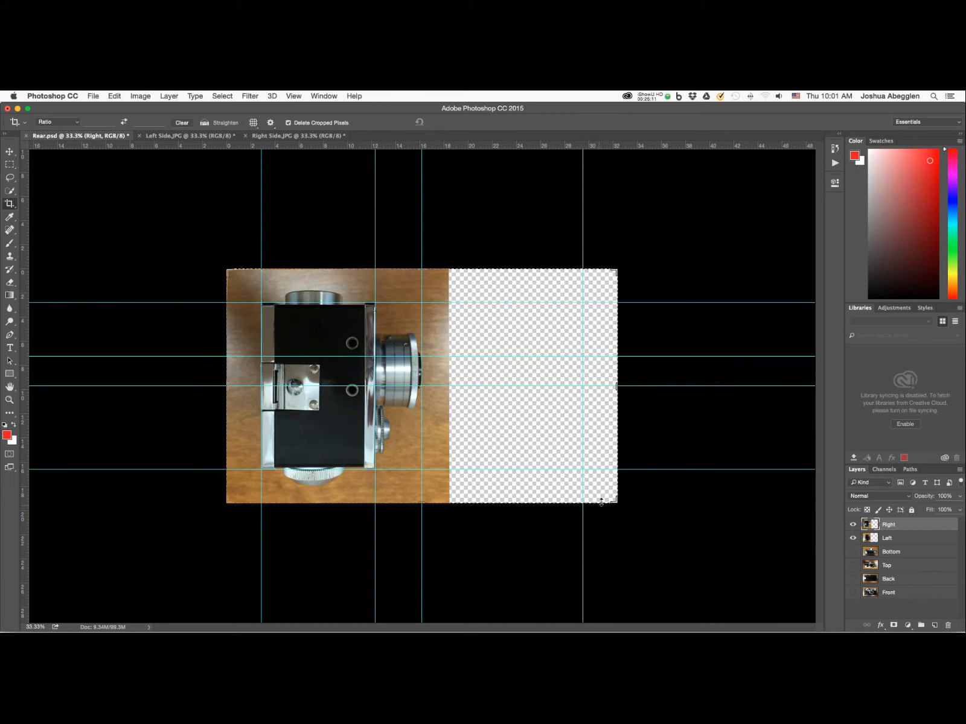
{"action": "left_click_drag", "start_coordinate": [616, 385], "coordinate": [532, 388]}
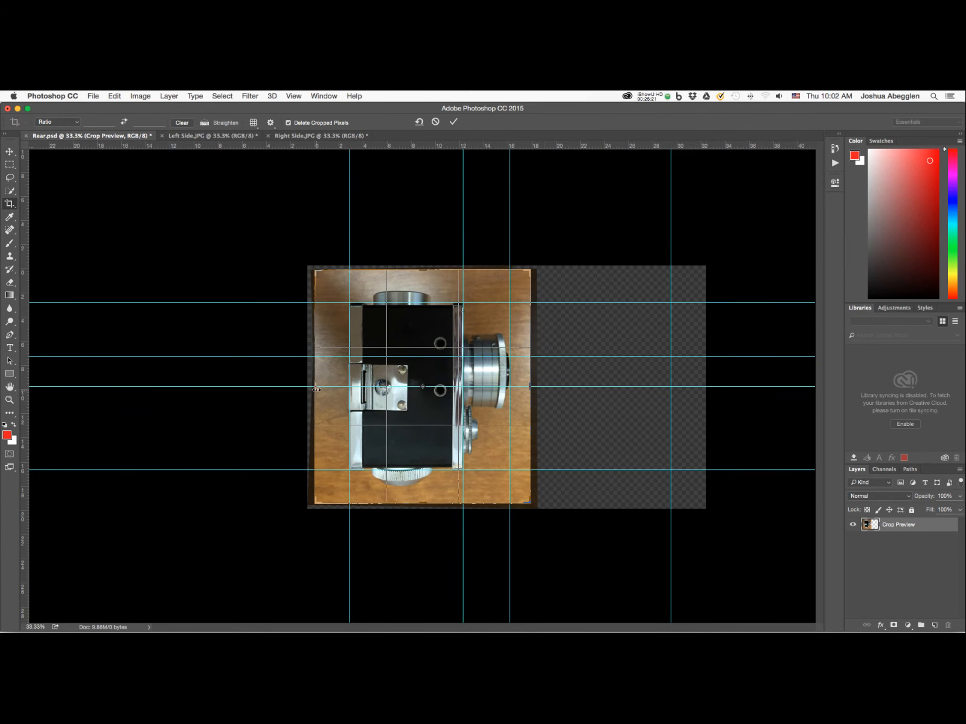
{"action": "left_click_drag", "start_coordinate": [316, 390], "coordinate": [318, 388]}
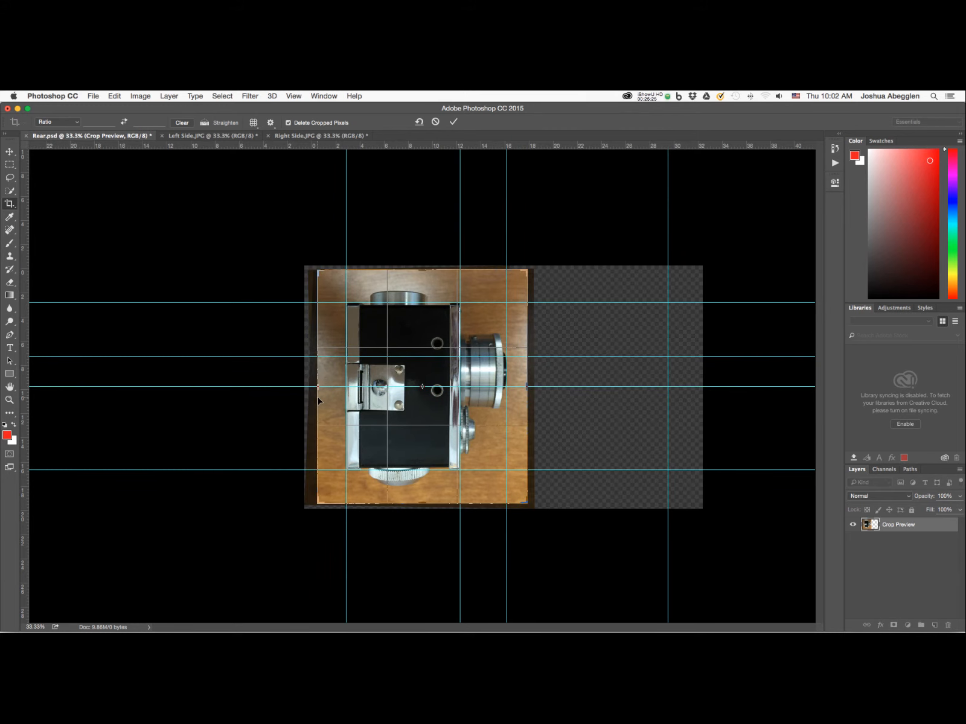
{"action": "key", "text": "Return"}
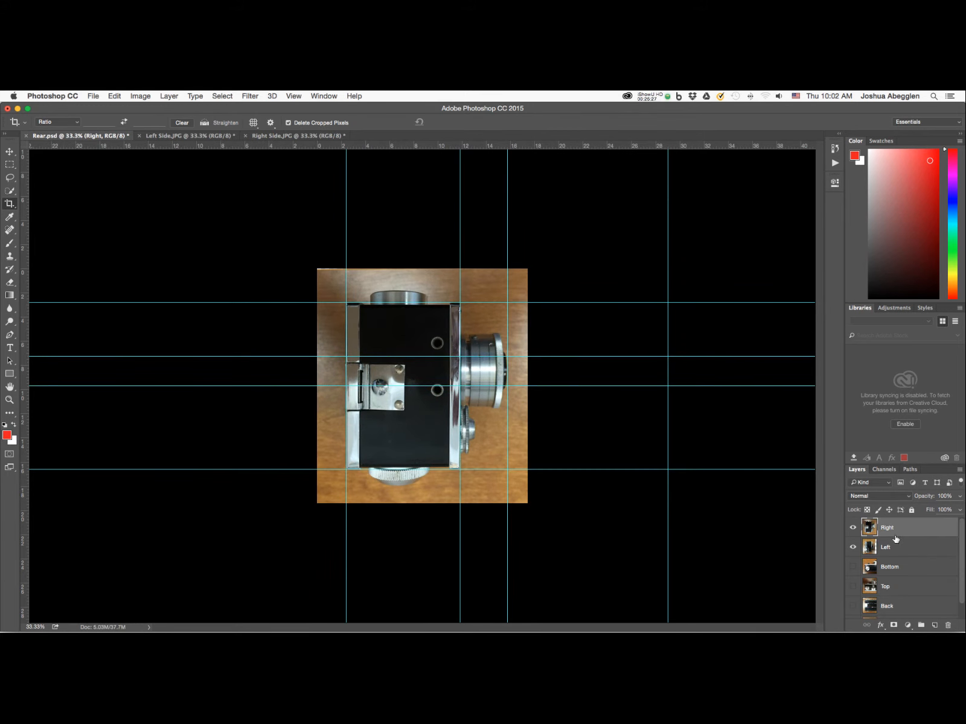
Step: Save the right side view as a JPEG named Right in the Orthos folder, at Maximum quality 12
{"action": "key", "text": "super+shift+s"}
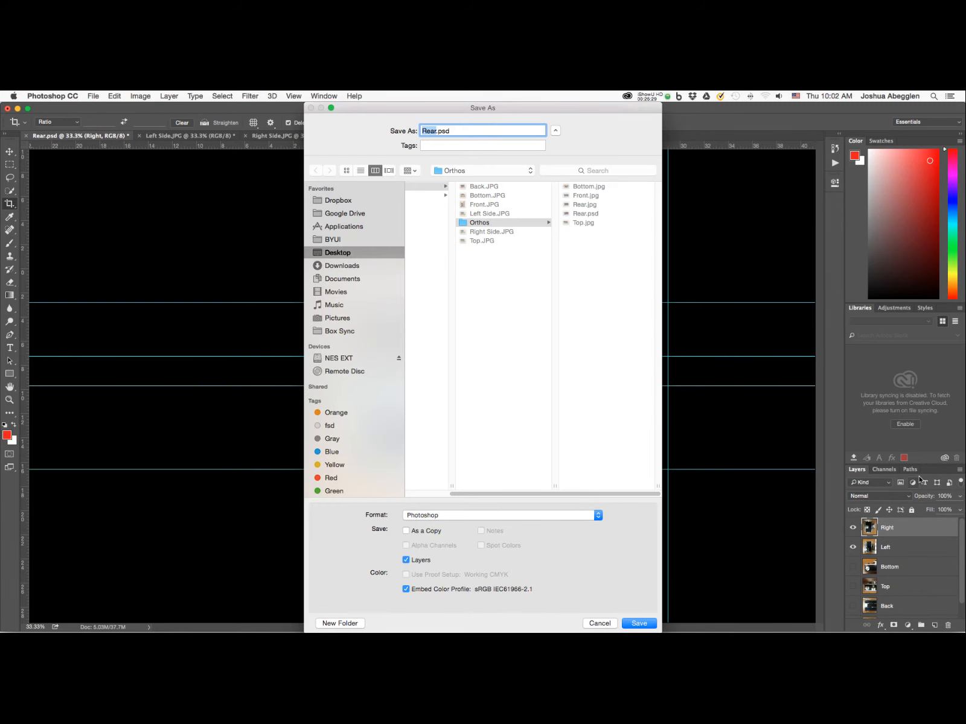
{"action": "type", "text": "Right"}
{"action": "left_click", "coordinate": [586, 518]}
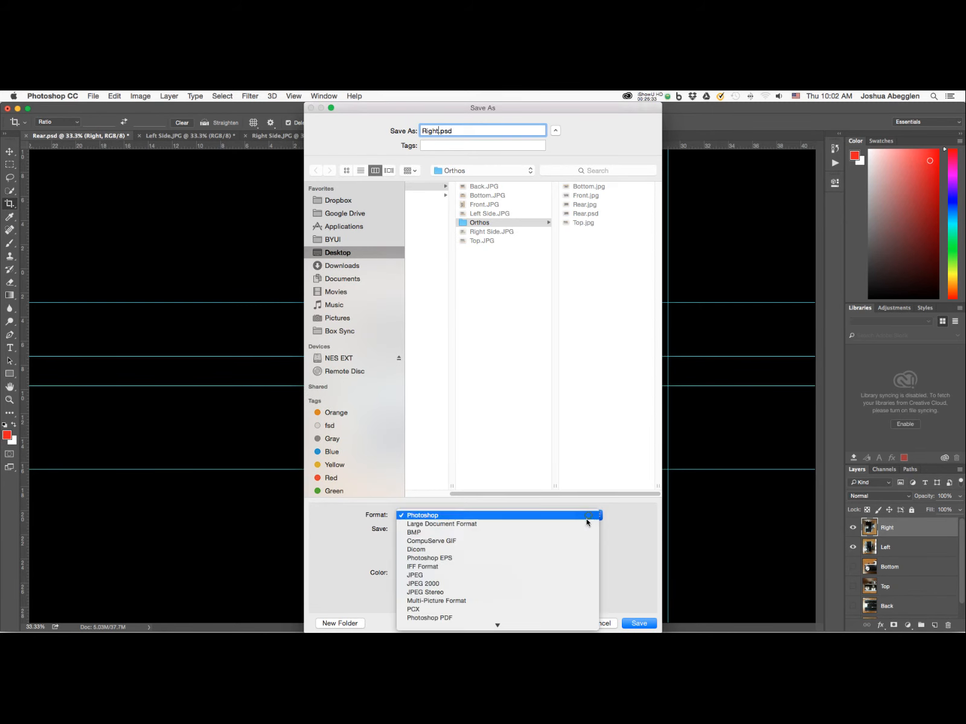
{"action": "left_click", "coordinate": [515, 574]}
{"action": "left_click", "coordinate": [640, 623]}
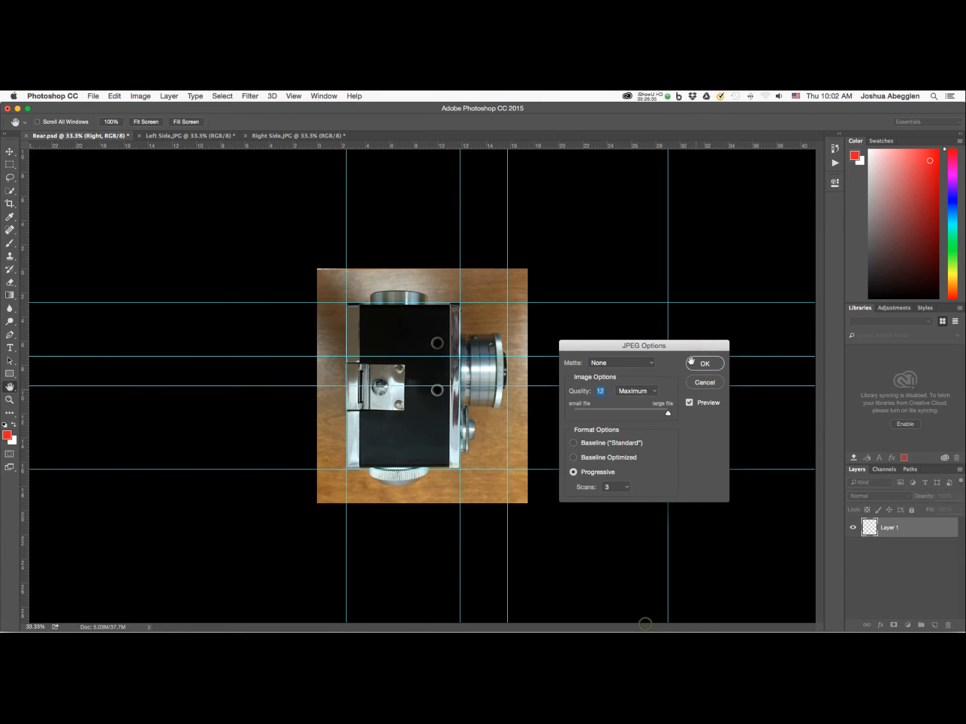
{"action": "left_click", "coordinate": [697, 364]}
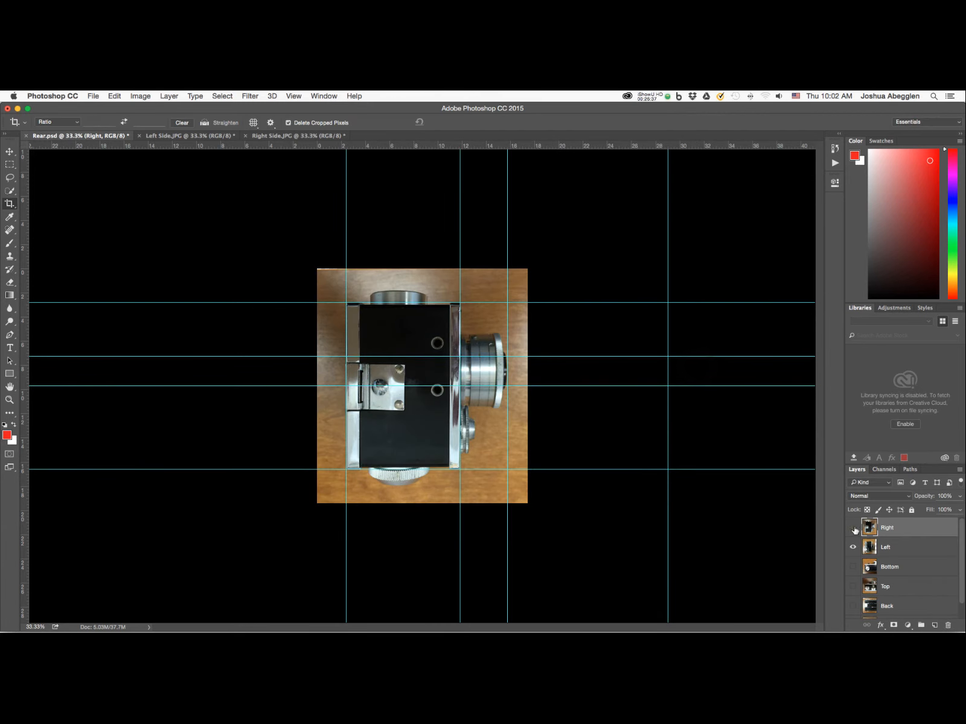
Step: Hide the Right layer and save the left side view as a JPEG named Left in the Orthos folder
{"action": "left_click", "coordinate": [853, 527]}
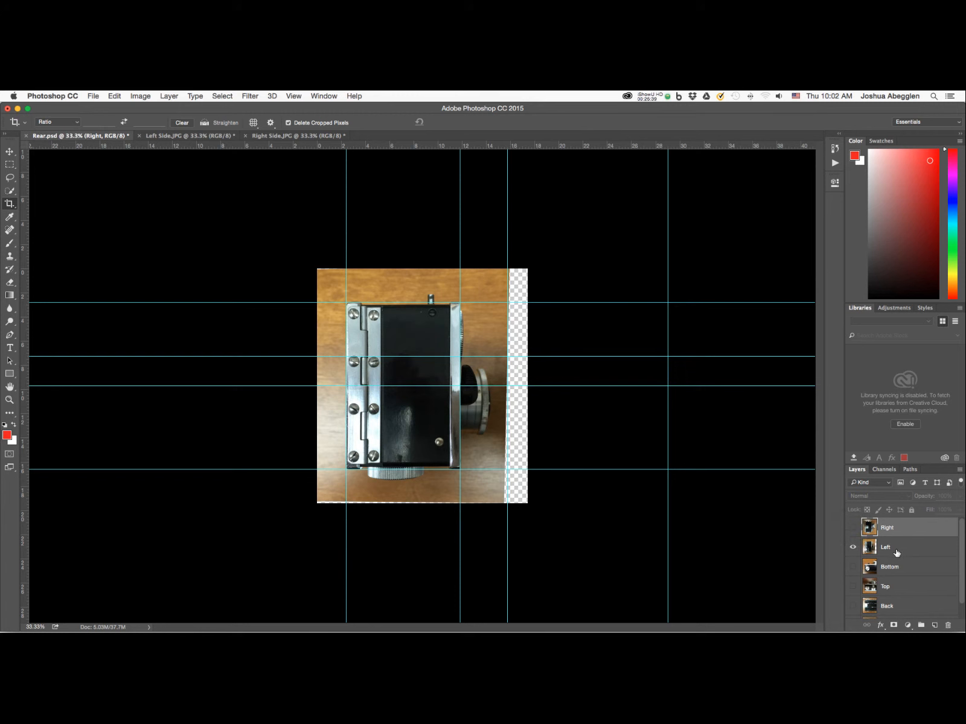
{"action": "key", "text": "super+shift+s"}
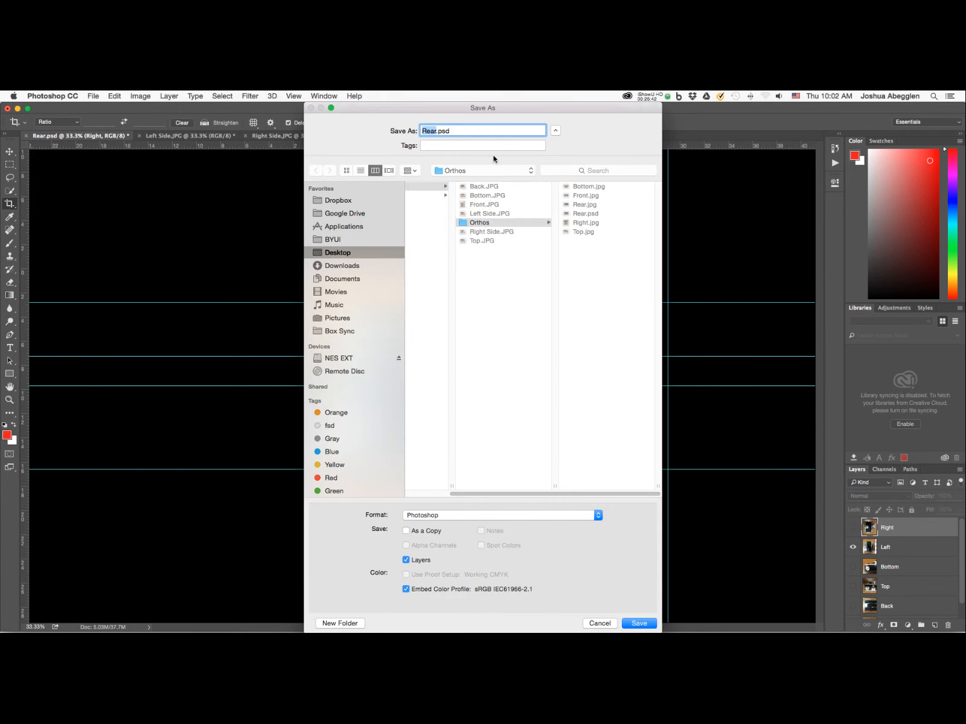
{"action": "type", "text": "KL"}
{"action": "key", "text": "BackSpace"}
{"action": "key", "text": "BackSpace"}
{"action": "type", "text": "Left"}
{"action": "left_click", "coordinate": [593, 515]}
{"action": "left_click", "coordinate": [541, 576]}
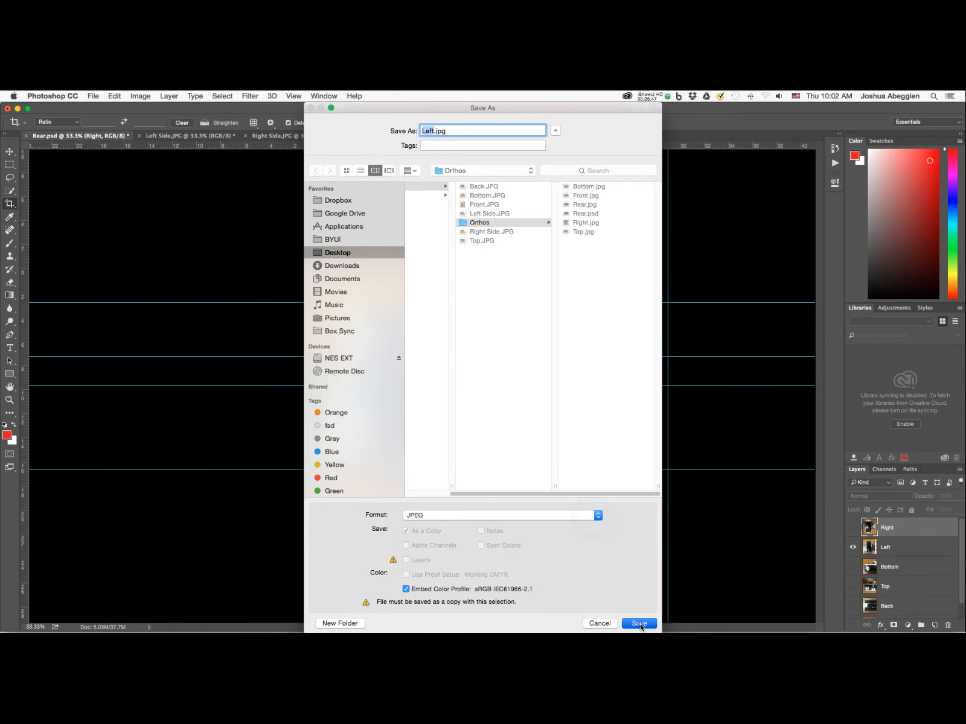
{"action": "left_click", "coordinate": [639, 623]}
{"action": "left_click", "coordinate": [703, 364]}
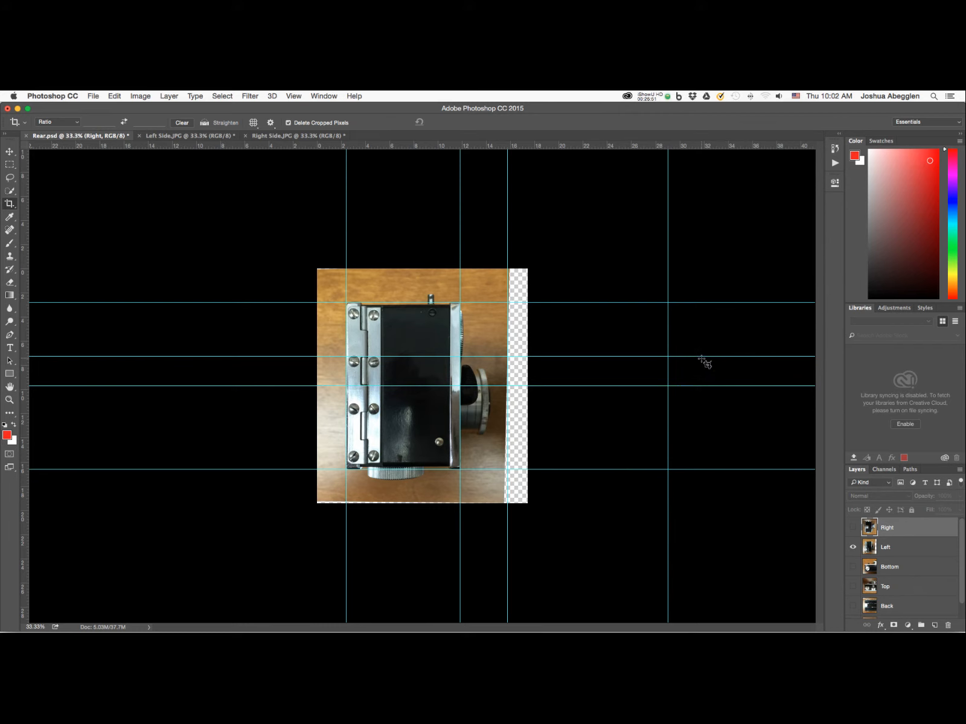
Step: Switch to Maya and create a new project named Assignment 2 located on the Desktop
{"action": "key", "text": "super"}
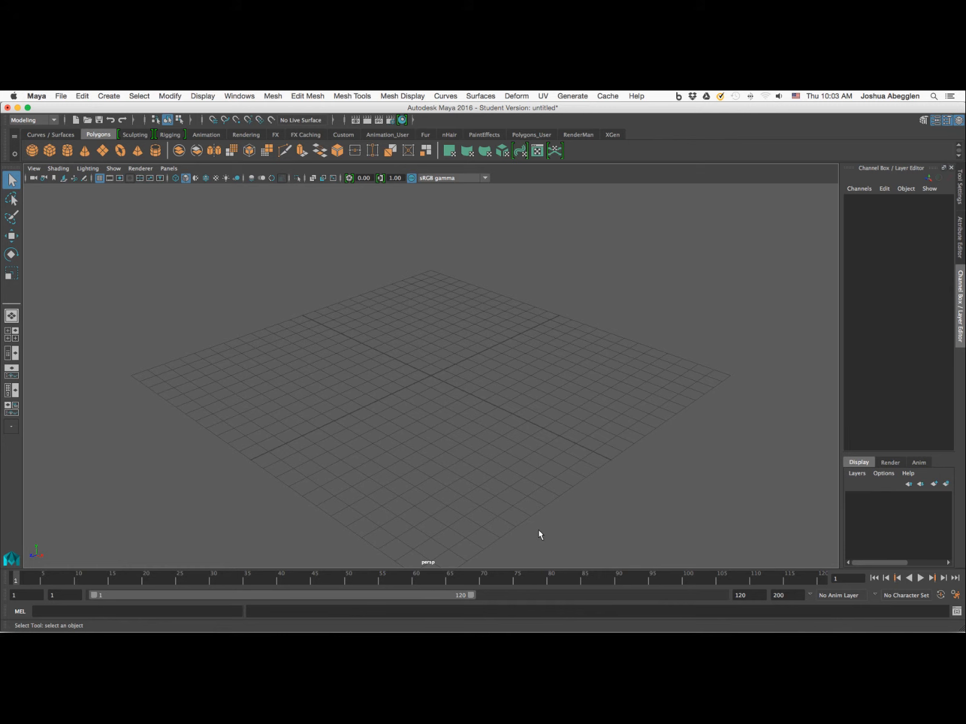
{"action": "left_click", "coordinate": [61, 96]}
{"action": "left_click", "coordinate": [61, 97]}
{"action": "left_click", "coordinate": [61, 96]}
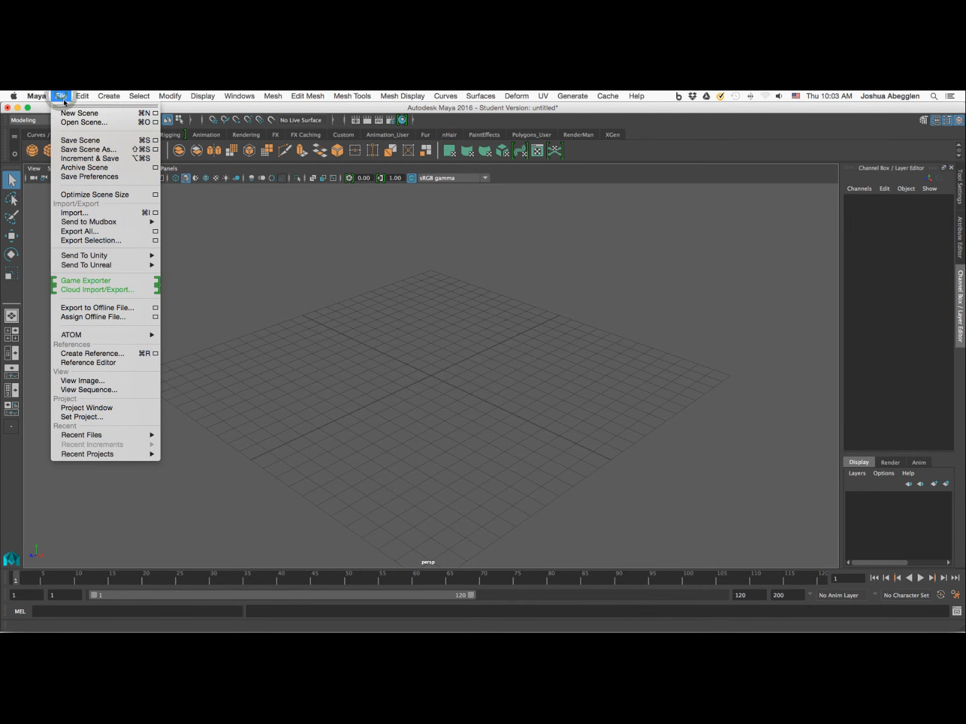
{"action": "left_click", "coordinate": [108, 409]}
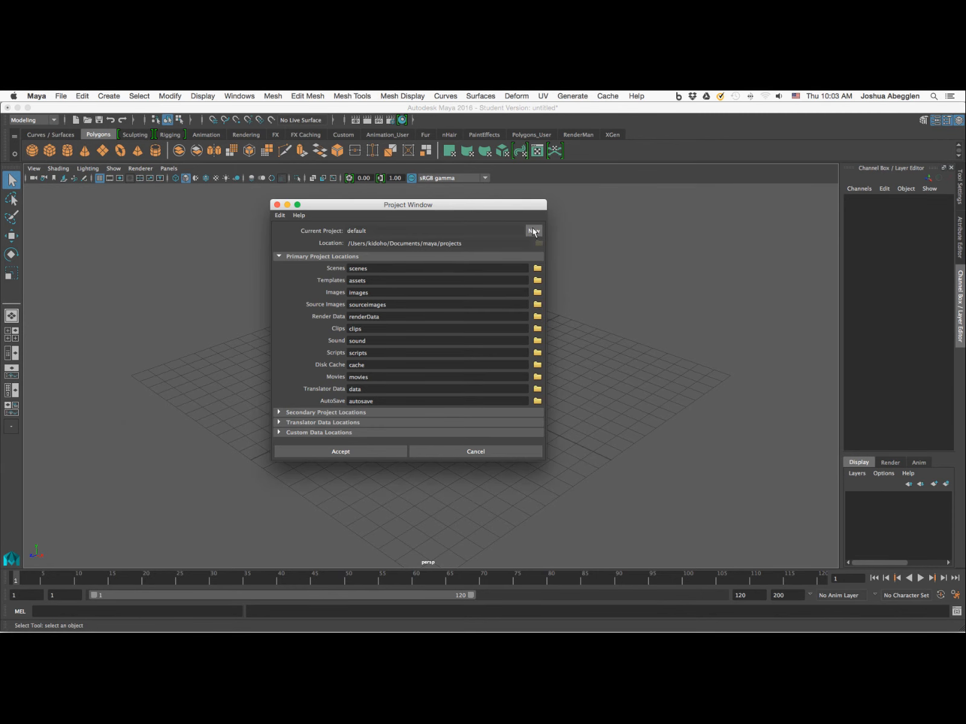
{"action": "left_click", "coordinate": [533, 231]}
{"action": "left_click", "coordinate": [538, 243]}
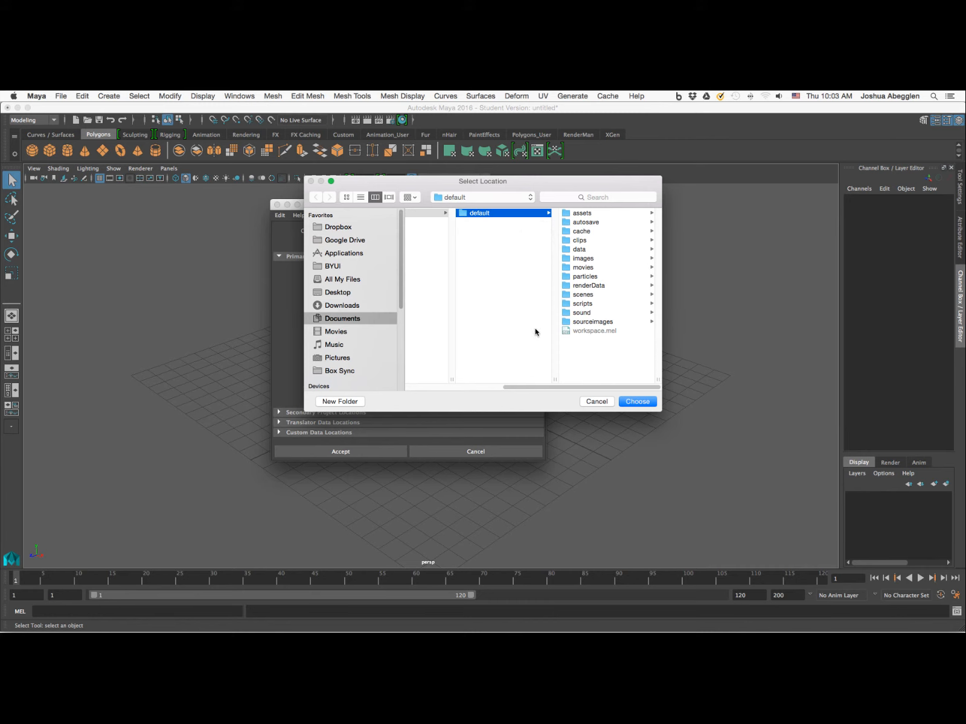
{"action": "left_click", "coordinate": [354, 293]}
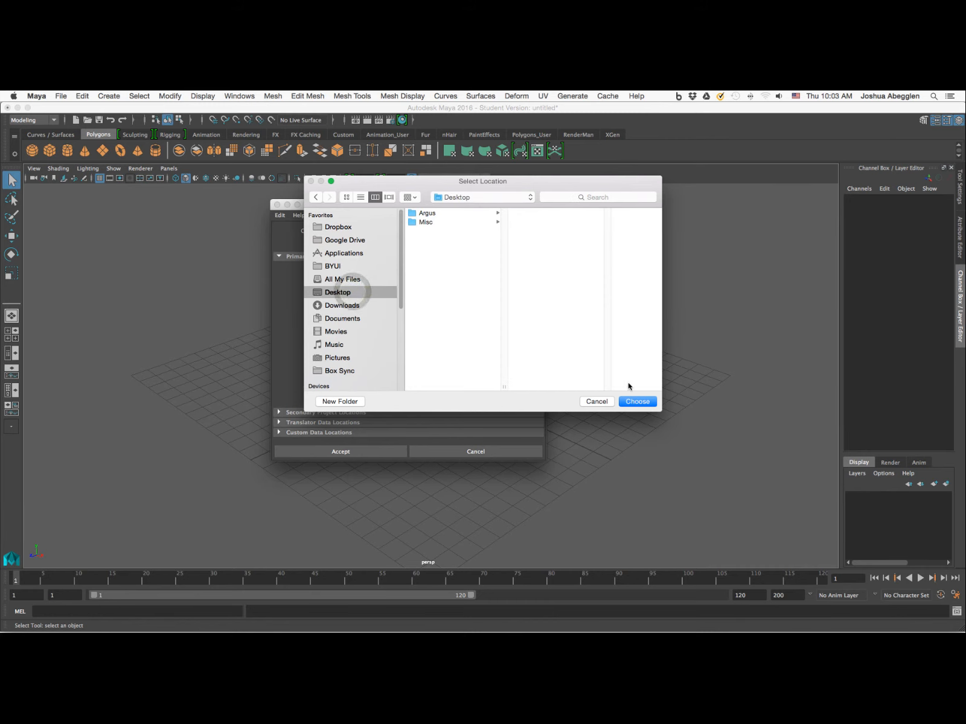
{"action": "left_click", "coordinate": [639, 401]}
{"action": "double_click", "coordinate": [380, 230]}
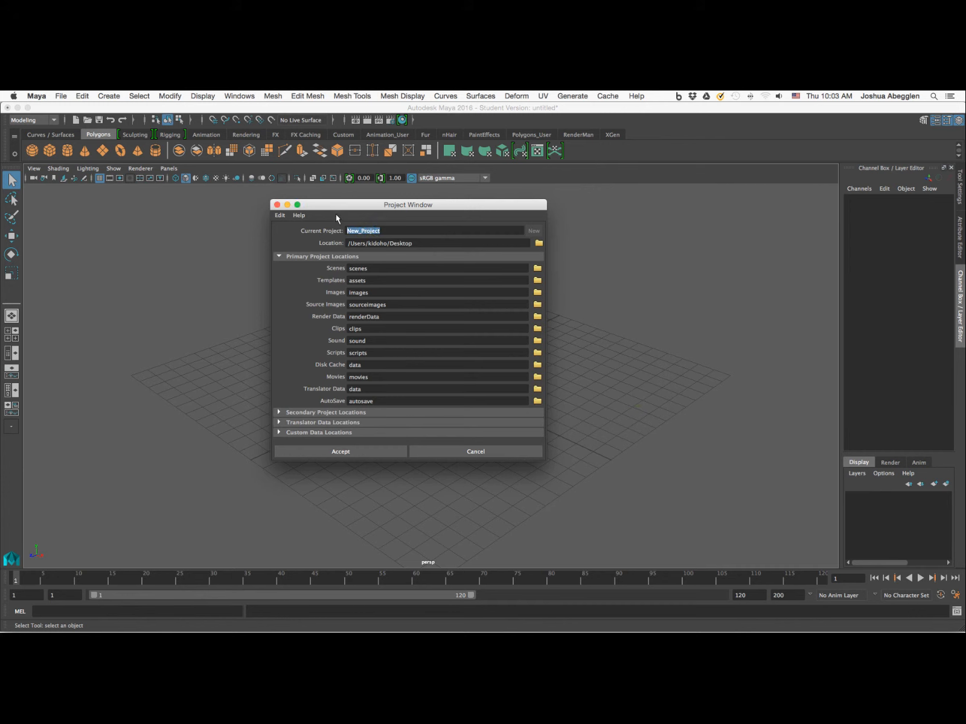
{"action": "type", "text": "Assignment 2"}
{"action": "left_click", "coordinate": [364, 453]}
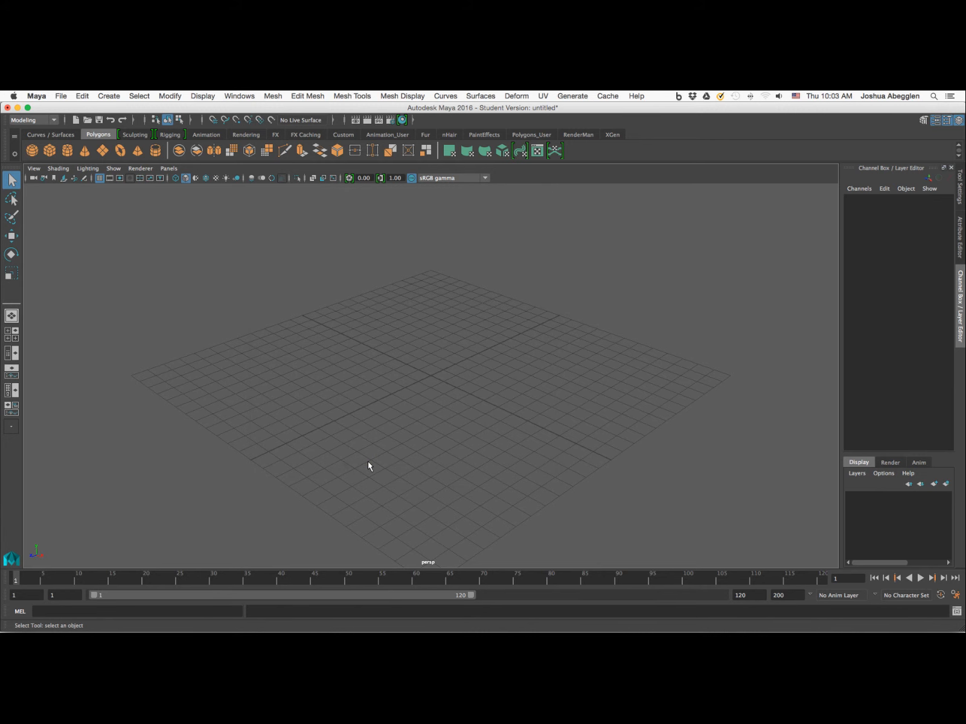
Step: Switch to Finder and arrange the Downloads and Argus windows side by side
{"action": "key", "text": "super+Tab"}
{"action": "key", "text": "super+Tab"}
{"action": "key", "text": "super+Tab"}
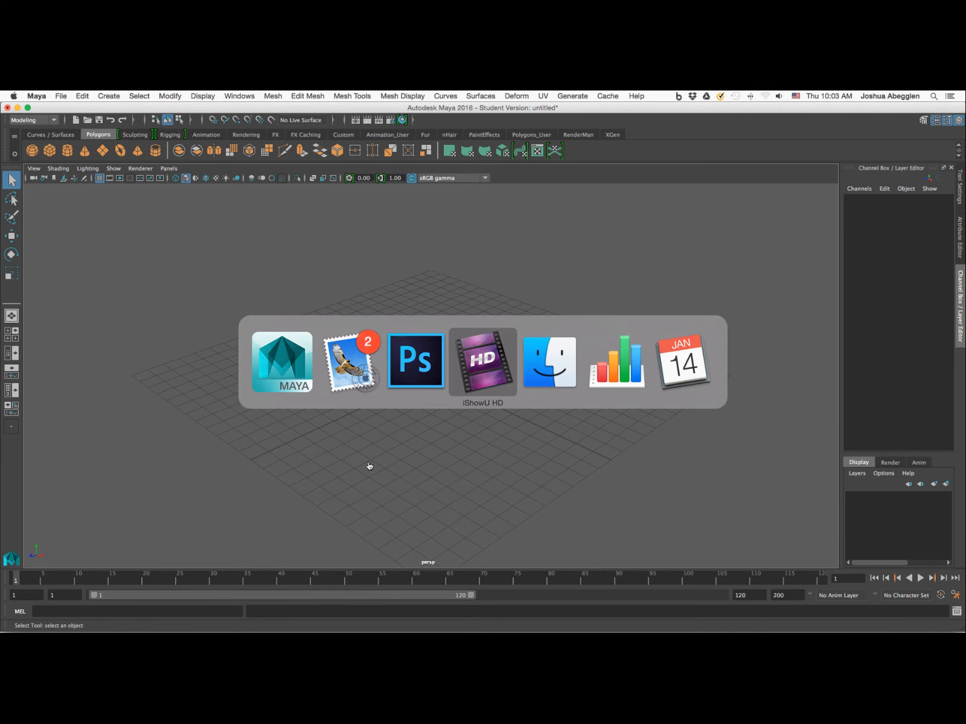
{"action": "key", "text": "super+Tab"}
{"action": "left_click", "coordinate": [706, 211]}
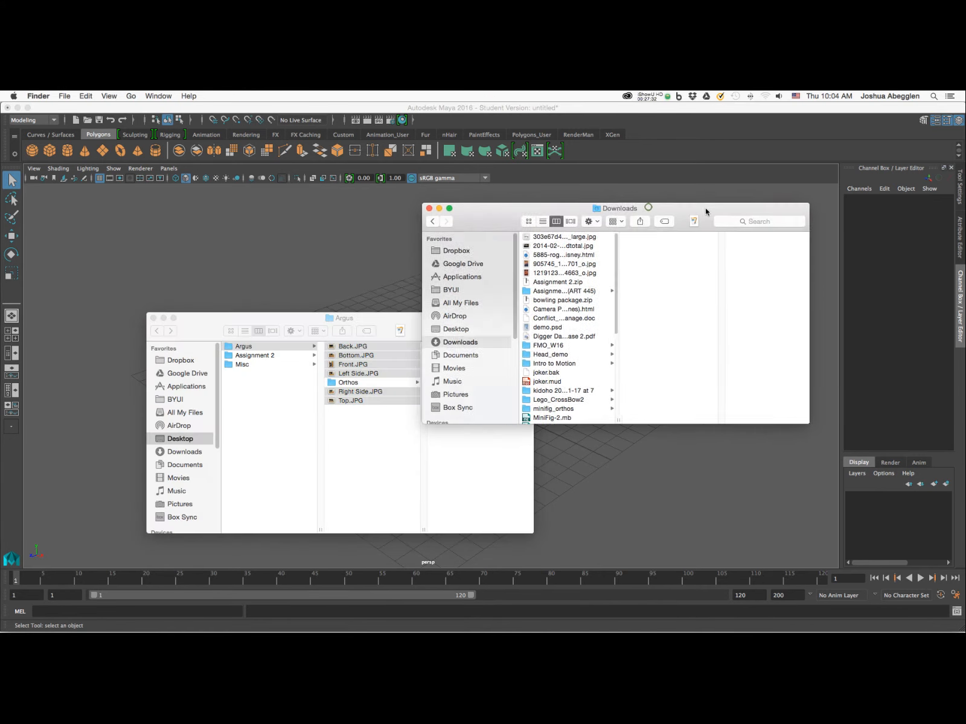
{"action": "left_click_drag", "start_coordinate": [707, 212], "coordinate": [772, 208]}
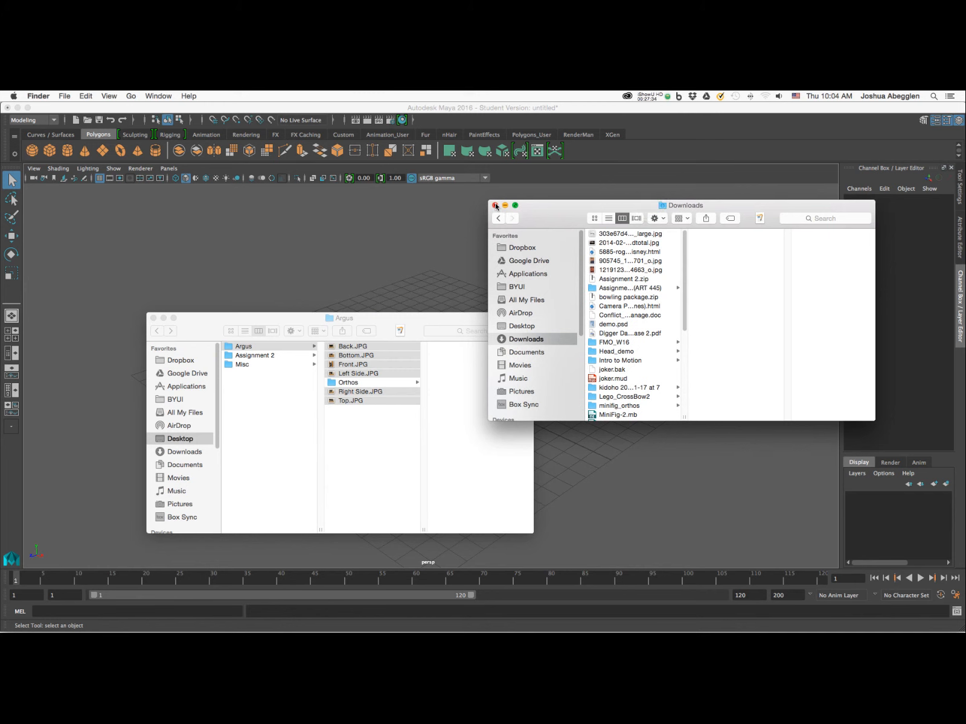
{"action": "left_click_drag", "start_coordinate": [556, 219], "coordinate": [556, 201]}
{"action": "left_click_drag", "start_coordinate": [431, 317], "coordinate": [372, 271]}
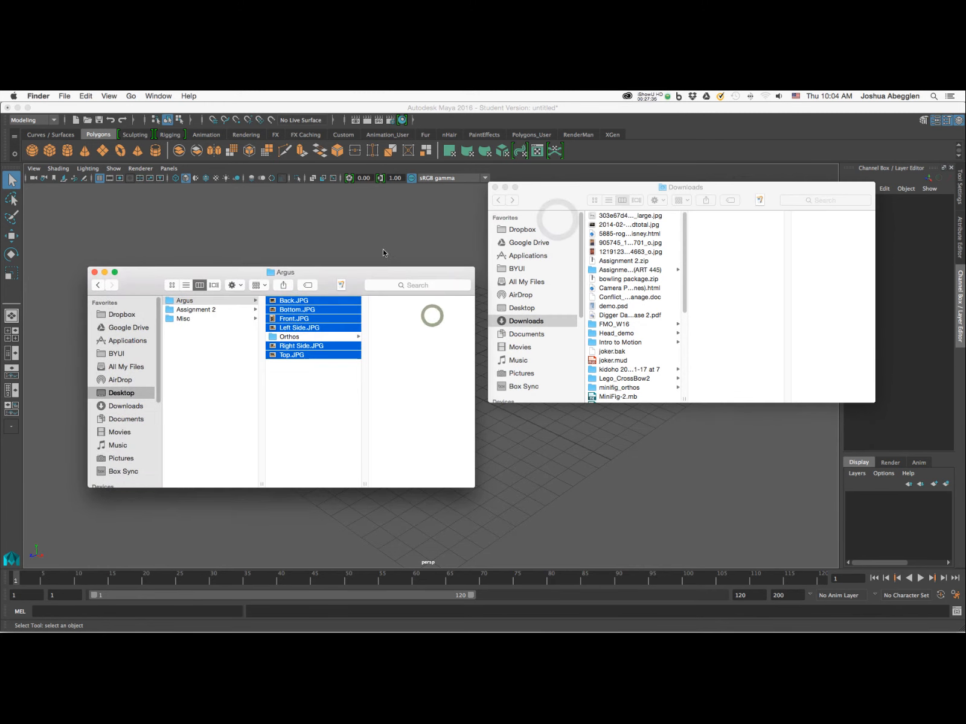
Step: Show the sourceimages folder of the Desktop's Assignment 2 project in the Downloads window and shift that window slightly
{"action": "left_click", "coordinate": [528, 309]}
{"action": "left_click", "coordinate": [522, 308]}
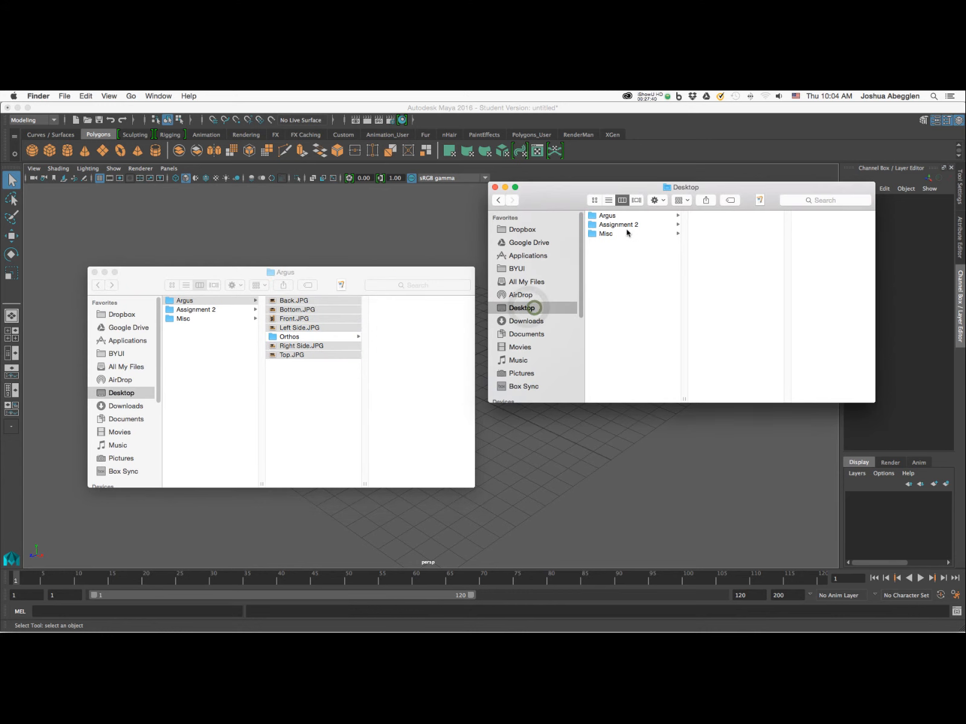
{"action": "left_click", "coordinate": [615, 215]}
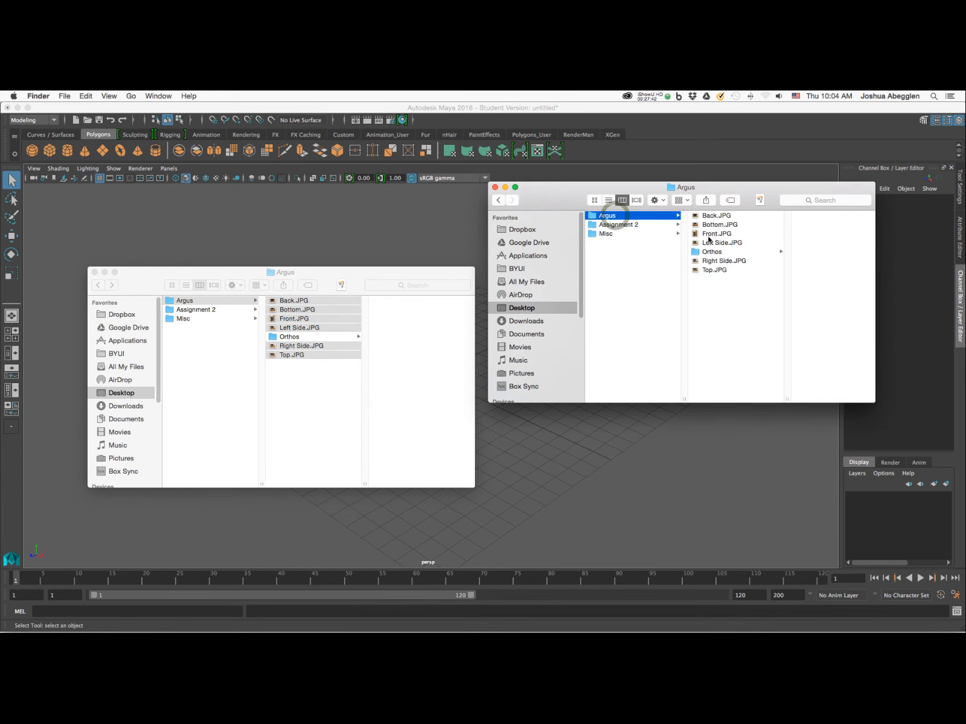
{"action": "left_click", "coordinate": [645, 224]}
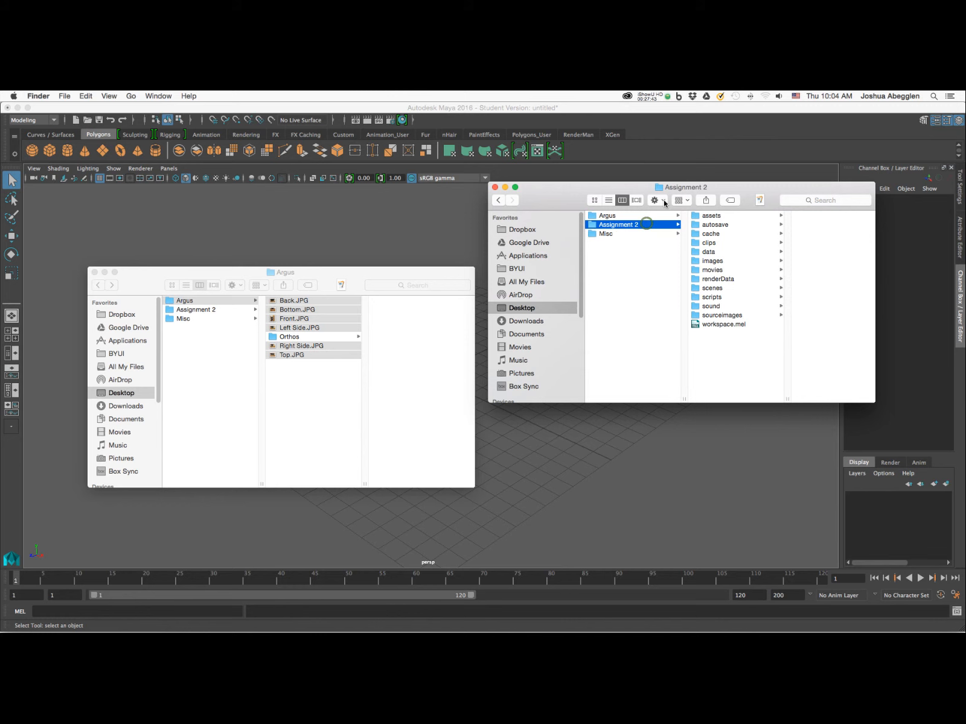
{"action": "left_click", "coordinate": [722, 316]}
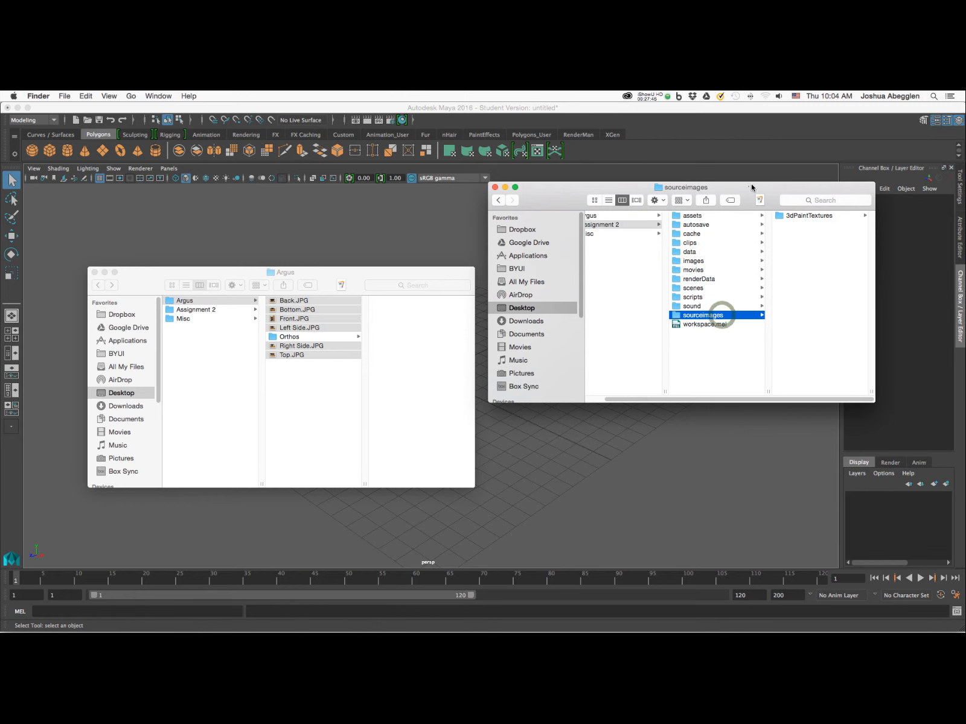
{"action": "left_click_drag", "start_coordinate": [752, 188], "coordinate": [710, 194]}
Step: Move the Bottom, Front, Left, Rear, Right and Top JPEGs from Orthos into the project's sourceimages folder, leaving out Rear.psd
{"action": "left_click", "coordinate": [244, 272]}
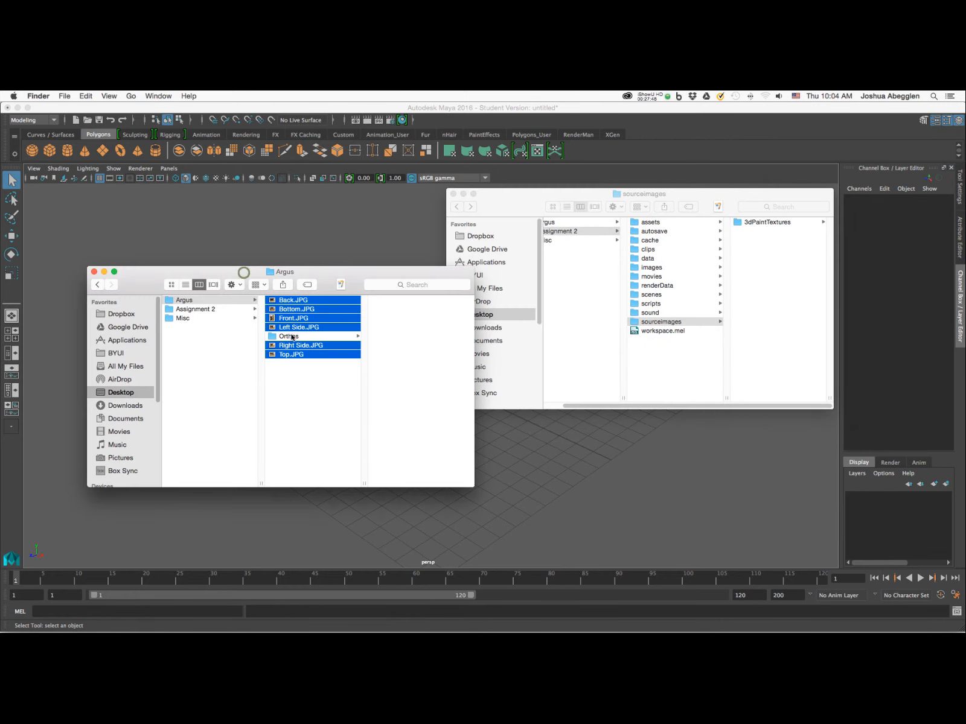
{"action": "left_click", "coordinate": [292, 336]}
{"action": "left_click", "coordinate": [404, 300]}
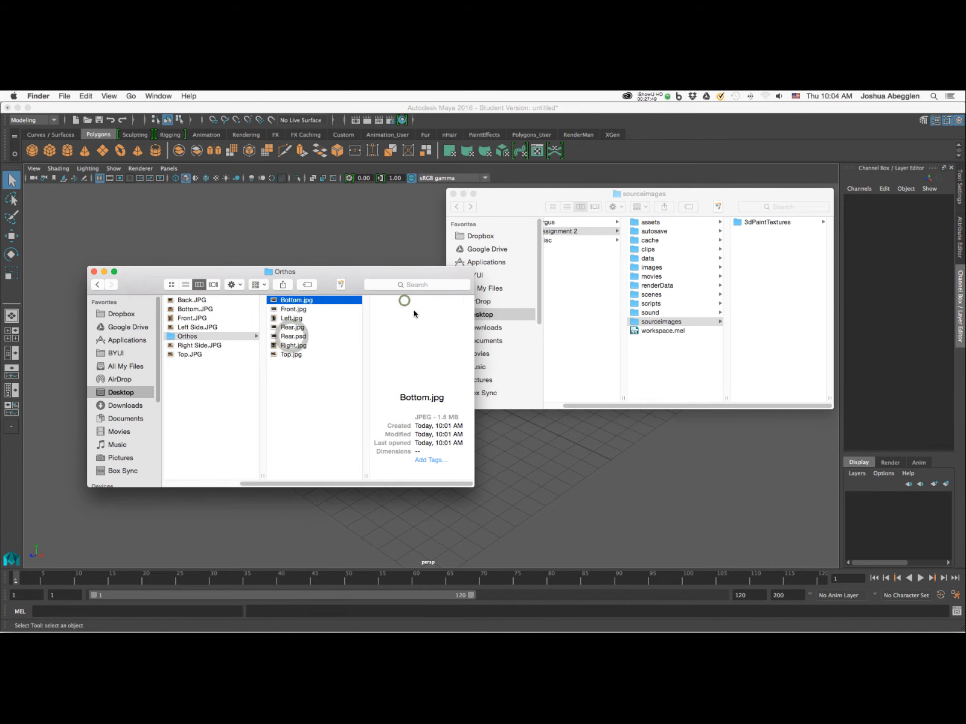
{"action": "left_click", "coordinate": [305, 329], "text": "shift"}
{"action": "left_click", "coordinate": [302, 345], "text": "super"}
{"action": "left_click", "coordinate": [300, 355], "text": "super"}
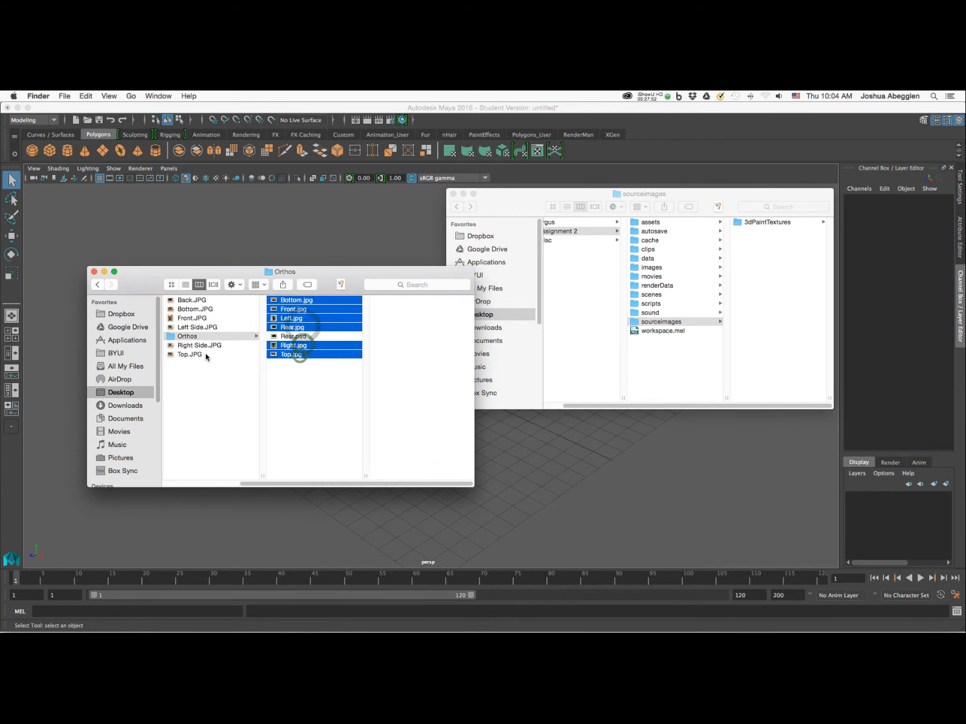
{"action": "left_click_drag", "start_coordinate": [302, 356], "coordinate": [764, 336]}
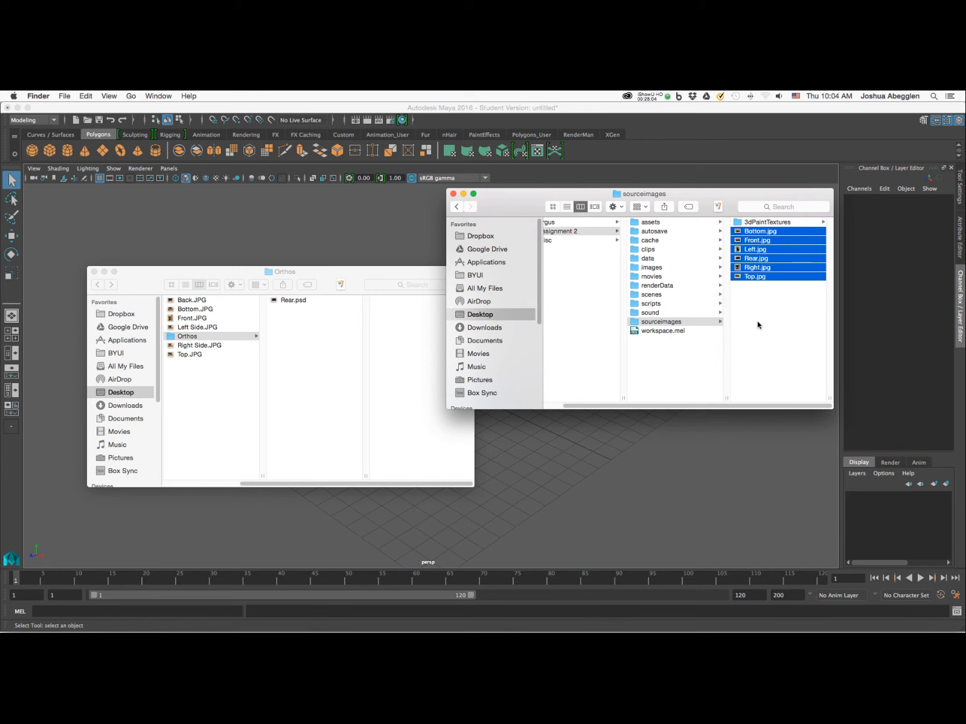
Step: Return to Maya, create a free image plane and show its full attributes
{"action": "left_click", "coordinate": [613, 488]}
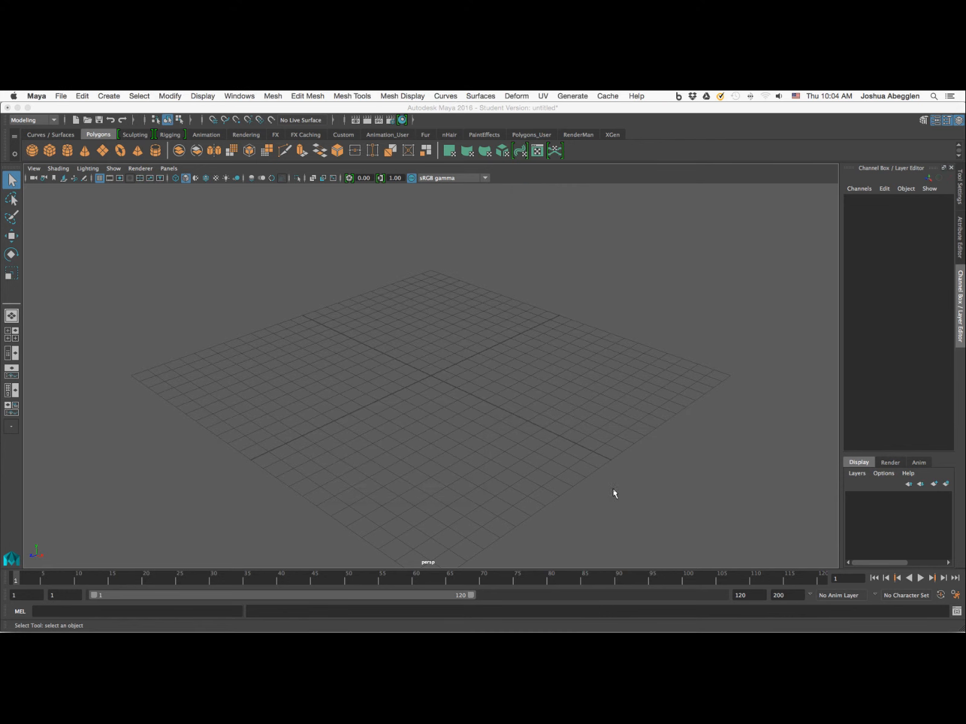
{"action": "left_click", "coordinate": [110, 97]}
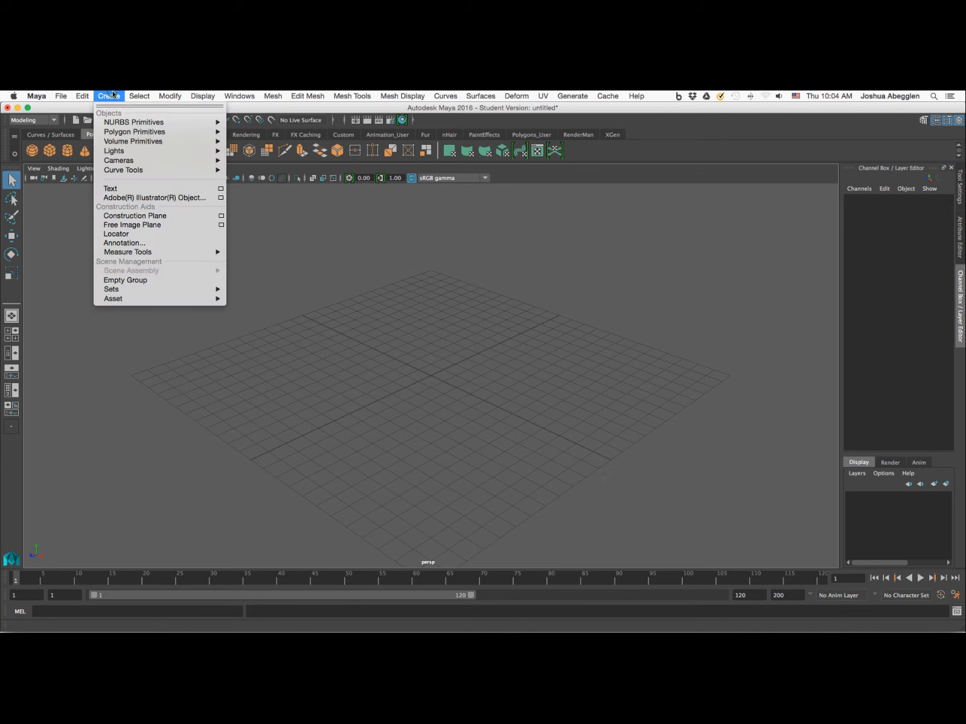
{"action": "left_click", "coordinate": [167, 226]}
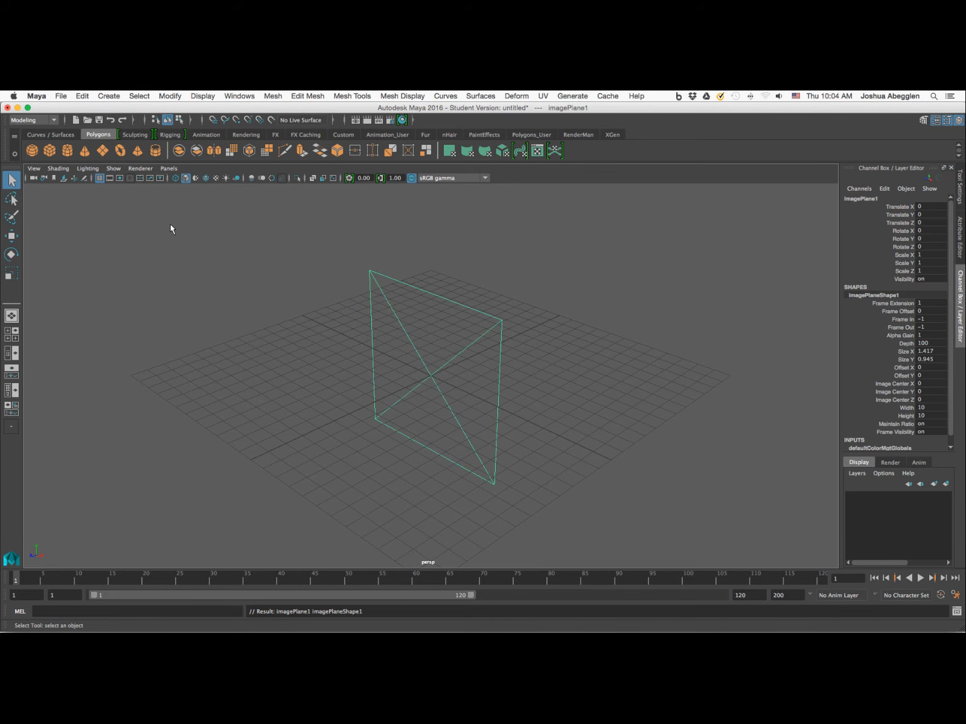
{"action": "left_click", "coordinate": [961, 249]}
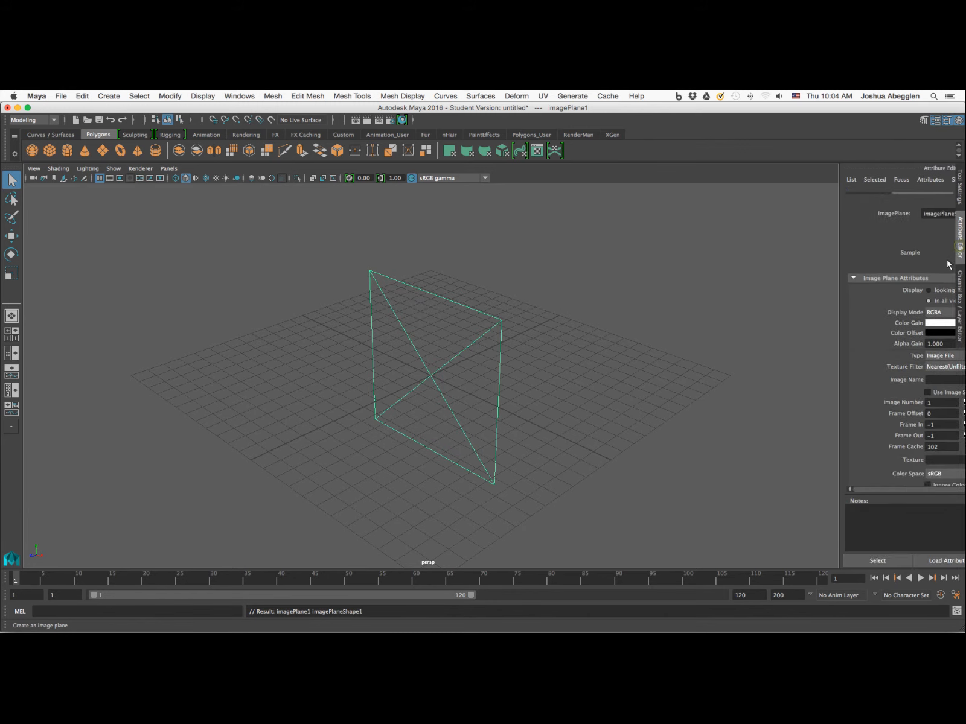
Step: Load Front.jpg from the project's sourceimages folder as the image of the first image plane
{"action": "left_click", "coordinate": [934, 391]}
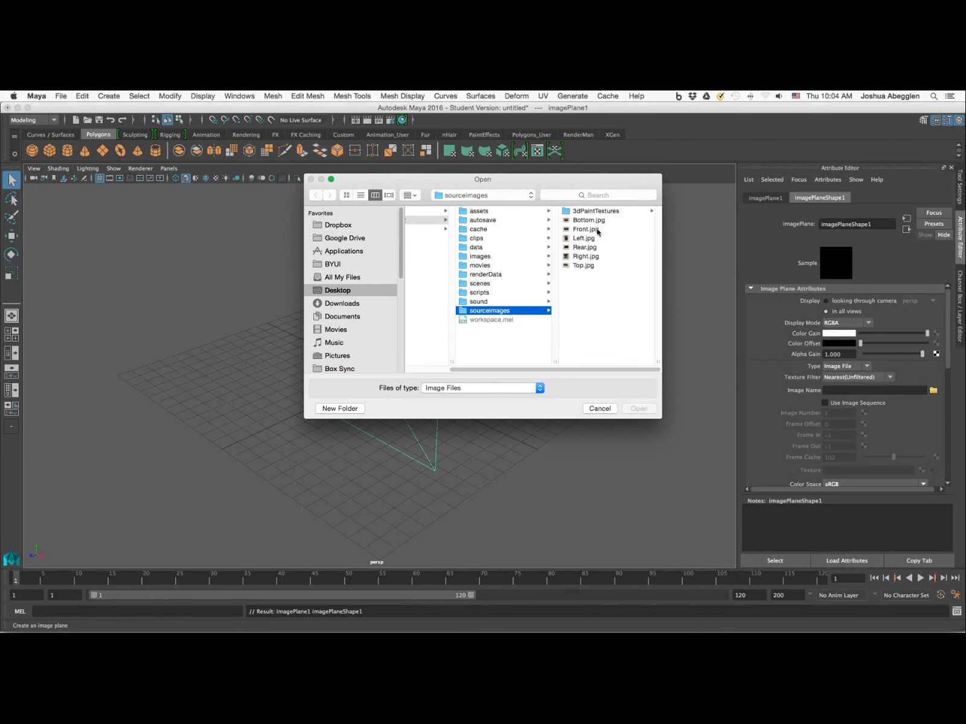
{"action": "left_click", "coordinate": [598, 231]}
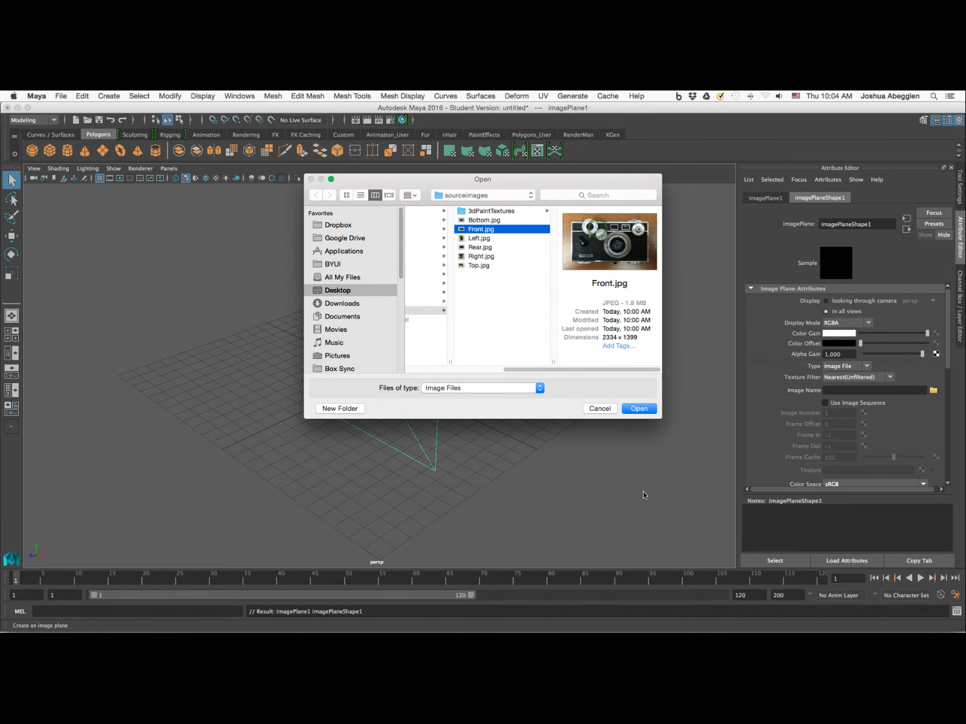
{"action": "left_click", "coordinate": [638, 409]}
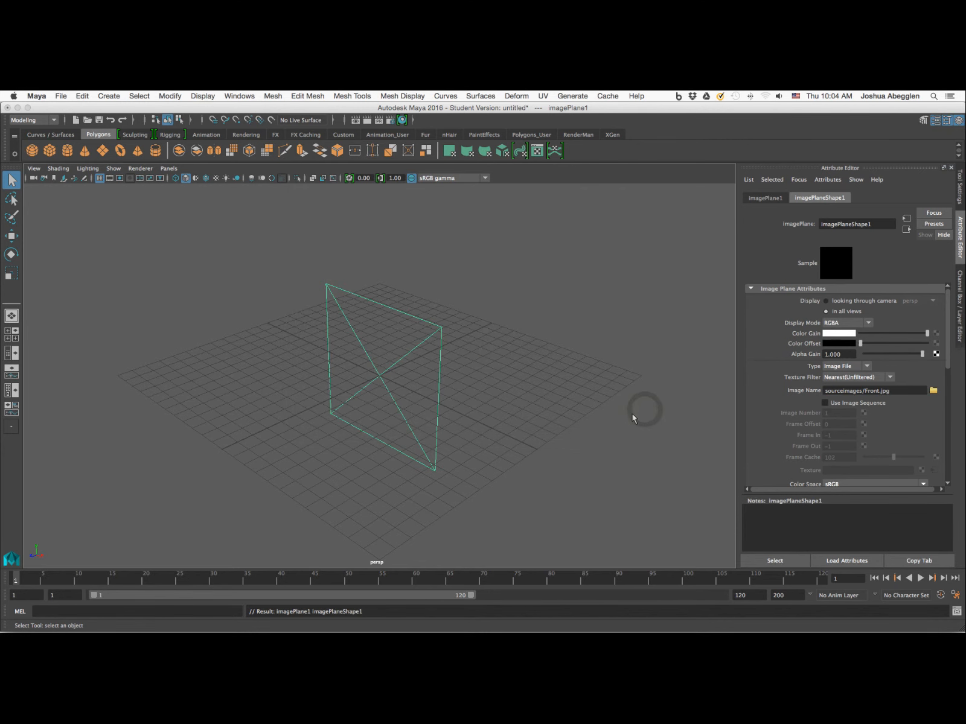
{"action": "mouse_move", "coordinate": [563, 472]}
{"action": "left_mouse_down", "text": "alt"}
{"action": "mouse_move", "coordinate": [611, 475]}
{"action": "mouse_move", "coordinate": [630, 459]}
{"action": "mouse_move", "coordinate": [563, 470]}
{"action": "left_mouse_up", "text": "alt"}
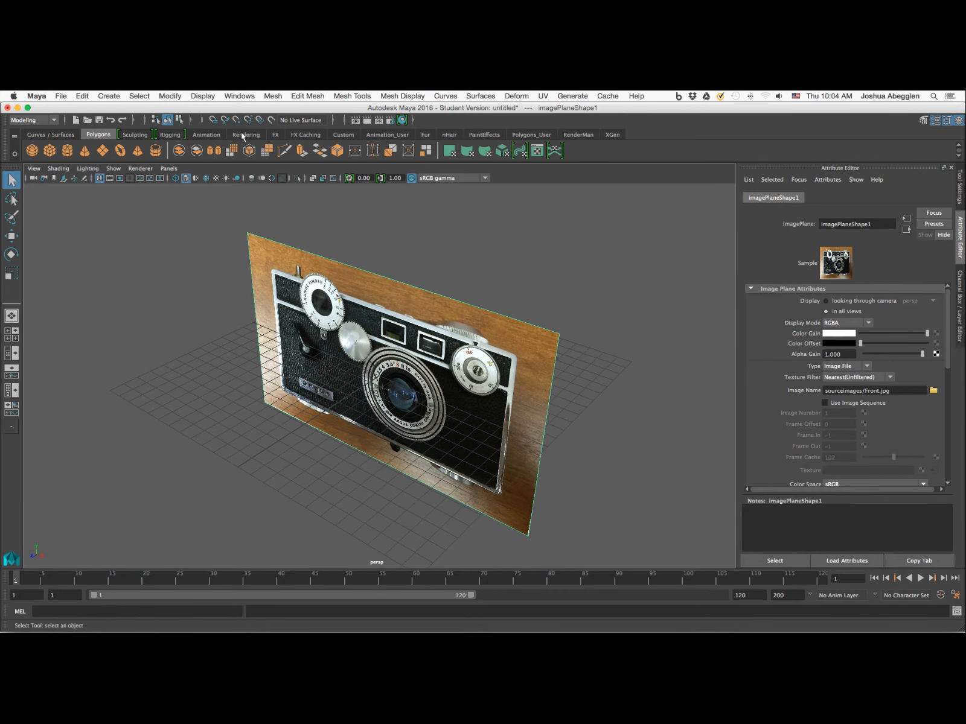
Step: Create a second free image plane and show its transform channels
{"action": "left_click", "coordinate": [109, 96]}
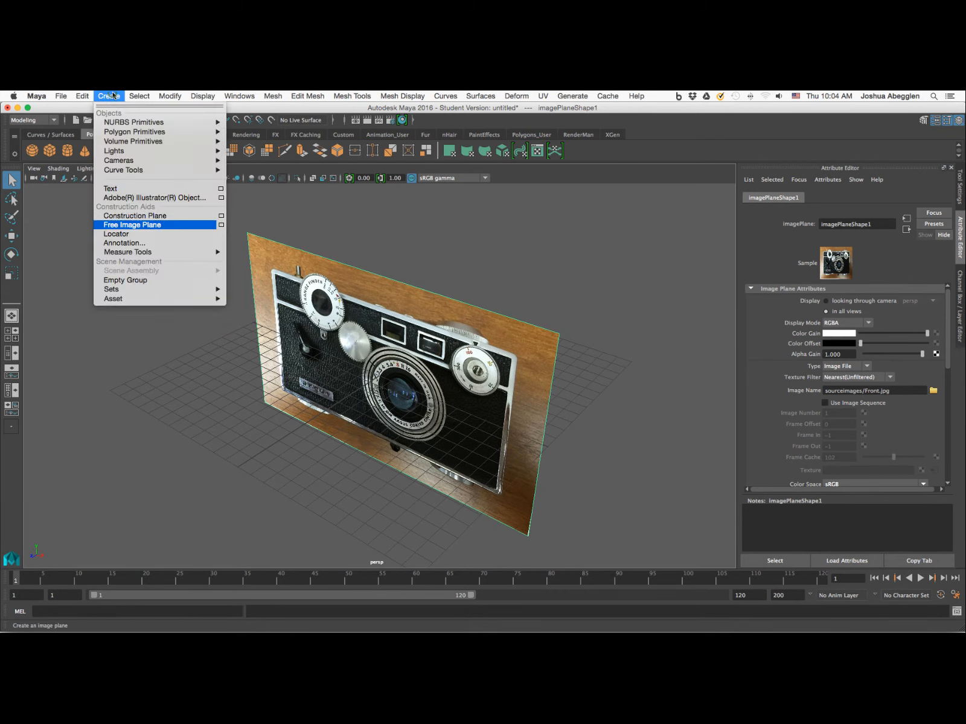
{"action": "left_click", "coordinate": [143, 225]}
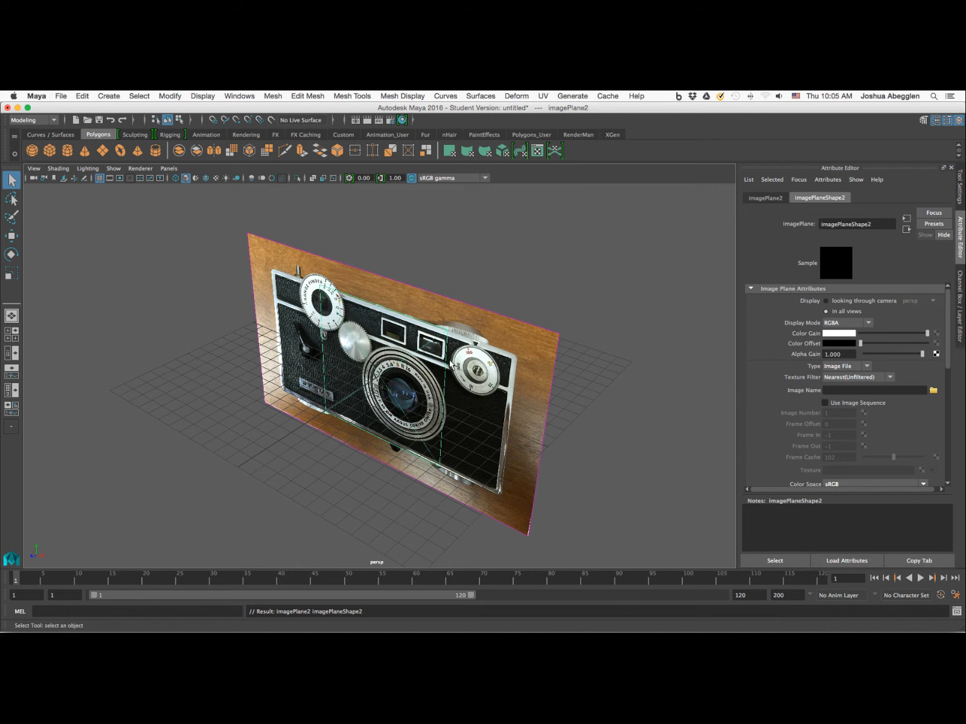
{"action": "left_click", "coordinate": [962, 288]}
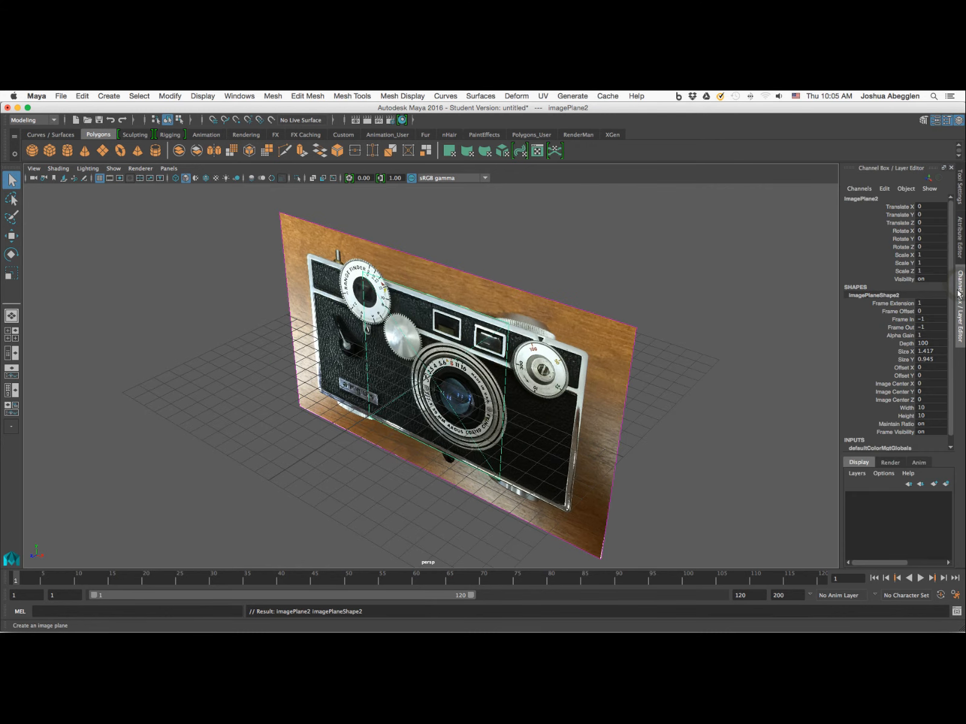
Step: Try setting the second image plane's Rotate Y to 90, and undo that rotation
{"action": "double_click", "coordinate": [929, 239]}
{"action": "type", "text": "90"}
{"action": "key", "text": "Tab"}
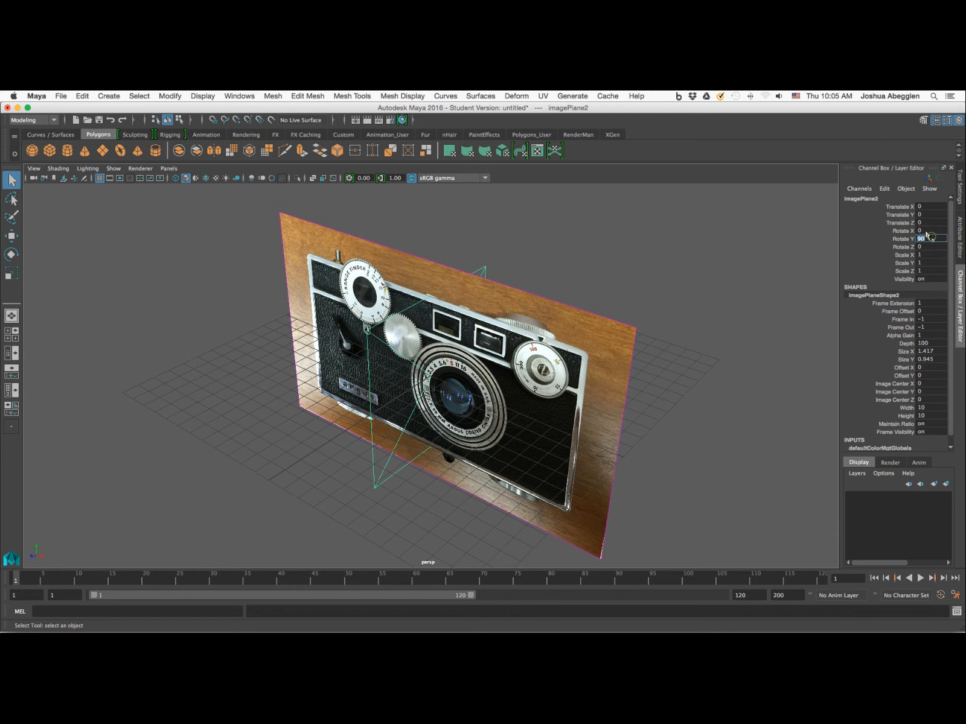
{"action": "key", "text": "super+z"}
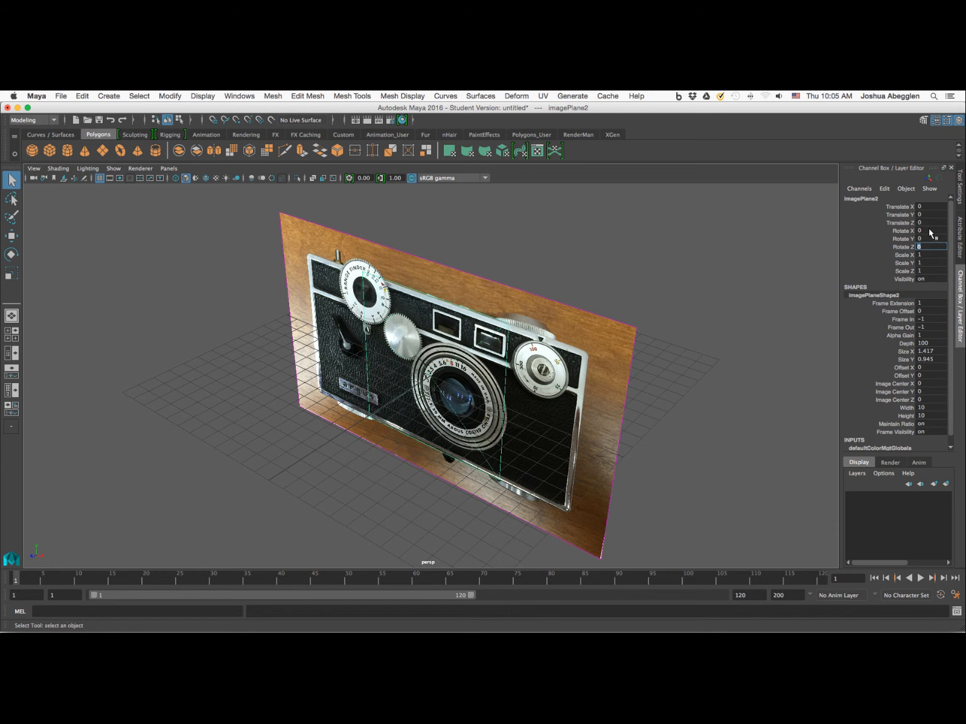
Step: Lay the second image plane flat by setting its Rotate X to 90
{"action": "double_click", "coordinate": [925, 231]}
{"action": "type", "text": "90"}
{"action": "key", "text": "Tab"}
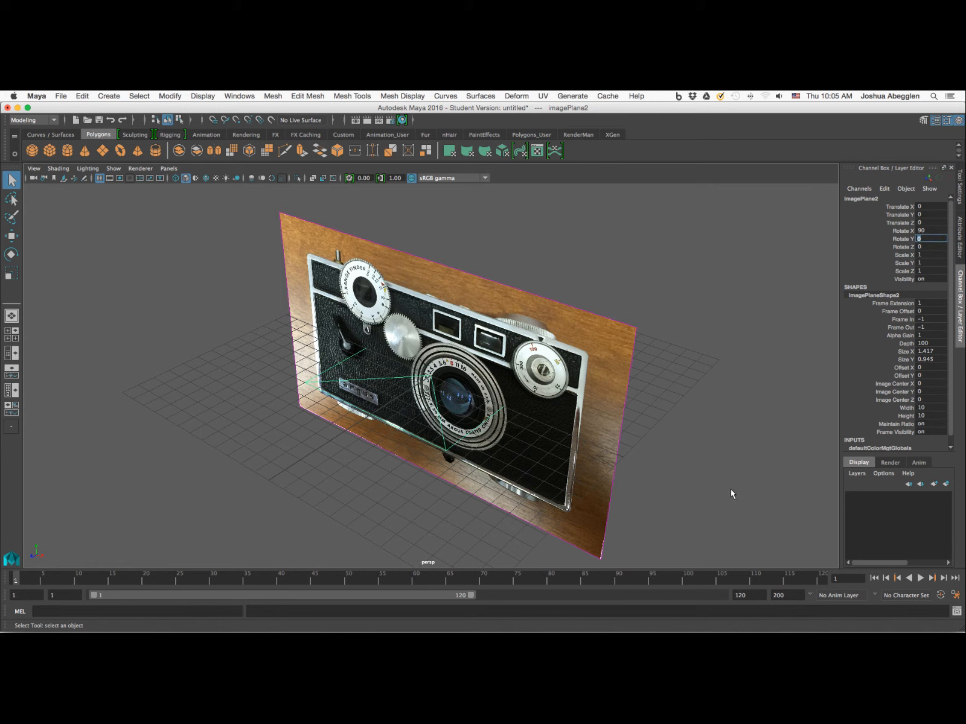
Step: Load Top.jpg from the sourceimages folder as the image of the flat second image plane
{"action": "left_click", "coordinate": [960, 239]}
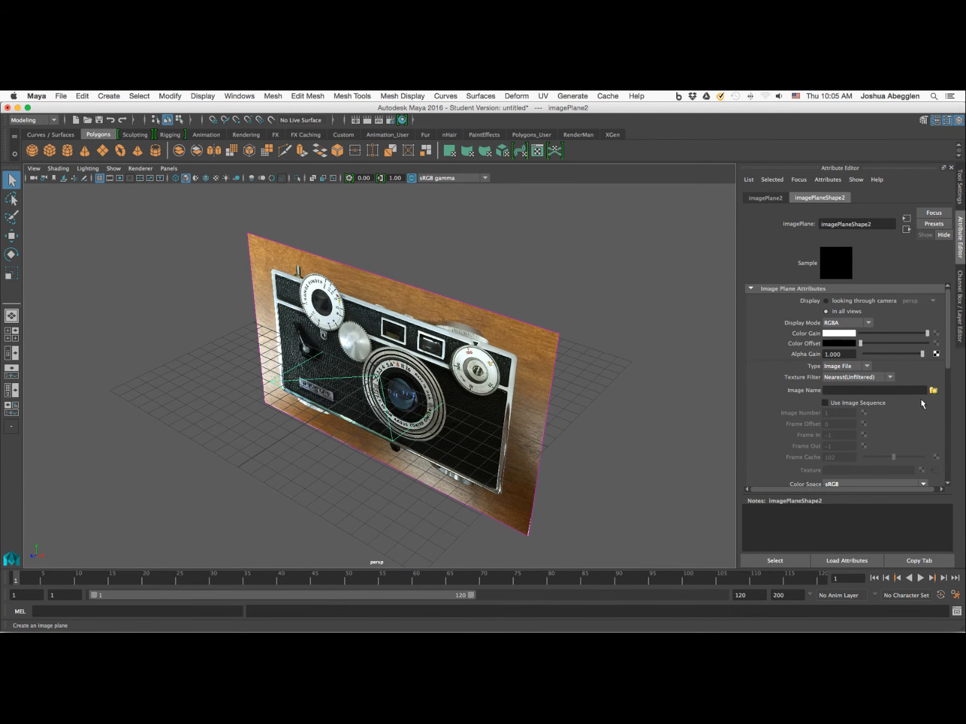
{"action": "left_click", "coordinate": [933, 390]}
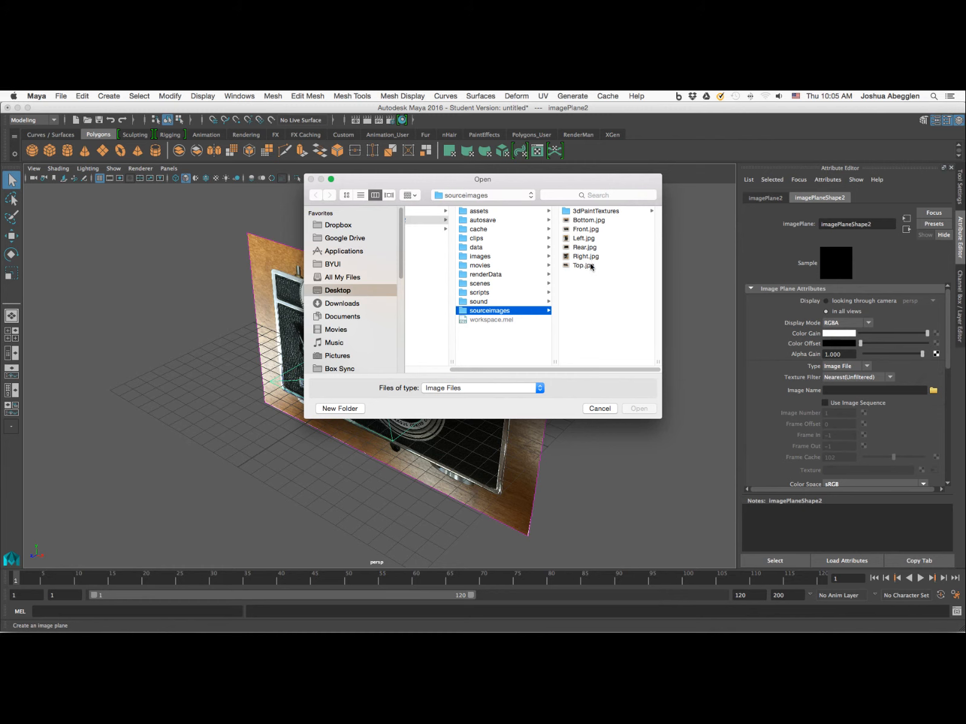
{"action": "left_click", "coordinate": [588, 265]}
{"action": "left_click", "coordinate": [641, 410]}
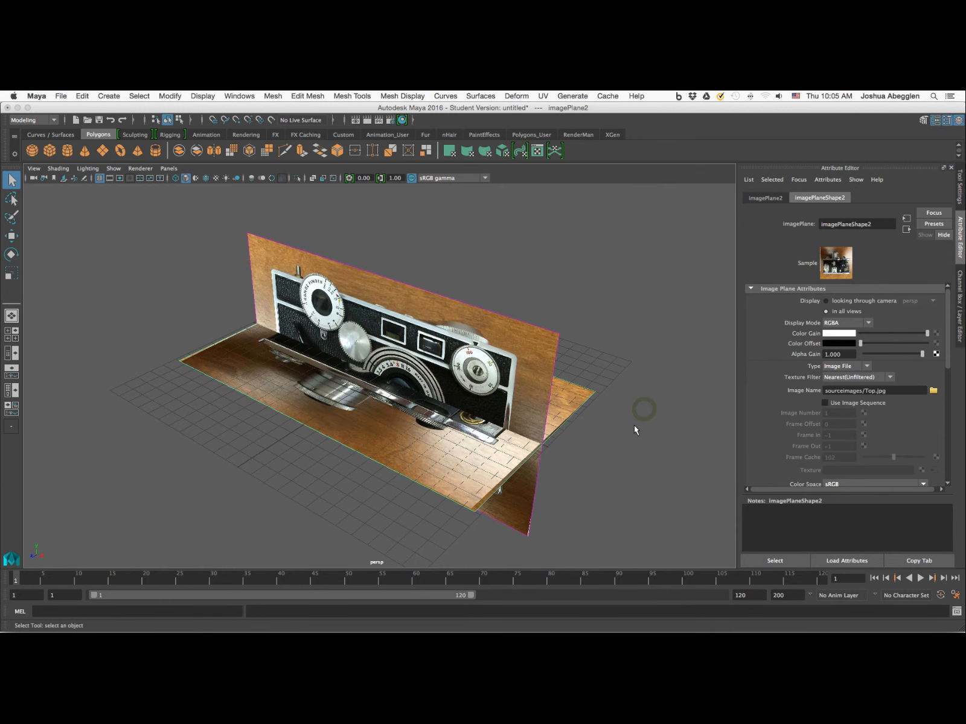
{"action": "left_click_drag", "start_coordinate": [547, 513], "coordinate": [524, 511], "text": "alt"}
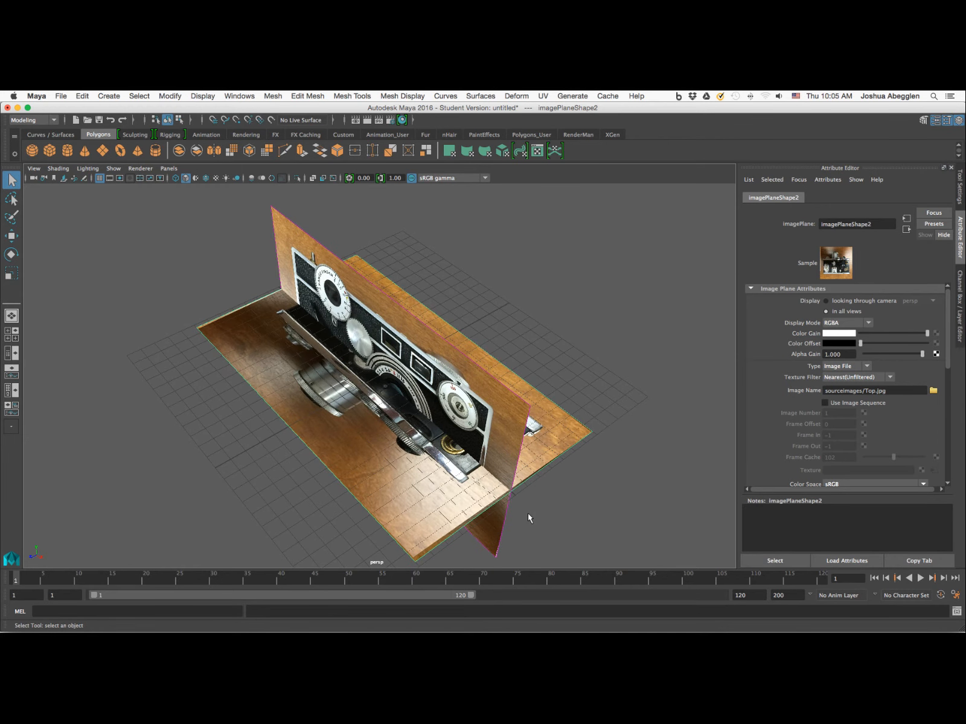
{"action": "left_click_drag", "start_coordinate": [604, 514], "coordinate": [616, 484], "text": "alt"}
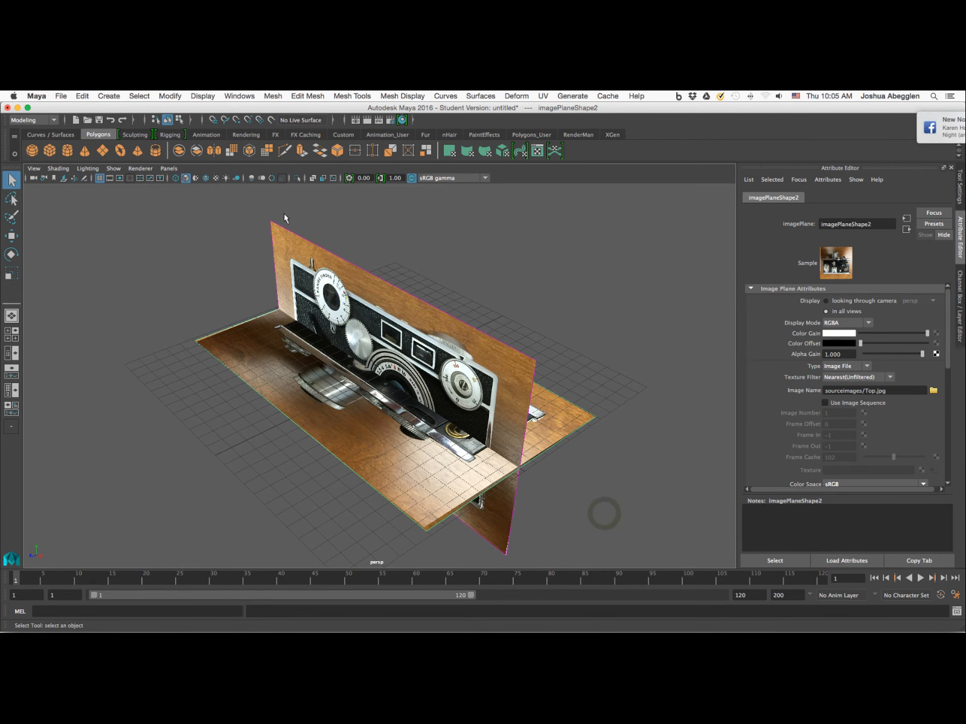
Step: Create a third free image plane and set its Rotate Y to 90
{"action": "left_click", "coordinate": [115, 95]}
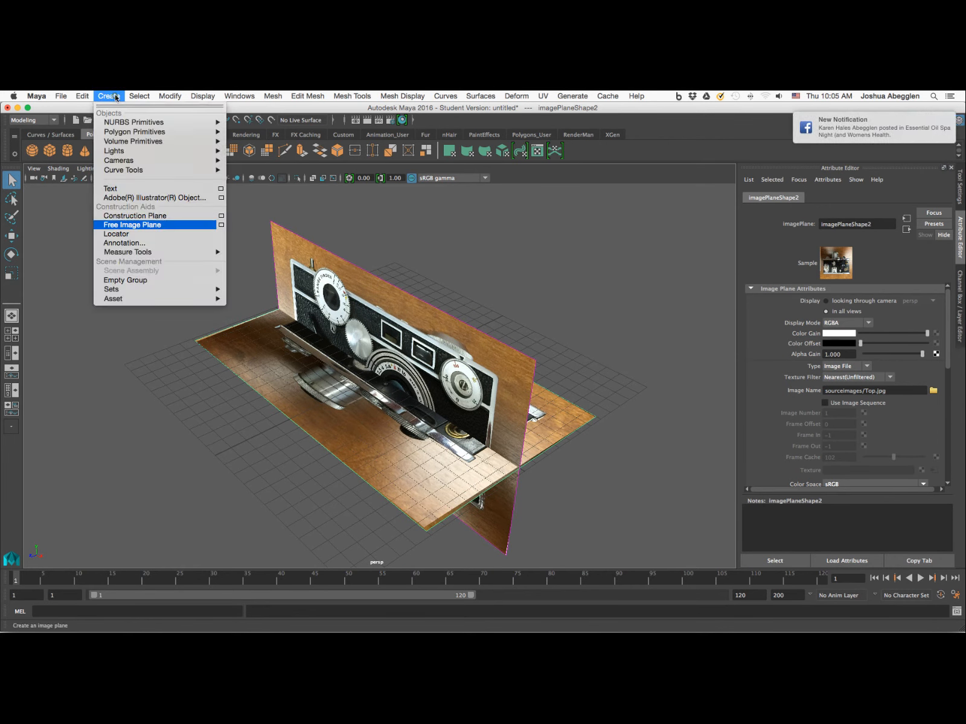
{"action": "left_click", "coordinate": [144, 226]}
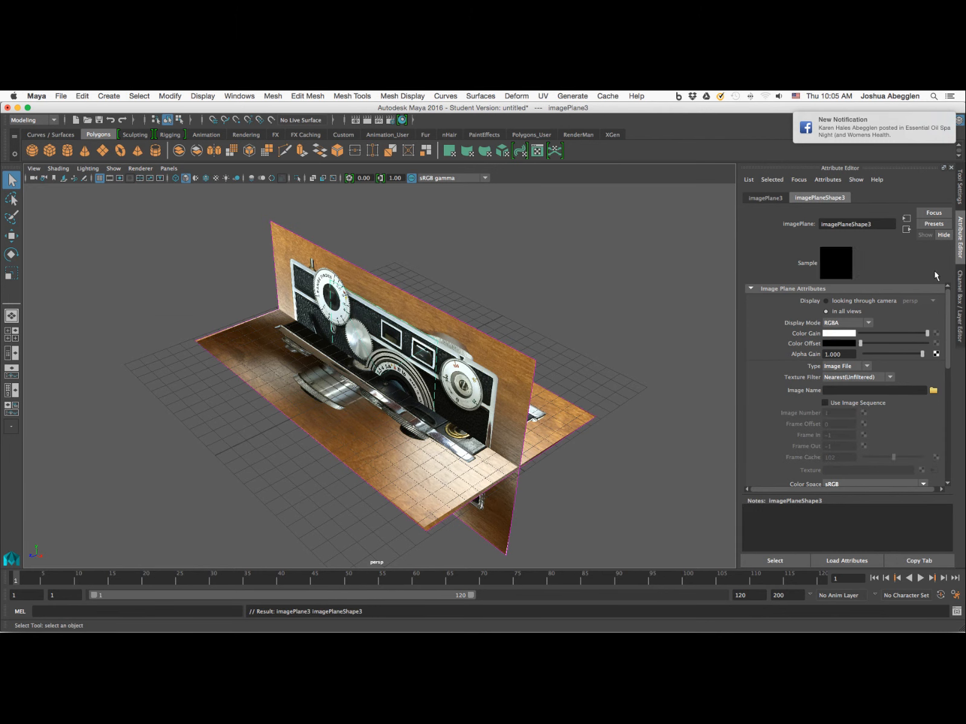
{"action": "left_click", "coordinate": [960, 292]}
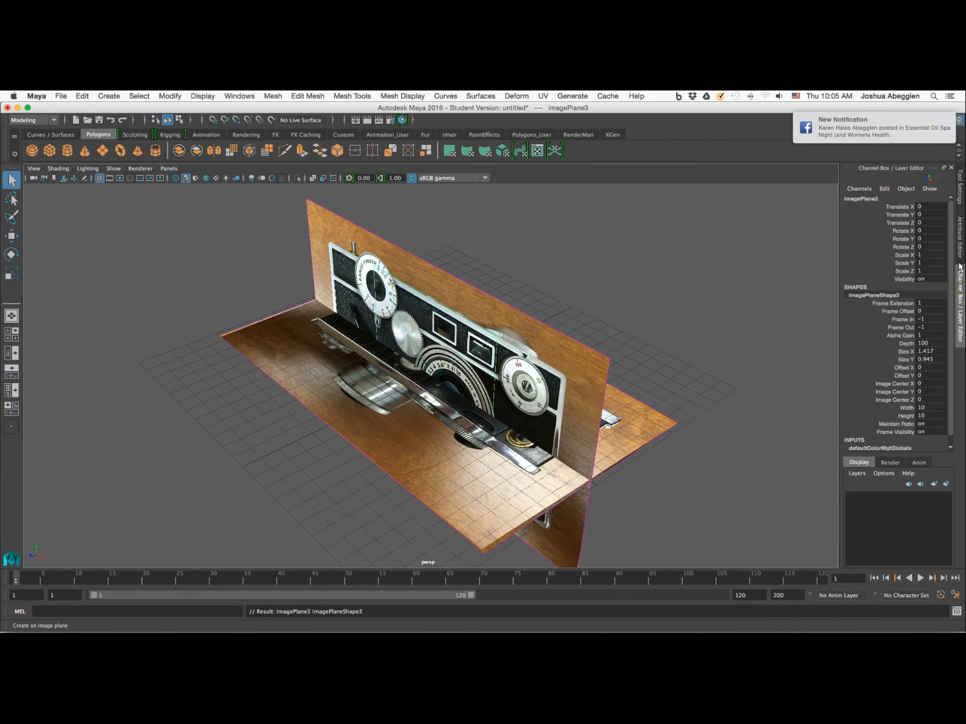
{"action": "left_click", "coordinate": [930, 236]}
{"action": "type", "text": "90"}
{"action": "key", "text": "Tab"}
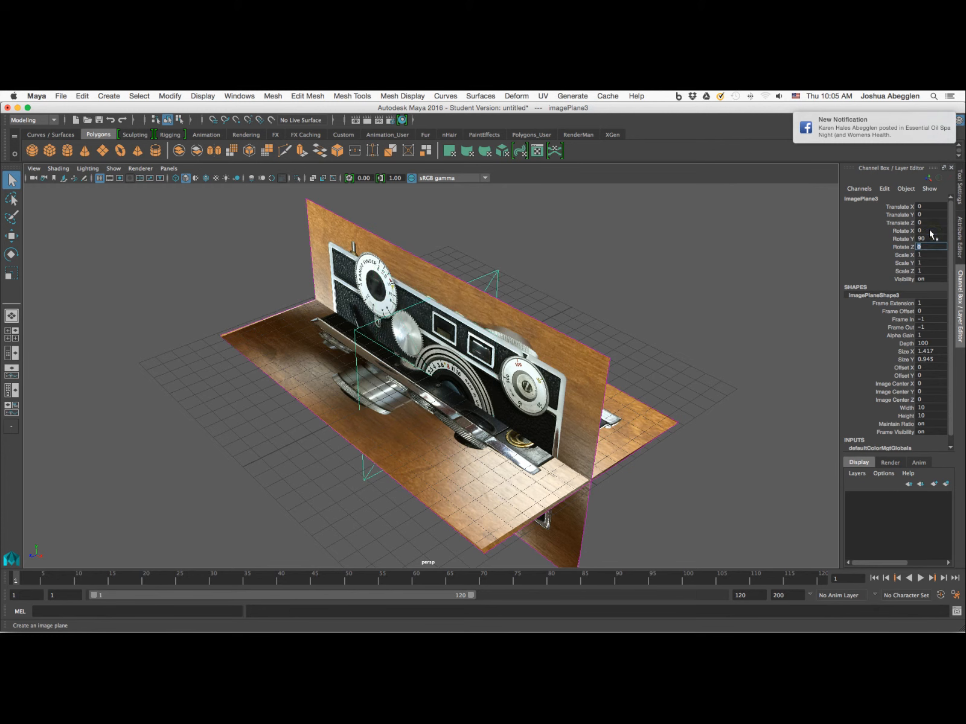
Step: Load Left.jpg from the sourceimages folder as the image of the third image plane
{"action": "left_click", "coordinate": [959, 249]}
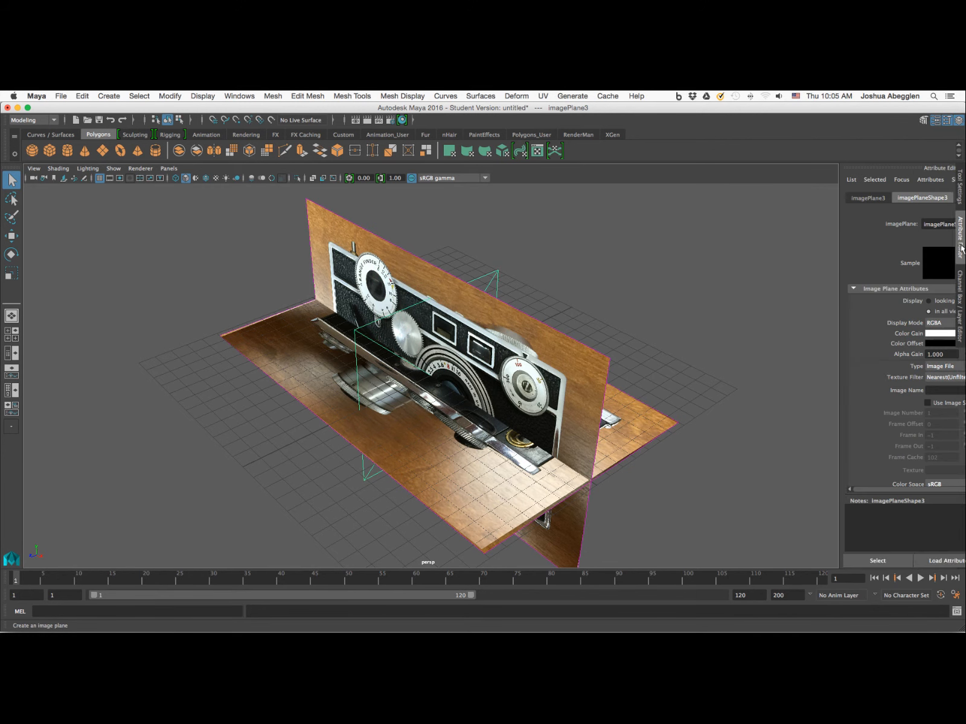
{"action": "left_click_drag", "start_coordinate": [640, 500], "coordinate": [639, 496], "text": "alt"}
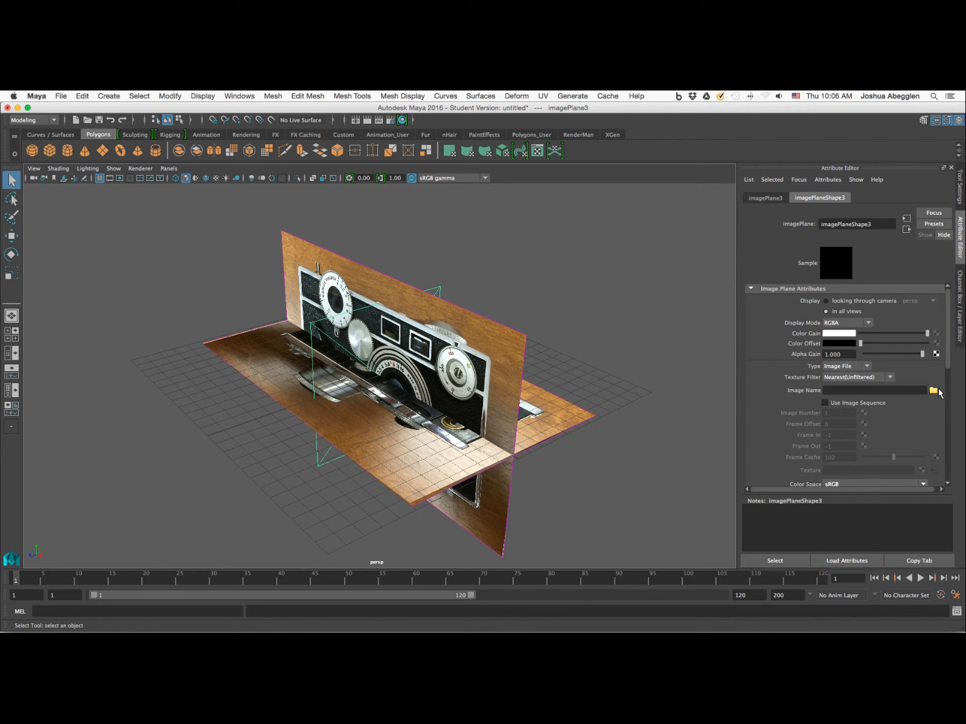
{"action": "left_click", "coordinate": [534, 418]}
{"action": "left_click_drag", "start_coordinate": [532, 429], "coordinate": [521, 456], "text": "alt"}
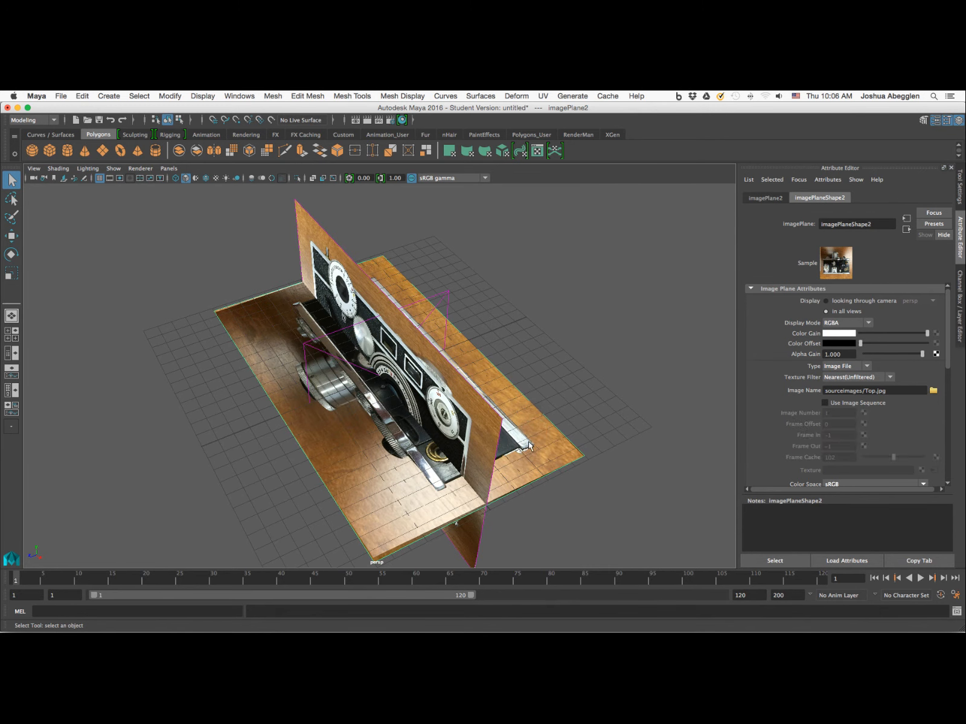
{"action": "left_click_drag", "start_coordinate": [442, 294], "coordinate": [435, 302]}
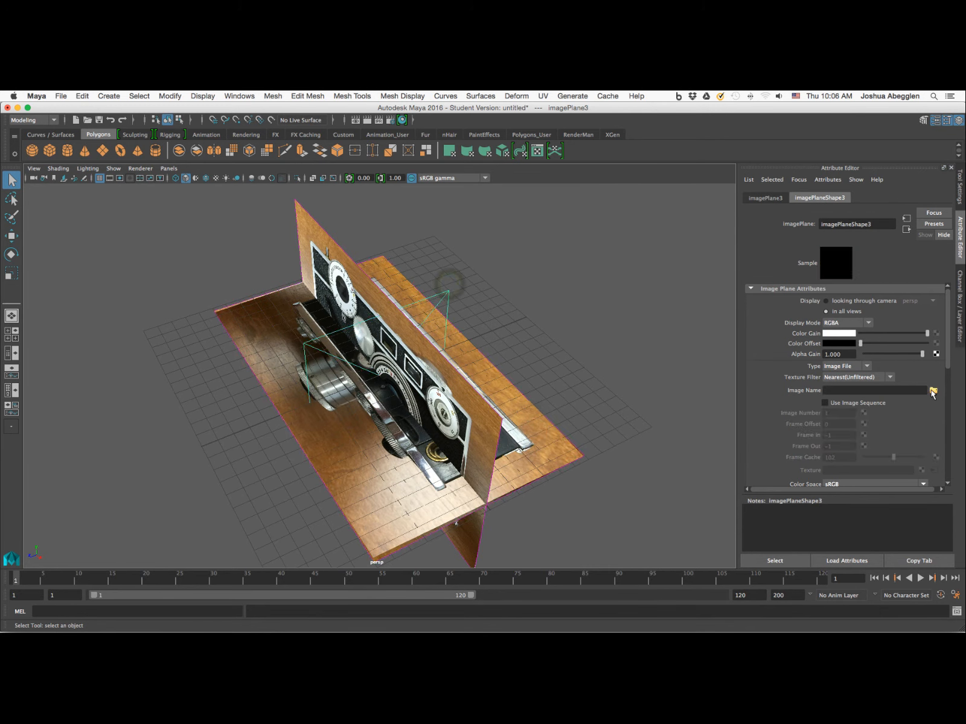
{"action": "left_click", "coordinate": [934, 391]}
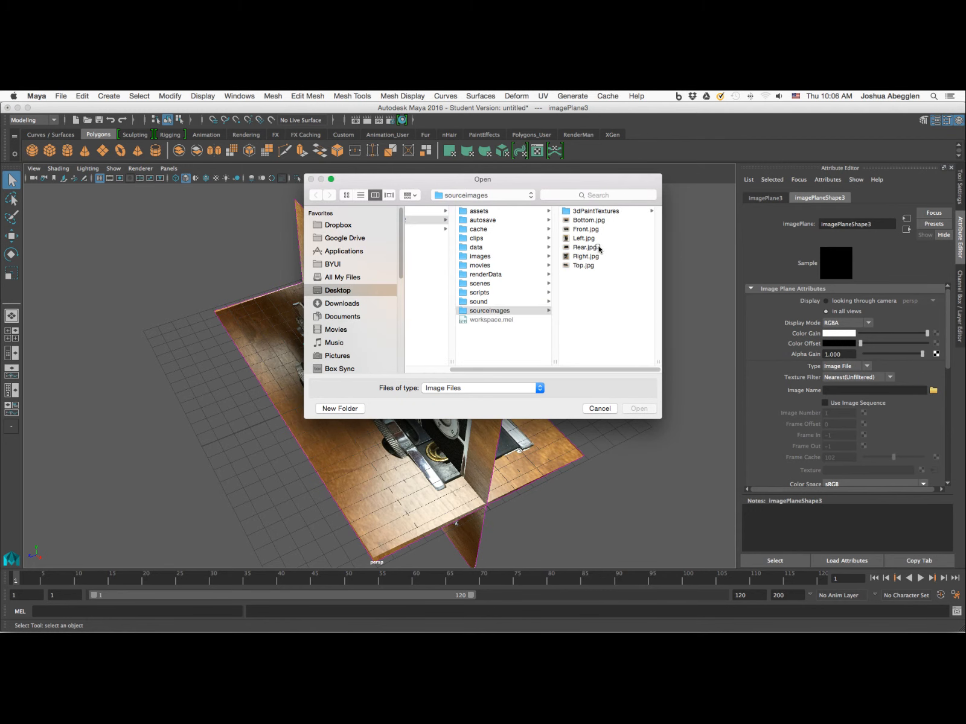
{"action": "left_click", "coordinate": [594, 247]}
{"action": "left_click", "coordinate": [502, 238]}
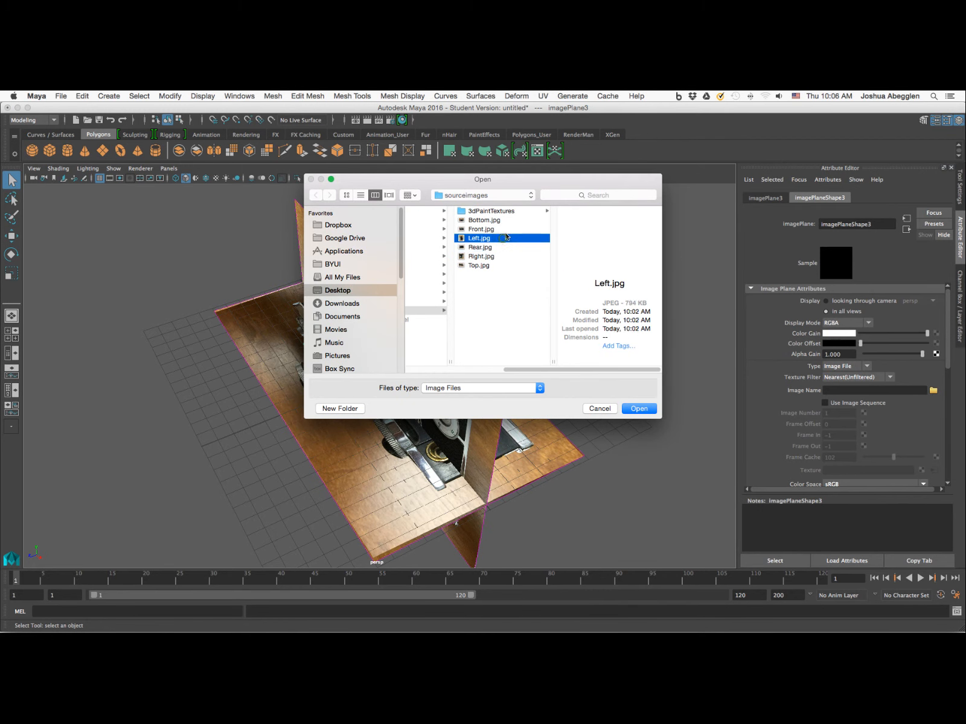
{"action": "left_click", "coordinate": [500, 266]}
{"action": "left_click", "coordinate": [501, 239]}
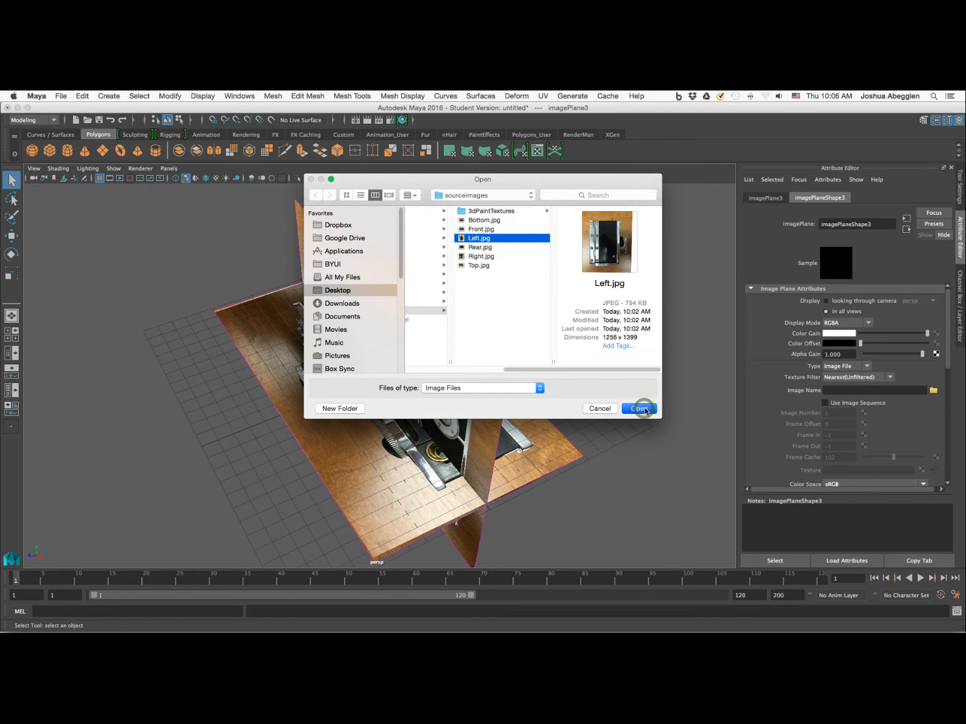
{"action": "left_click", "coordinate": [641, 409]}
{"action": "left_click_drag", "start_coordinate": [564, 510], "coordinate": [522, 478], "text": "alt"}
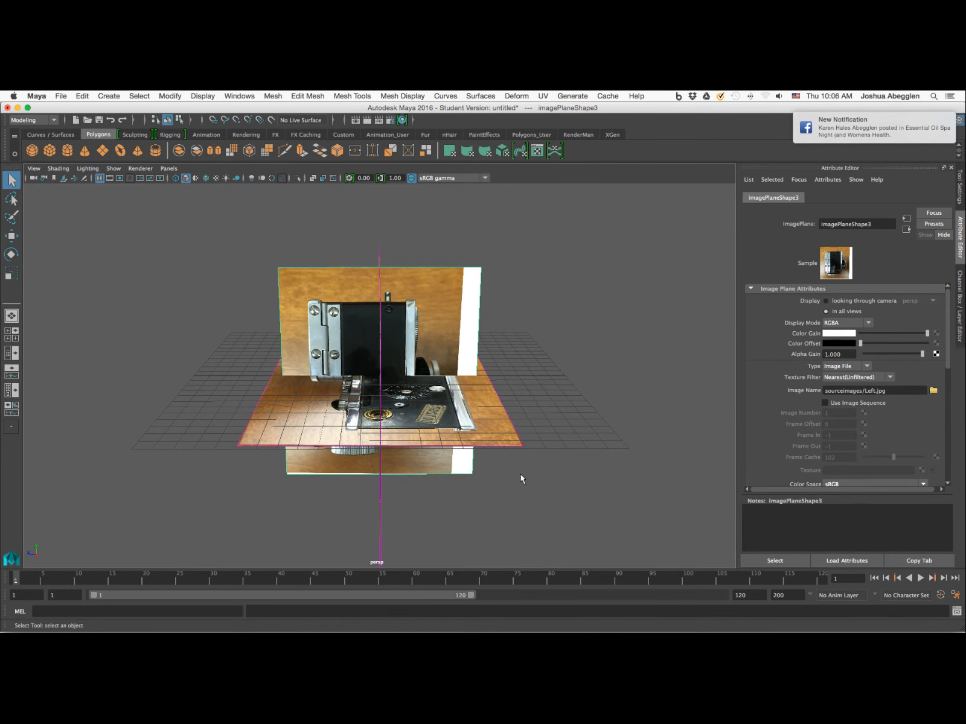
Step: Try setting the Left.jpg image plane's Rotate X to 180, and set it back to 0
{"action": "left_click", "coordinate": [960, 281]}
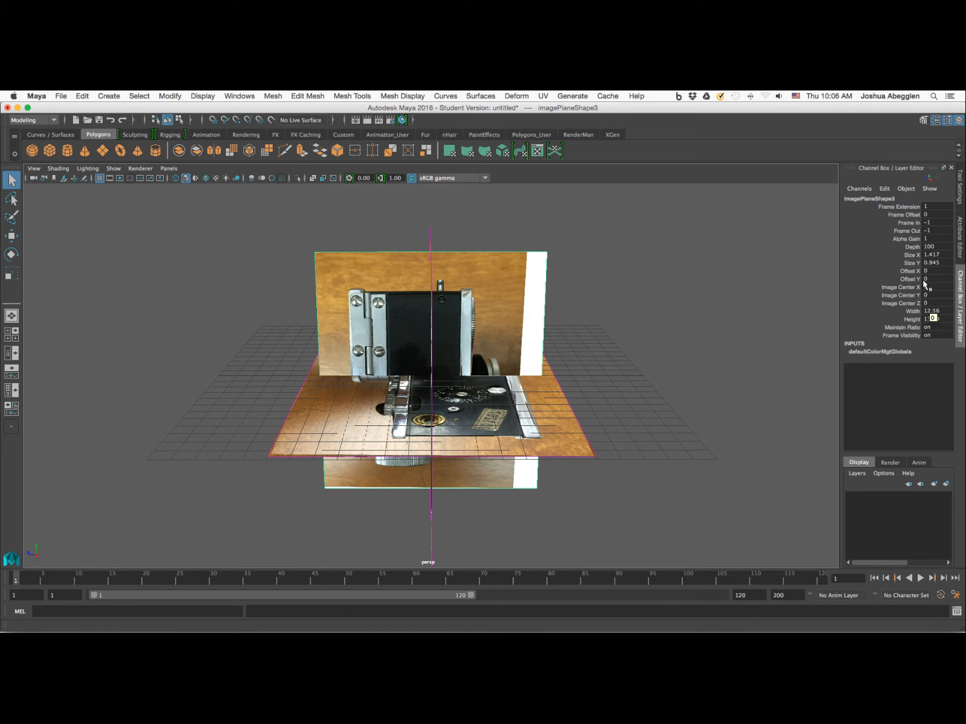
{"action": "left_click", "coordinate": [537, 261]}
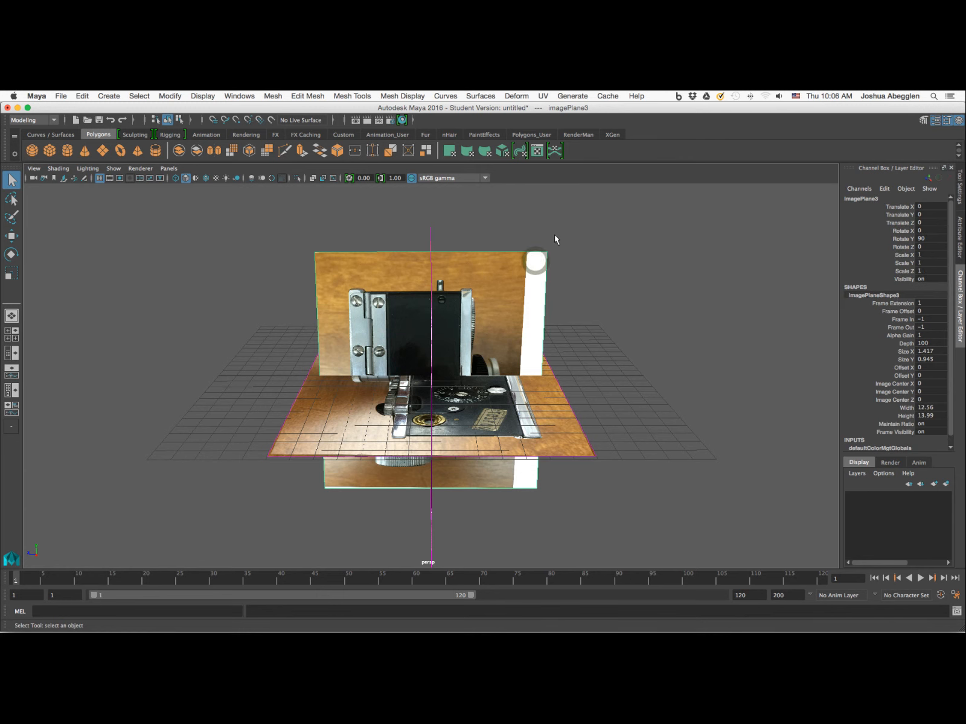
{"action": "double_click", "coordinate": [930, 232]}
{"action": "type", "text": "180"}
{"action": "key", "text": "Tab"}
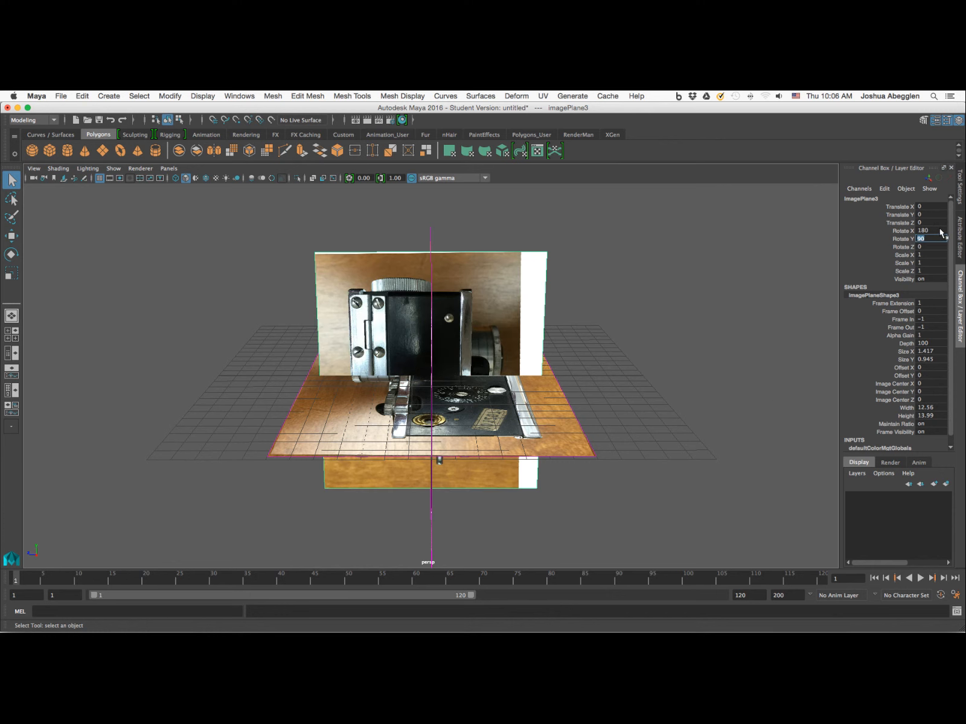
{"action": "double_click", "coordinate": [936, 231]}
{"action": "type", "text": "0"}
{"action": "key", "text": "Tab"}
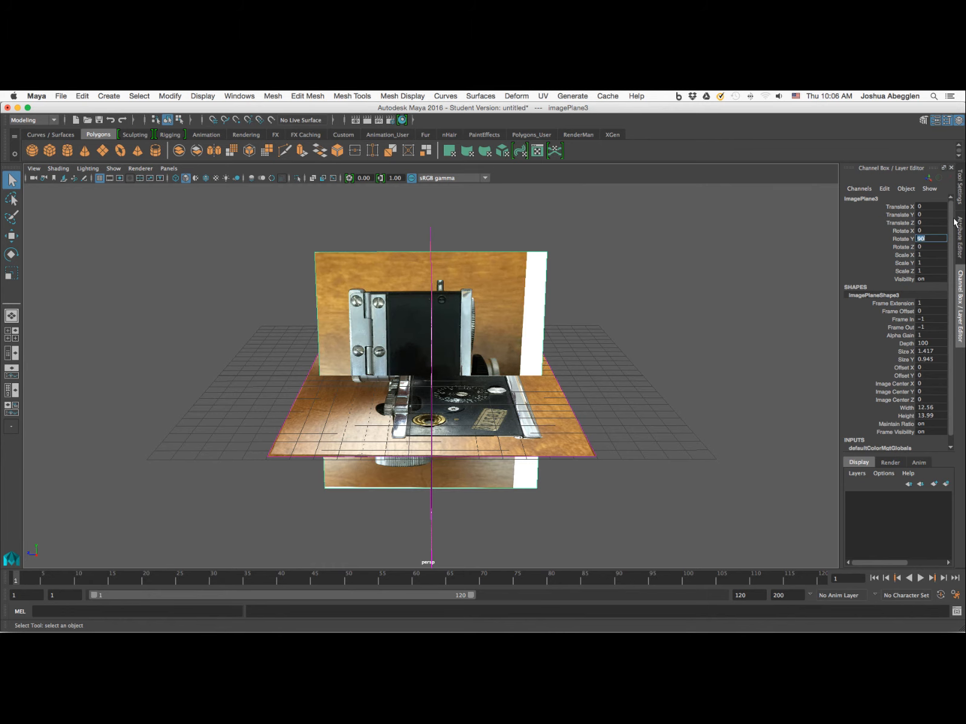
{"action": "key", "text": "Return"}
Step: Turn the Left.jpg image plane around with the Rotate tool to Rotate X 90 and Rotate Z 90, setting Rotate Y to -90, and deselect it
{"action": "key", "text": "e"}
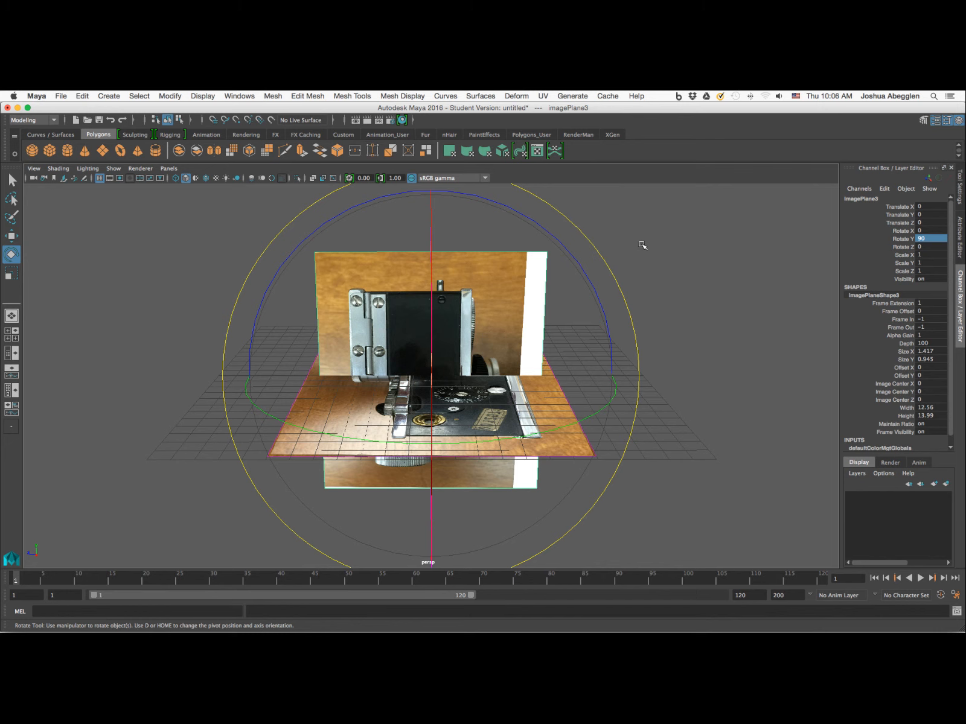
{"action": "left_click_drag", "start_coordinate": [561, 242], "coordinate": [261, 511]}
{"action": "mouse_move", "coordinate": [270, 517]}
{"action": "middle_mouse_down"}
{"action": "mouse_move", "coordinate": [313, 527]}
{"action": "mouse_move", "coordinate": [273, 514]}
{"action": "middle_mouse_up"}
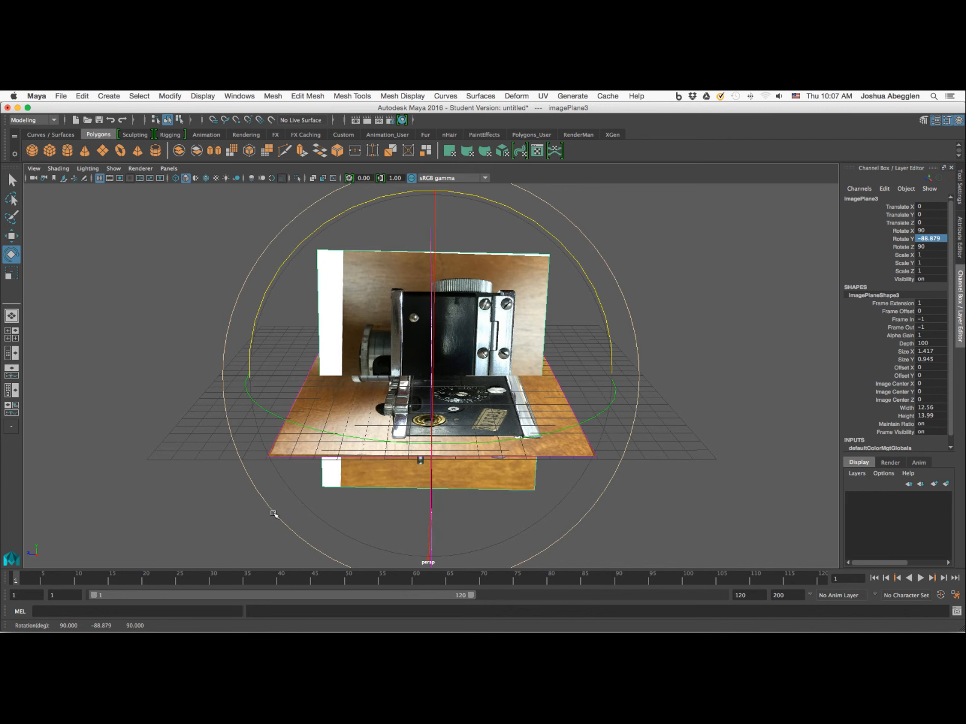
{"action": "double_click", "coordinate": [930, 230]}
{"action": "key", "text": "Tab"}
{"action": "type", "text": "-90"}
{"action": "key", "text": "Tab"}
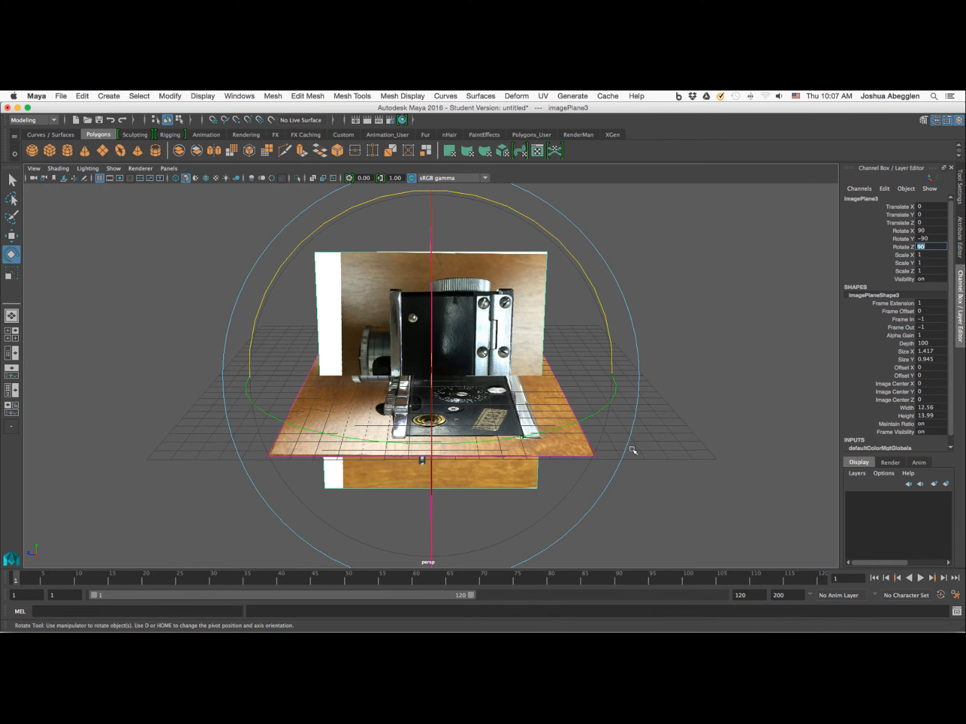
{"action": "left_click", "coordinate": [683, 325]}
{"action": "mouse_move", "coordinate": [628, 474]}
{"action": "left_mouse_down", "text": "alt"}
{"action": "mouse_move", "coordinate": [642, 483]}
{"action": "mouse_move", "coordinate": [632, 488]}
{"action": "left_mouse_up", "text": "alt"}
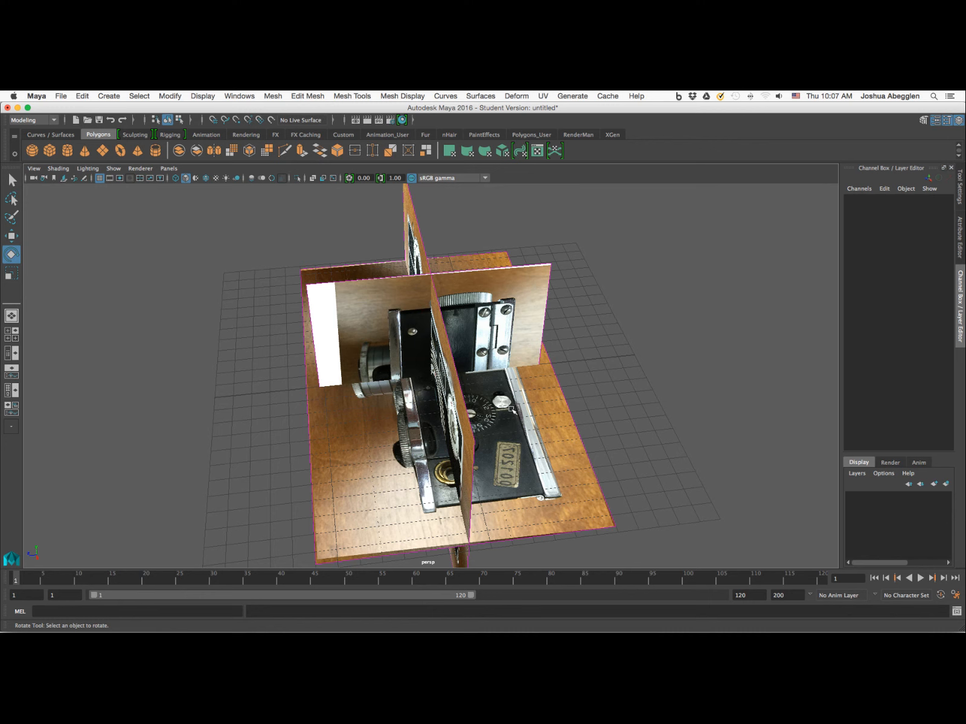
Step: Select the Left.jpg image plane and shift it along Z to about -0.5
{"action": "left_click_drag", "start_coordinate": [555, 314], "coordinate": [547, 298], "text": "alt"}
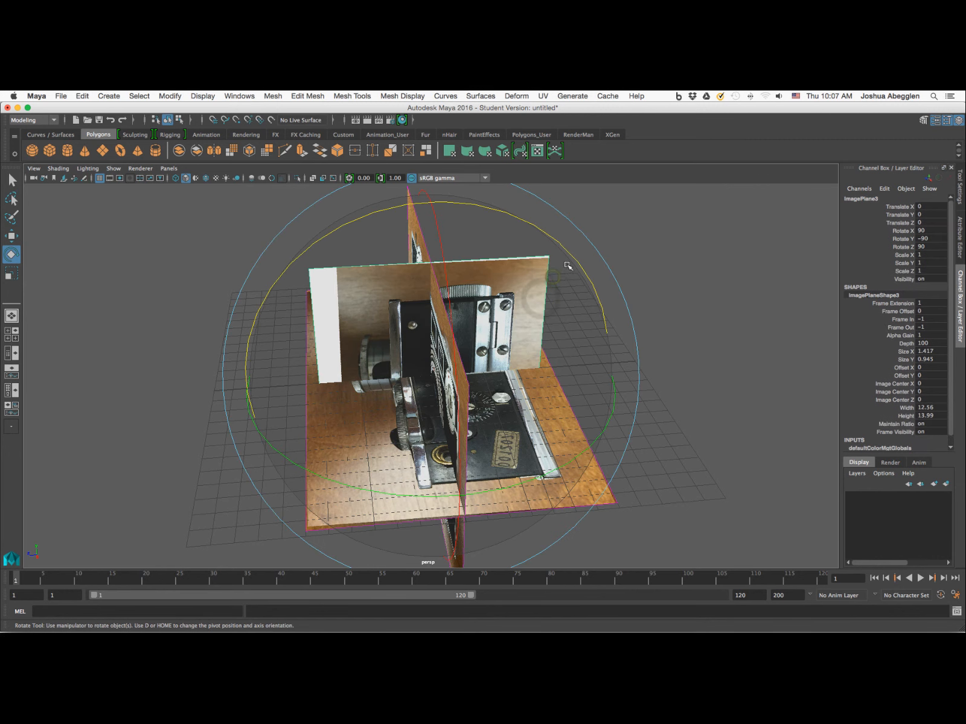
{"action": "left_click", "coordinate": [545, 279]}
{"action": "key", "text": "w"}
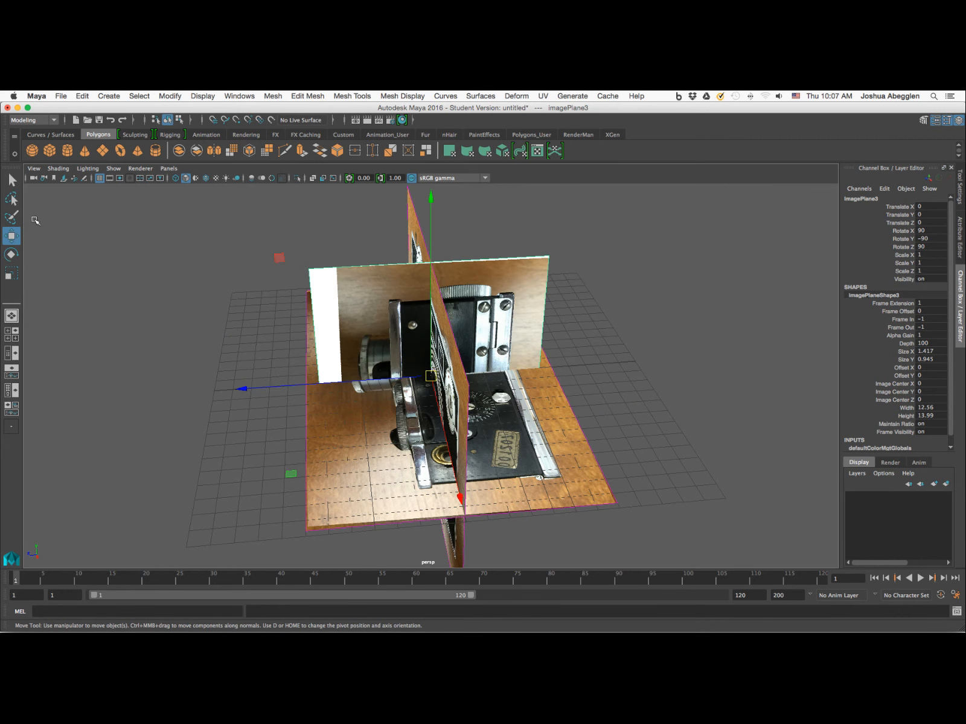
{"action": "left_click_drag", "start_coordinate": [245, 389], "coordinate": [258, 389]}
{"action": "mouse_move", "coordinate": [578, 408]}
{"action": "left_mouse_down", "text": "alt"}
{"action": "mouse_move", "coordinate": [640, 390]}
{"action": "mouse_move", "coordinate": [555, 397]}
{"action": "mouse_move", "coordinate": [573, 401]}
{"action": "left_mouse_up", "text": "alt"}
{"action": "left_click_drag", "start_coordinate": [598, 296], "coordinate": [571, 278], "text": "alt"}
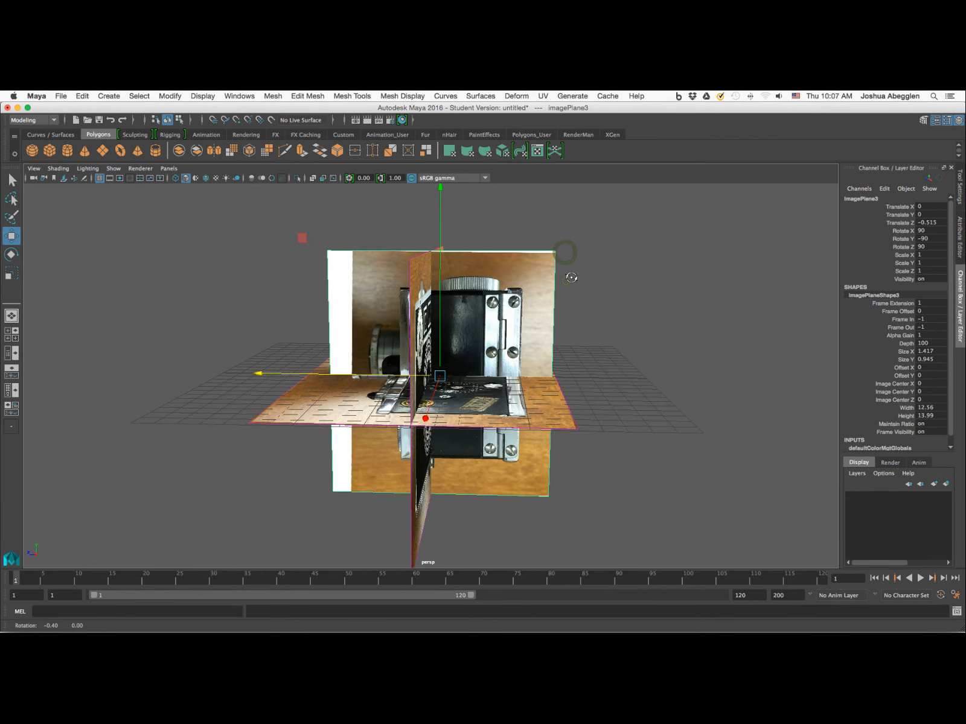
Step: Rotate the Left.jpg image plane with the Rotate tool to about Rotate X 353, Rotate Y -90 and Rotate Z 0
{"action": "key", "text": "e"}
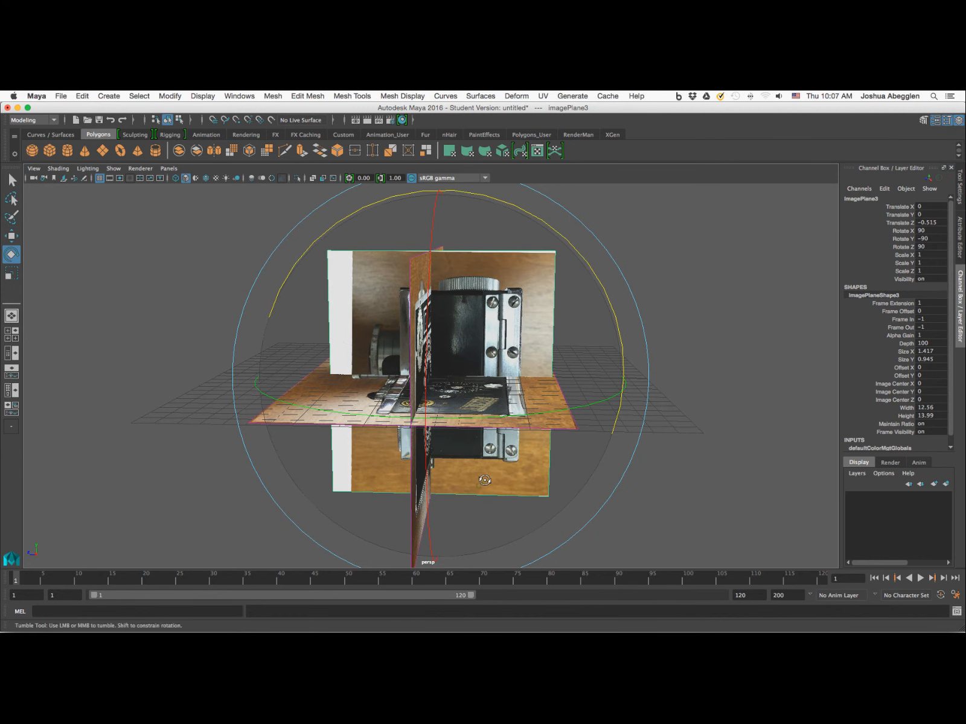
{"action": "left_click_drag", "start_coordinate": [485, 480], "coordinate": [446, 206], "text": "alt"}
{"action": "left_click_drag", "start_coordinate": [466, 307], "coordinate": [518, 309], "text": "alt"}
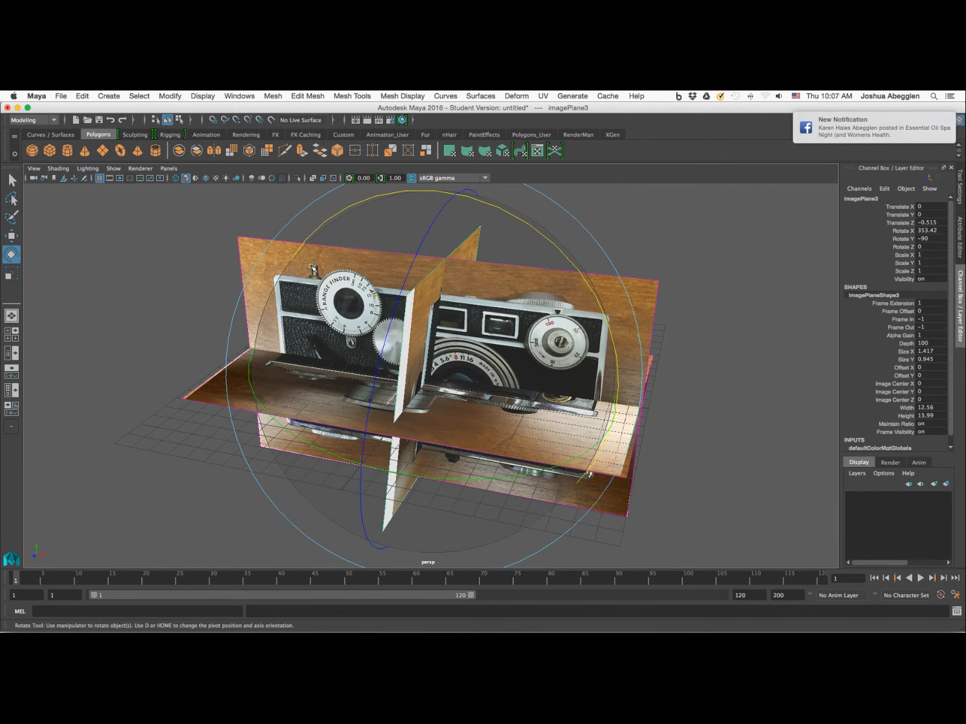
{"action": "left_click_drag", "start_coordinate": [606, 454], "coordinate": [586, 478], "text": "alt"}
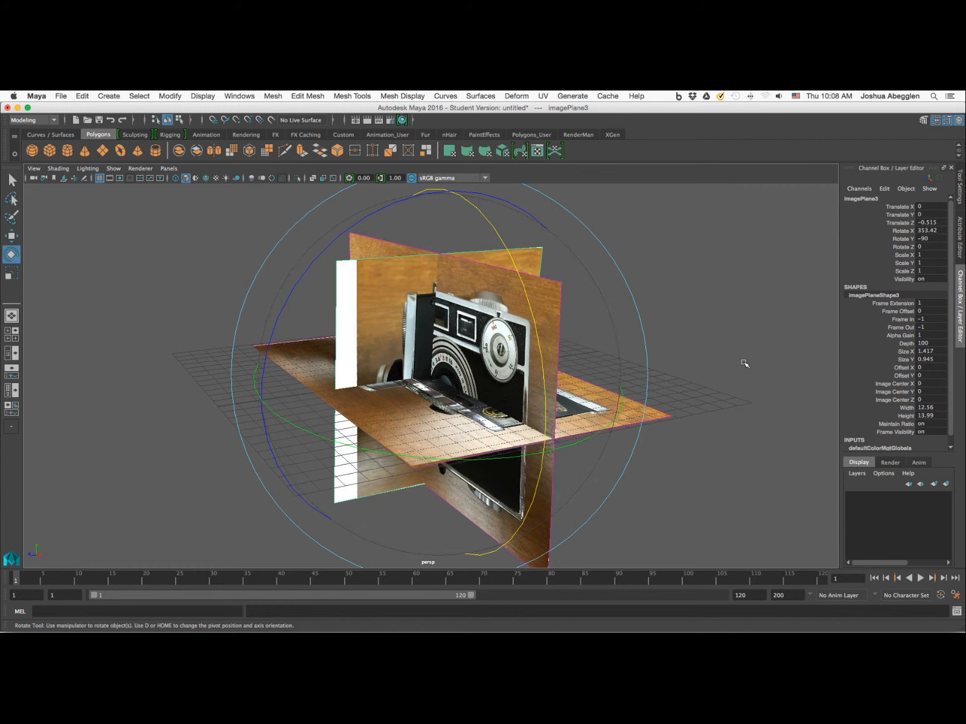
Step: Replace the side image plane's picture with Right.jpg from the sourceimages folder
{"action": "left_click", "coordinate": [961, 239]}
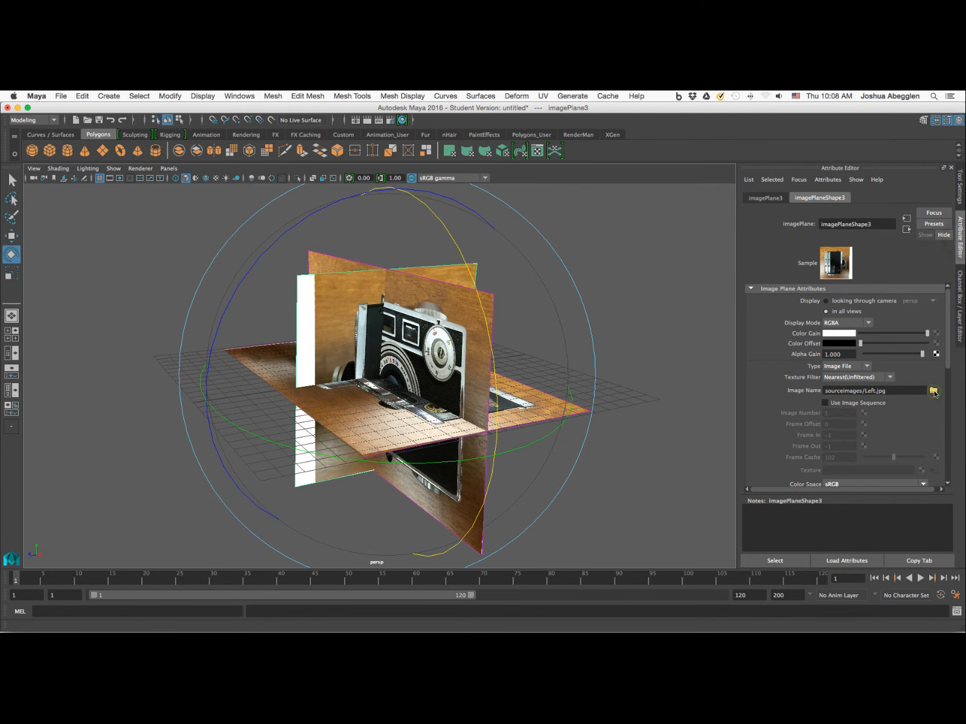
{"action": "left_click", "coordinate": [934, 391]}
{"action": "left_click", "coordinate": [586, 256]}
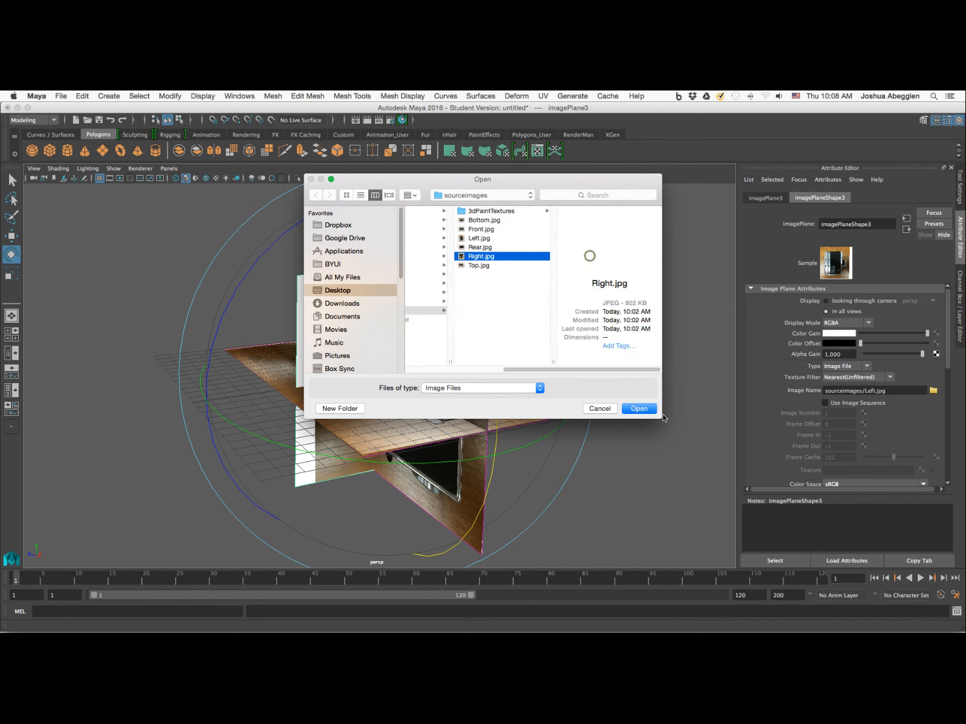
{"action": "left_click", "coordinate": [640, 408]}
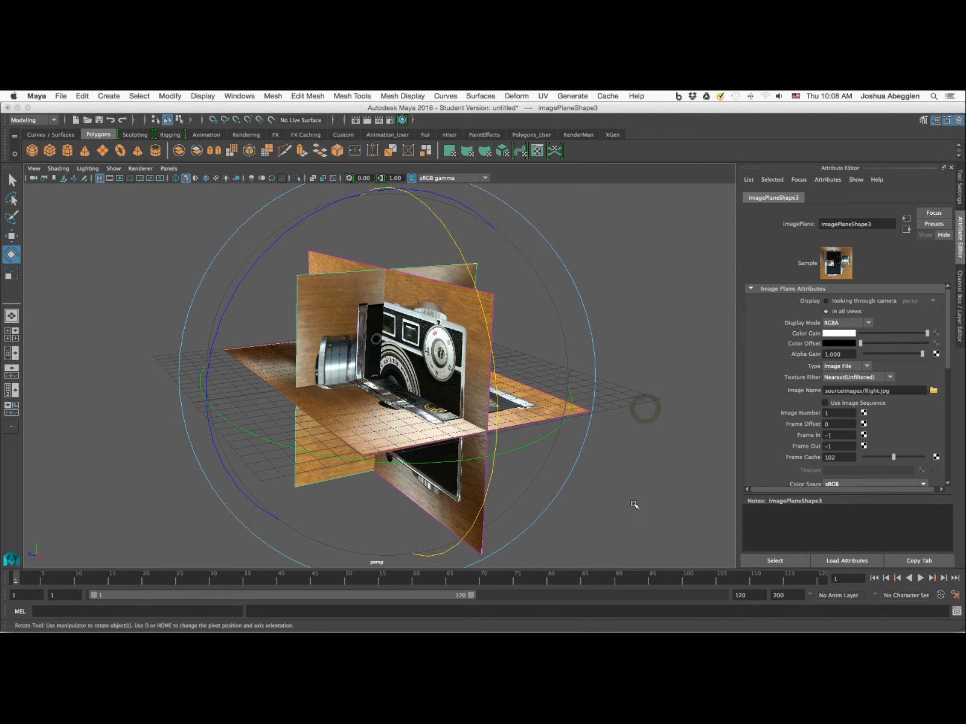
{"action": "left_click_drag", "start_coordinate": [634, 509], "coordinate": [626, 455], "text": "alt"}
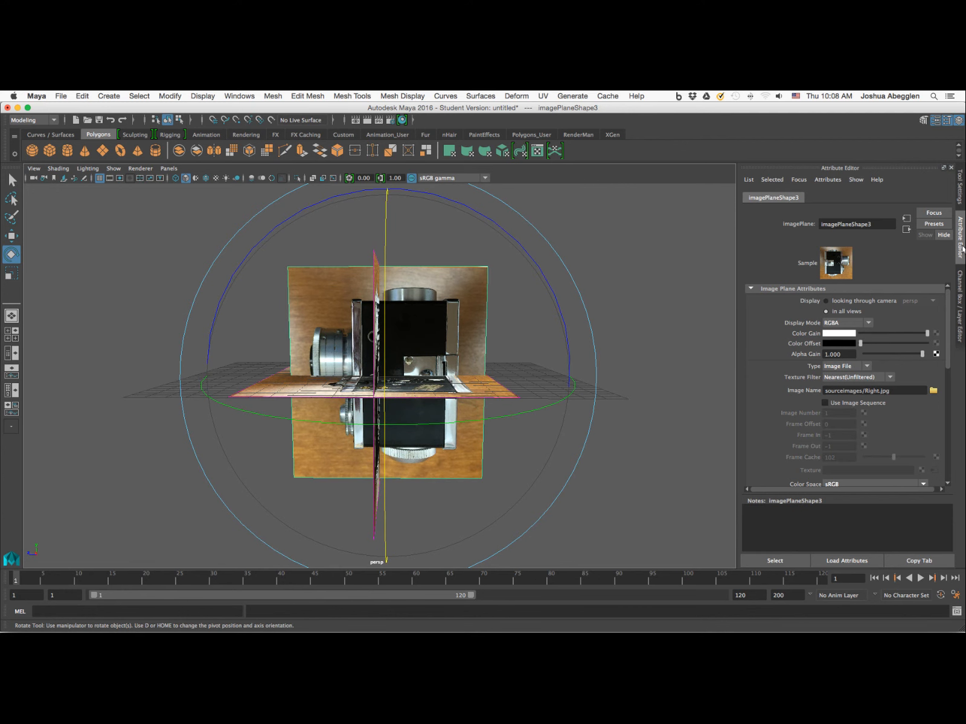
Step: Set the Right.jpg image plane's Rotate X to 0
{"action": "left_click", "coordinate": [961, 297]}
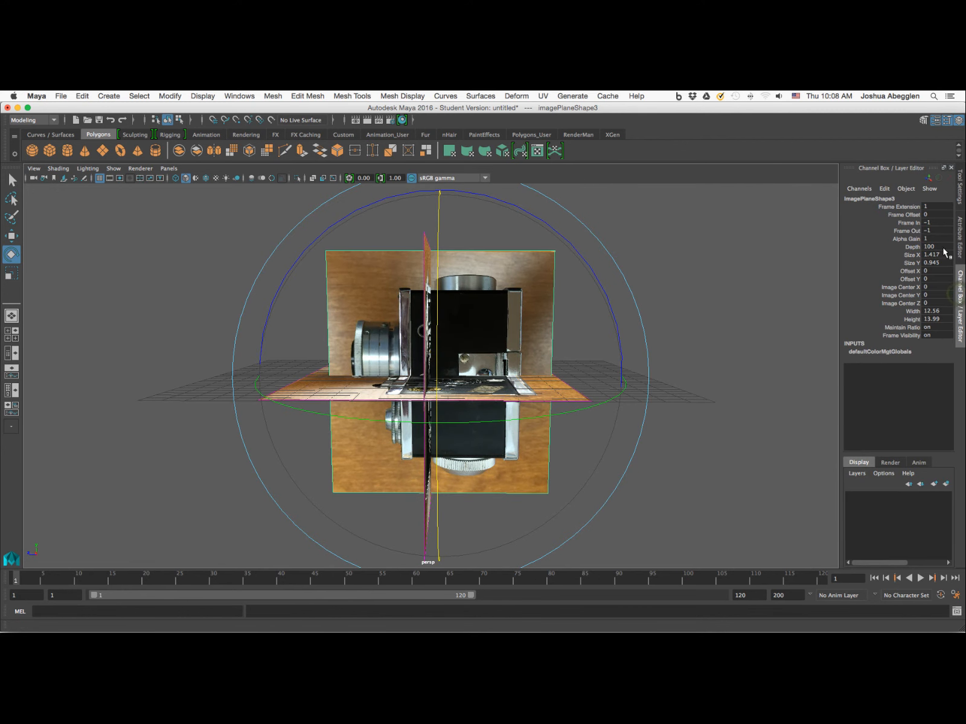
{"action": "key", "text": "w"}
{"action": "left_click", "coordinate": [556, 269]}
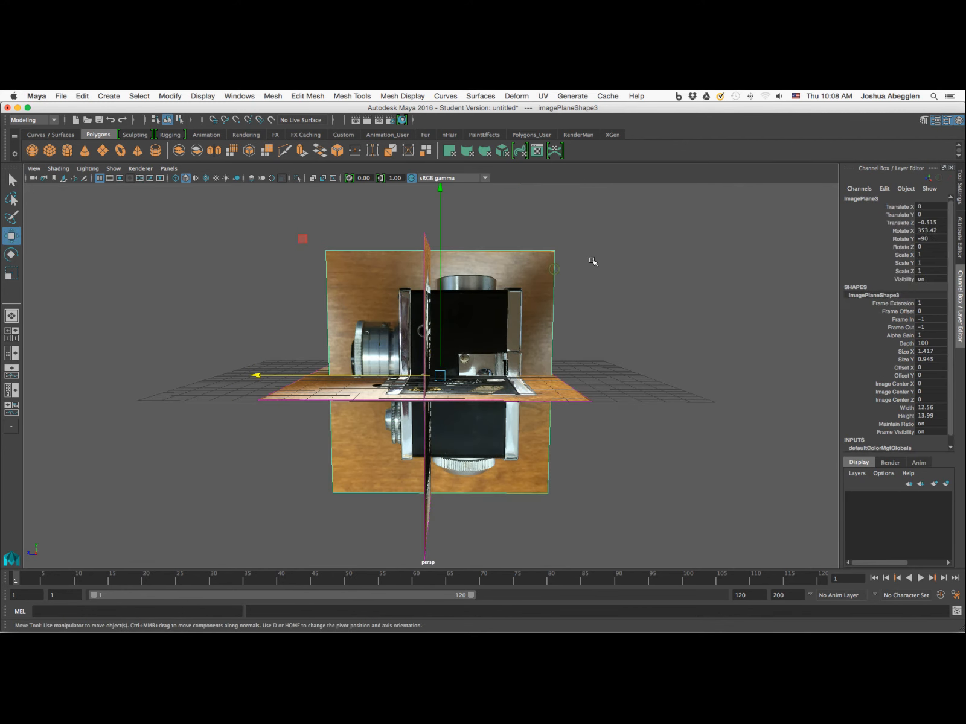
{"action": "left_click_drag", "start_coordinate": [937, 231], "coordinate": [929, 245]}
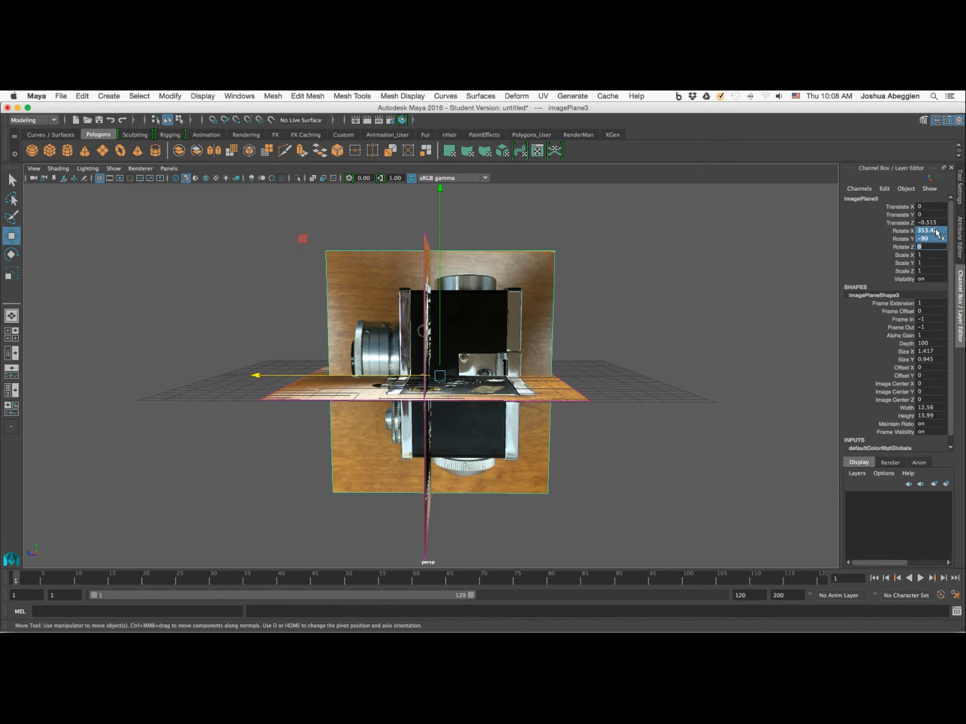
{"action": "double_click", "coordinate": [937, 239]}
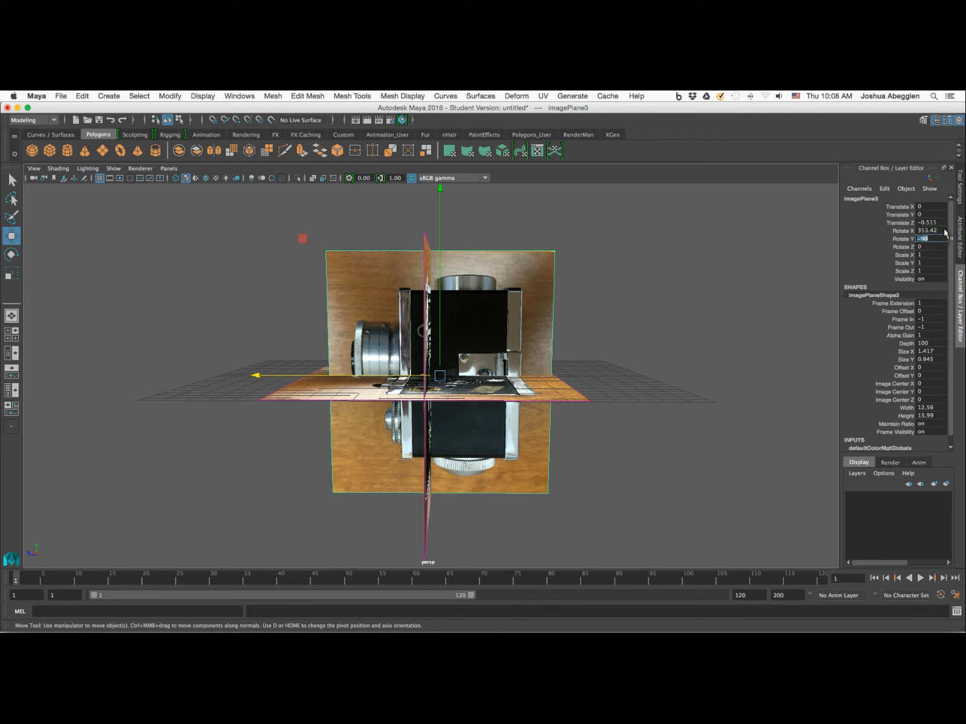
{"action": "double_click", "coordinate": [941, 231]}
{"action": "type", "text": "0"}
{"action": "key", "text": "Tab"}
{"action": "left_click_drag", "start_coordinate": [664, 447], "coordinate": [673, 450], "text": "alt"}
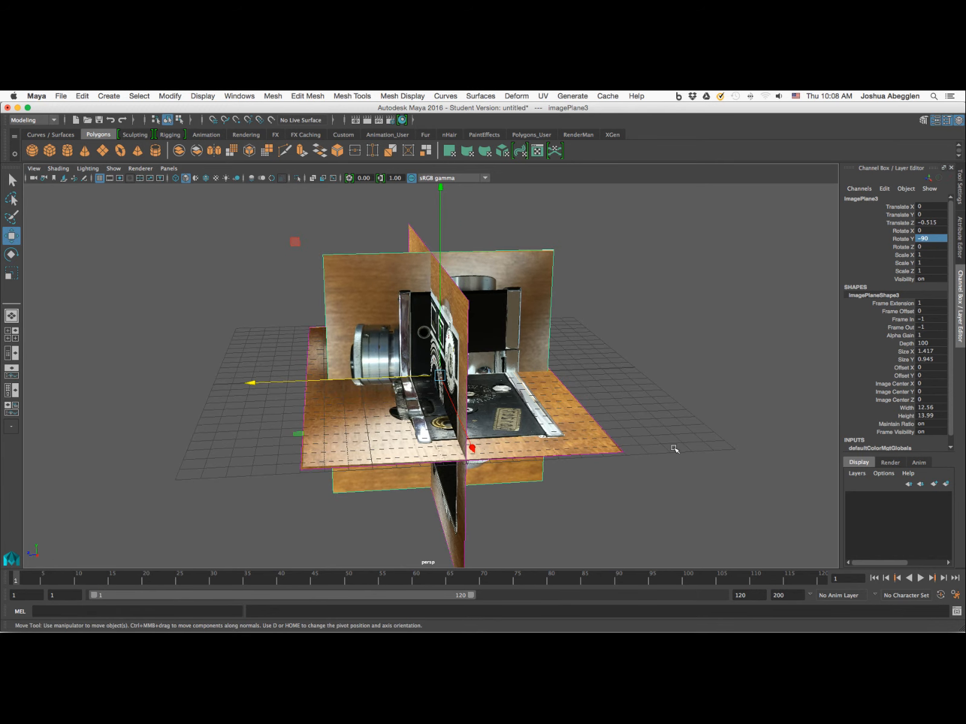
Step: Flip the Right.jpg image plane over with the Rotate tool, set its Rotate X to 180, and deselect it
{"action": "key", "text": "e"}
{"action": "key", "text": "r"}
{"action": "key", "text": "e"}
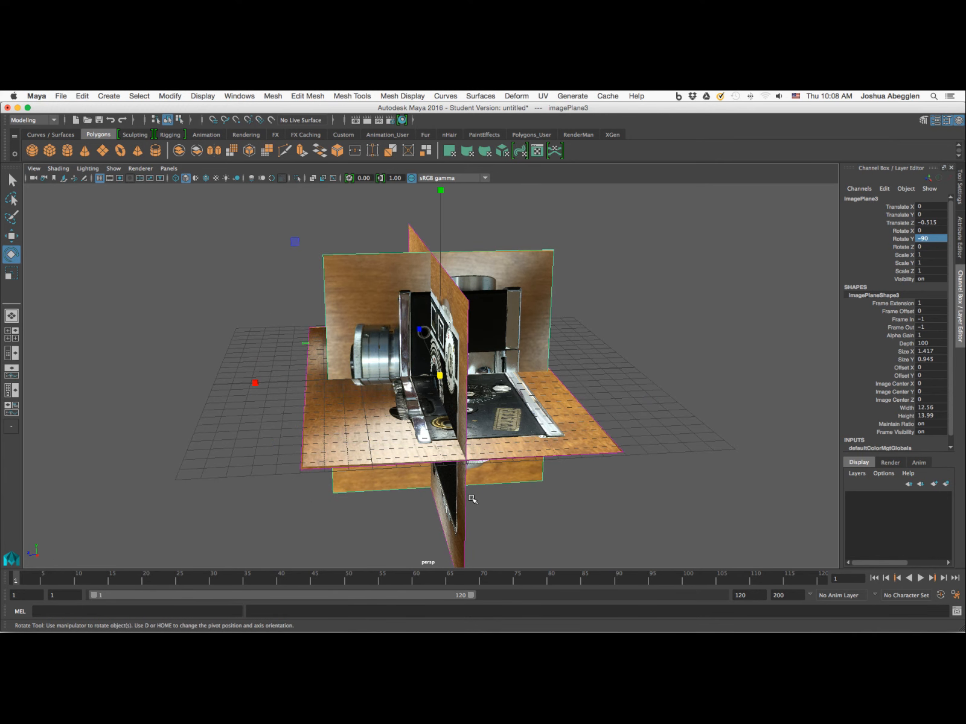
{"action": "left_click_drag", "start_coordinate": [472, 496], "coordinate": [437, 224]}
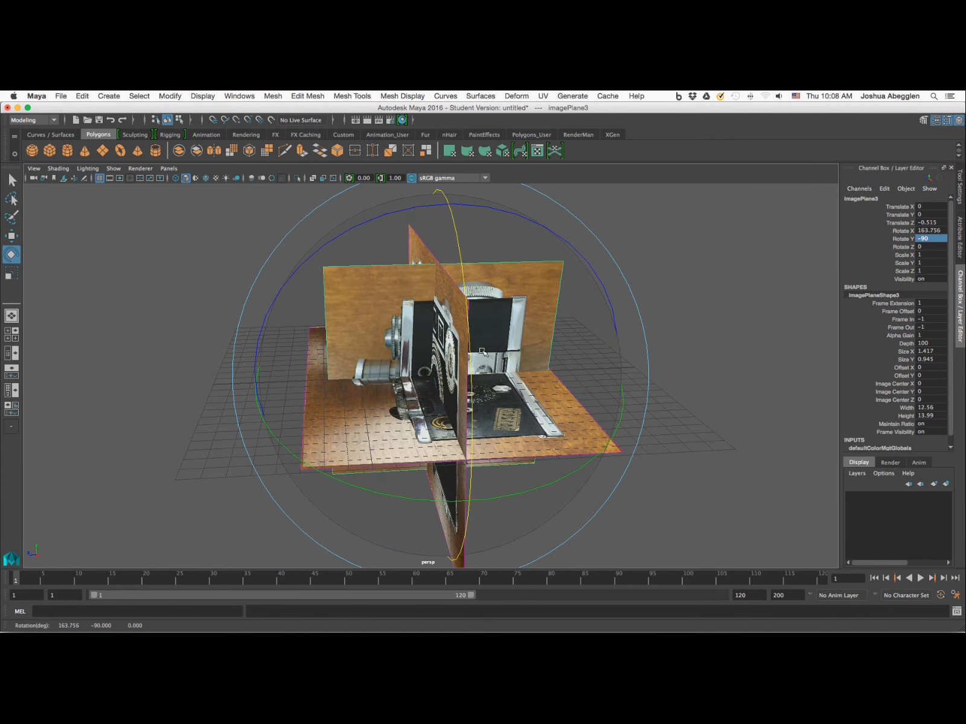
{"action": "left_click", "coordinate": [942, 230]}
{"action": "type", "text": "180"}
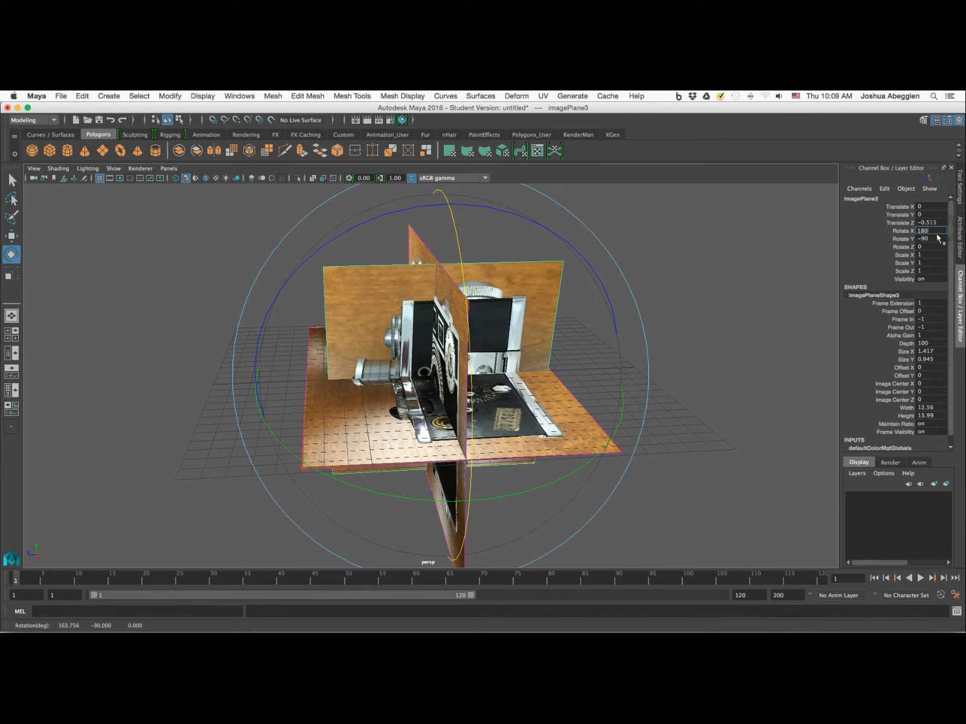
{"action": "key", "text": "Tab"}
{"action": "left_click_drag", "start_coordinate": [667, 441], "coordinate": [716, 439], "text": "alt"}
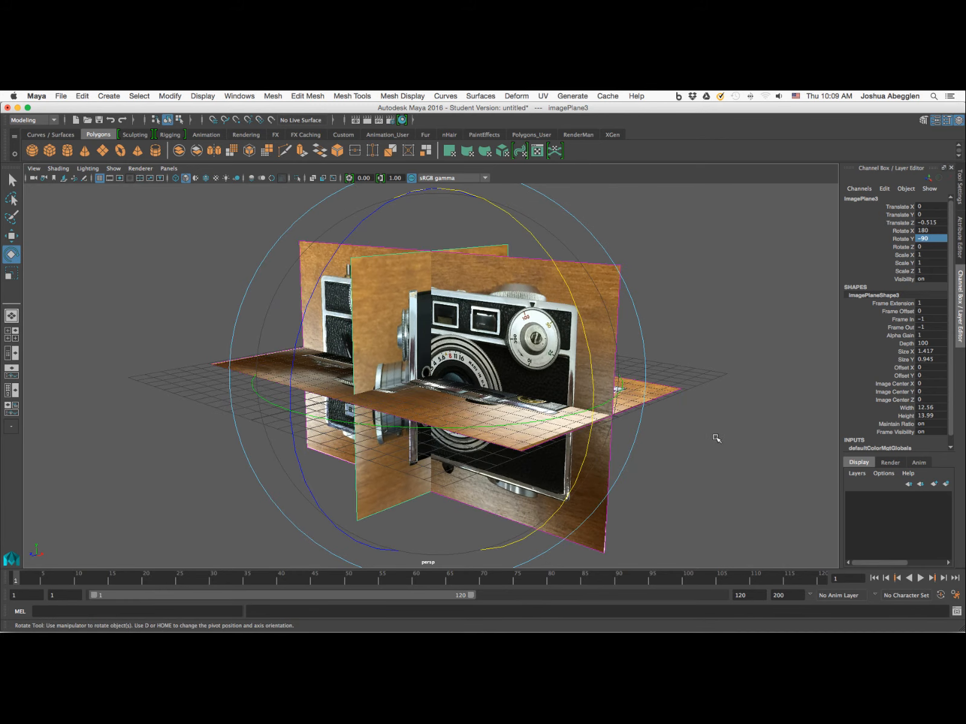
{"action": "left_click", "coordinate": [702, 370]}
Step: Set the front camera image plane's Translate Z to -152, and reopen that value for editing
{"action": "left_click_drag", "start_coordinate": [632, 459], "coordinate": [638, 477], "text": "alt"}
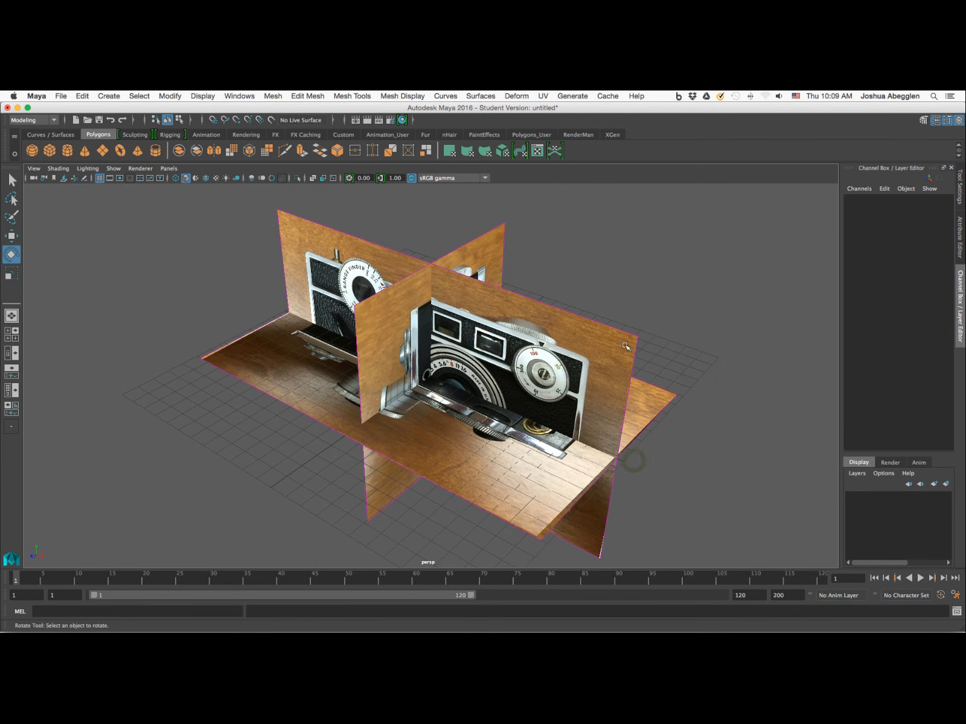
{"action": "left_click_drag", "start_coordinate": [625, 346], "coordinate": [641, 381], "text": "alt"}
{"action": "left_click", "coordinate": [639, 359]}
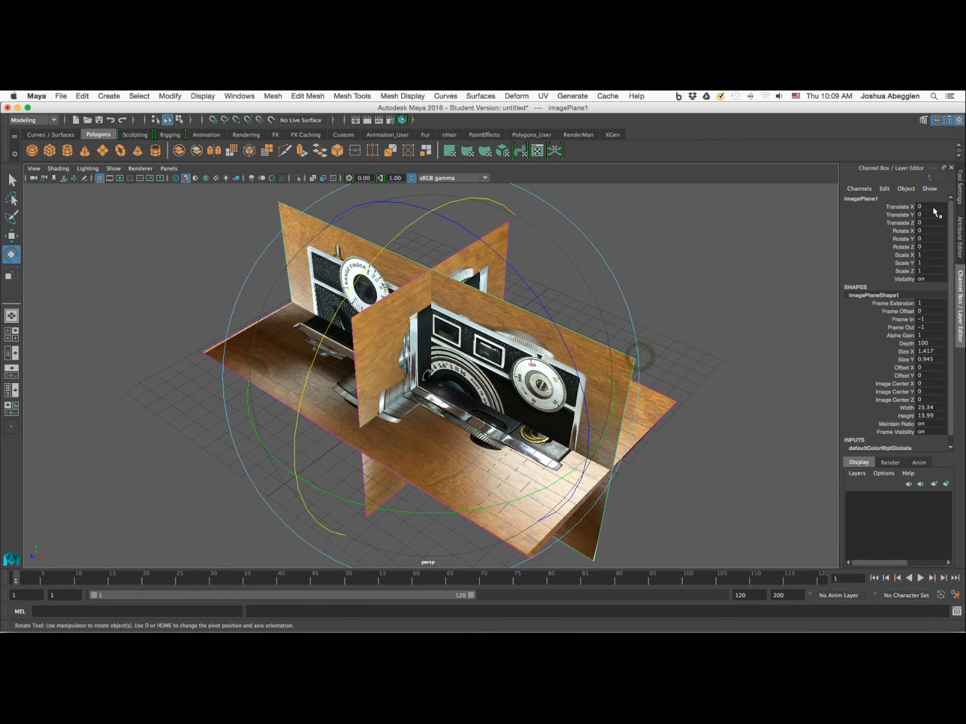
{"action": "left_click", "coordinate": [926, 222]}
{"action": "type", "text": "-12"}
{"action": "left_click_drag", "start_coordinate": [931, 221], "coordinate": [922, 222]}
{"action": "type", "text": "152"}
{"action": "key", "text": "Tab"}
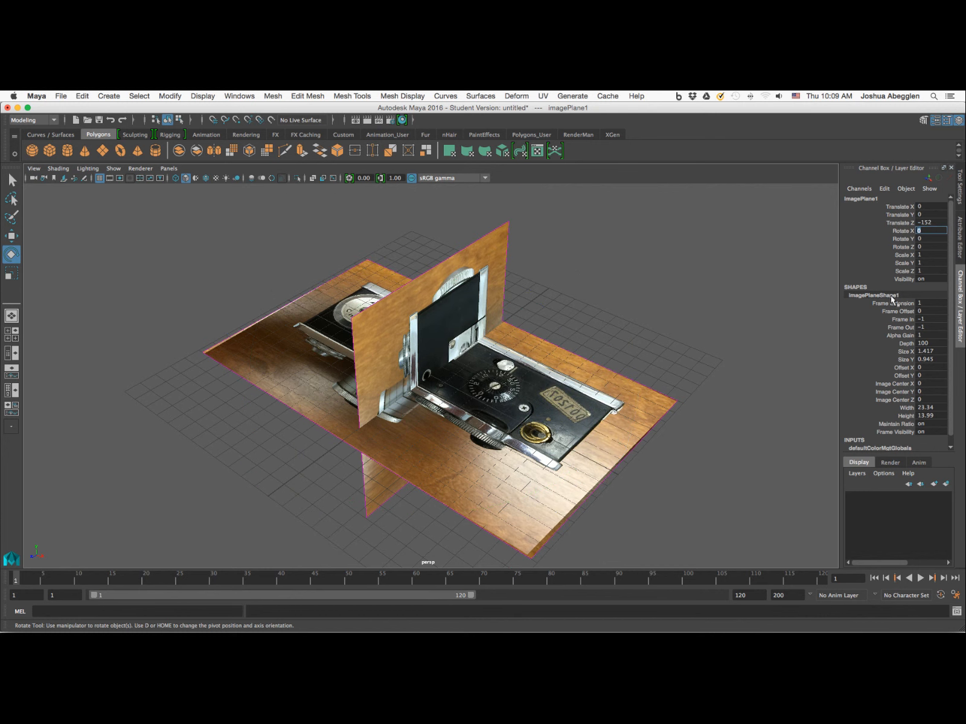
{"action": "left_click", "coordinate": [935, 222]}
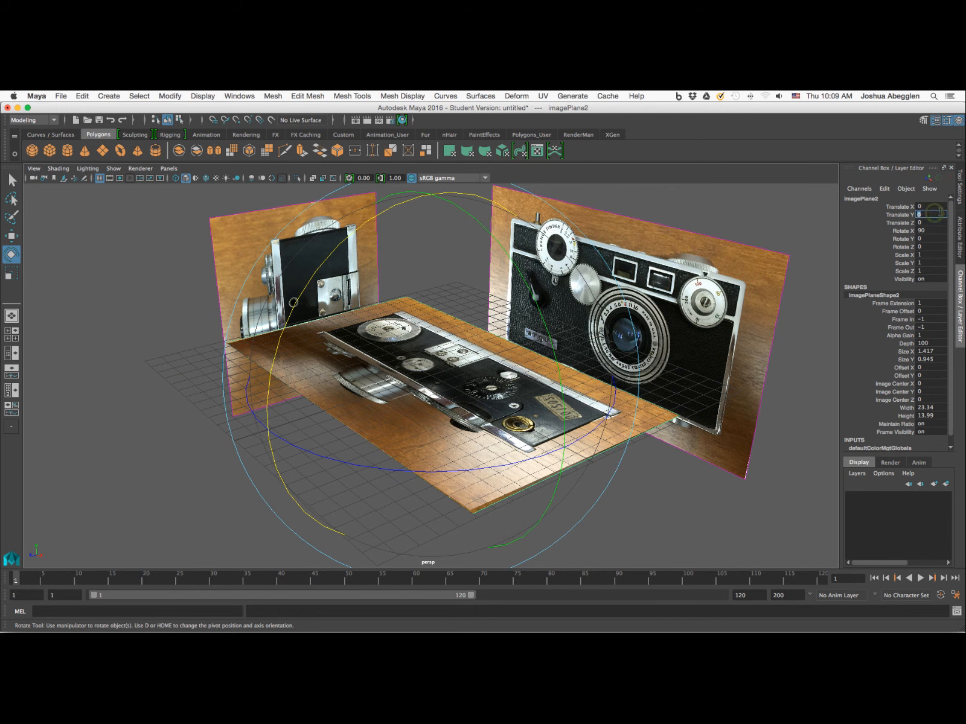
Step: Lower the top camera image plane by setting its Translate Y to -8
{"action": "left_click", "coordinate": [940, 214]}
{"action": "type", "text": "-8"}
{"action": "key", "text": "Tab"}
{"action": "left_click_drag", "start_coordinate": [652, 453], "coordinate": [338, 386], "text": "alt"}
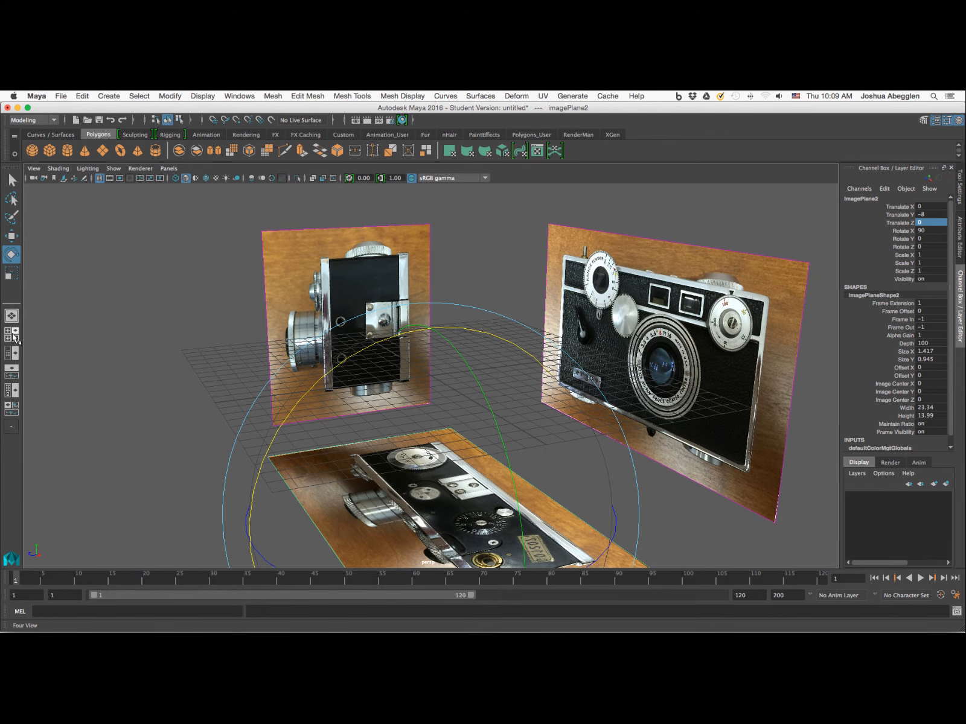
Step: Check the three image planes in the four-view layout, and return to the full perspective view with the Move tool active
{"action": "left_click", "coordinate": [11, 333]}
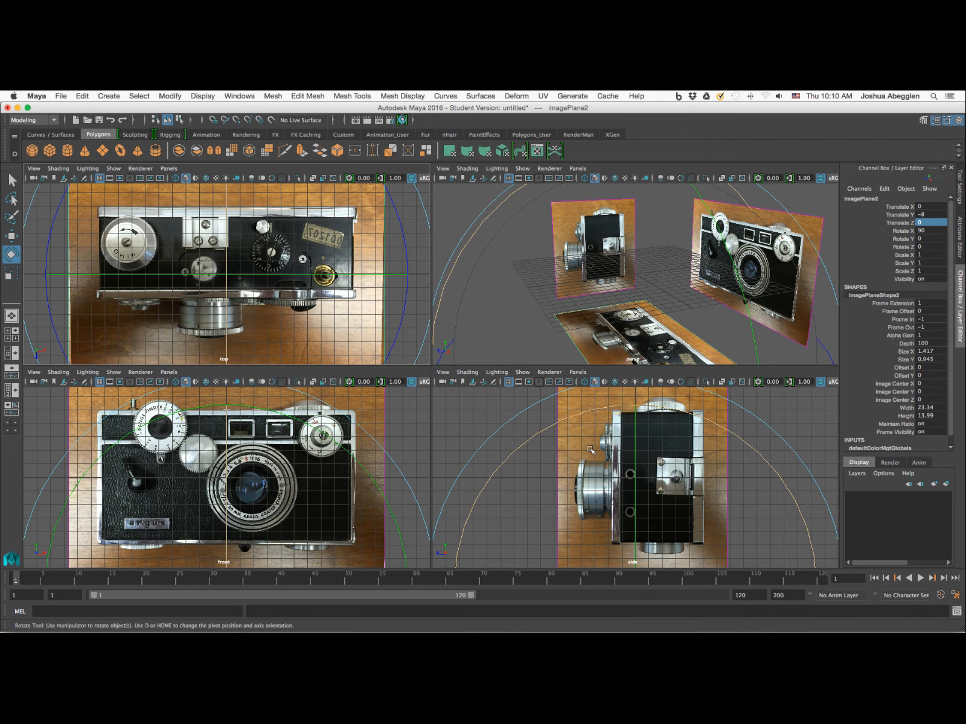
{"action": "left_click_drag", "start_coordinate": [658, 246], "coordinate": [661, 255]}
{"action": "key", "text": "space"}
{"action": "key", "text": "w"}
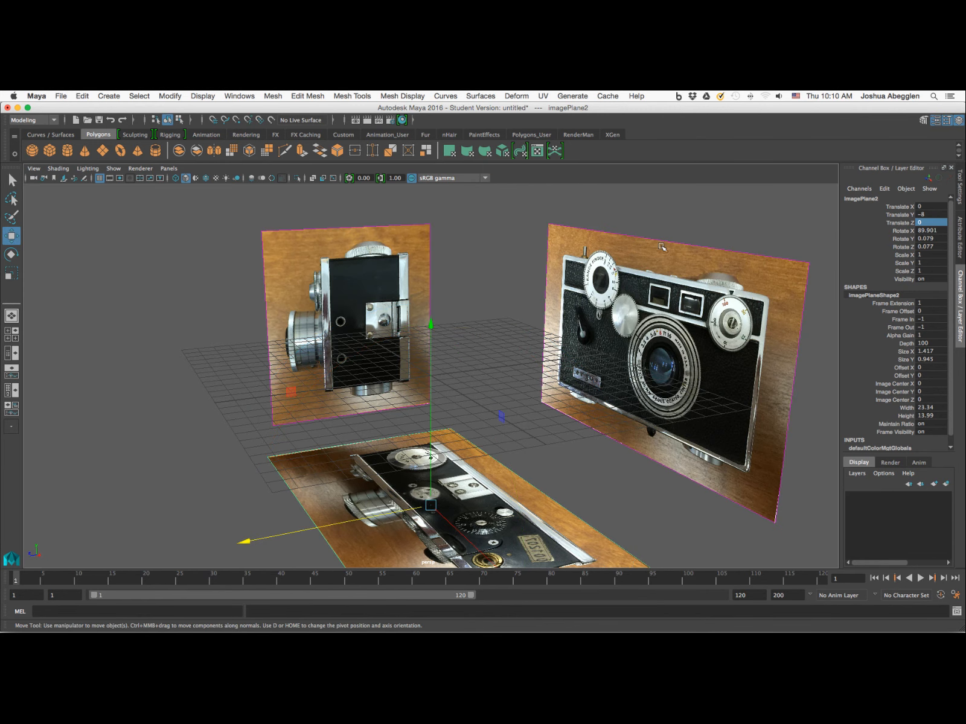
Step: Select all three image planes and add them to a new display layer
{"action": "left_click_drag", "start_coordinate": [344, 212], "coordinate": [604, 535]}
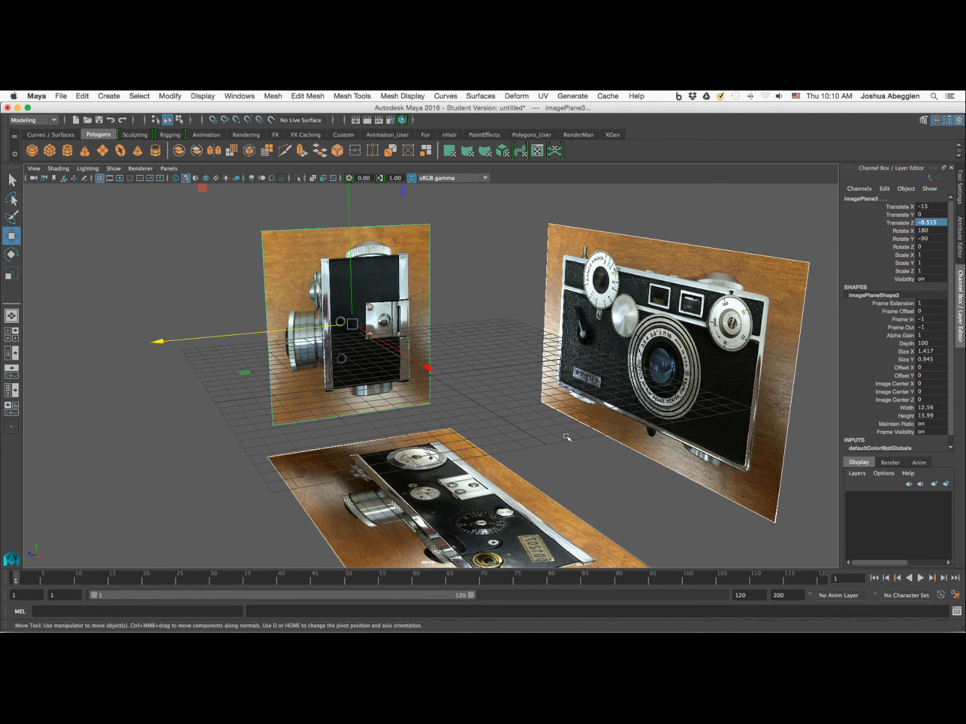
{"action": "left_click", "coordinate": [946, 484]}
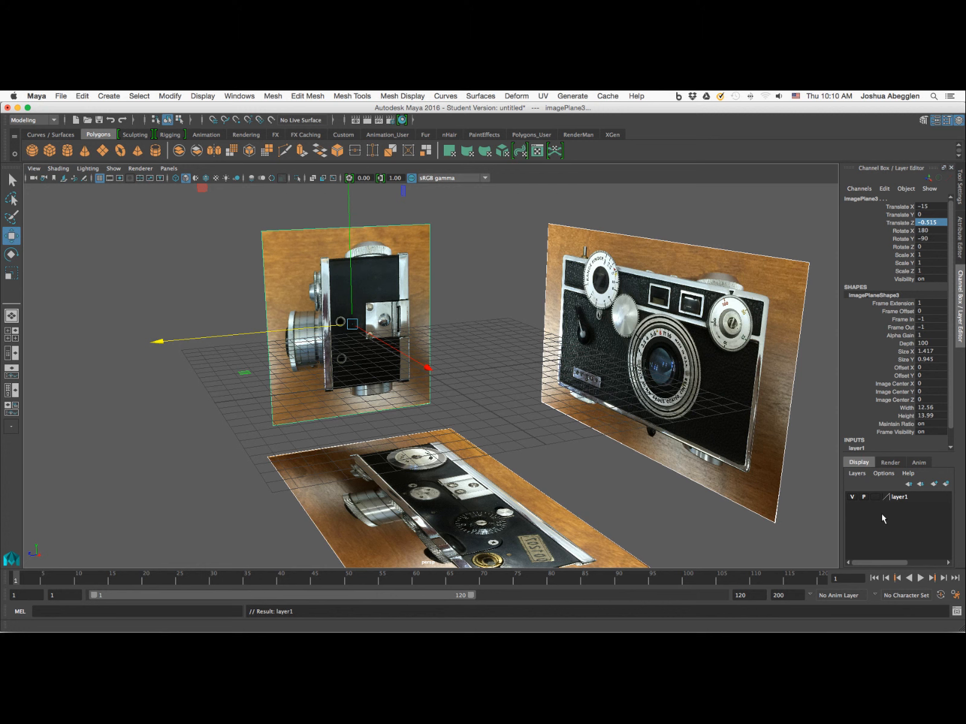
Step: Try to rename the new display layer to Orthos_1
{"action": "double_click", "coordinate": [900, 496]}
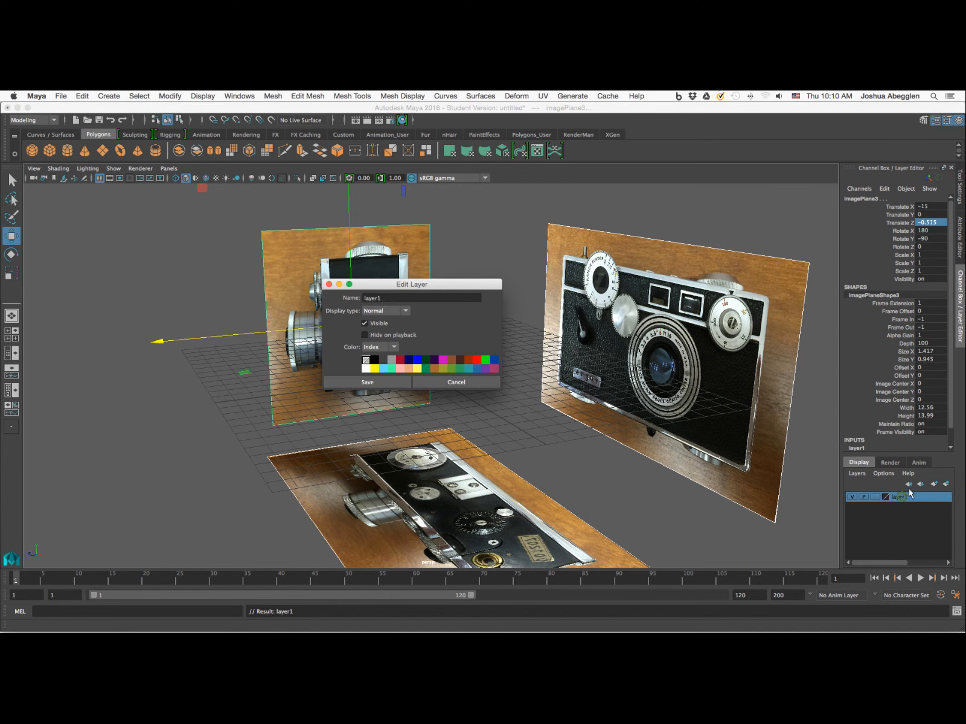
{"action": "double_click", "coordinate": [383, 297]}
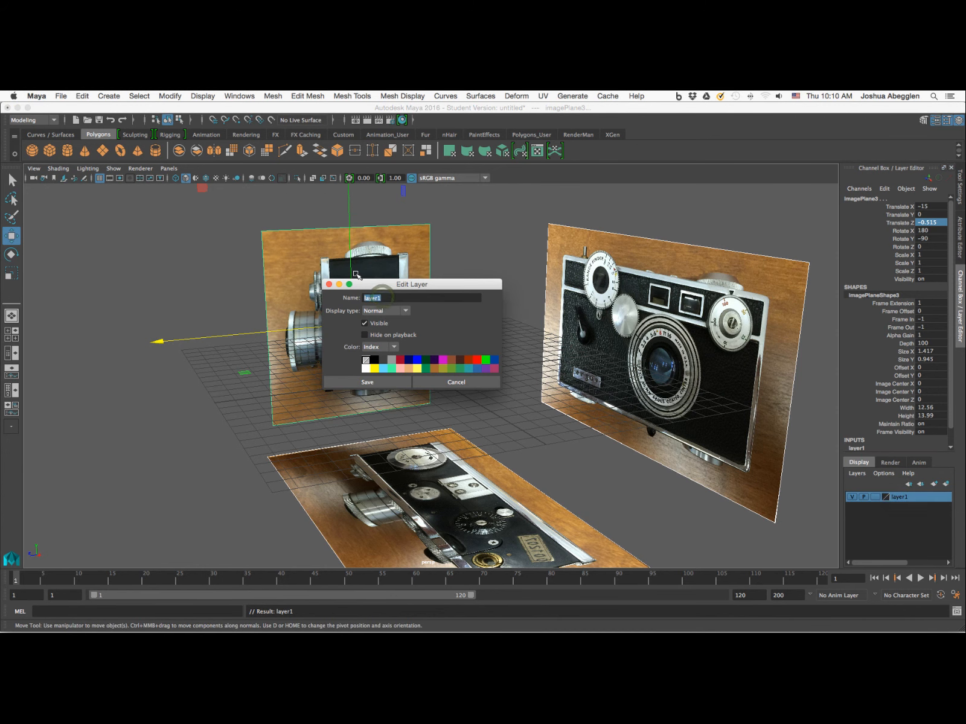
{"action": "type", "text": "Orthos_1"}
{"action": "left_click", "coordinate": [329, 284]}
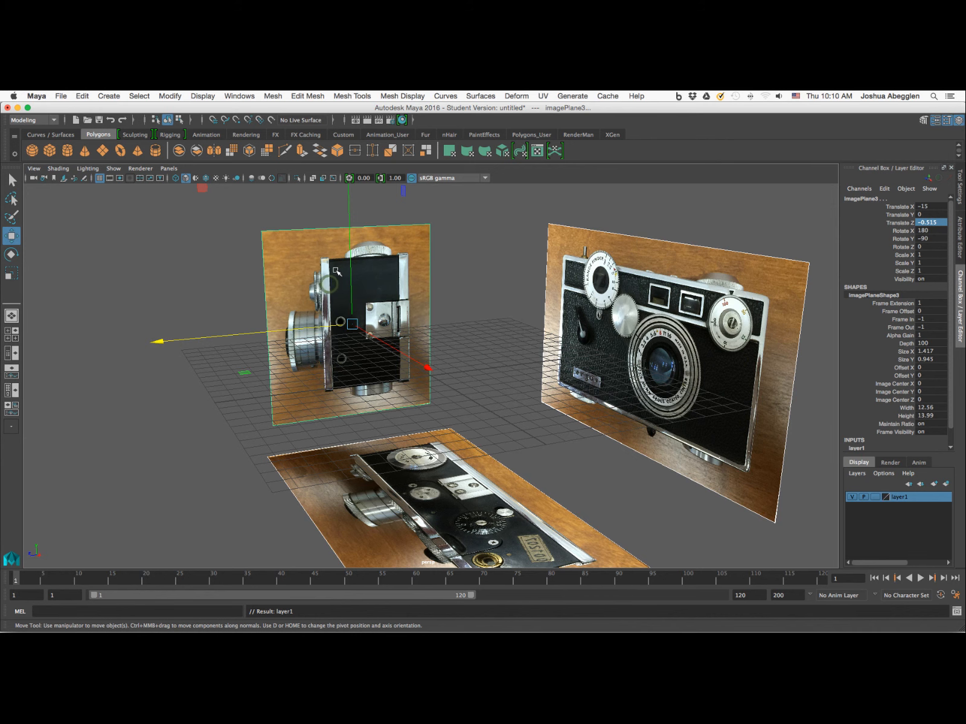
Step: Set the image planes' display layer to Reference and deselect the planes
{"action": "left_click", "coordinate": [876, 497]}
{"action": "left_click", "coordinate": [875, 496]}
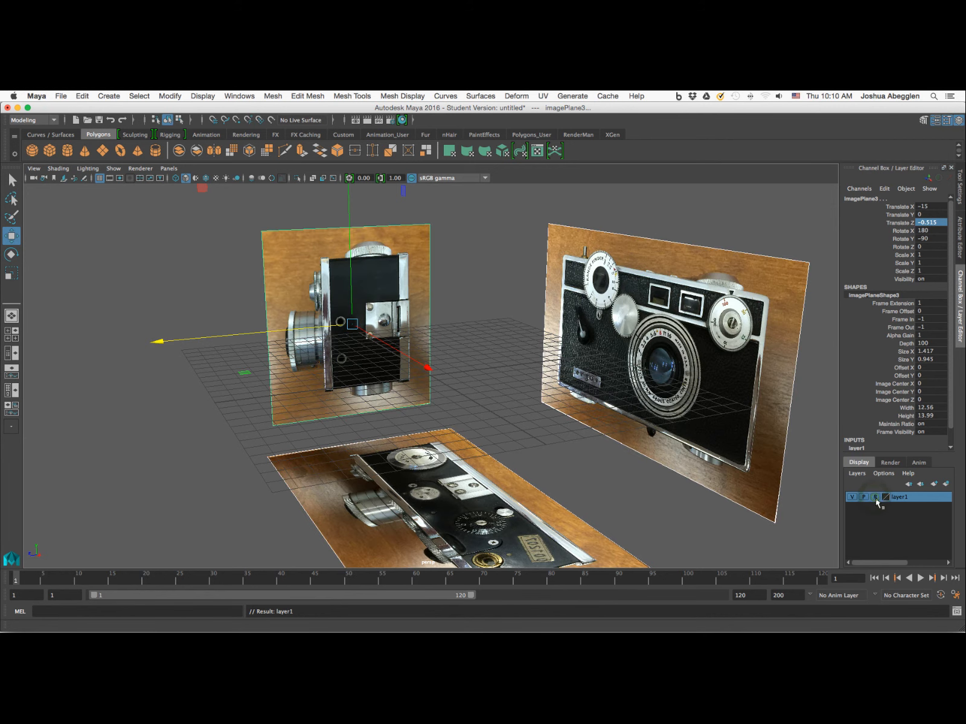
{"action": "left_click", "coordinate": [754, 536]}
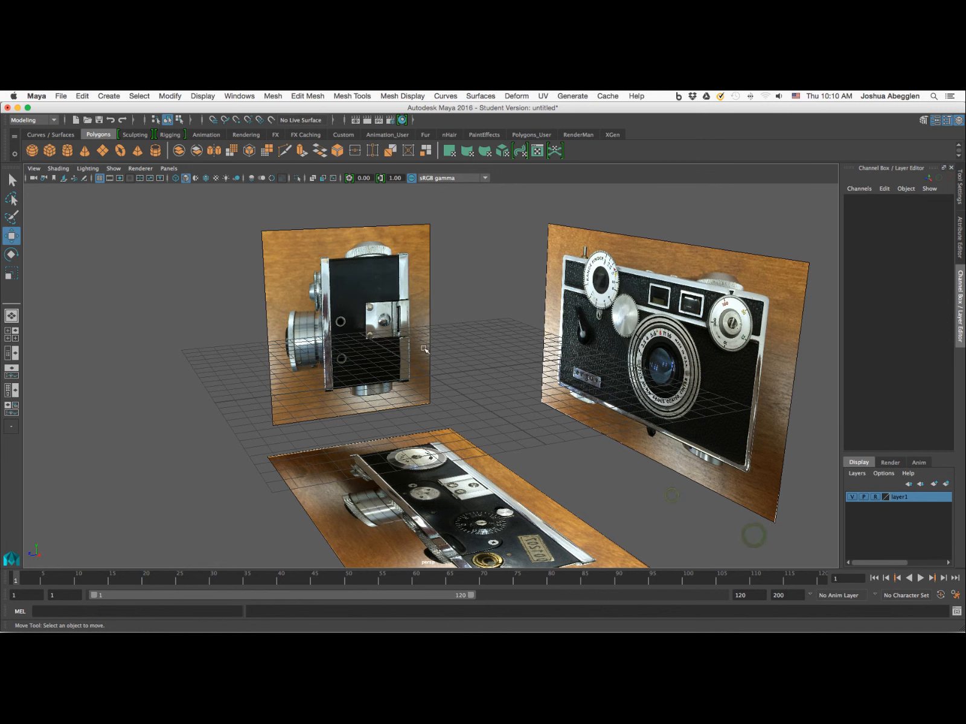
Step: Create a fourth free image plane at the origin and load Rear.jpg from the sourceimages folder into it
{"action": "left_click_drag", "start_coordinate": [600, 472], "coordinate": [631, 474], "text": "alt"}
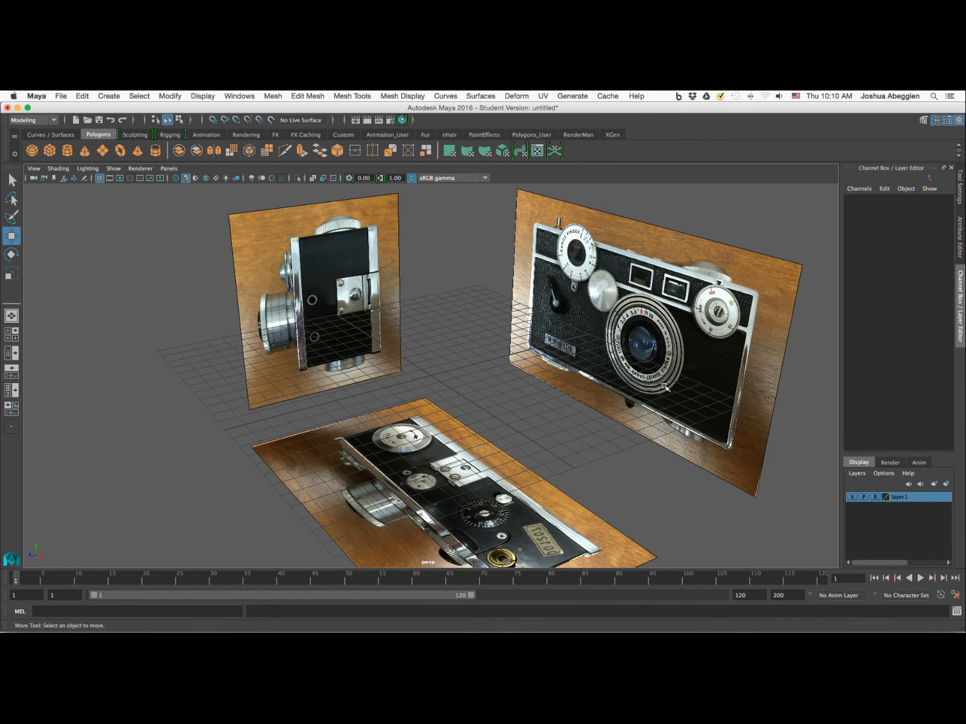
{"action": "left_click", "coordinate": [117, 98]}
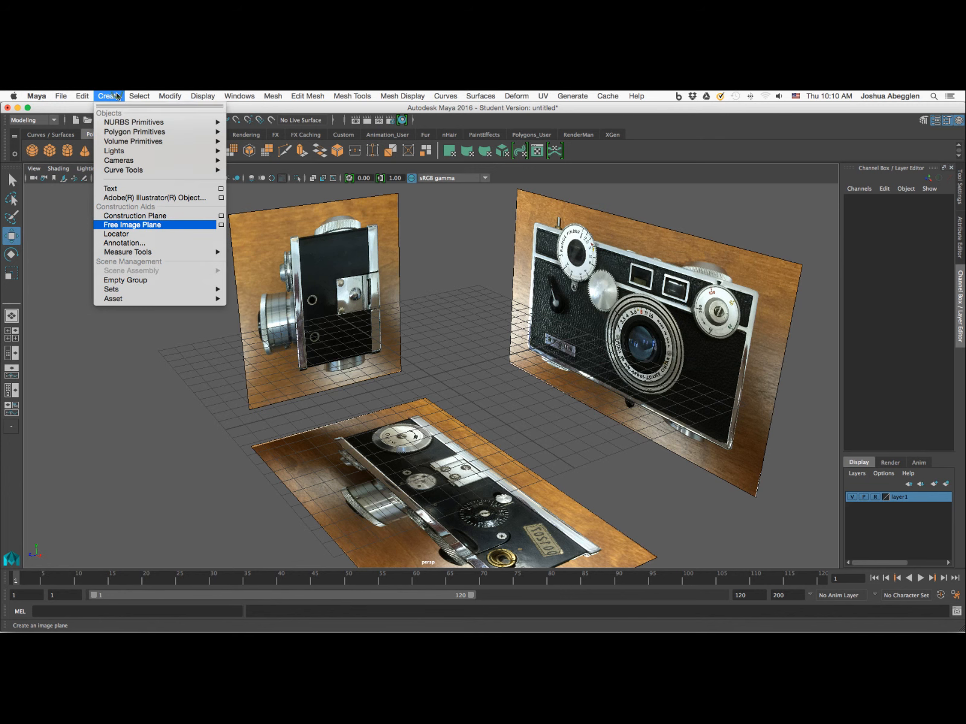
{"action": "left_click", "coordinate": [151, 222]}
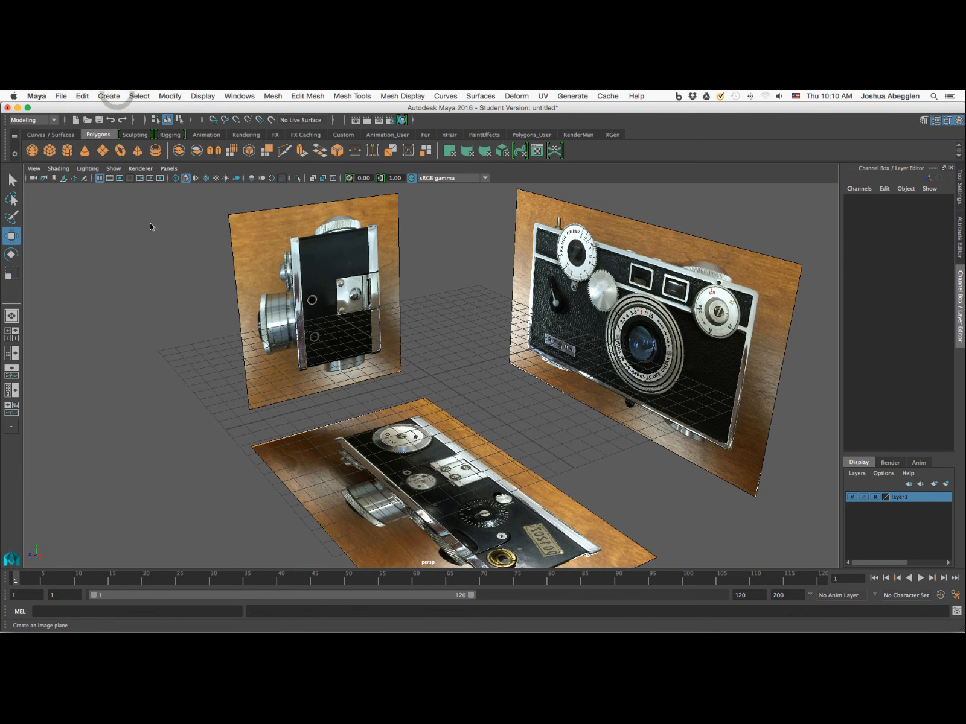
{"action": "left_click", "coordinate": [961, 242]}
{"action": "left_click", "coordinate": [933, 390]}
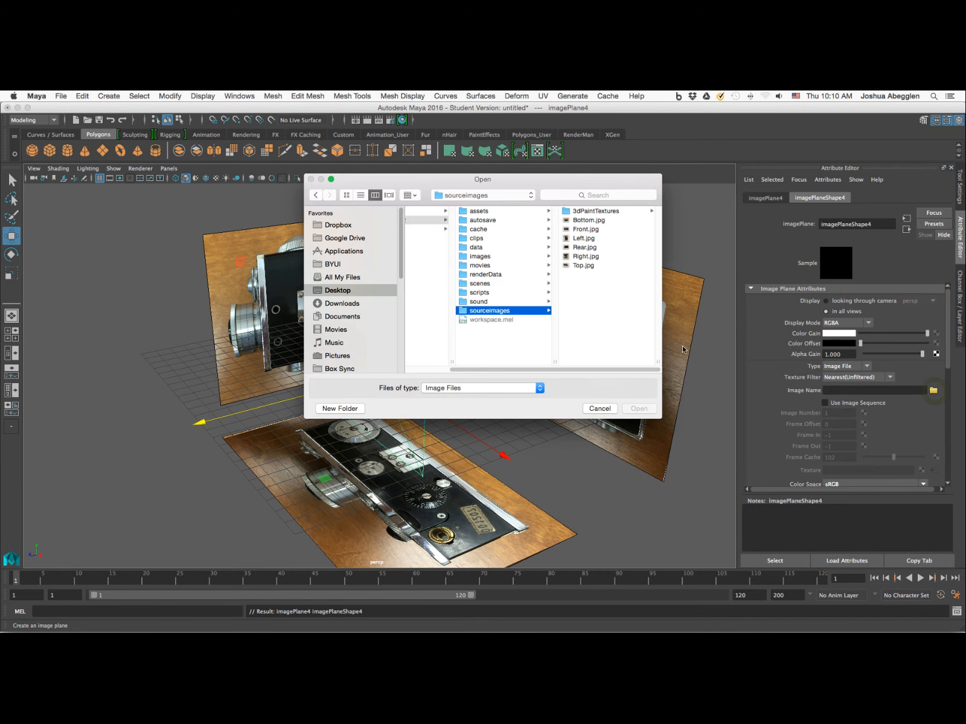
{"action": "left_click", "coordinate": [592, 248]}
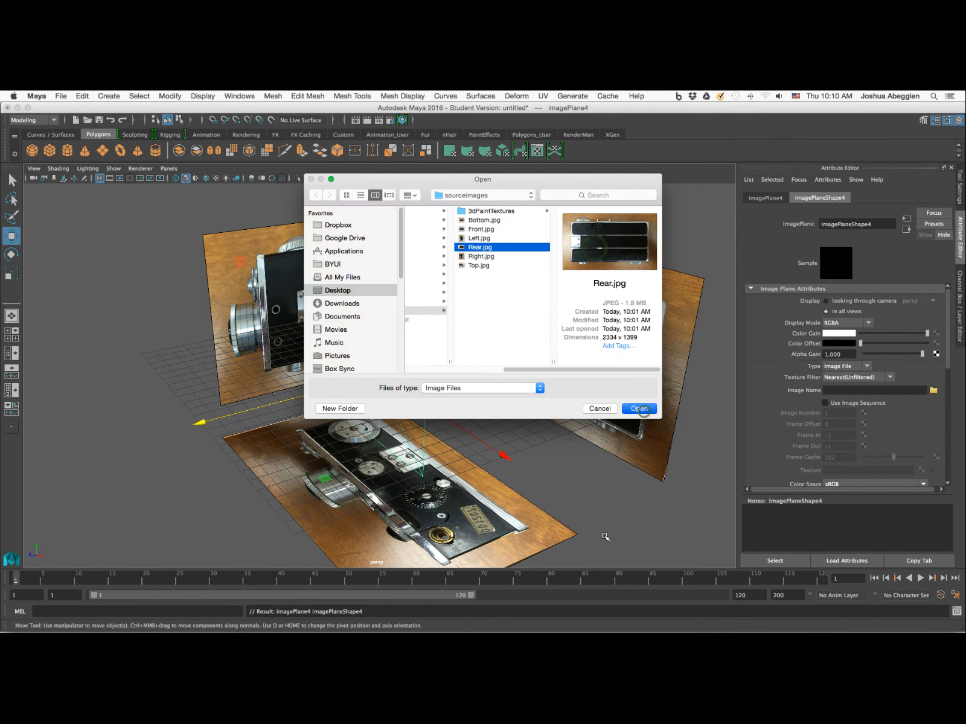
{"action": "key", "text": "Return"}
{"action": "left_click_drag", "start_coordinate": [607, 538], "coordinate": [598, 513], "text": "alt"}
Step: Create another free image plane and set its Rotate X to 90 so it lies horizontal
{"action": "left_click", "coordinate": [108, 95]}
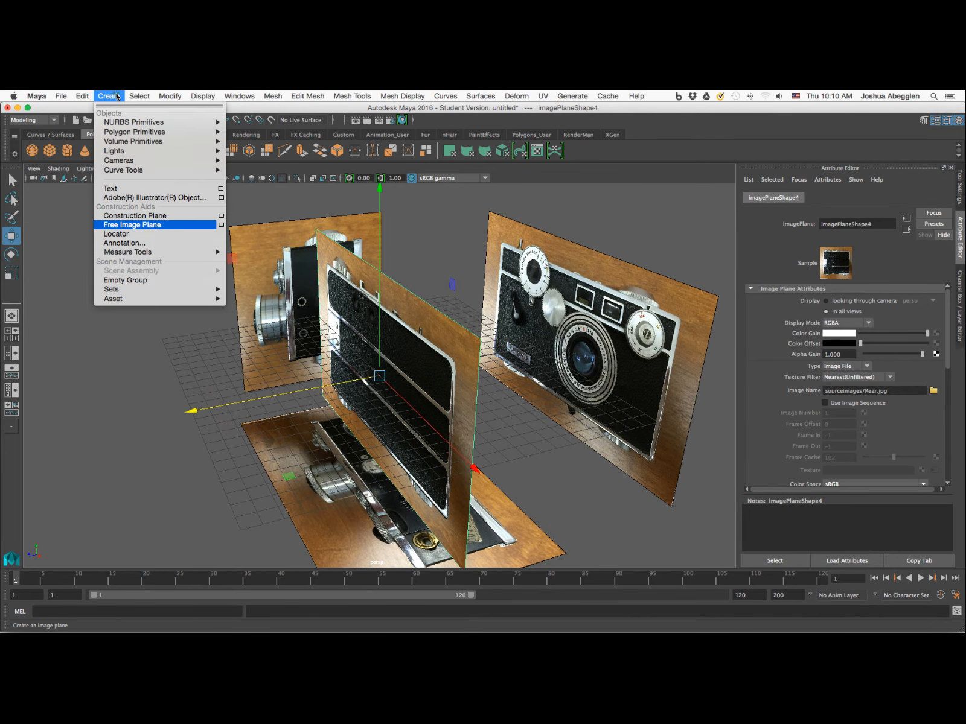
{"action": "left_click", "coordinate": [149, 225]}
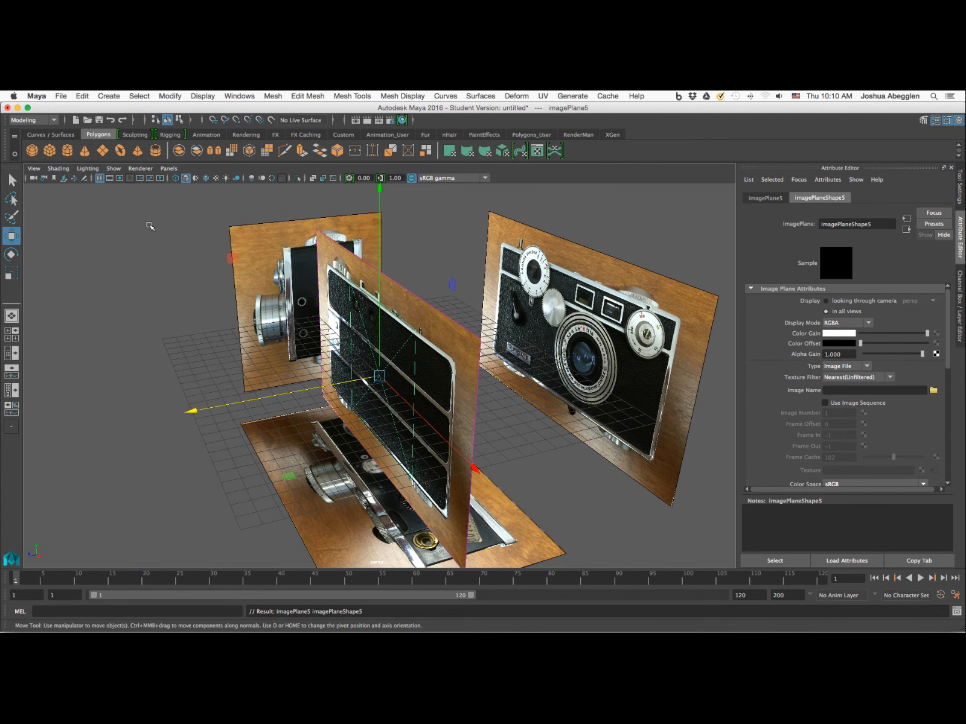
{"action": "left_click", "coordinate": [961, 290]}
{"action": "left_click", "coordinate": [931, 230]}
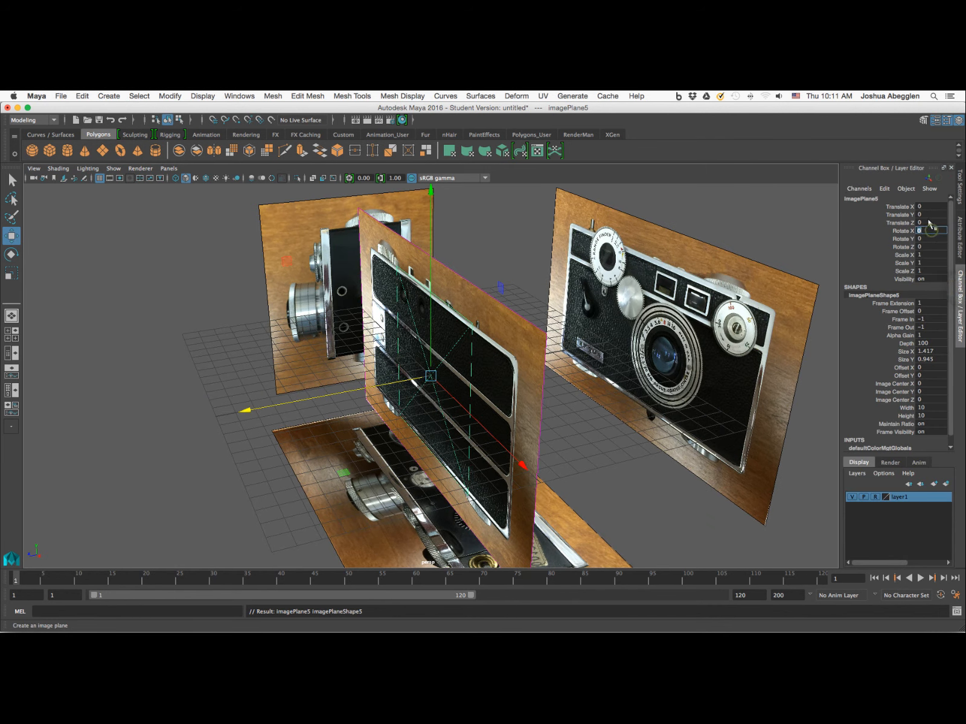
{"action": "type", "text": "90"}
{"action": "key", "text": "Tab"}
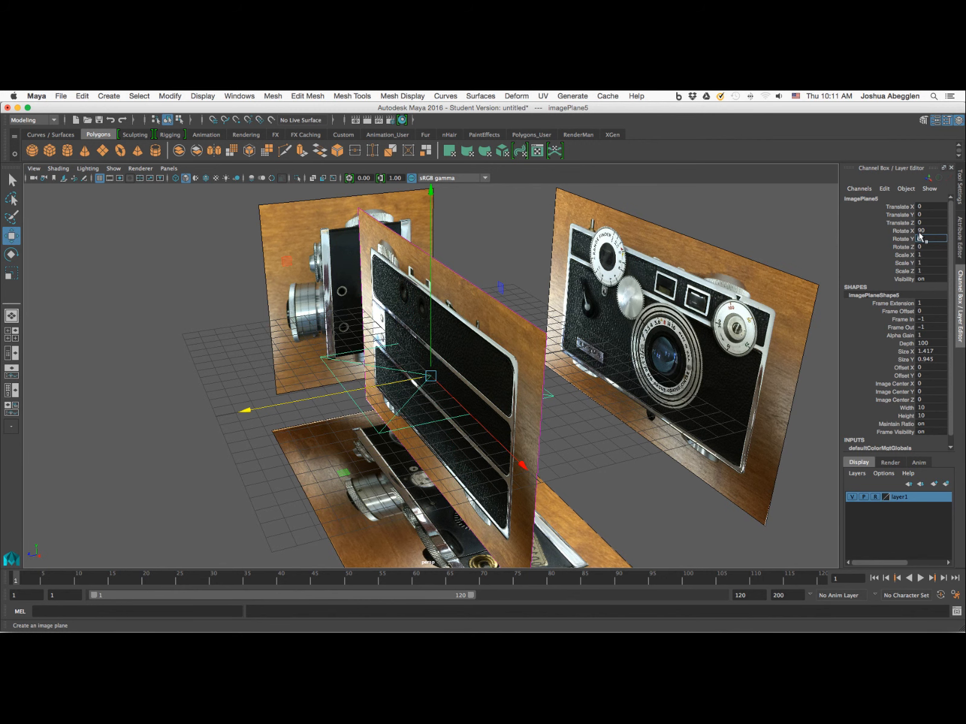
Step: Load Bottom.jpg from the sourceimages folder into the new horizontal image plane
{"action": "left_click", "coordinate": [961, 250]}
{"action": "left_click", "coordinate": [933, 391]}
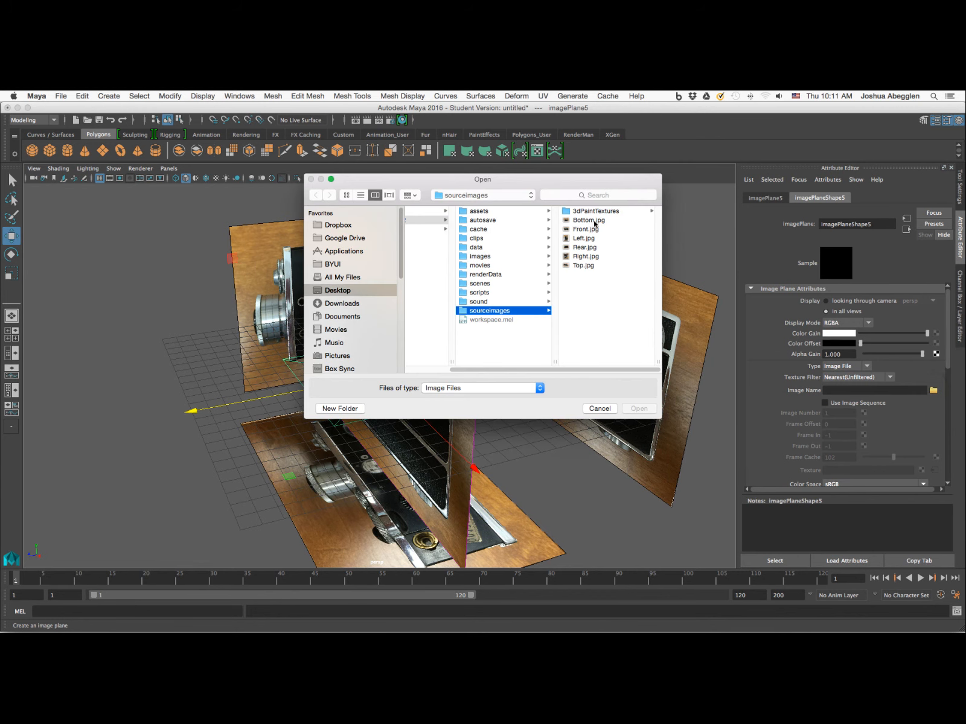
{"action": "left_click", "coordinate": [595, 221]}
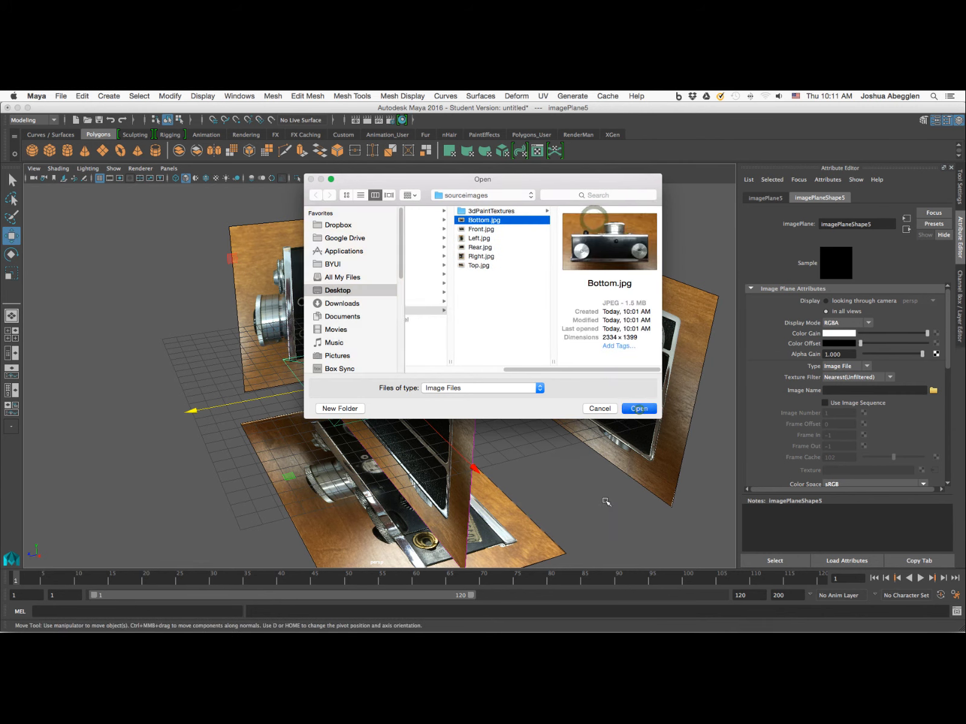
{"action": "left_click", "coordinate": [638, 408]}
{"action": "left_click_drag", "start_coordinate": [593, 506], "coordinate": [628, 498], "text": "alt"}
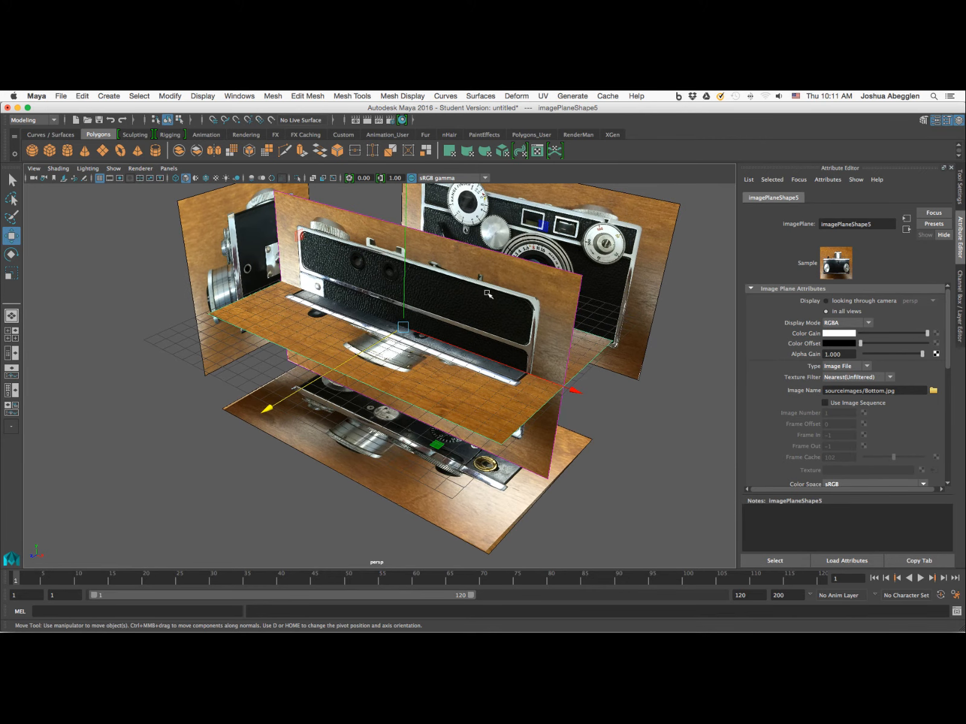
Step: Create a sixth free image plane and set its Rotate Y to 90 for the camera's remaining side
{"action": "left_click", "coordinate": [113, 95]}
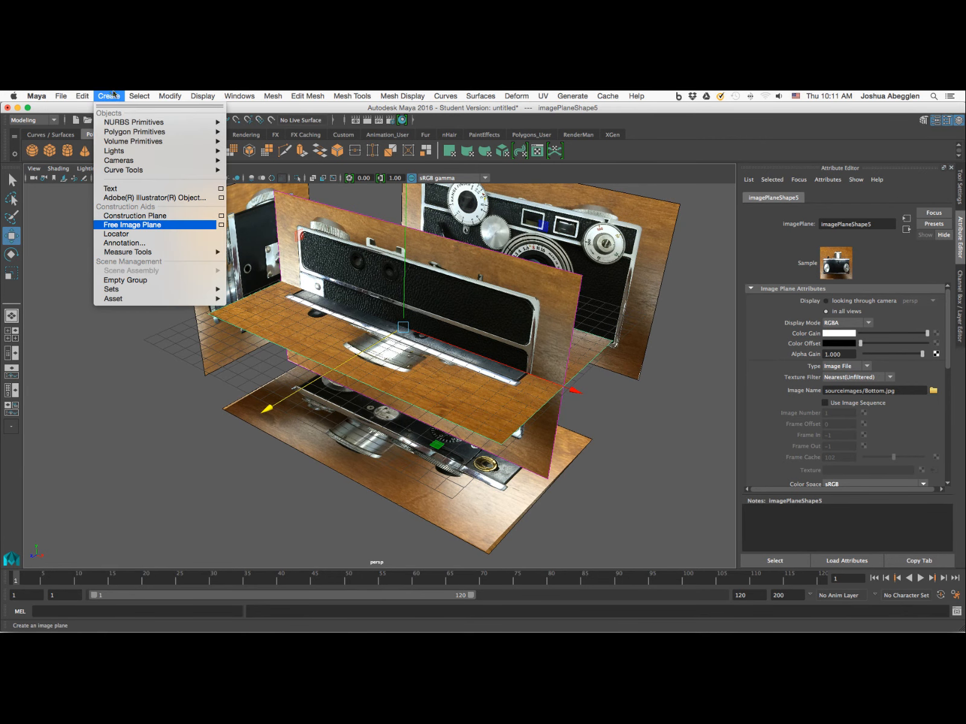
{"action": "left_click", "coordinate": [148, 225]}
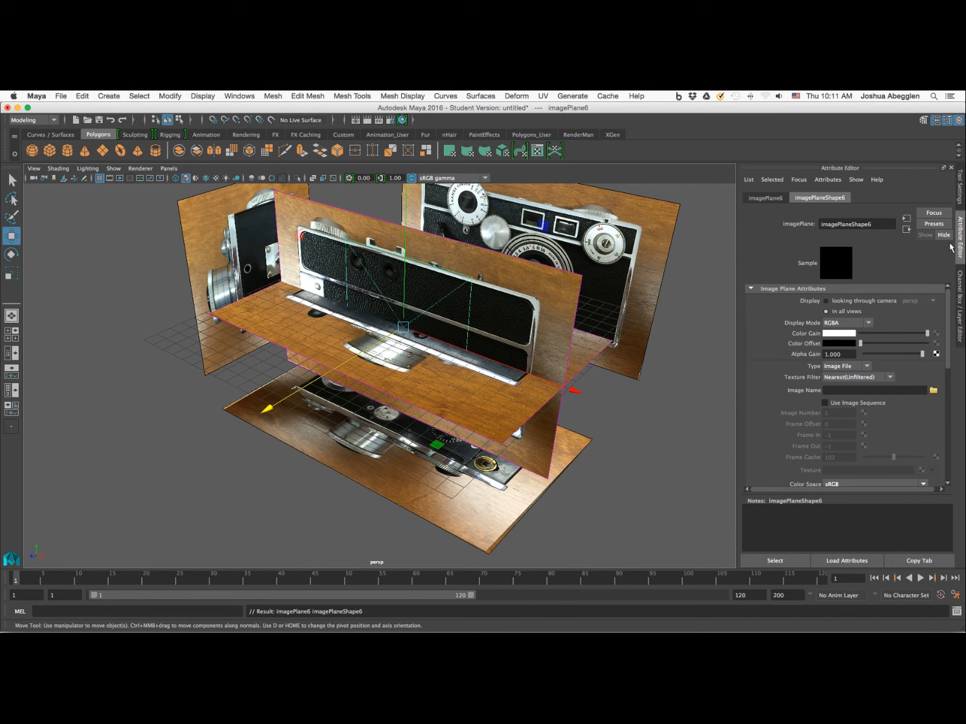
{"action": "left_click", "coordinate": [961, 292]}
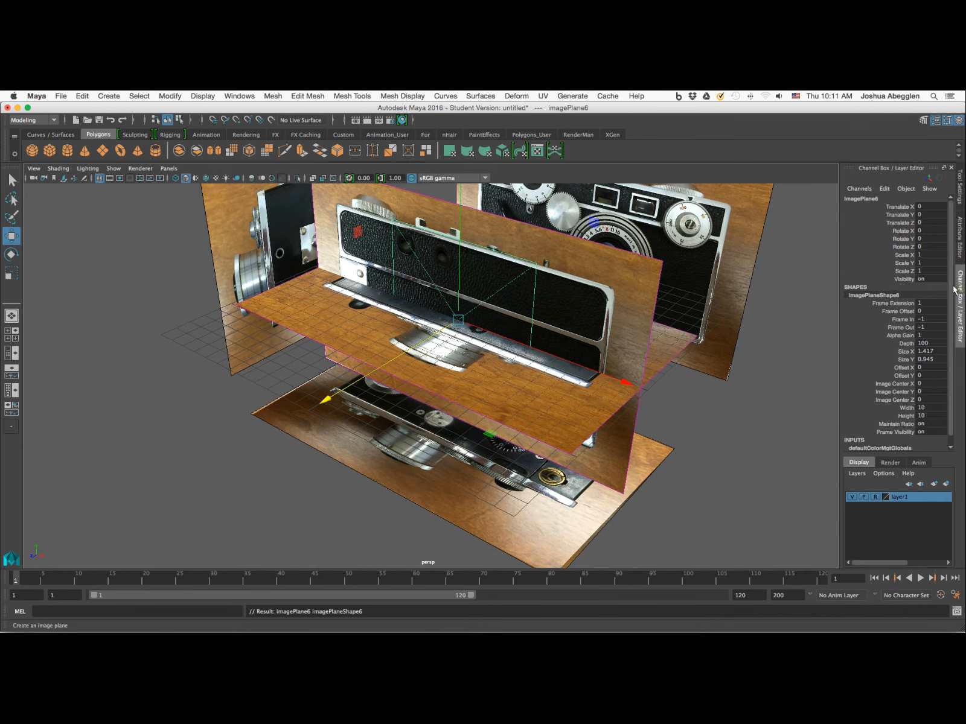
{"action": "double_click", "coordinate": [928, 239]}
{"action": "key", "text": "Return"}
{"action": "left_click_drag", "start_coordinate": [703, 493], "coordinate": [671, 494], "text": "alt"}
Step: Load Left.jpg from the sourceimages folder into the new side image plane
{"action": "left_click", "coordinate": [962, 235]}
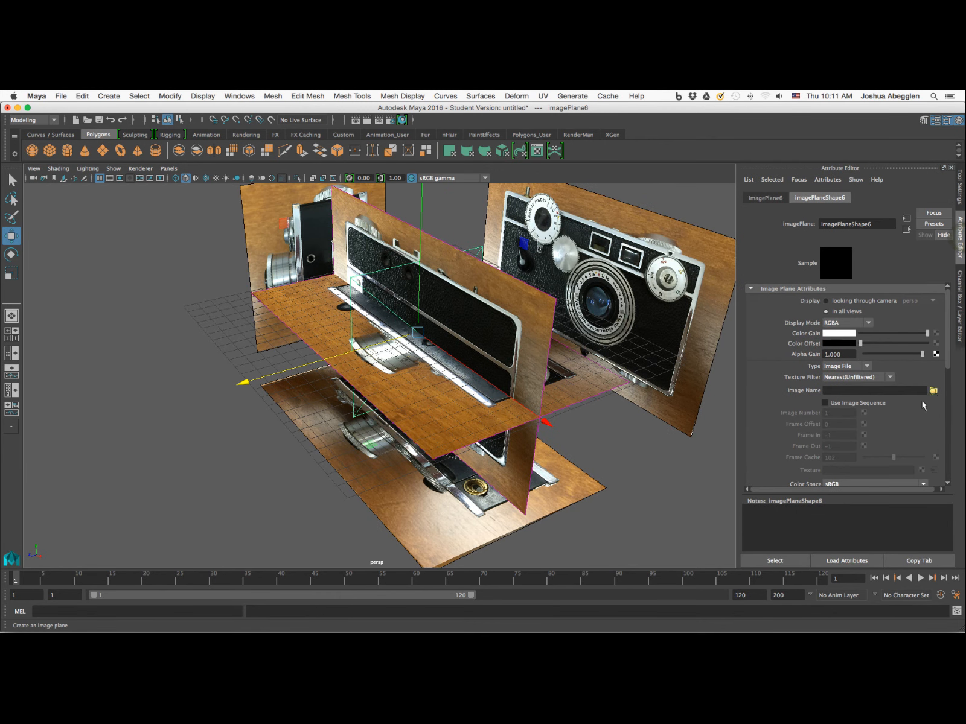
{"action": "left_click", "coordinate": [933, 391]}
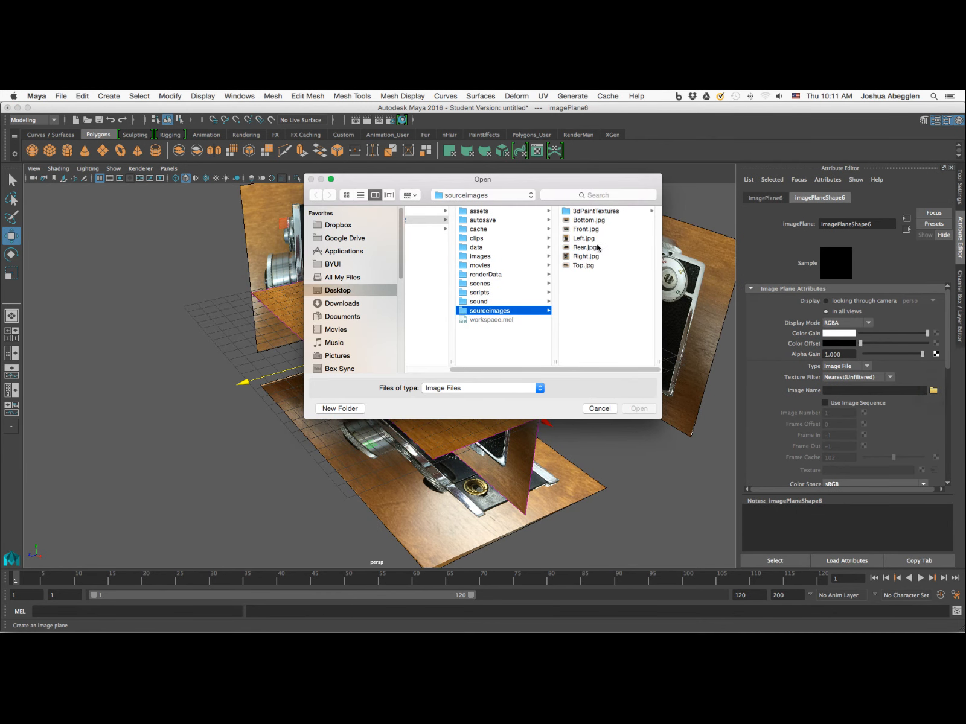
{"action": "left_click", "coordinate": [584, 238]}
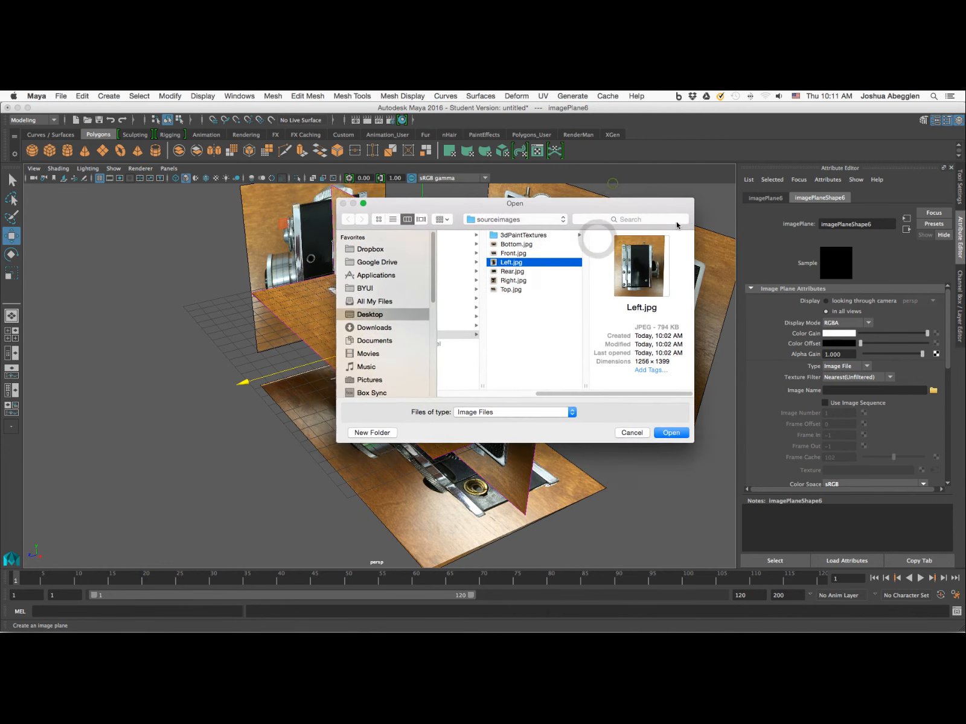
{"action": "left_click_drag", "start_coordinate": [676, 225], "coordinate": [809, 251]}
{"action": "left_click", "coordinate": [838, 477]}
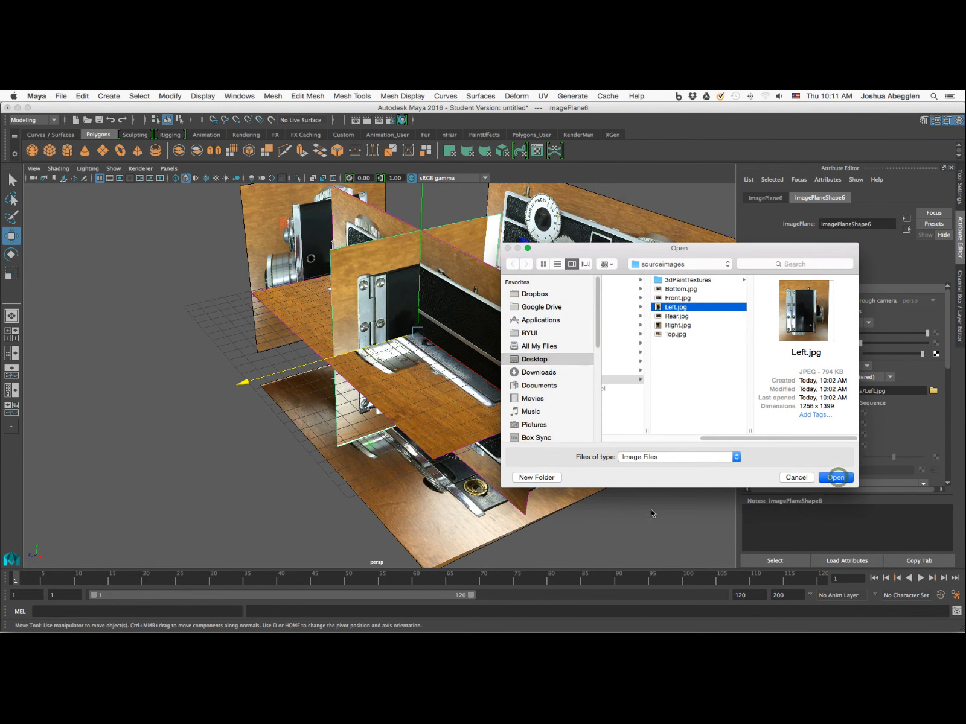
{"action": "mouse_move", "coordinate": [647, 511]}
{"action": "left_mouse_down", "text": "alt"}
{"action": "mouse_move", "coordinate": [596, 515]}
{"action": "mouse_move", "coordinate": [623, 513]}
{"action": "mouse_move", "coordinate": [635, 495]}
{"action": "left_mouse_up", "text": "alt"}
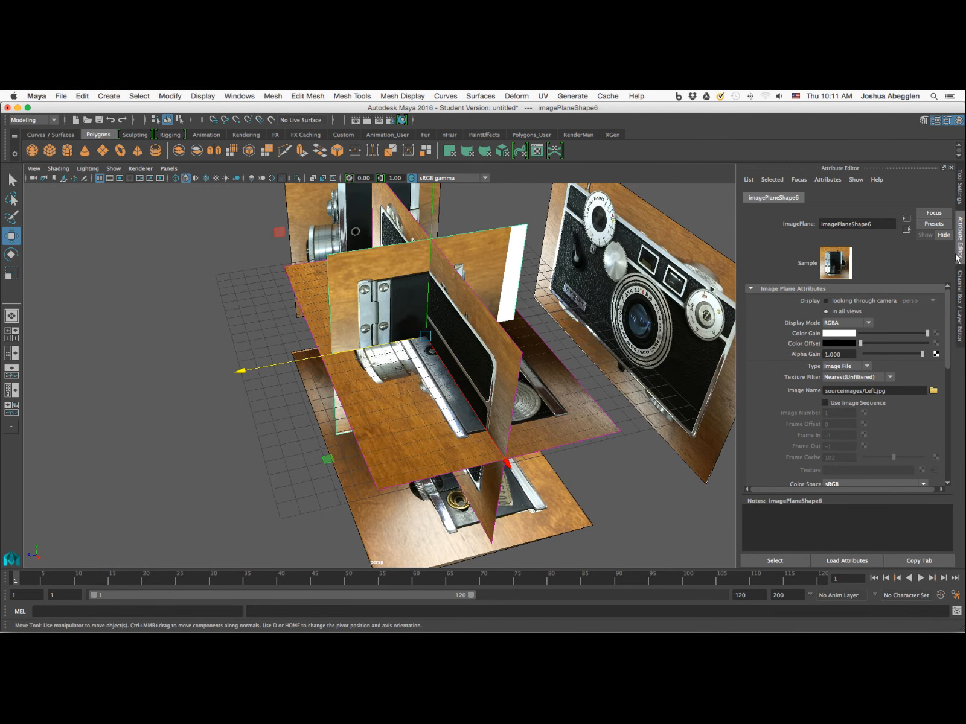
Step: Set the Rotate Y of the Left.jpg image plane to -90 so it faces the opposite direction
{"action": "left_click", "coordinate": [963, 281]}
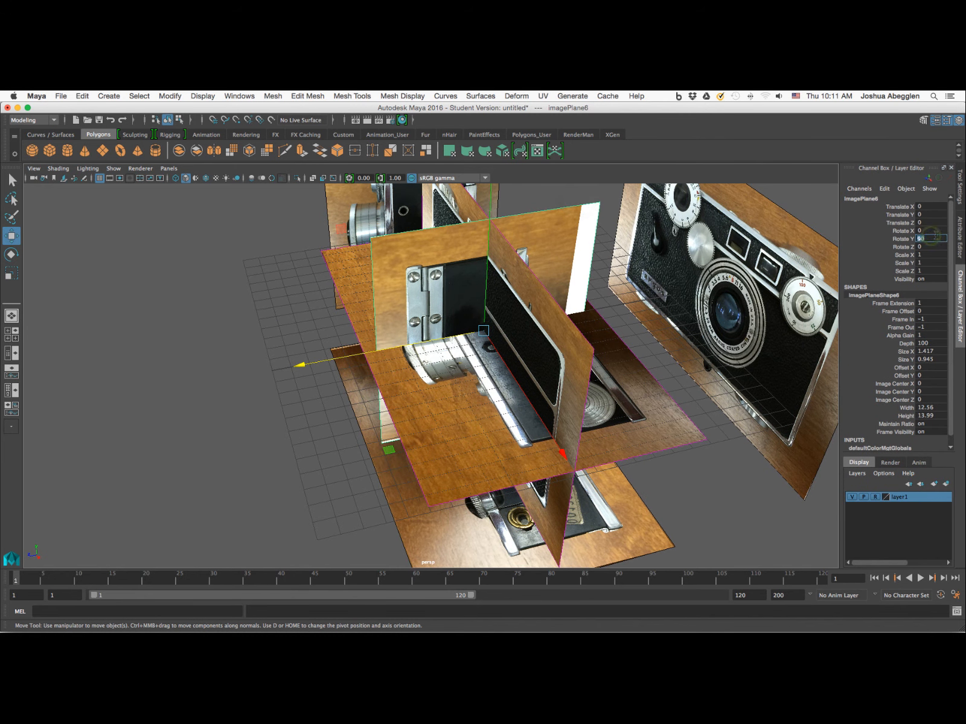
{"action": "double_click", "coordinate": [934, 239]}
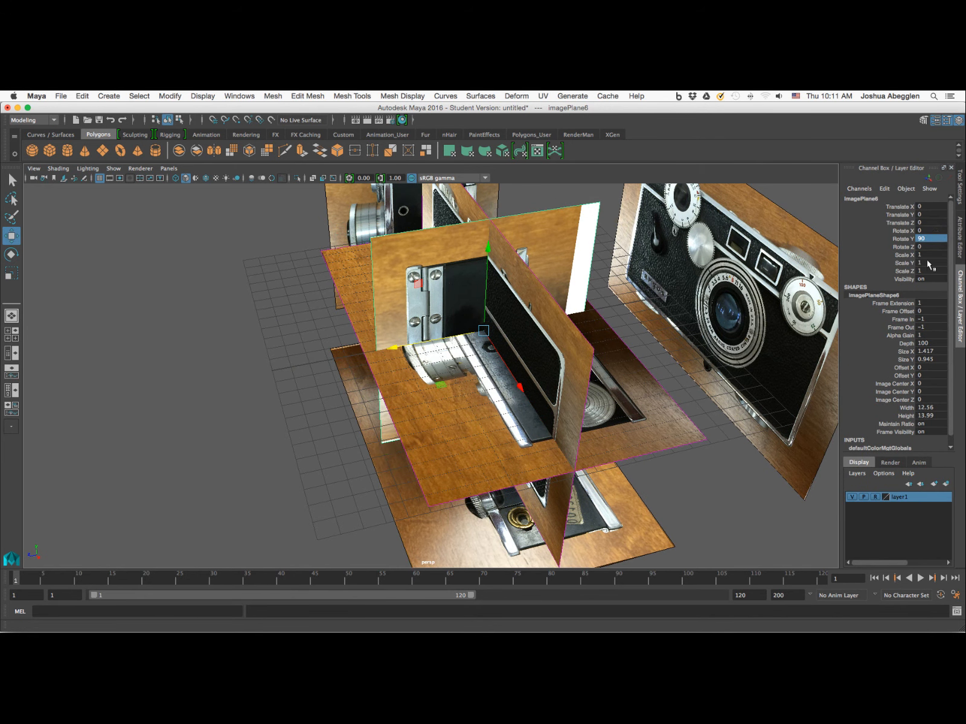
{"action": "double_click", "coordinate": [929, 239]}
{"action": "type", "text": "-90"}
{"action": "key", "text": "Return"}
{"action": "left_click_drag", "start_coordinate": [616, 463], "coordinate": [519, 341], "text": "alt"}
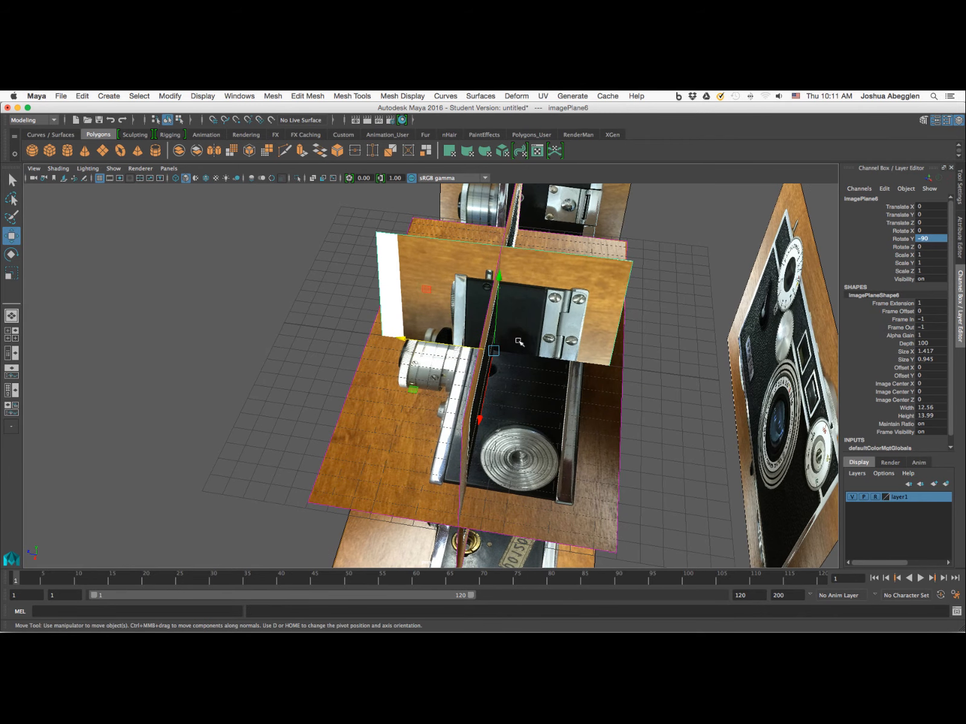
{"action": "left_click", "coordinate": [447, 344], "text": "shift"}
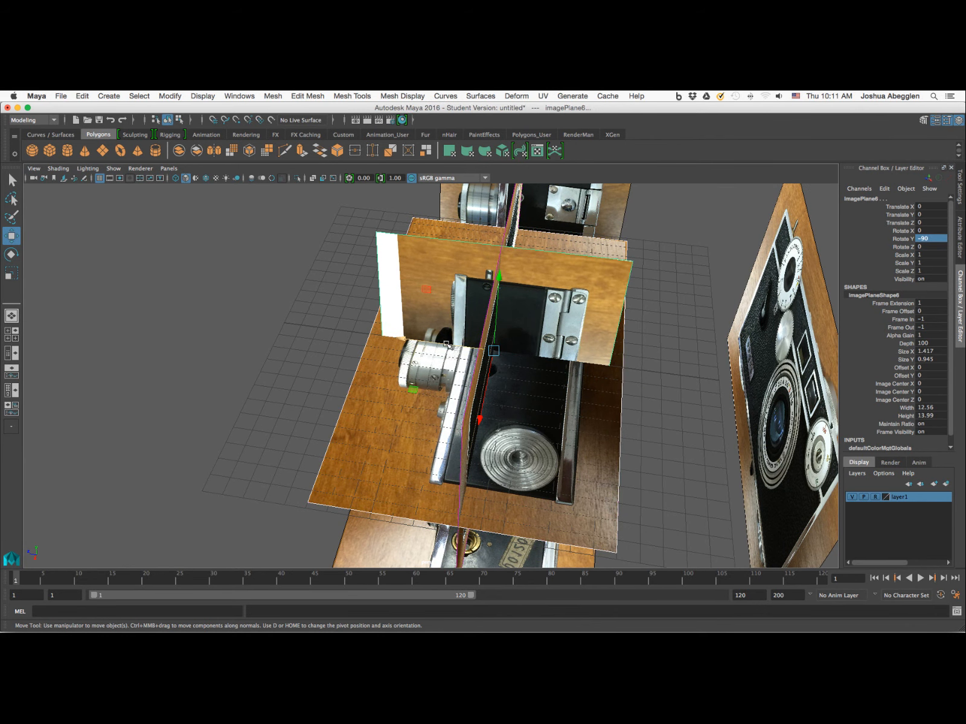
{"action": "left_click", "coordinate": [420, 307], "text": "shift"}
{"action": "left_click_drag", "start_coordinate": [420, 340], "coordinate": [422, 340]}
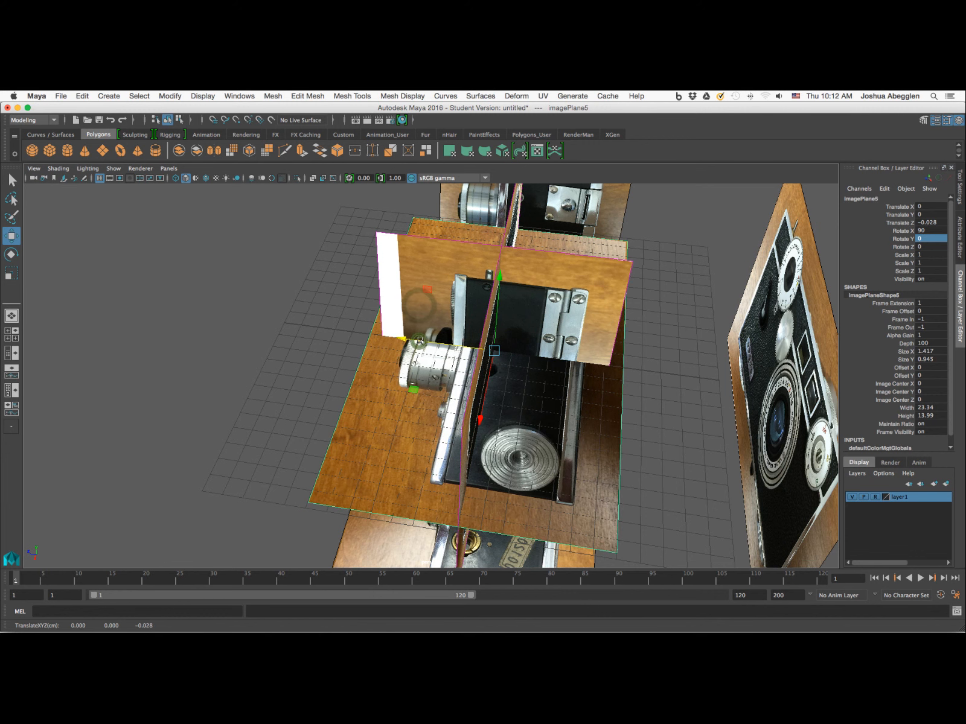
{"action": "key", "text": "super+z"}
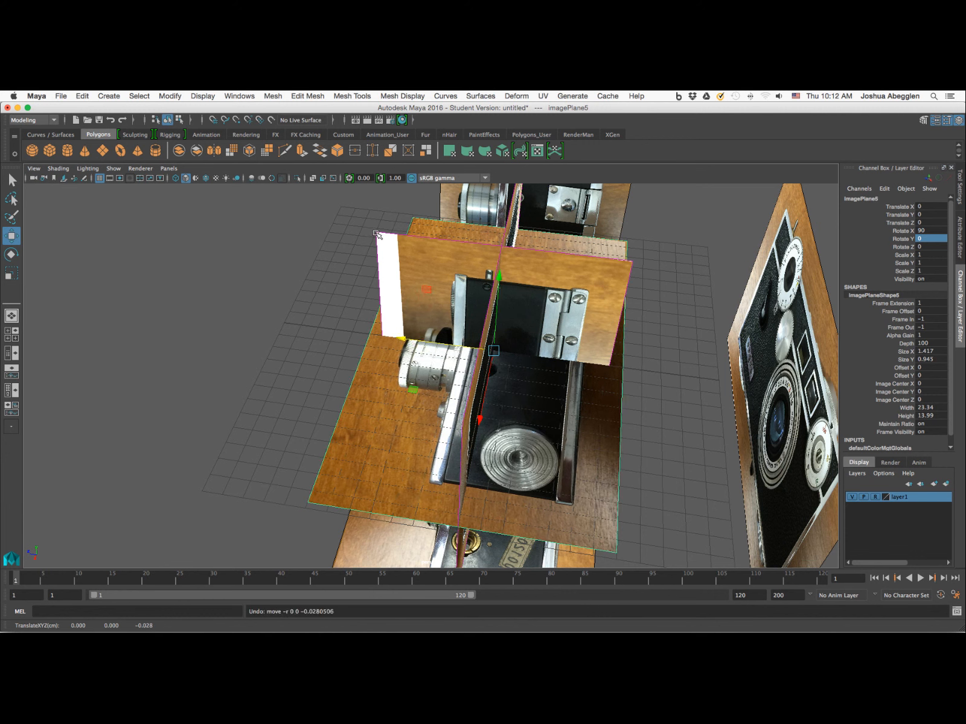
{"action": "key", "text": "super+z"}
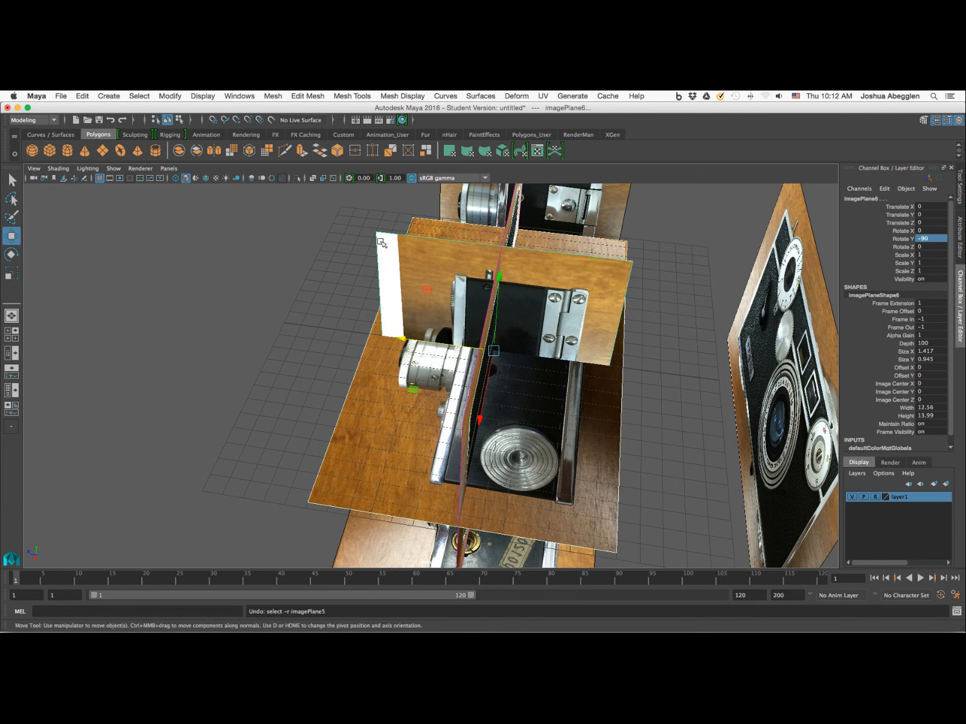
Step: Select only the Left.jpg image plane and move it about -0.457 along Z to align its camera with the bottom view
{"action": "left_click", "coordinate": [379, 230]}
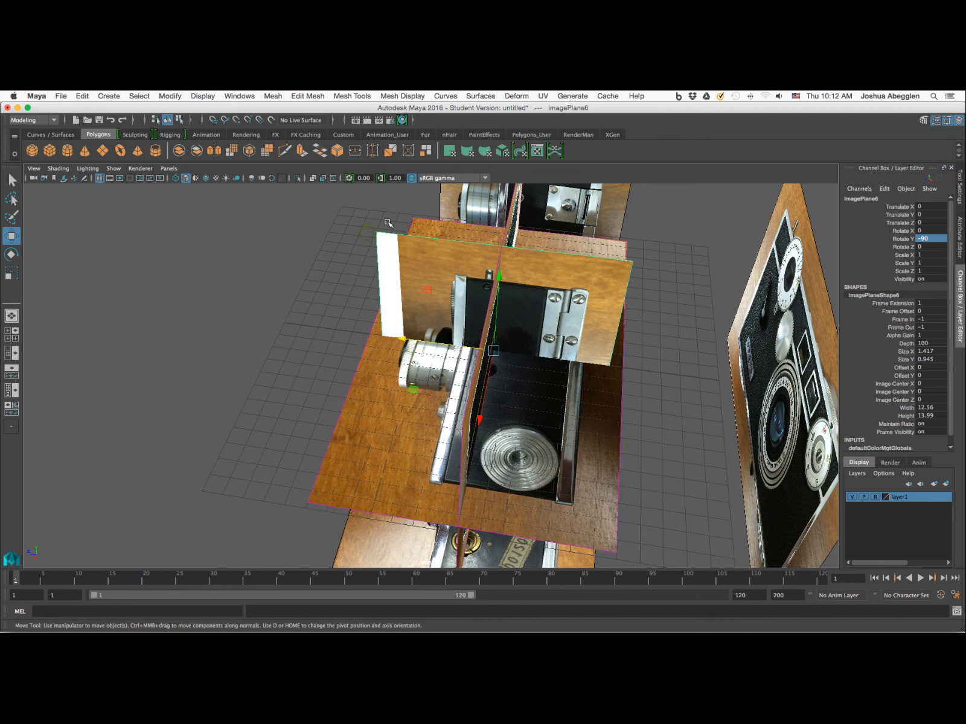
{"action": "left_click_drag", "start_coordinate": [432, 342], "coordinate": [445, 344]}
{"action": "left_click_drag", "start_coordinate": [607, 505], "coordinate": [716, 455], "text": "alt"}
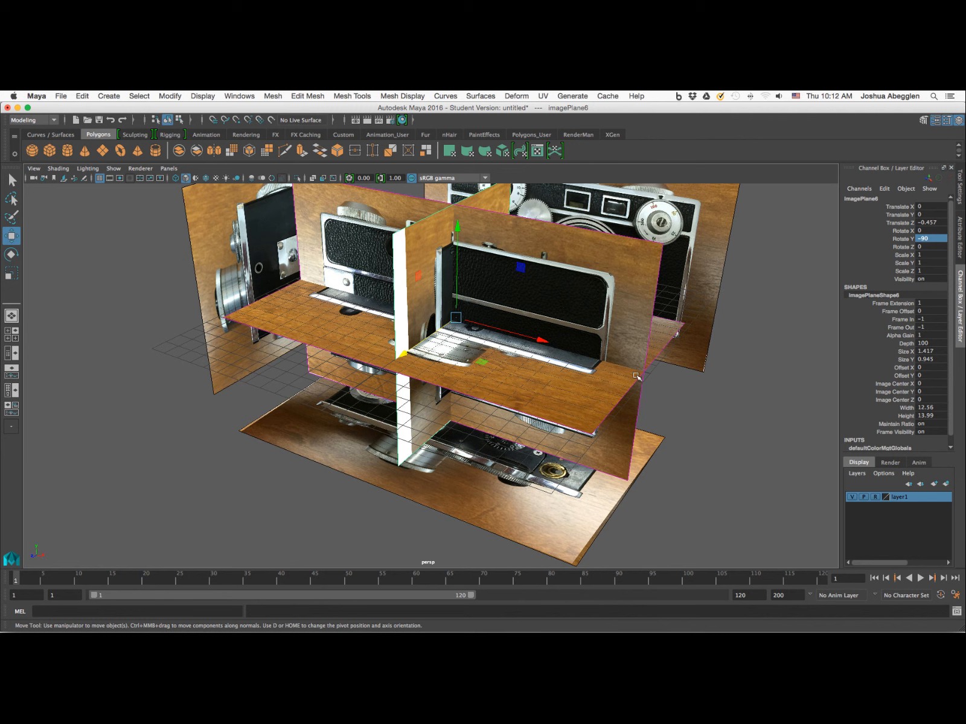
Step: Offset the Left.jpg image plane from the origin by setting its Translate X to 15
{"action": "mouse_move", "coordinate": [637, 376]}
{"action": "left_mouse_down", "text": "alt"}
{"action": "mouse_move", "coordinate": [673, 365]}
{"action": "mouse_move", "coordinate": [649, 369]}
{"action": "left_mouse_up", "text": "alt"}
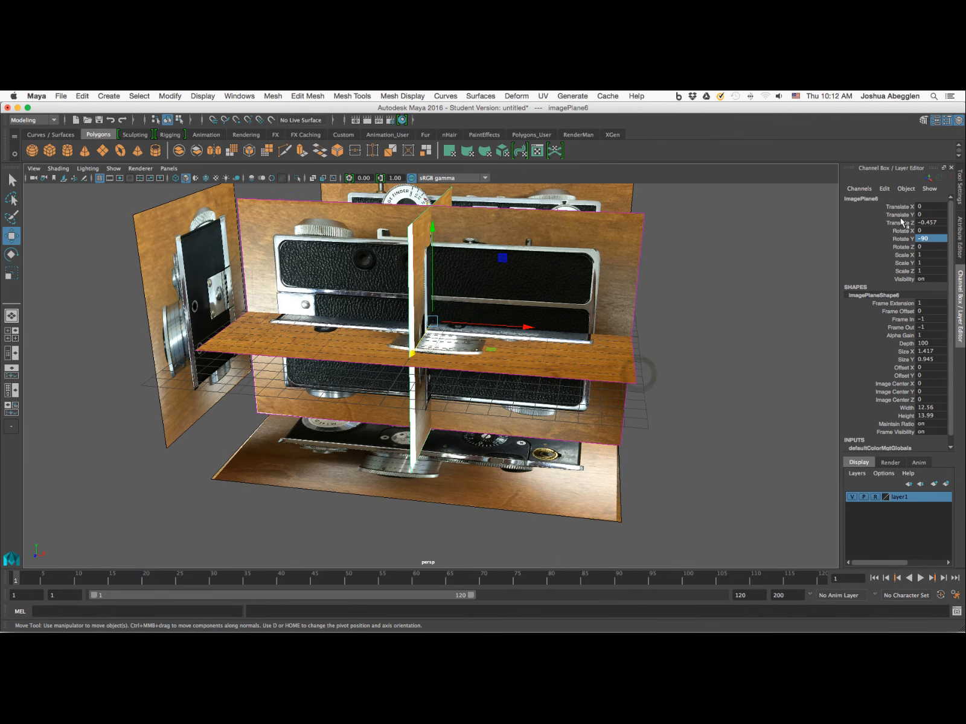
{"action": "double_click", "coordinate": [932, 207]}
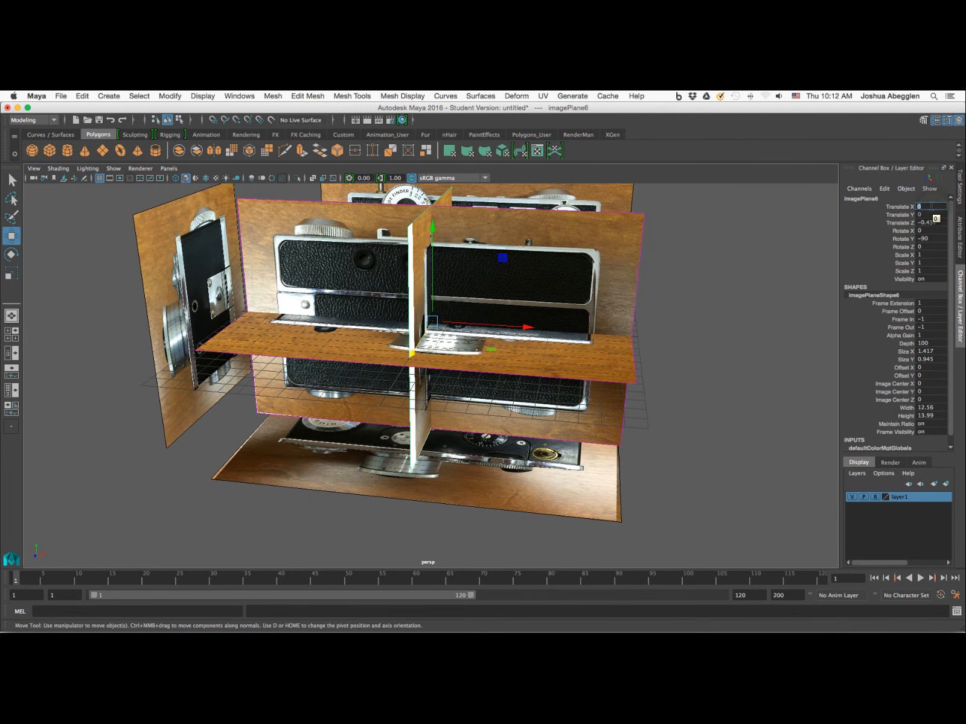
{"action": "type", "text": "15"}
{"action": "key", "text": "Tab"}
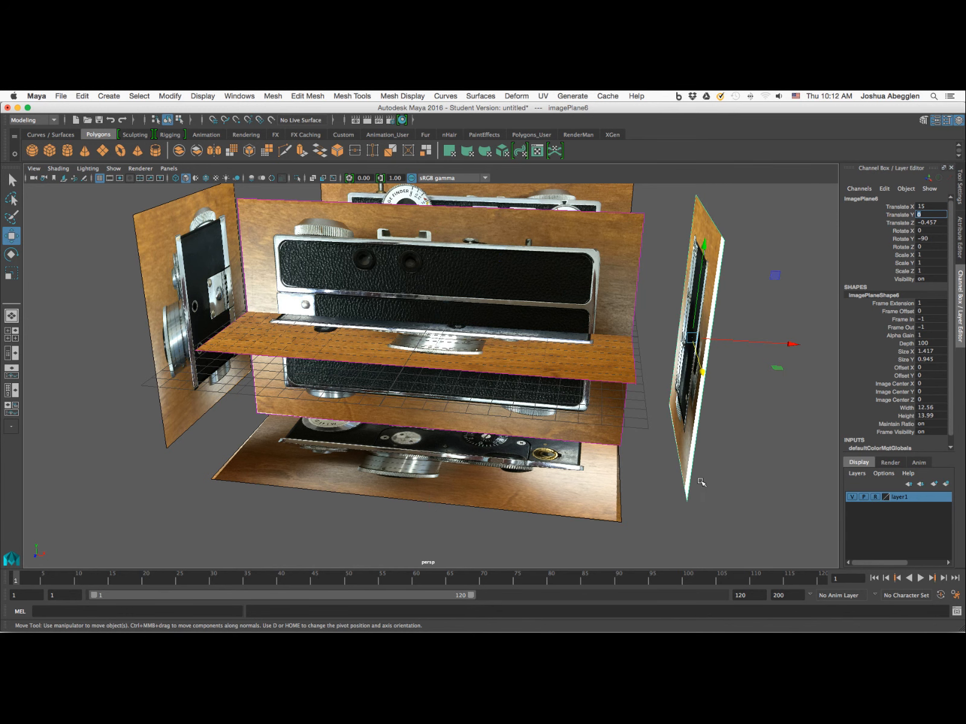
{"action": "left_click_drag", "start_coordinate": [700, 482], "coordinate": [555, 488], "text": "alt"}
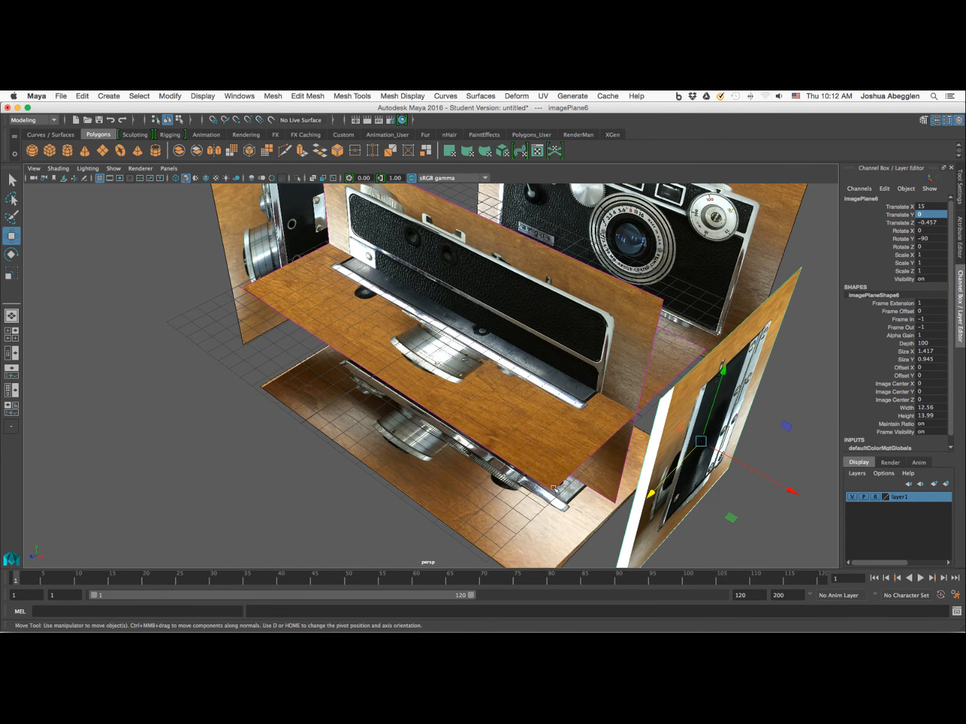
Step: Select the Bottom.jpg image plane and raise it by setting its Translate Y to 8
{"action": "left_click", "coordinate": [553, 488]}
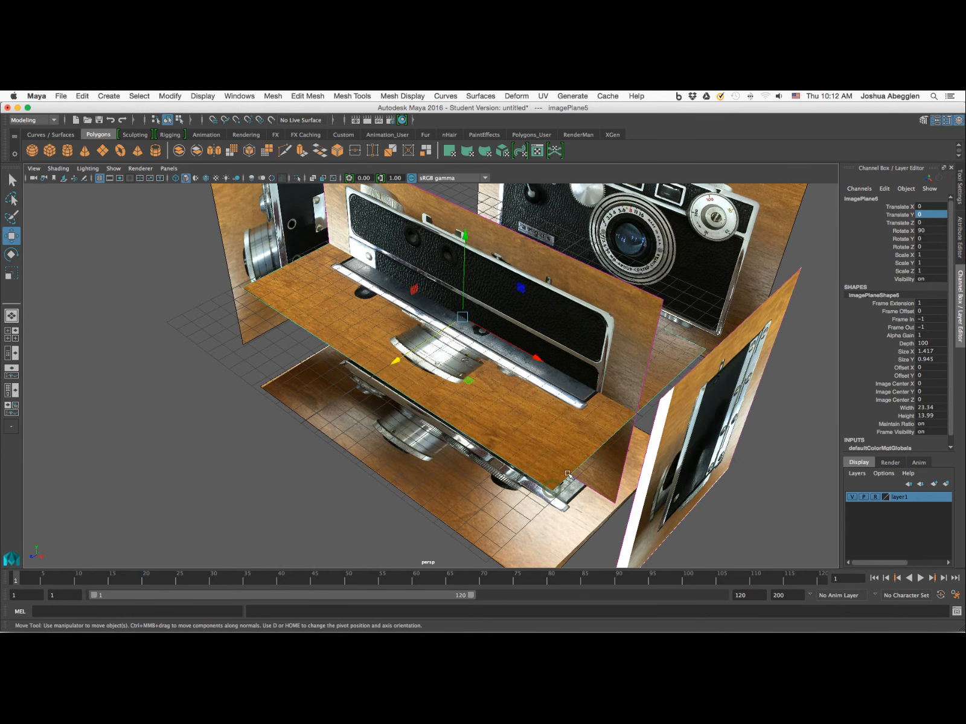
{"action": "double_click", "coordinate": [931, 215]}
{"action": "key", "text": "Tab"}
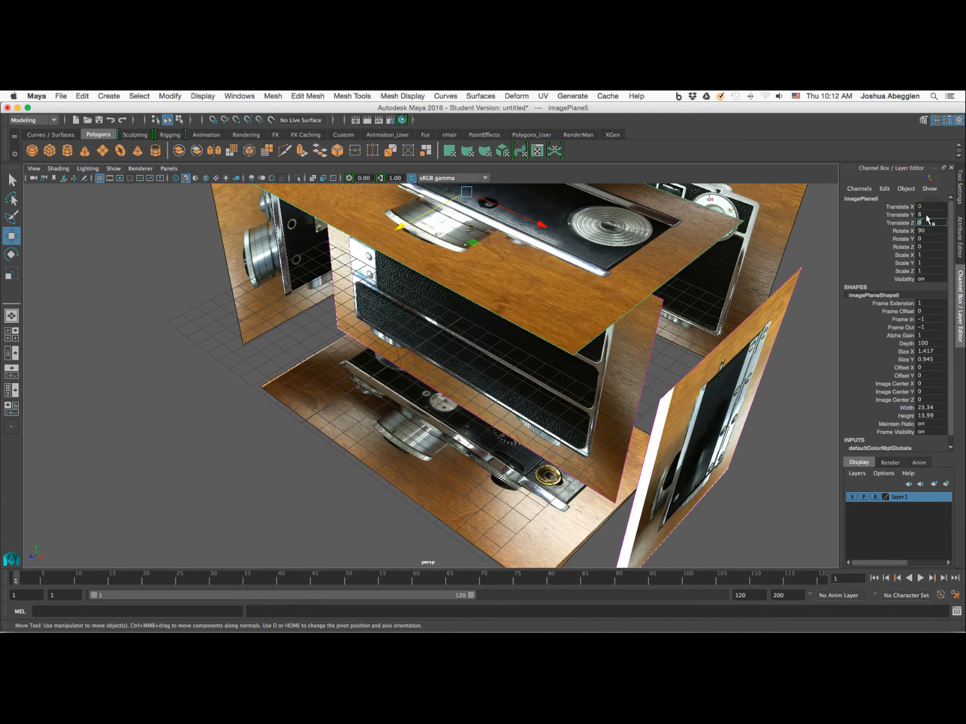
Step: Select the rear image plane and offset it from the origin by setting its Translate Z to 15
{"action": "left_click", "coordinate": [651, 353]}
{"action": "left_click_drag", "start_coordinate": [651, 354], "coordinate": [803, 283], "text": "alt"}
{"action": "double_click", "coordinate": [931, 223]}
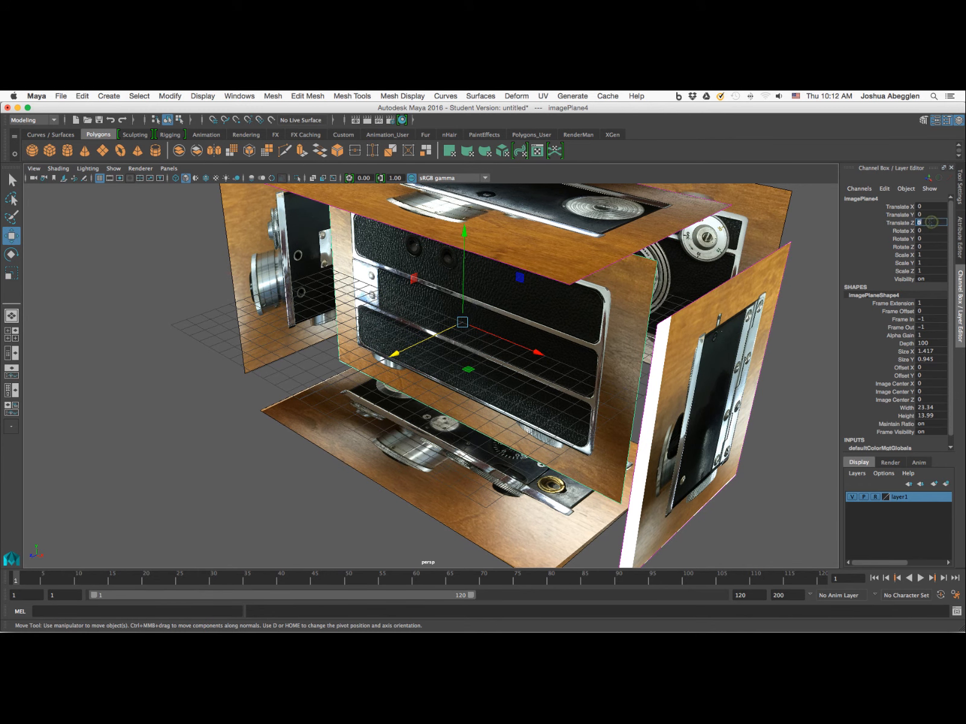
{"action": "key", "text": "Return"}
{"action": "left_click_drag", "start_coordinate": [732, 470], "coordinate": [683, 448], "text": "alt"}
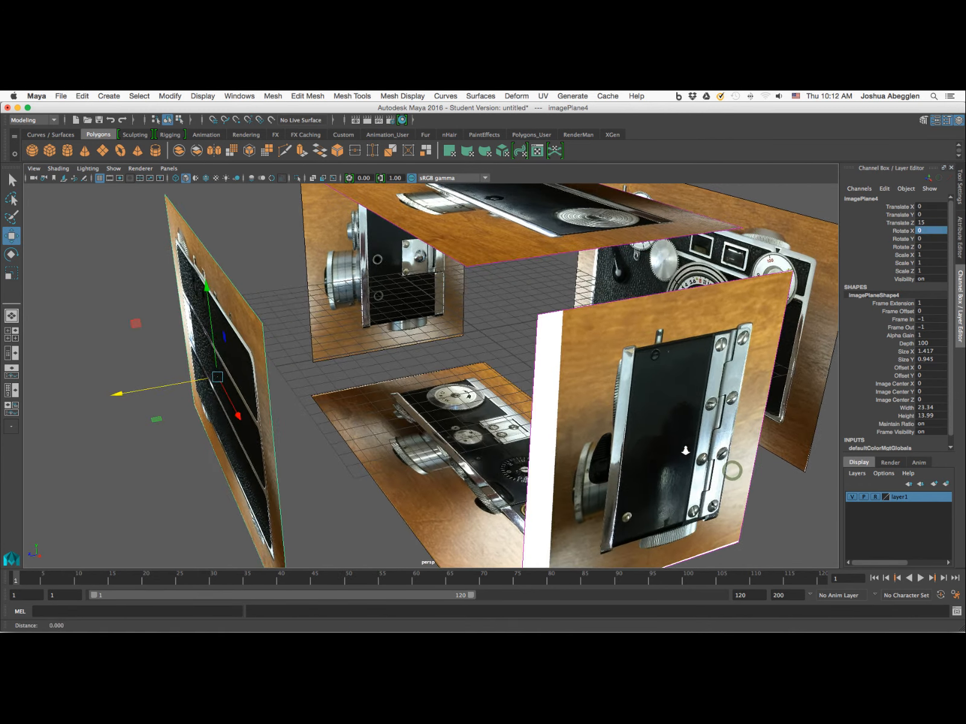
{"action": "right_click_drag", "start_coordinate": [684, 449], "coordinate": [573, 421], "text": "alt"}
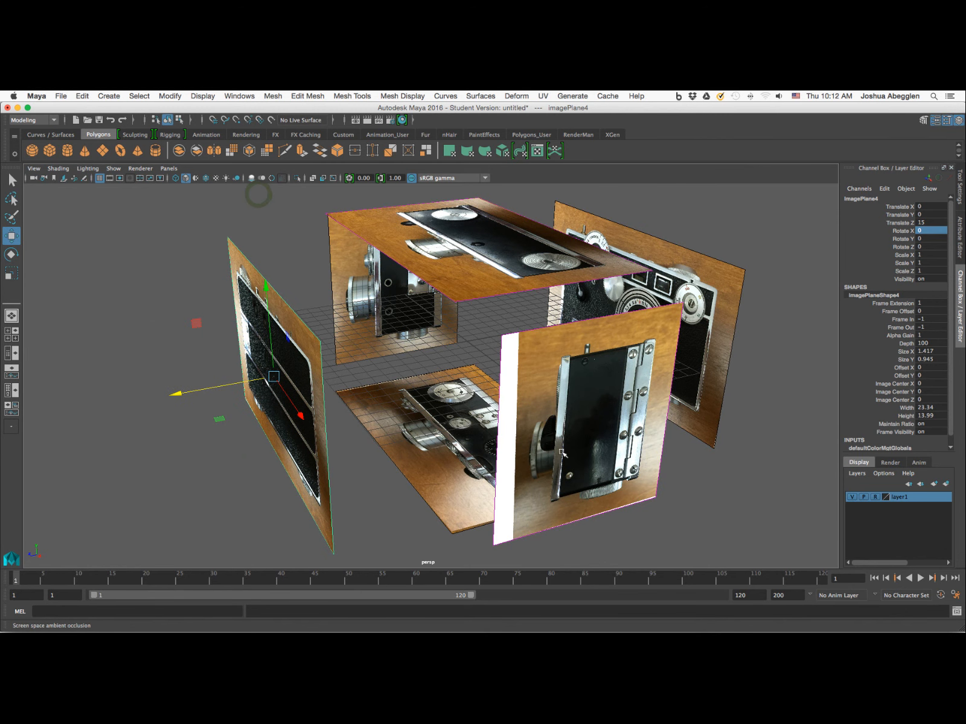
Step: Put the rear, bottom and left image planes into a new display layer named orthos_2
{"action": "left_click_drag", "start_coordinate": [241, 212], "coordinate": [555, 492]}
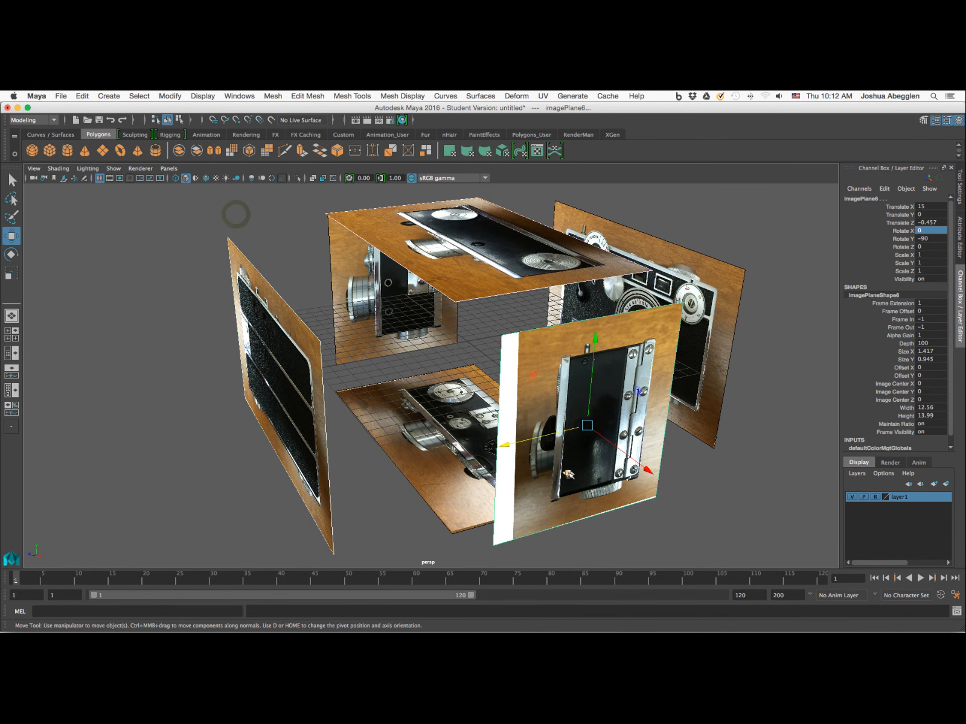
{"action": "left_click", "coordinate": [946, 483]}
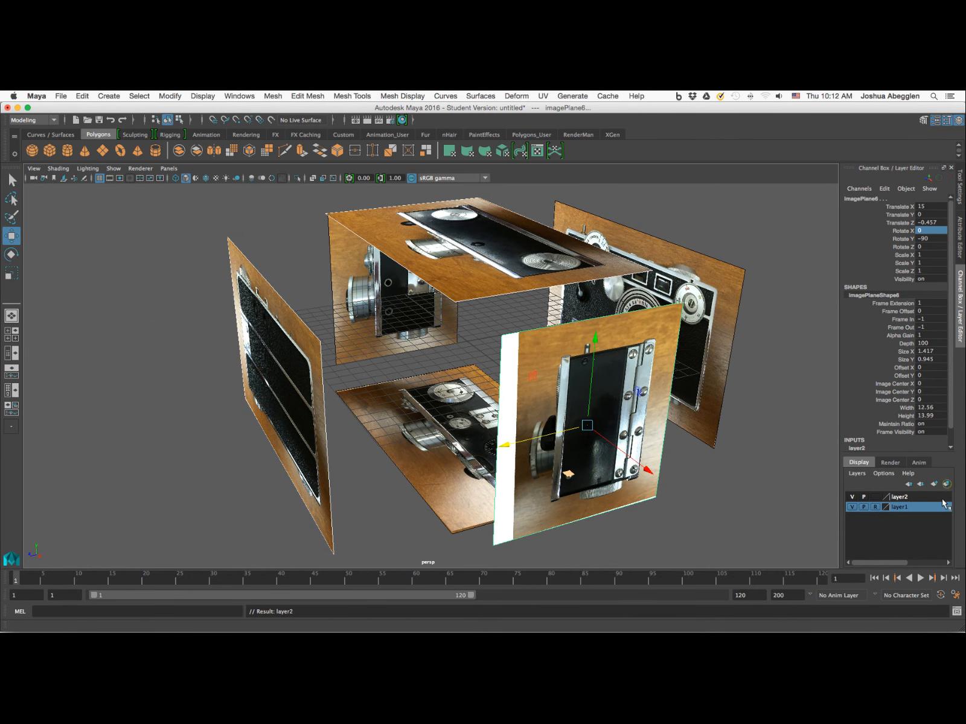
{"action": "double_click", "coordinate": [902, 497]}
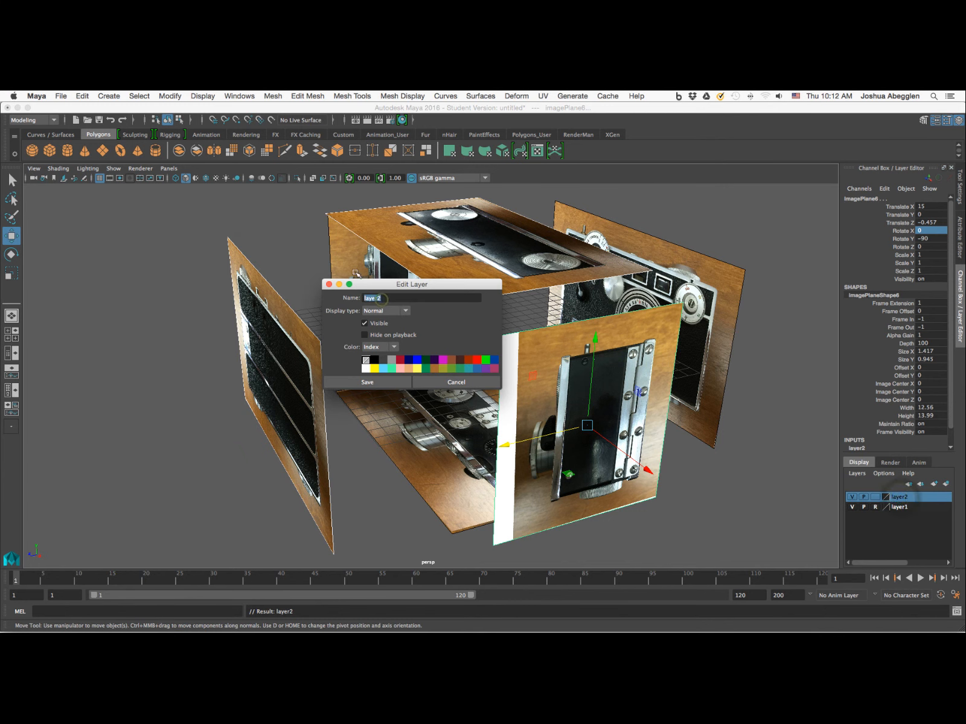
{"action": "type", "text": "orthos_2"}
{"action": "left_click", "coordinate": [365, 382]}
Step: Rename layer1 as orthos_1, set the orthos_2 layer's display type to Reference, and clear the selection
{"action": "double_click", "coordinate": [903, 508]}
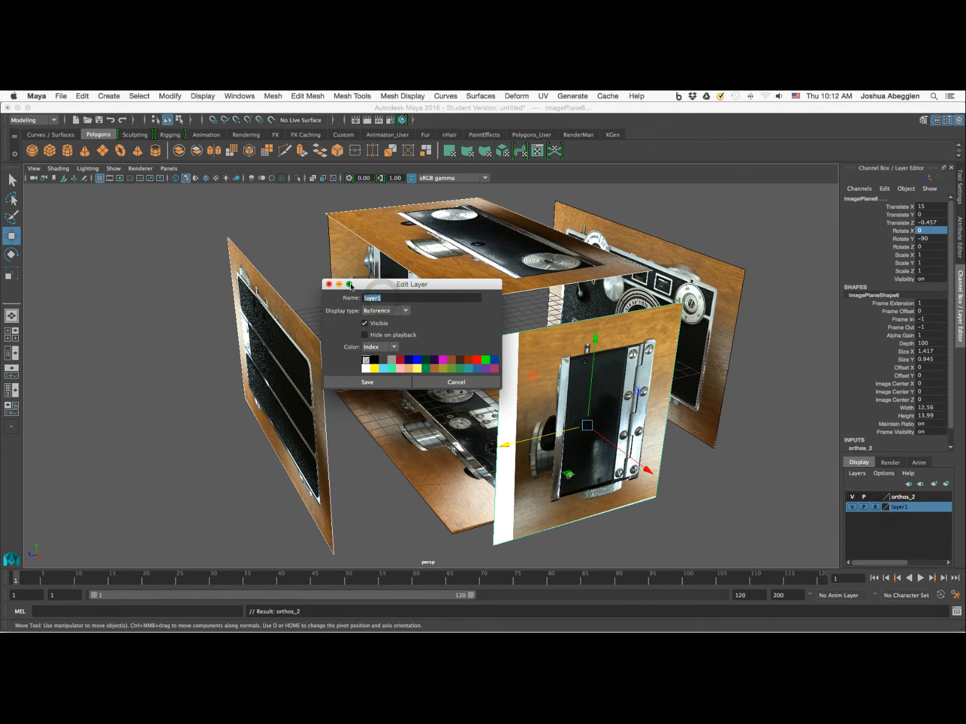
{"action": "type", "text": "orthos_1"}
{"action": "left_click", "coordinate": [367, 383]}
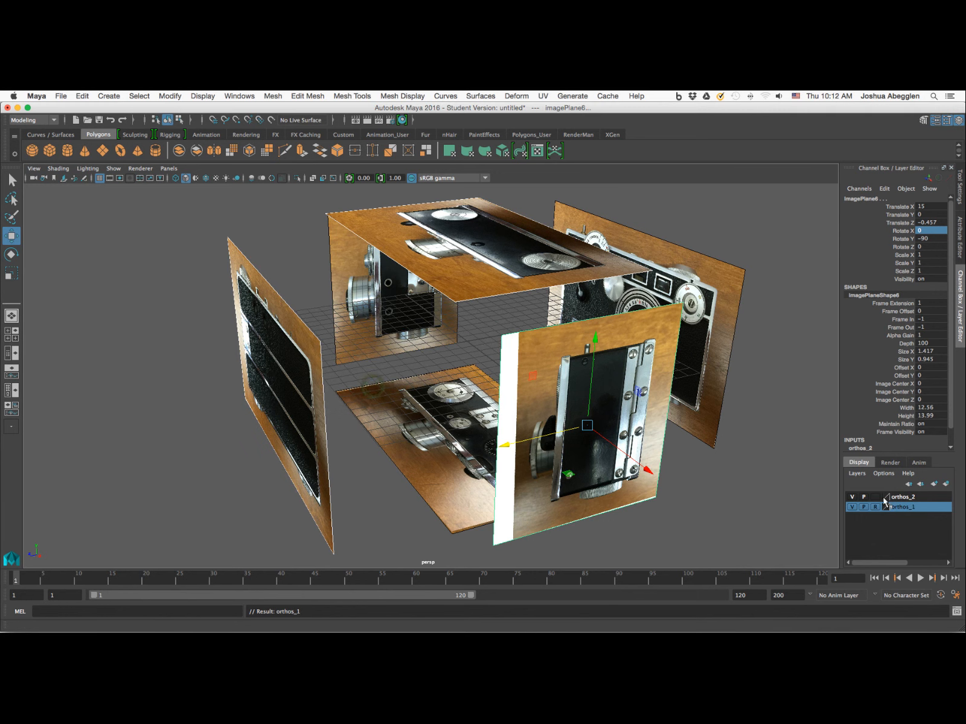
{"action": "left_click", "coordinate": [664, 513]}
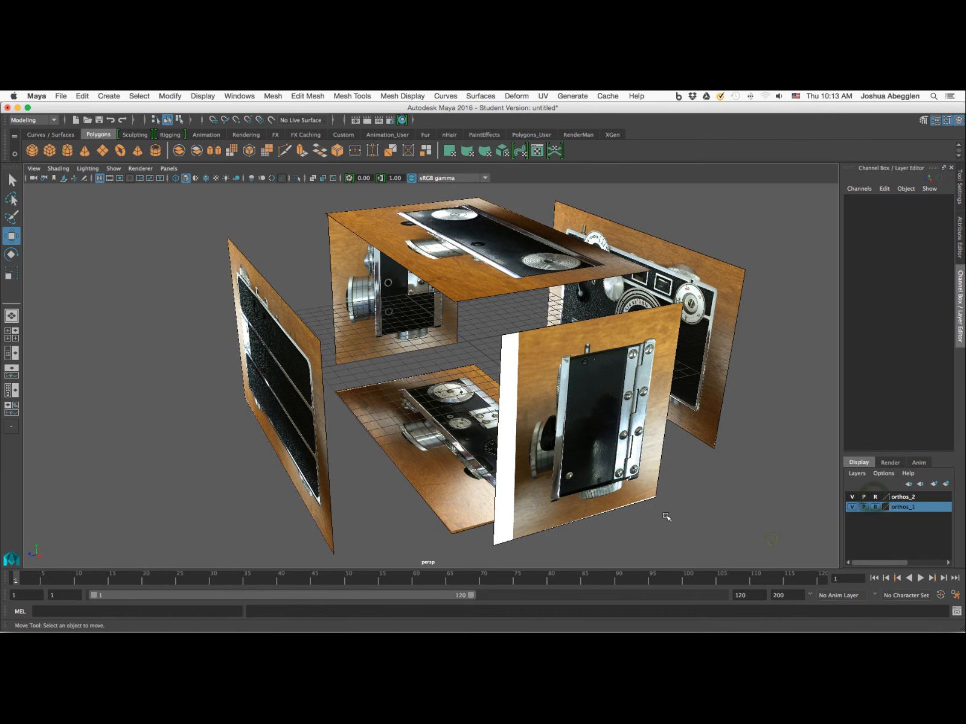
{"action": "mouse_move", "coordinate": [661, 518]}
{"action": "left_mouse_down", "text": "alt"}
{"action": "mouse_move", "coordinate": [663, 540]}
{"action": "mouse_move", "coordinate": [618, 477]}
{"action": "mouse_move", "coordinate": [667, 520]}
{"action": "left_mouse_up", "text": "alt"}
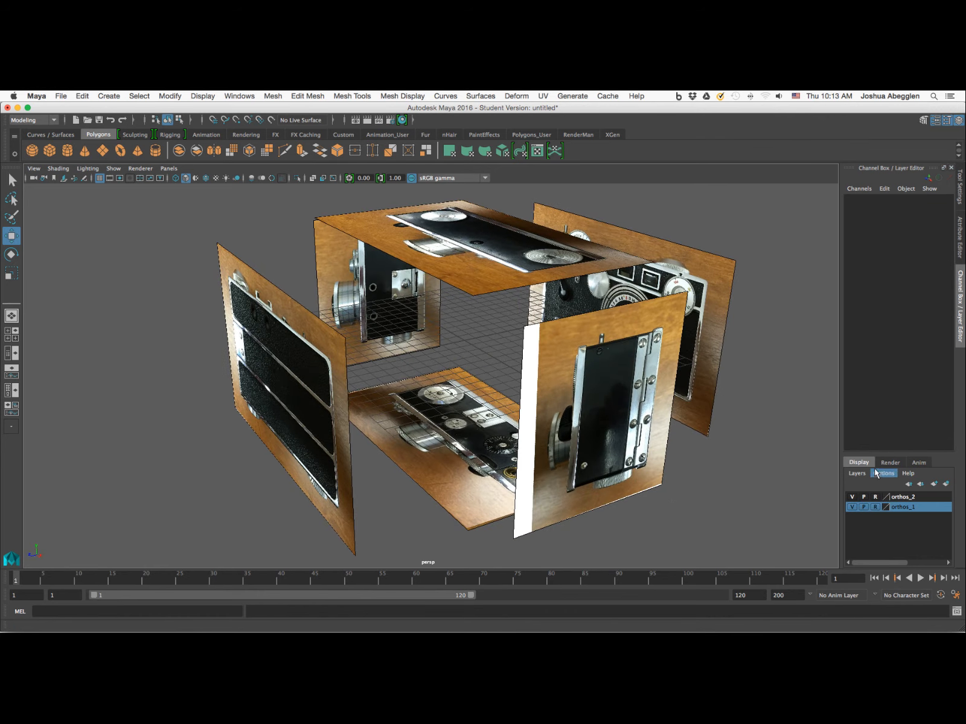
Step: Toggle both layers' visibility, leaving only orthos_1 hidden, and switch to the four-view layout
{"action": "left_click", "coordinate": [852, 497]}
{"action": "left_click", "coordinate": [851, 497]}
{"action": "left_click", "coordinate": [852, 507]}
{"action": "left_click", "coordinate": [852, 508]}
{"action": "left_click", "coordinate": [852, 507]}
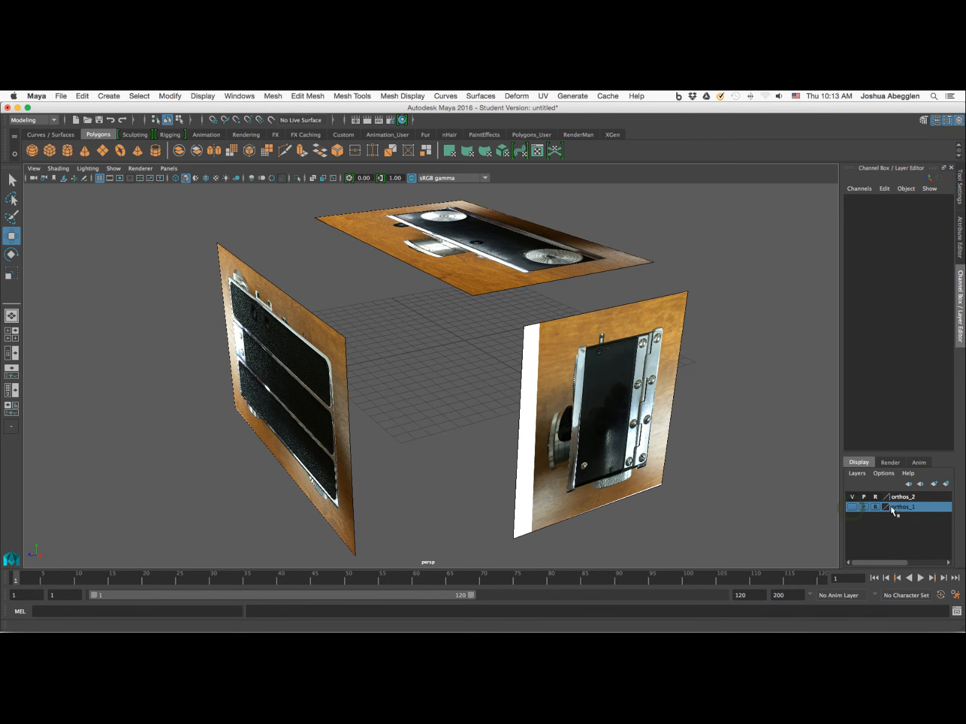
{"action": "left_click", "coordinate": [16, 330]}
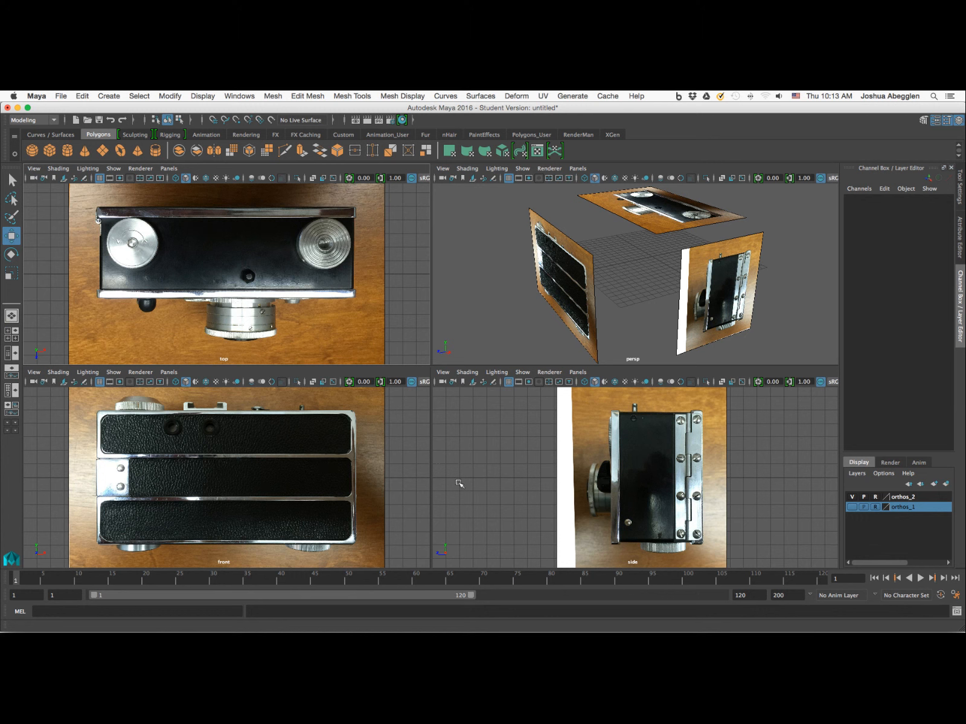
Step: Swap the visible layer from orthos_2 to orthos_1 and back to compare both sets of image planes in the four views
{"action": "left_click", "coordinate": [851, 497]}
{"action": "left_click", "coordinate": [853, 507]}
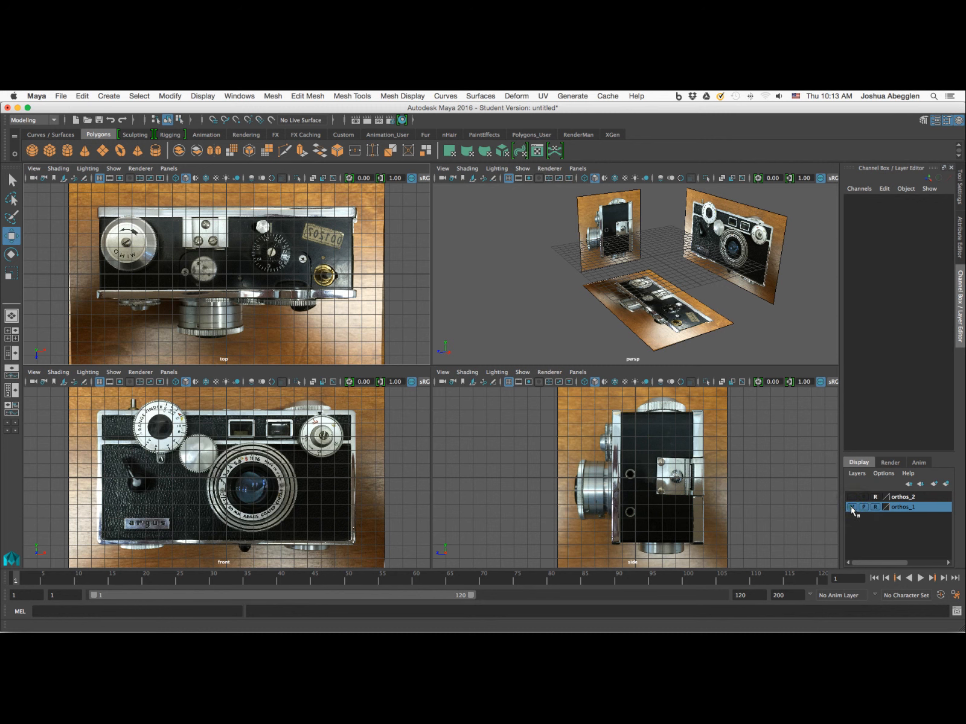
{"action": "left_click", "coordinate": [852, 508]}
{"action": "left_click", "coordinate": [852, 496]}
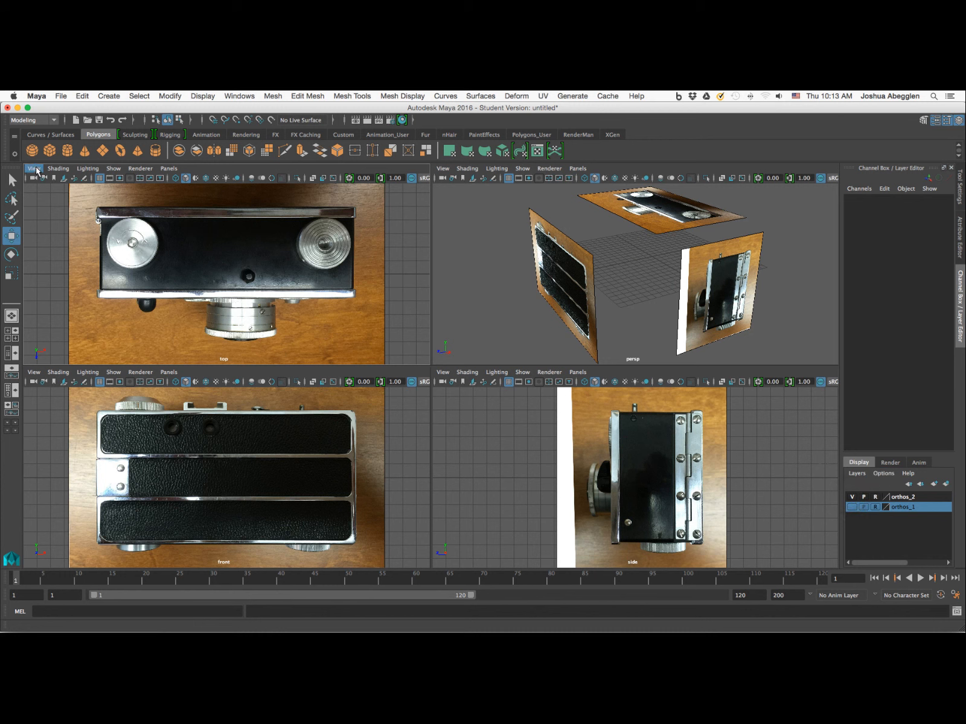
Step: Switch the top view's camera to the Bottom predefined bookmark and the front view's camera to Back
{"action": "left_click", "coordinate": [35, 169]}
{"action": "mouse_move", "coordinate": [72, 298]}
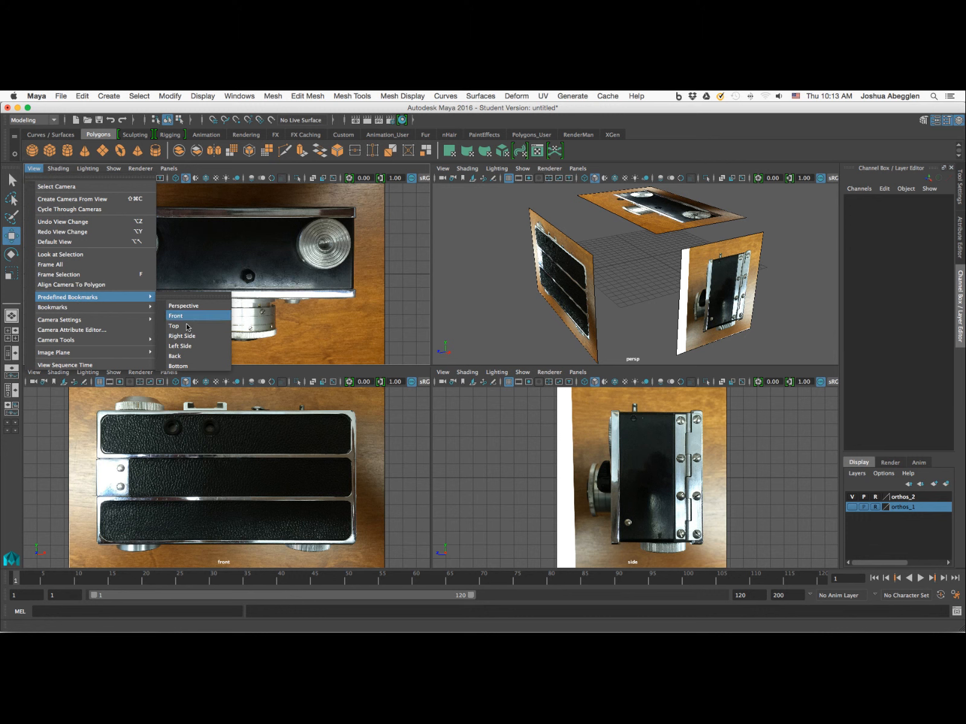
{"action": "left_click", "coordinate": [181, 365]}
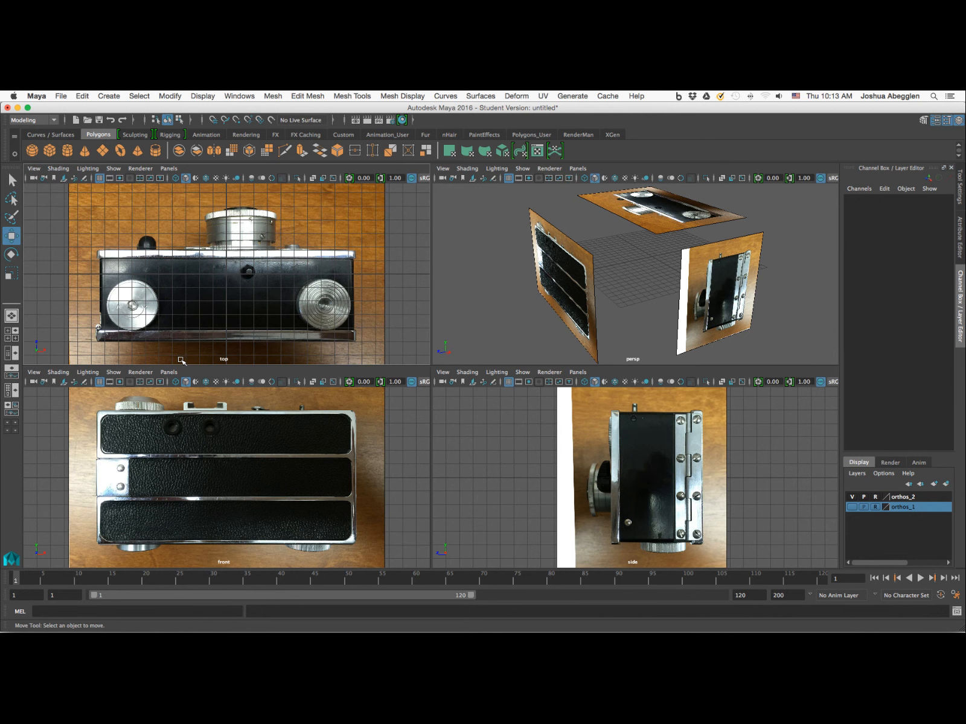
{"action": "left_click", "coordinate": [33, 373]}
{"action": "mouse_move", "coordinate": [70, 502]}
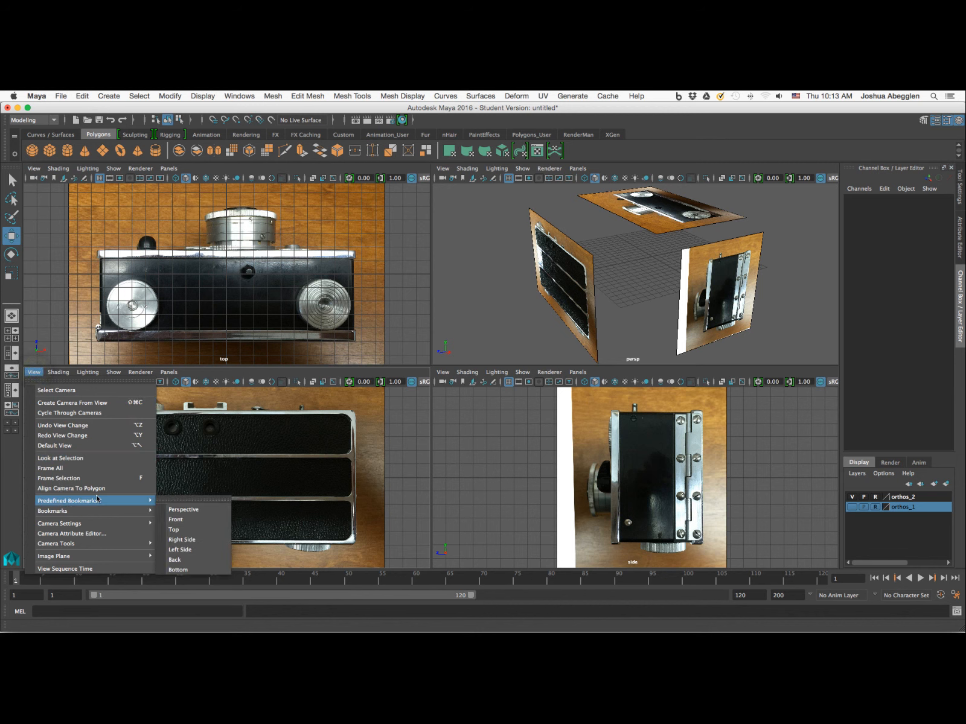
{"action": "left_click", "coordinate": [194, 560]}
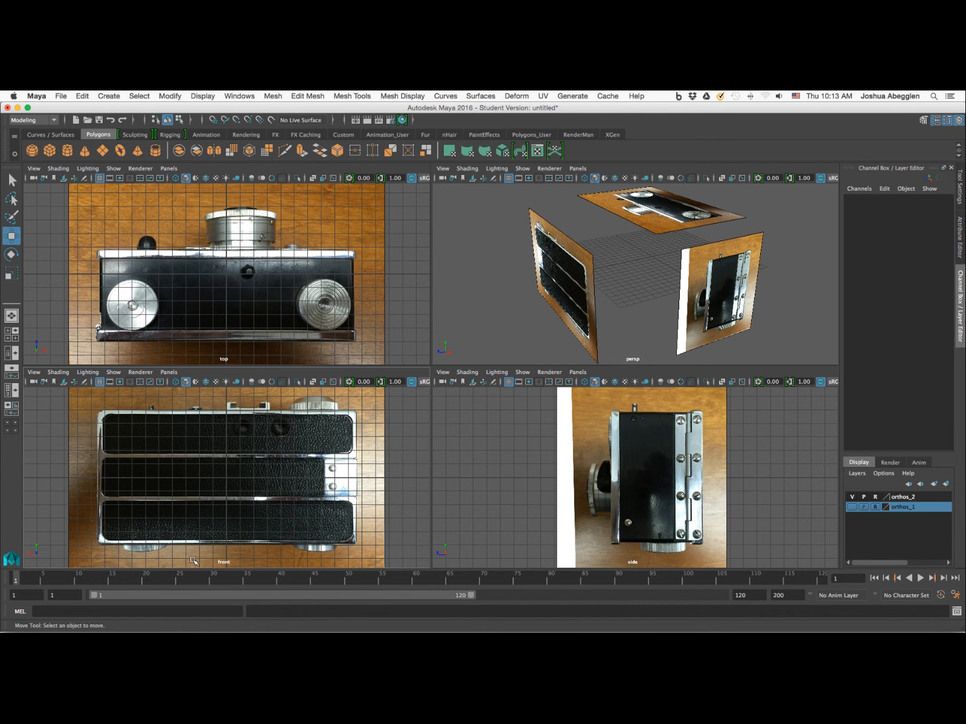
Step: Switch the side view's camera to the Left Side predefined bookmark
{"action": "left_click", "coordinate": [442, 372]}
{"action": "mouse_move", "coordinate": [505, 501]}
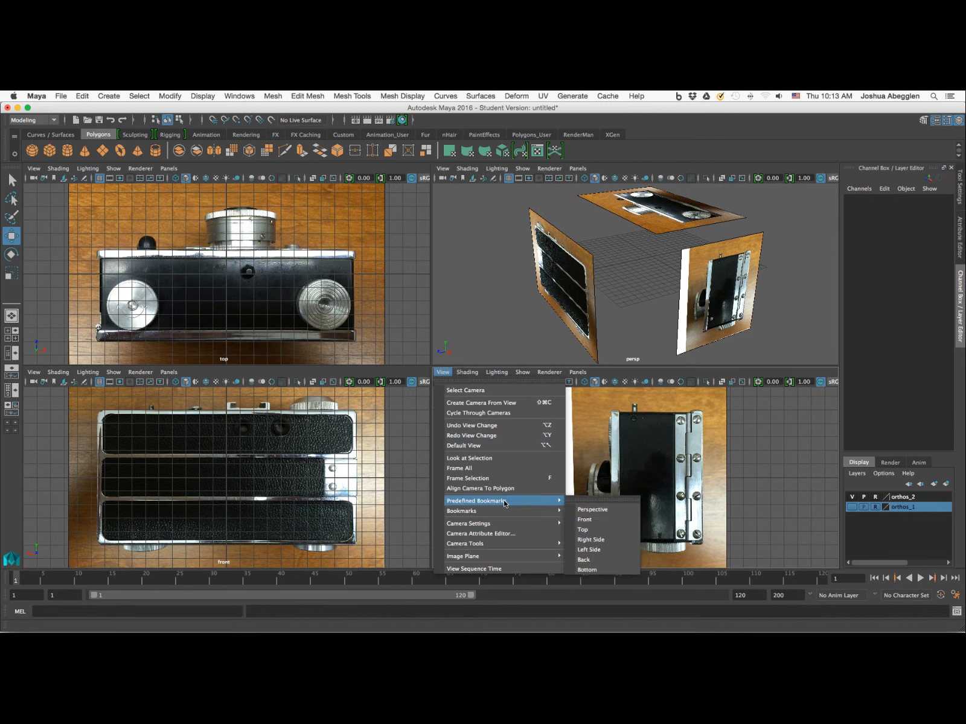
{"action": "left_click", "coordinate": [620, 549]}
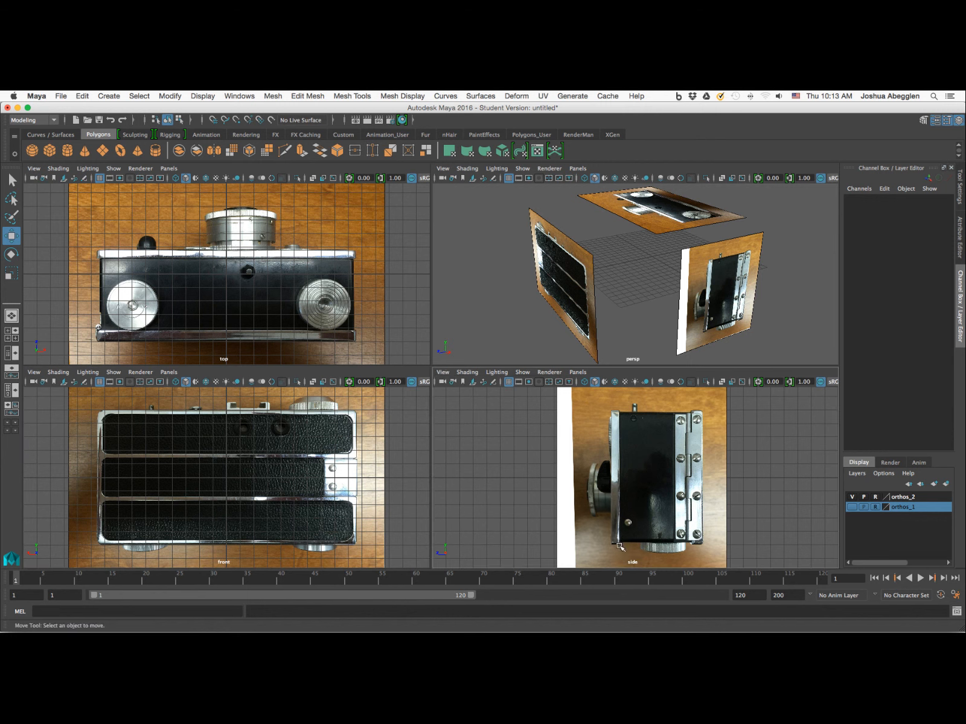
{"action": "left_click", "coordinate": [442, 372]}
{"action": "mouse_move", "coordinate": [504, 501]}
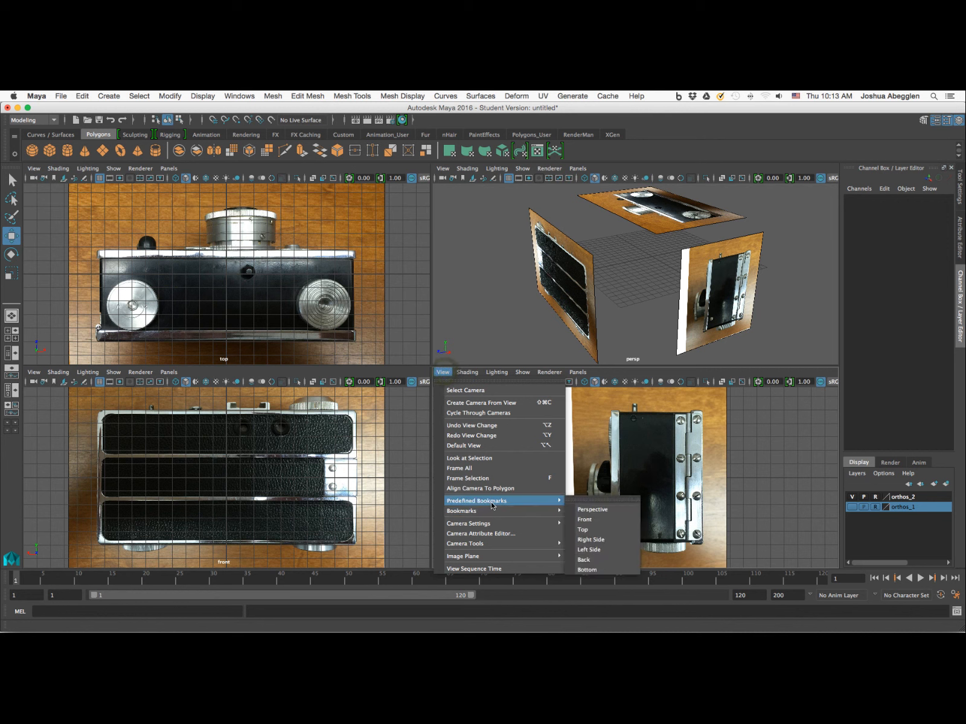
{"action": "left_click", "coordinate": [609, 552]}
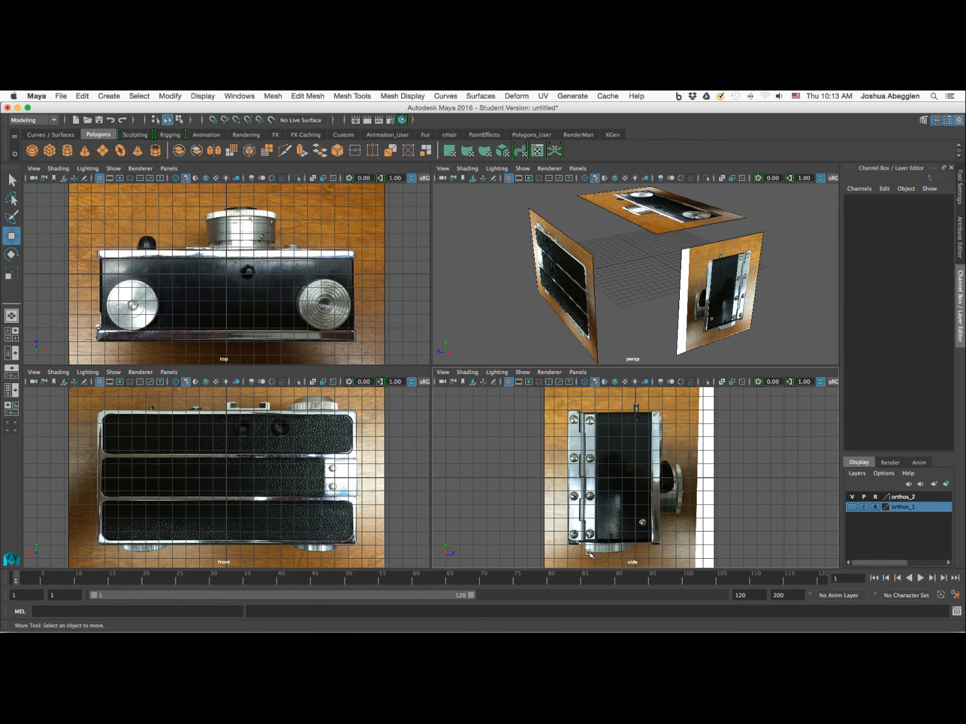